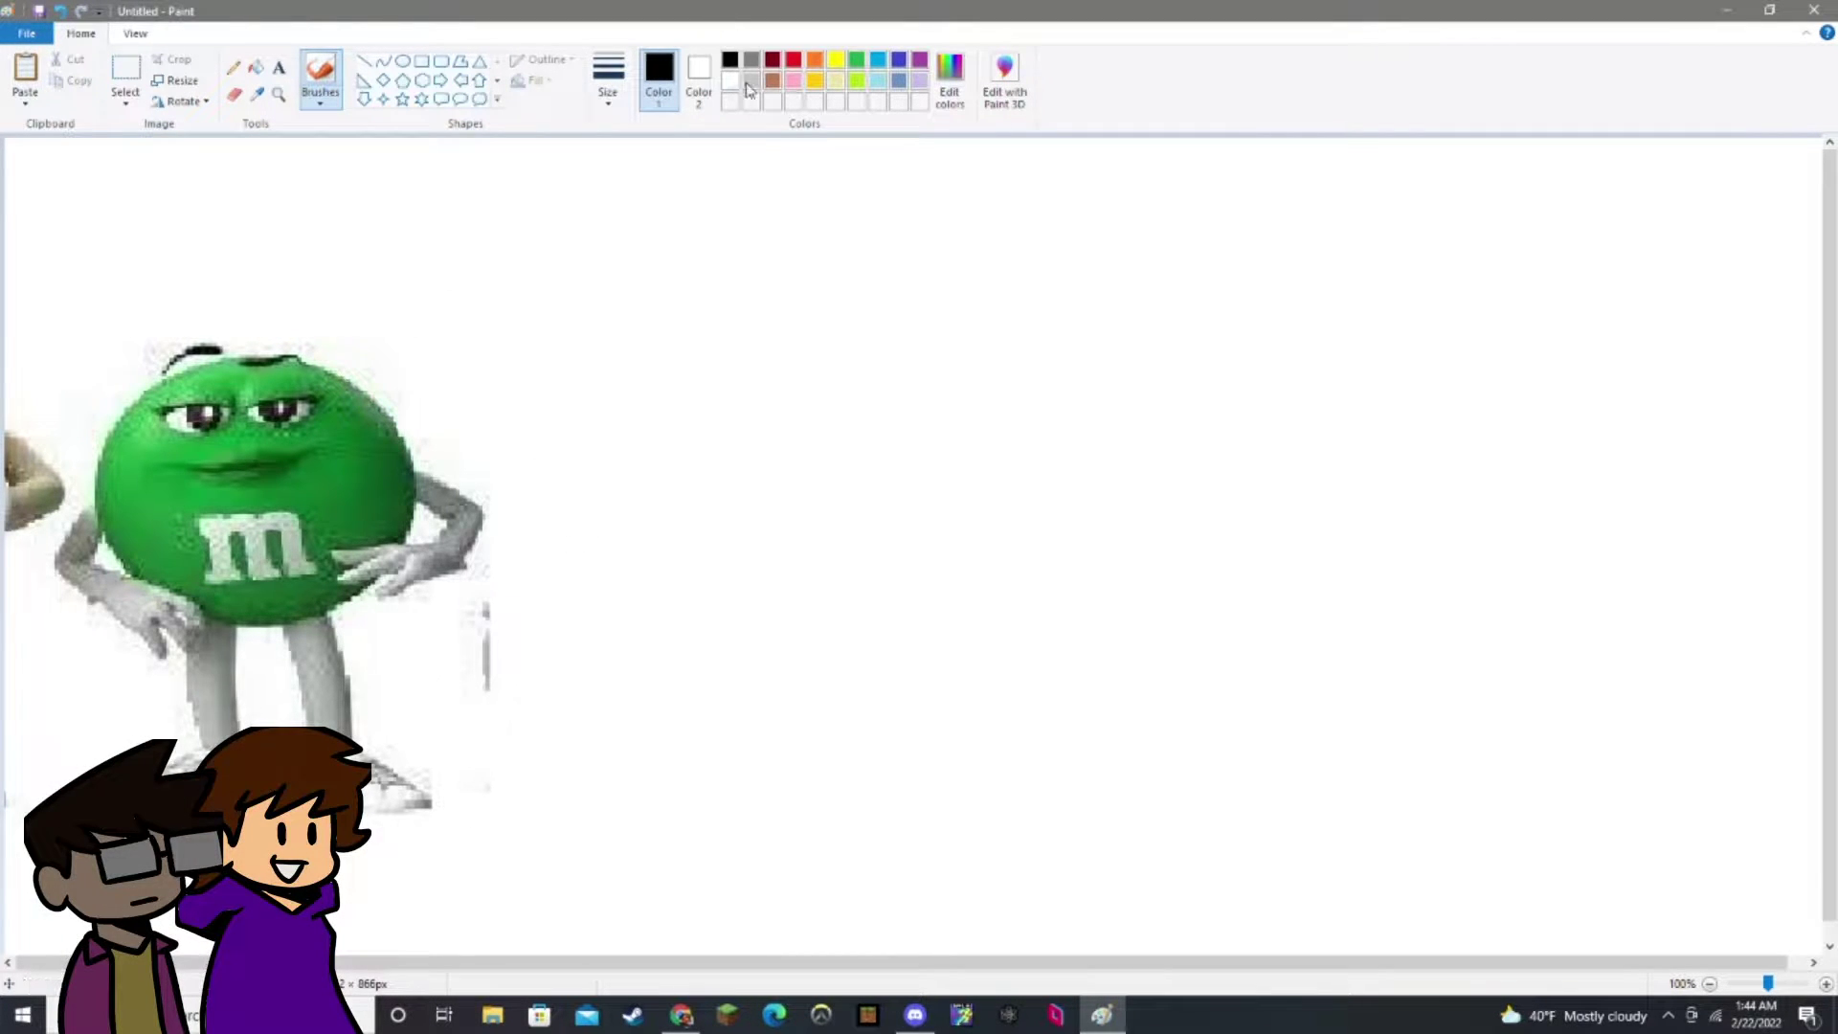
Outline the green character's legs and feet with rough orange strokes at the thinnest brush size.
left_click(795, 79)
left_click(610, 94)
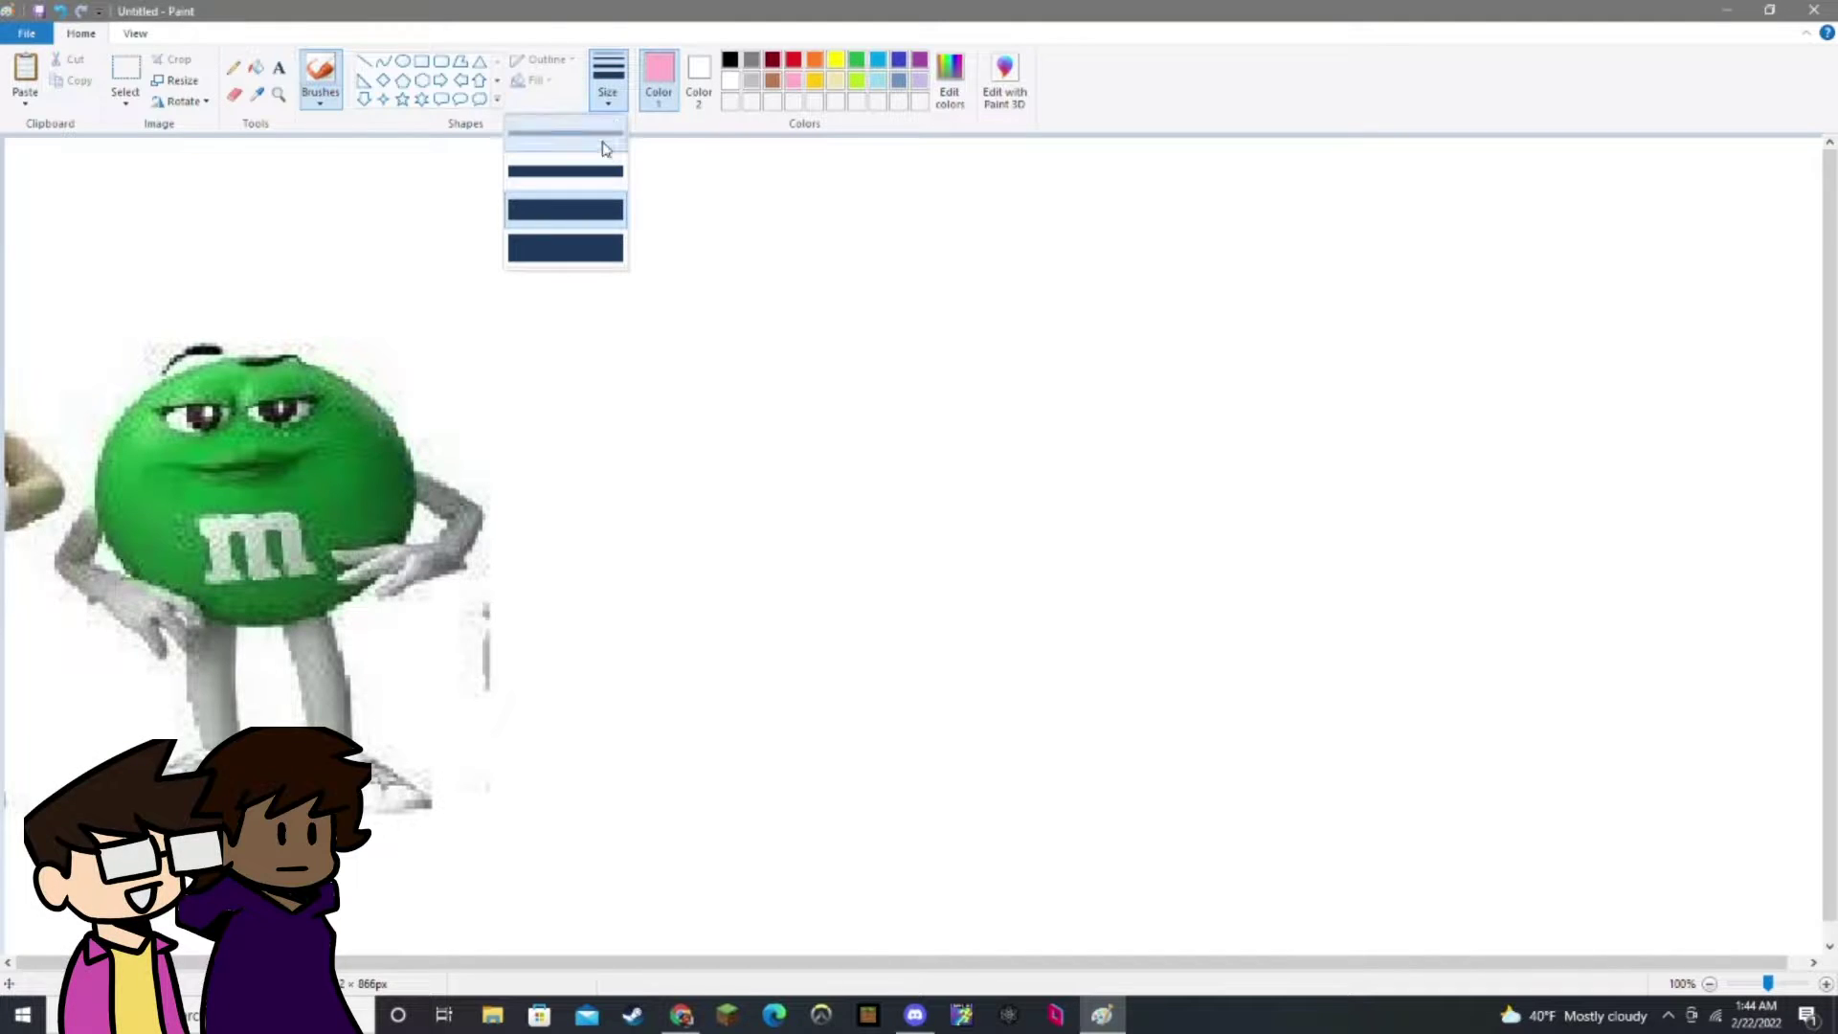
left_click(605, 149)
left_click(815, 60)
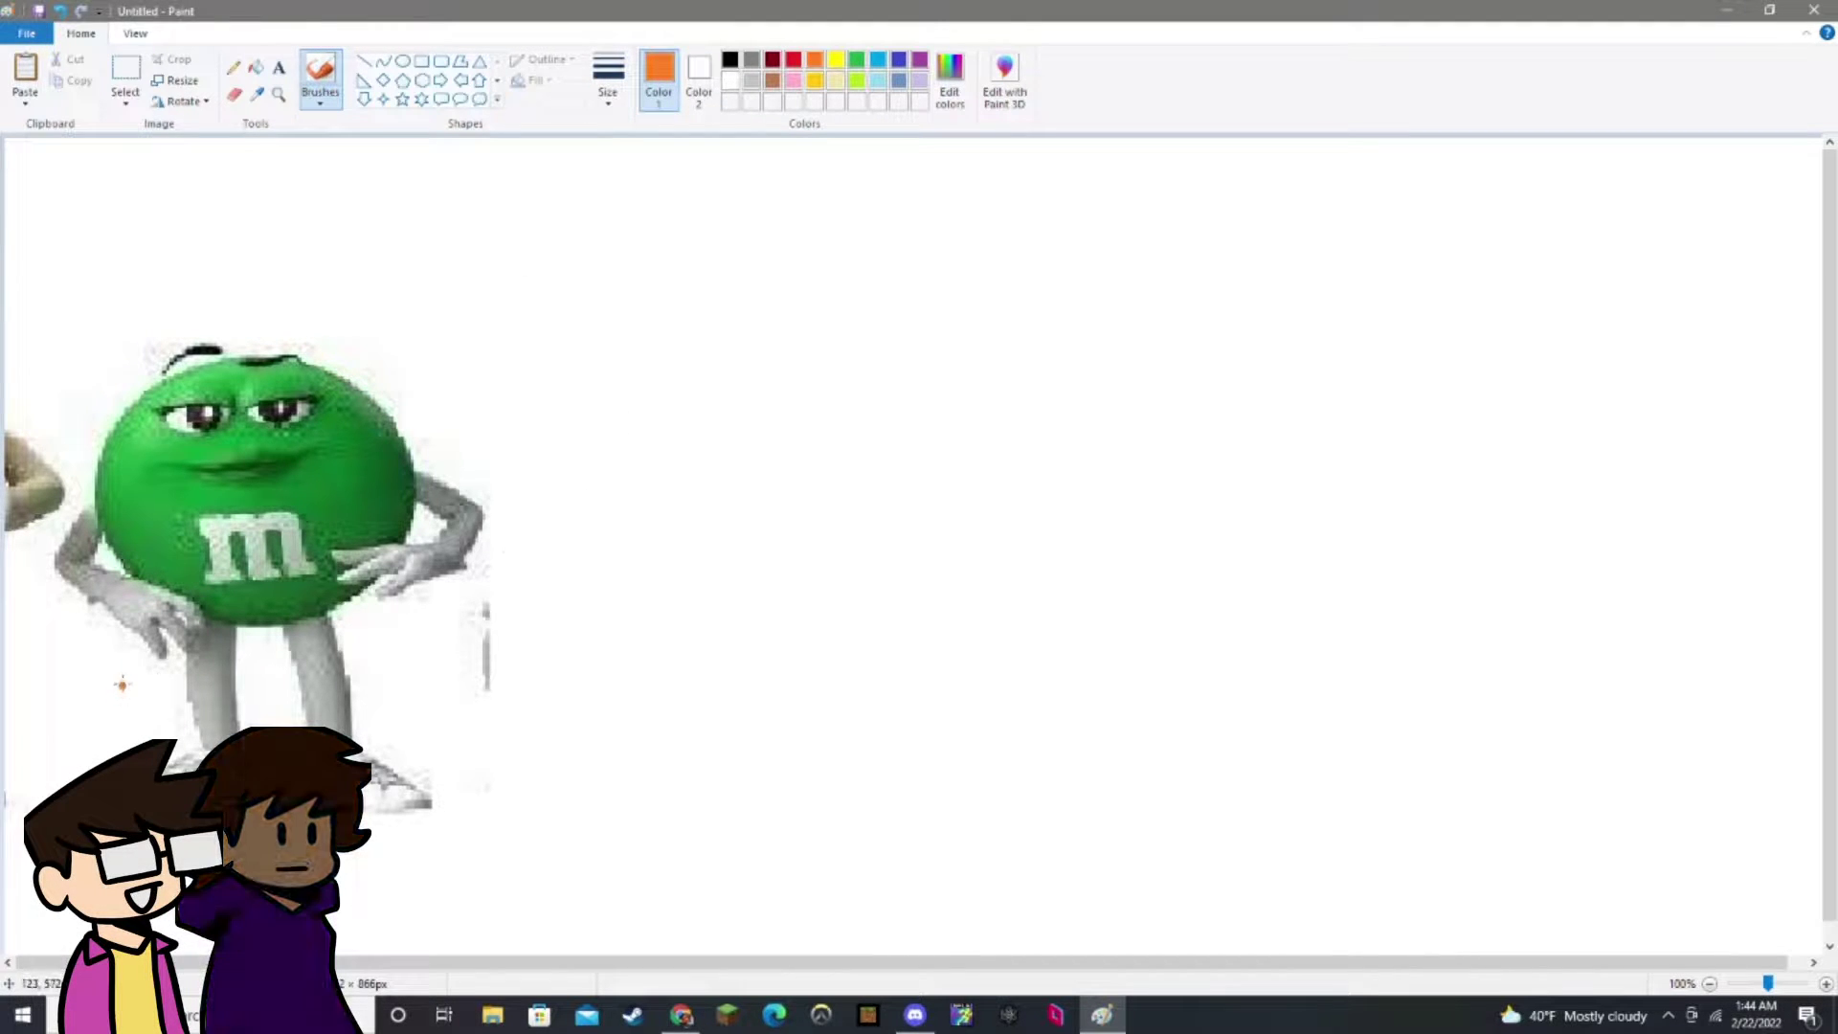
mouse_move(124, 667)
left_mouse_down()
mouse_move(107, 729)
mouse_move(451, 826)
left_mouse_up()
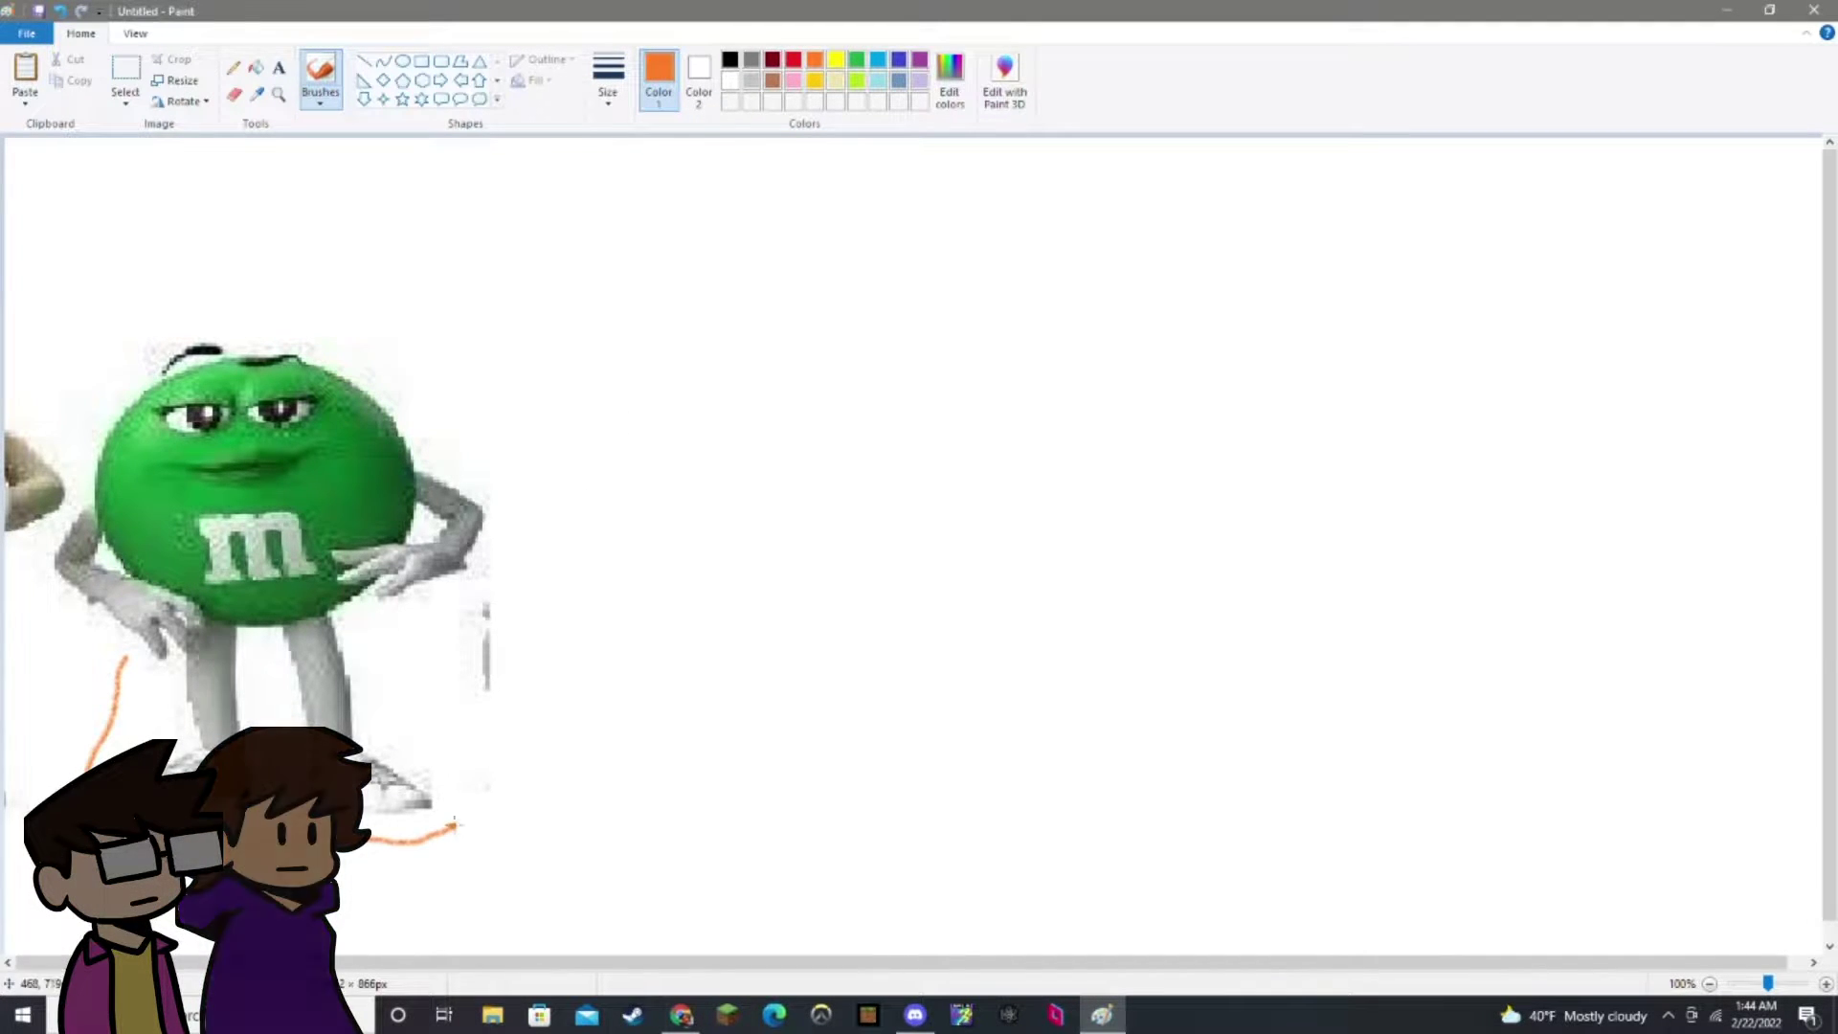
mouse_move(412, 690)
left_mouse_down()
mouse_move(420, 777)
mouse_move(413, 691)
left_mouse_up()
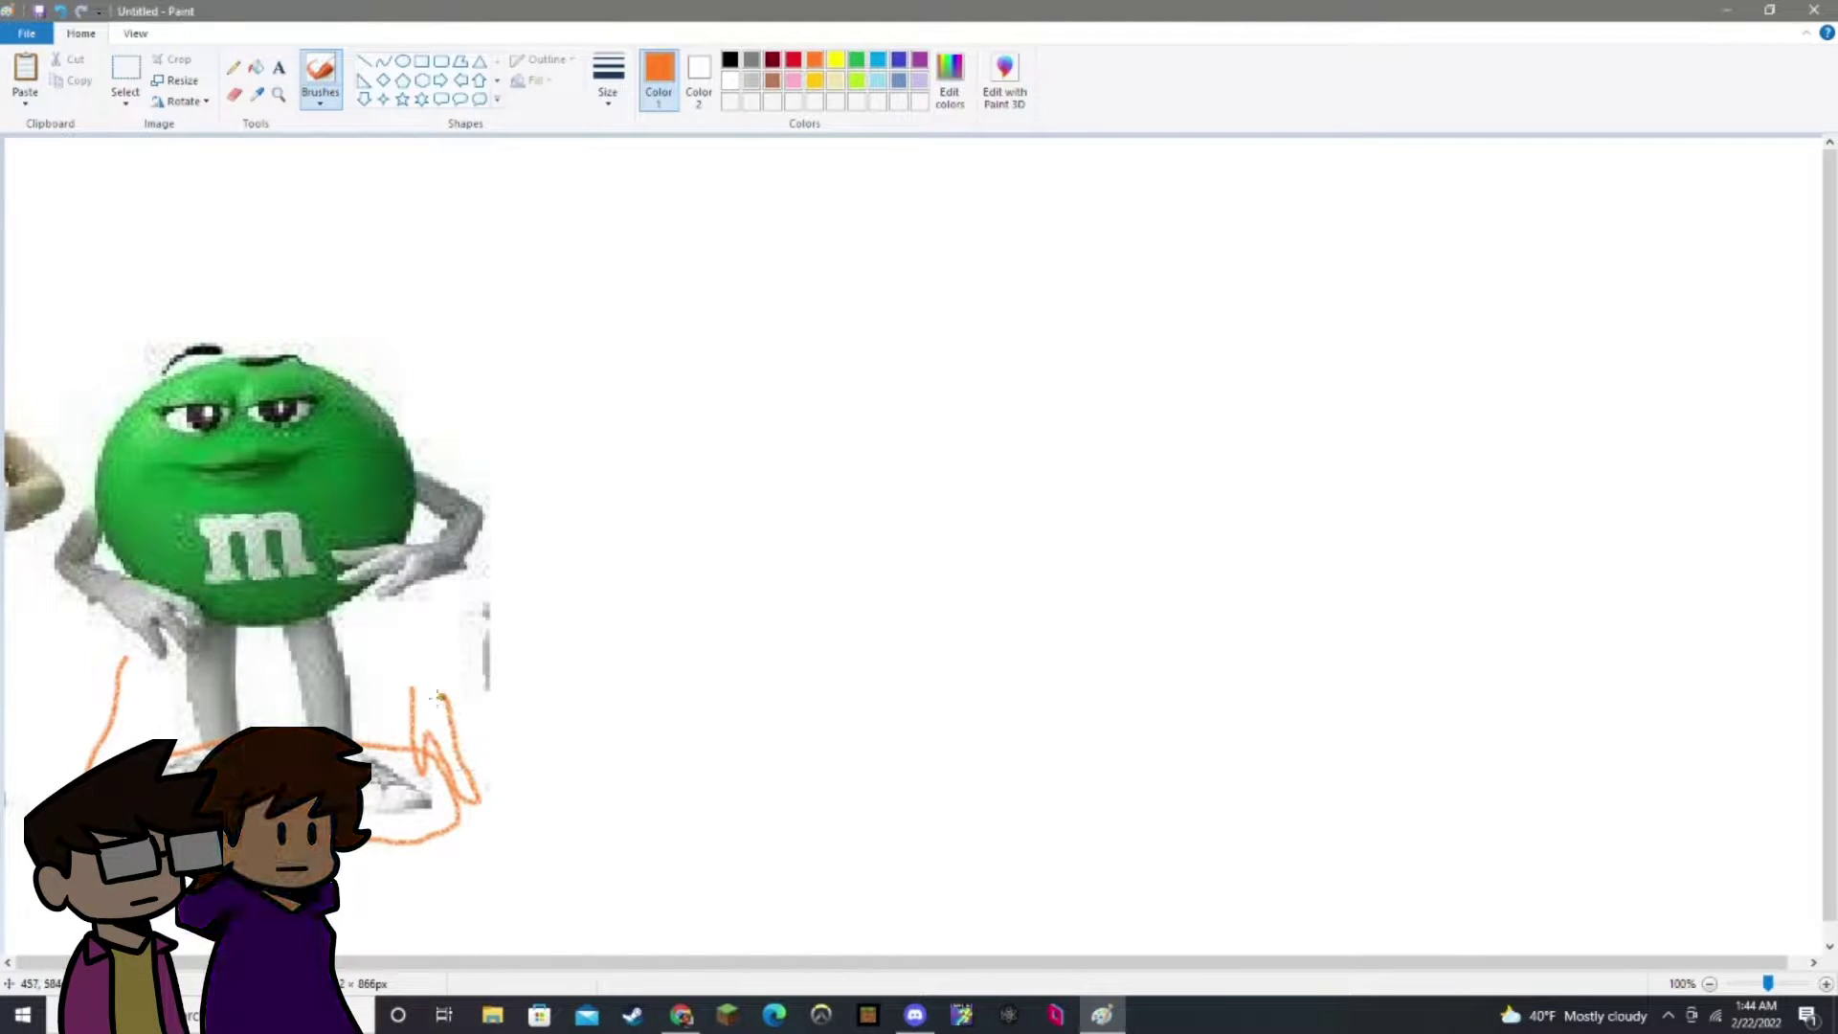
mouse_move(120, 670)
left_mouse_down()
mouse_move(377, 620)
mouse_move(426, 709)
left_mouse_up()
Draw an orange arrow pointing at the outlined legs and handwrite "Whiter" beside it.
mouse_move(422, 625)
left_mouse_down()
mouse_move(392, 661)
mouse_move(450, 646)
mouse_move(470, 595)
mouse_move(532, 574)
left_mouse_up()
mouse_move(544, 569)
left_mouse_down()
mouse_move(555, 620)
mouse_move(592, 617)
left_mouse_up()
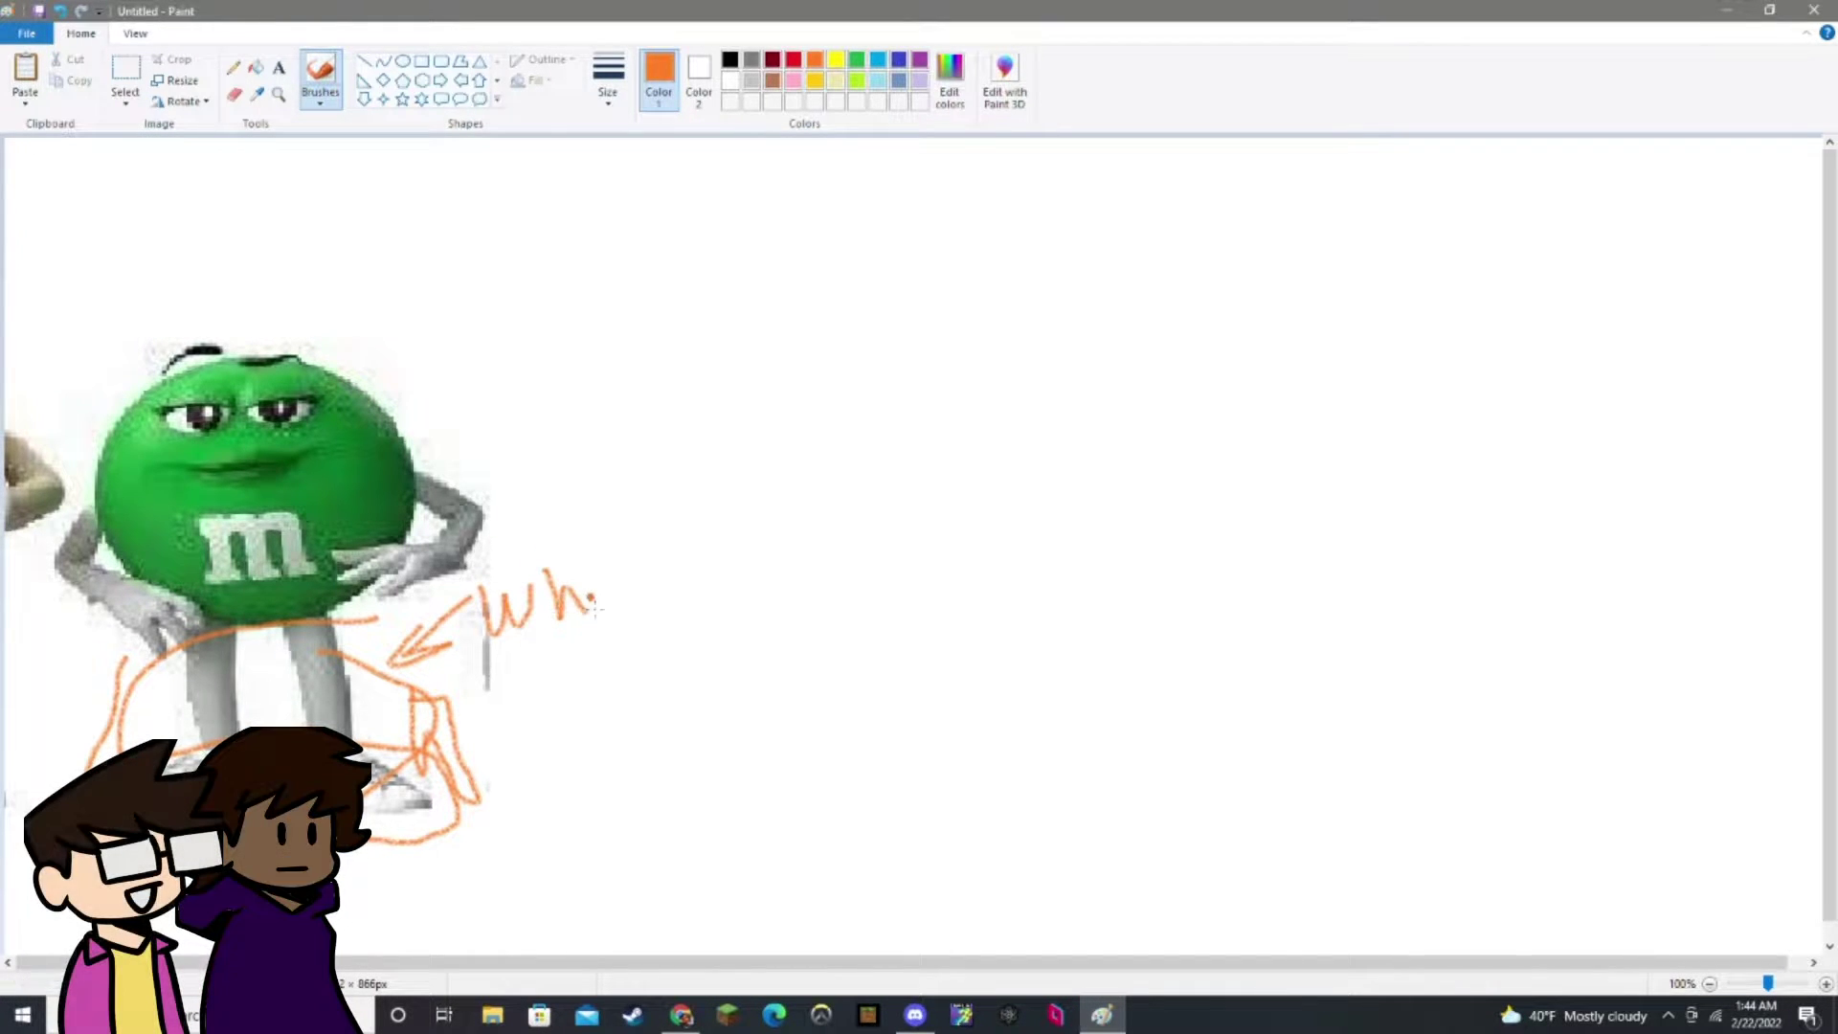
mouse_move(647, 544)
left_mouse_down()
mouse_move(641, 607)
mouse_move(682, 581)
mouse_move(672, 610)
mouse_move(711, 578)
left_mouse_up()
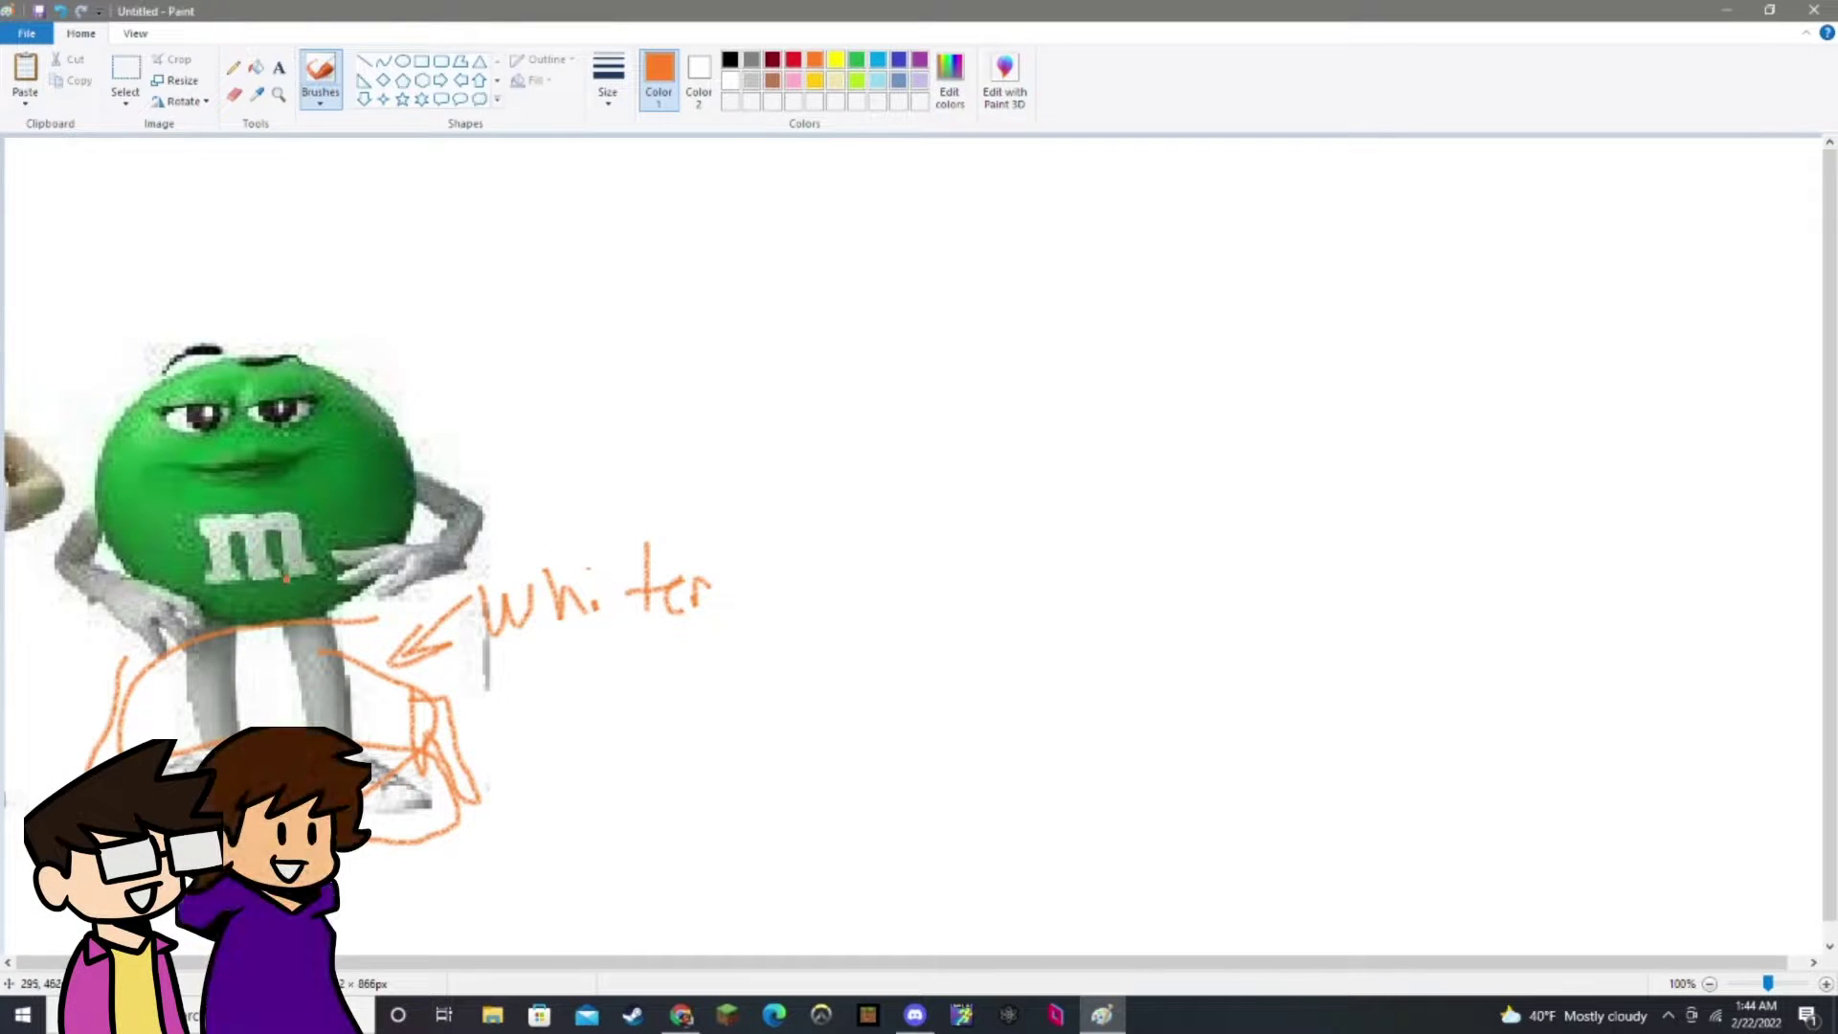
Draw a large orange loop around the whole green character and handwrite "Less Seggy" beside it above "Whiter".
left_click_drag(392, 319, 187, 273)
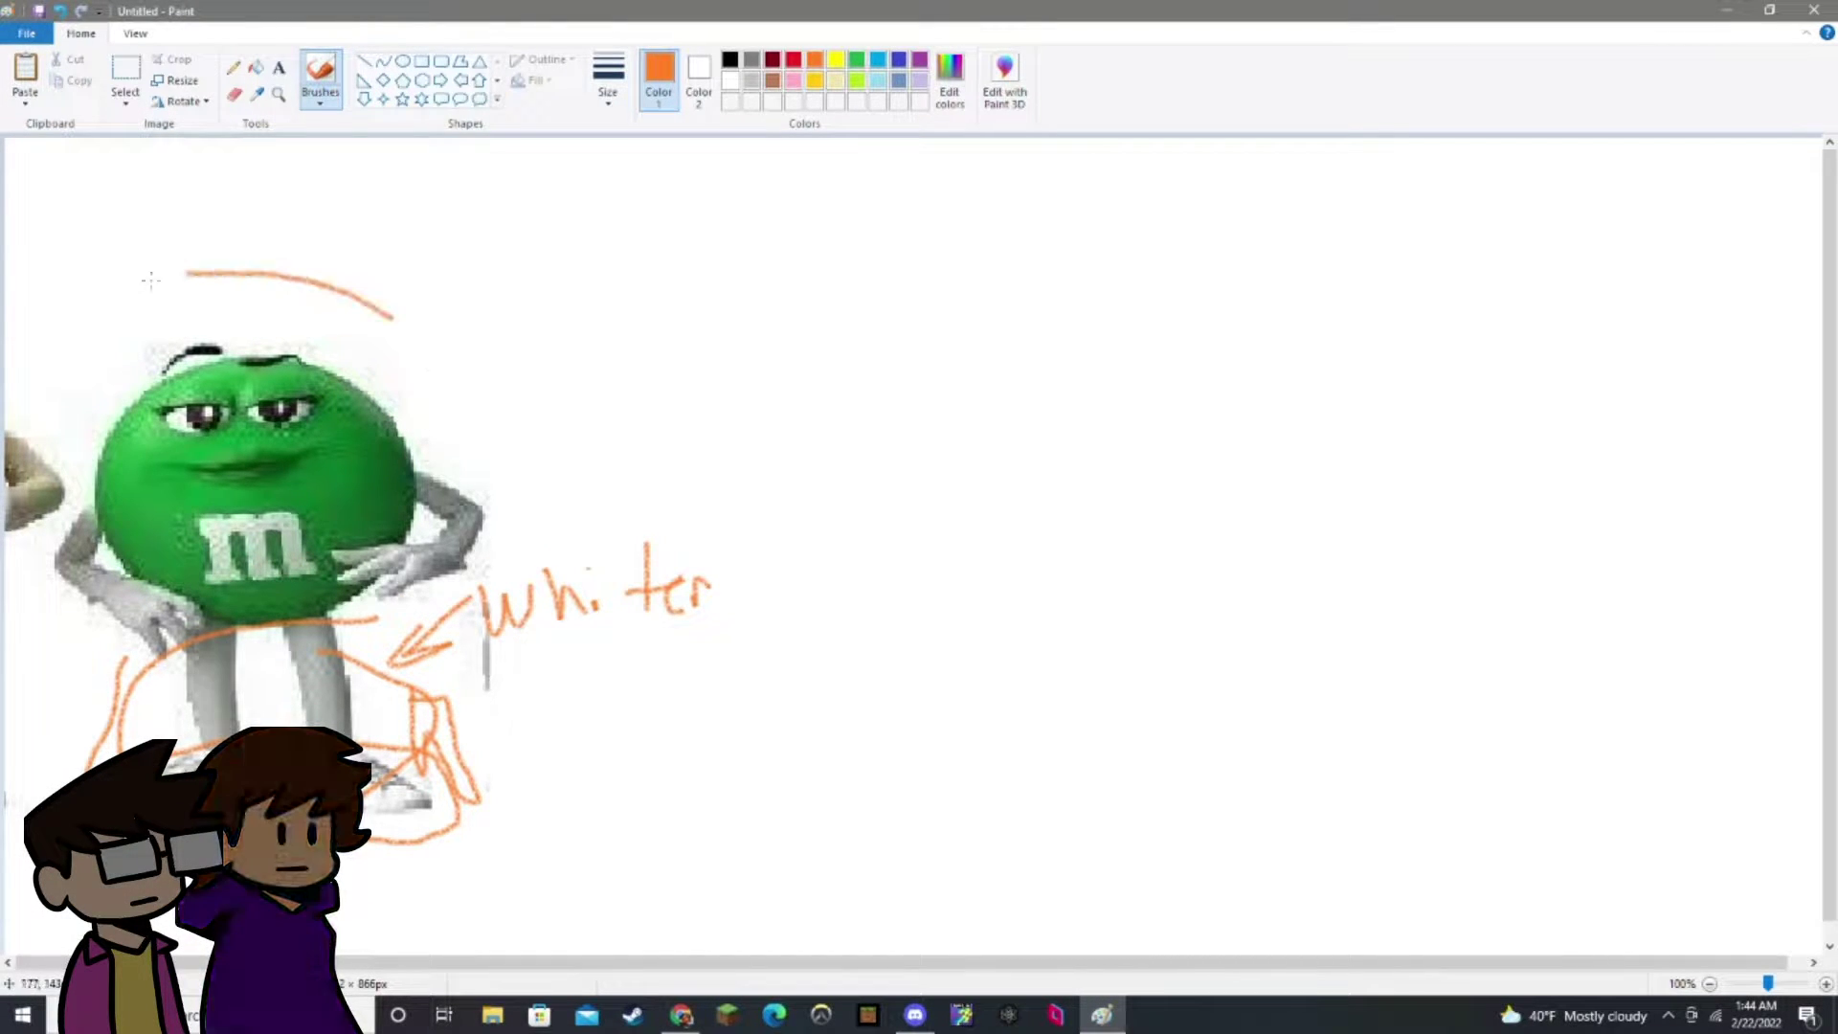
left_click_drag(367, 414, 352, 307)
mouse_move(451, 271)
left_mouse_down()
mouse_move(450, 314)
mouse_move(526, 361)
left_mouse_up()
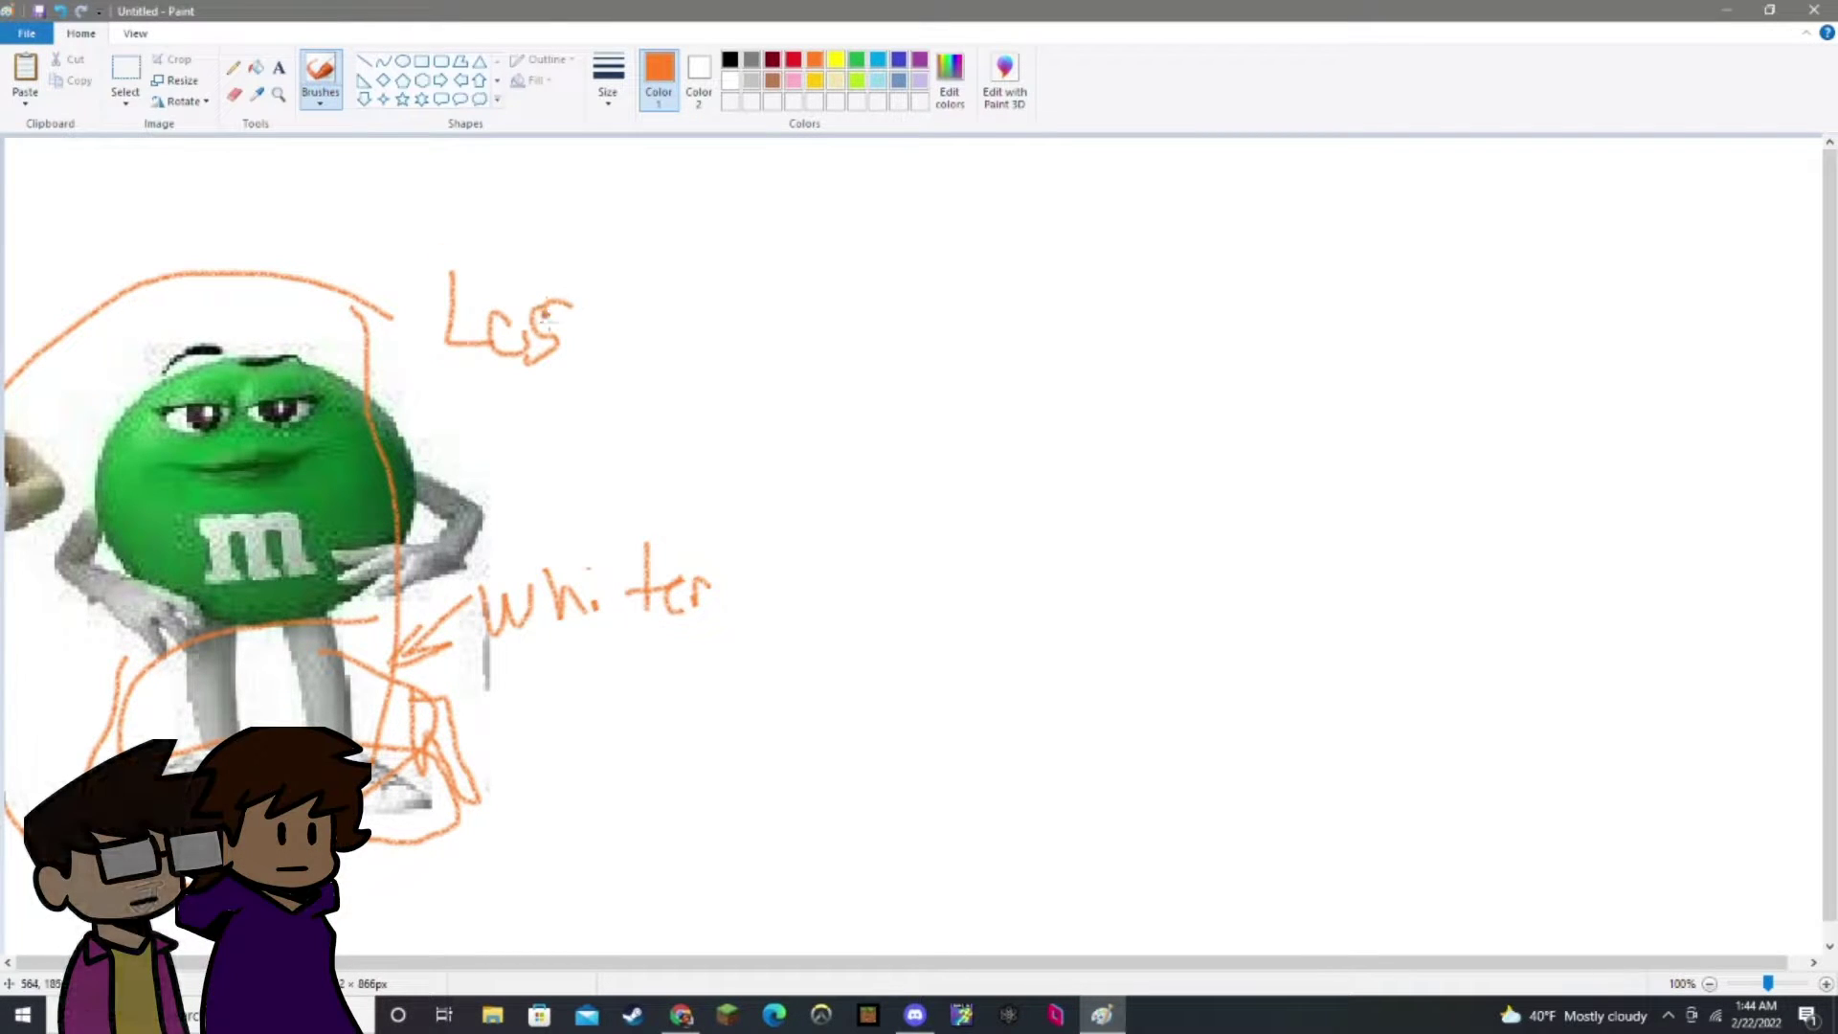
mouse_move(502, 390)
left_mouse_down()
mouse_move(502, 438)
mouse_move(544, 408)
mouse_move(604, 438)
mouse_move(587, 486)
mouse_move(642, 421)
mouse_move(668, 427)
mouse_move(624, 522)
left_mouse_up()
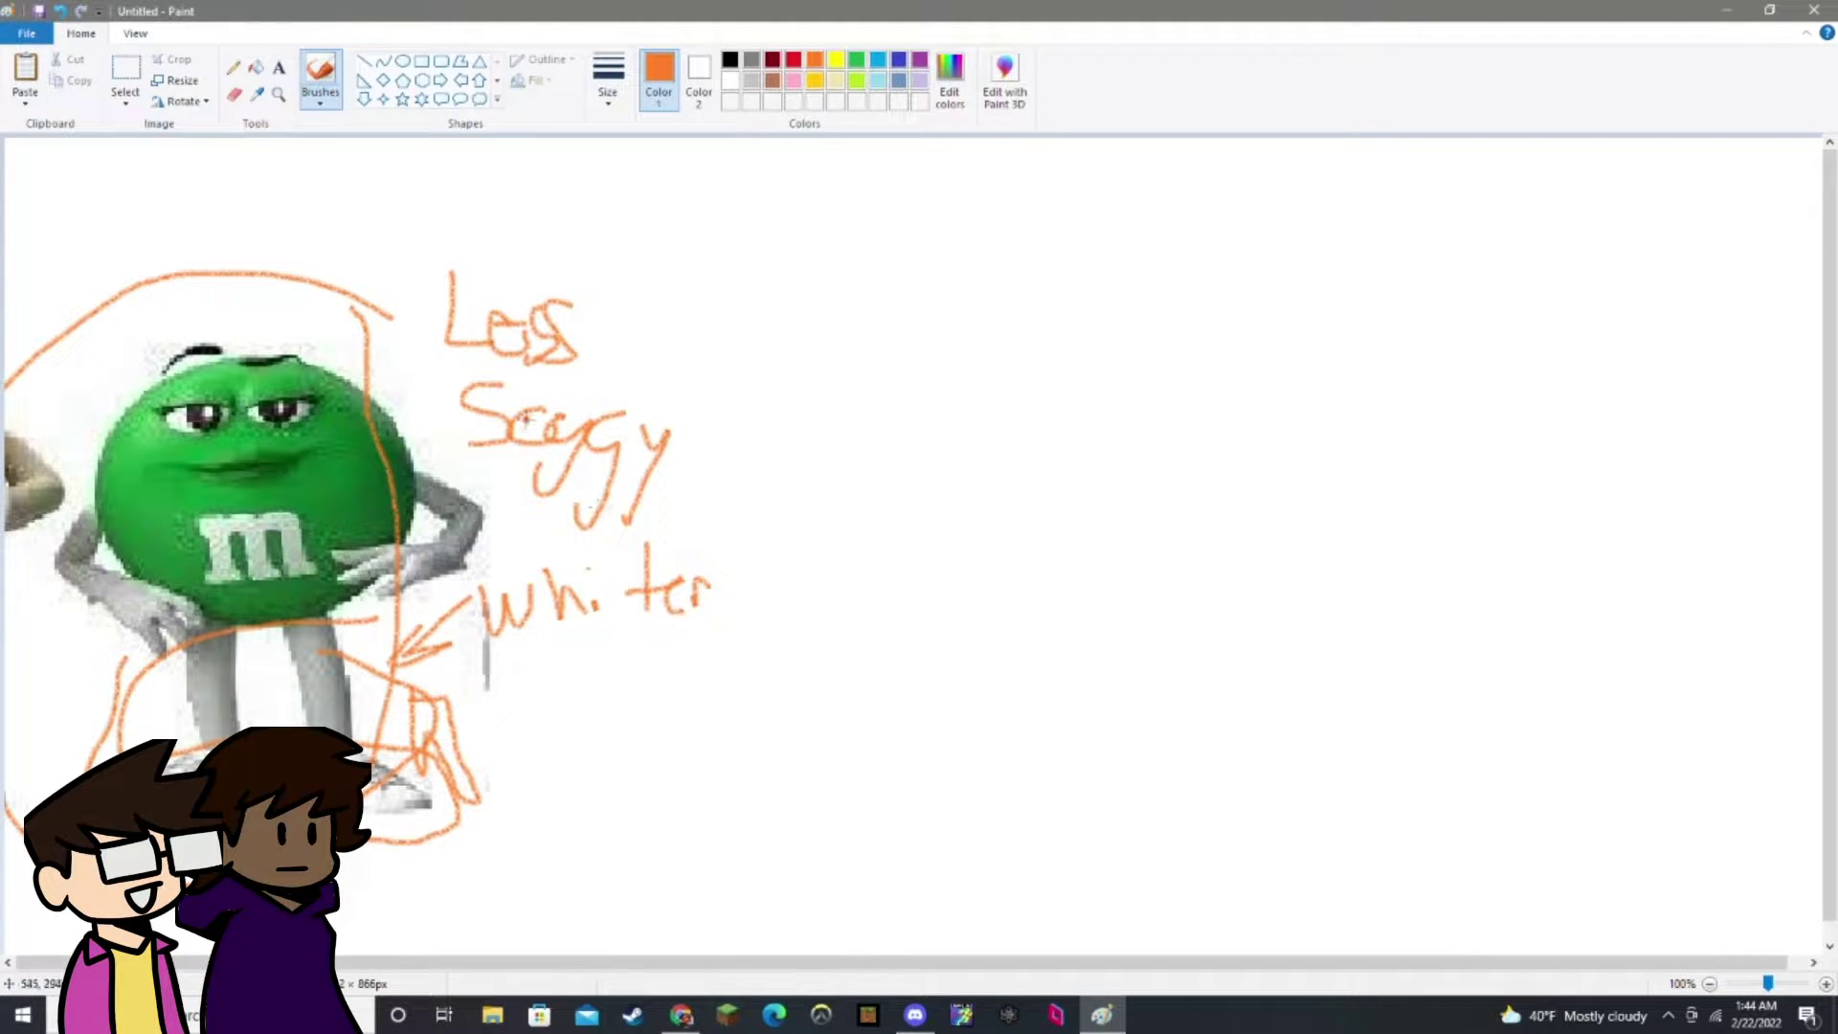
left_click_drag(518, 419, 569, 414)
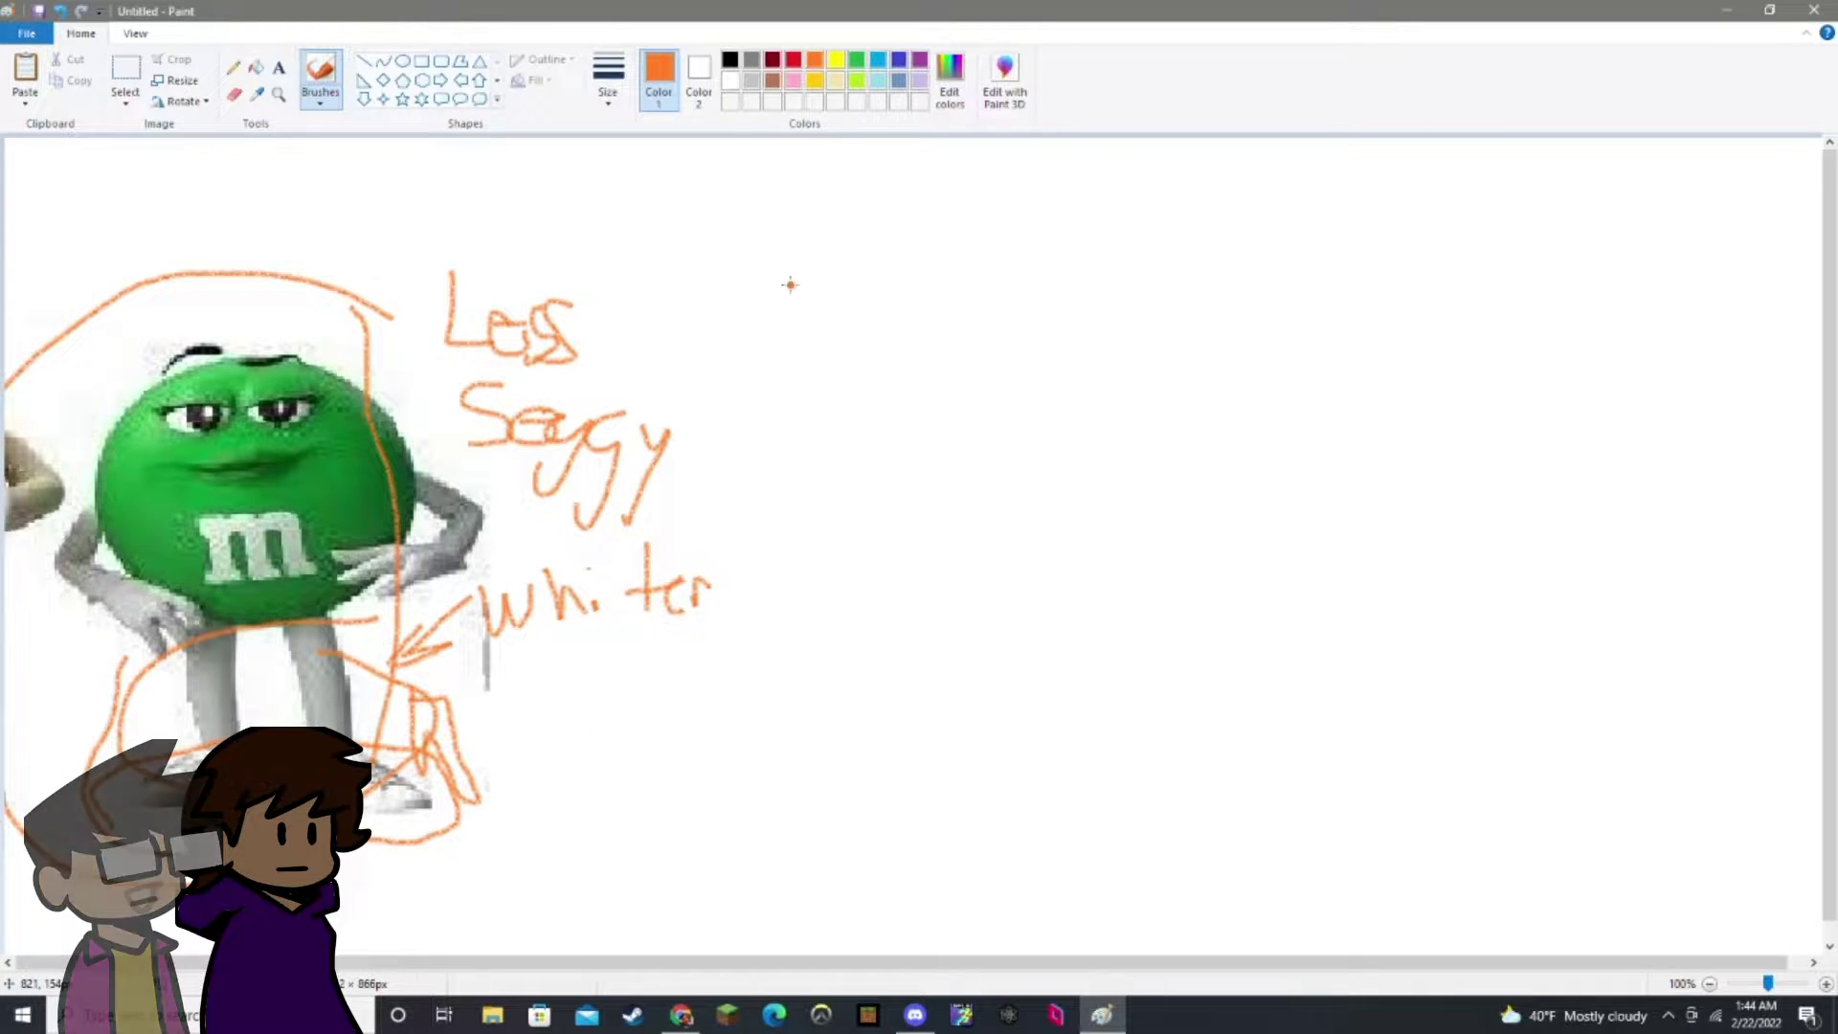
Handwrite large yellow letters "YES" across the empty canvas, adding sweeping zigzag underlines beneath them.
left_click(836, 59)
left_click_drag(761, 268, 864, 356)
left_click_drag(883, 266, 839, 649)
left_click_drag(1045, 310, 1017, 591)
left_click_drag(1045, 339, 1199, 284)
left_click_drag(1356, 299, 1249, 720)
mouse_move(1604, 586)
left_mouse_down()
mouse_move(760, 746)
mouse_move(1329, 829)
left_mouse_up()
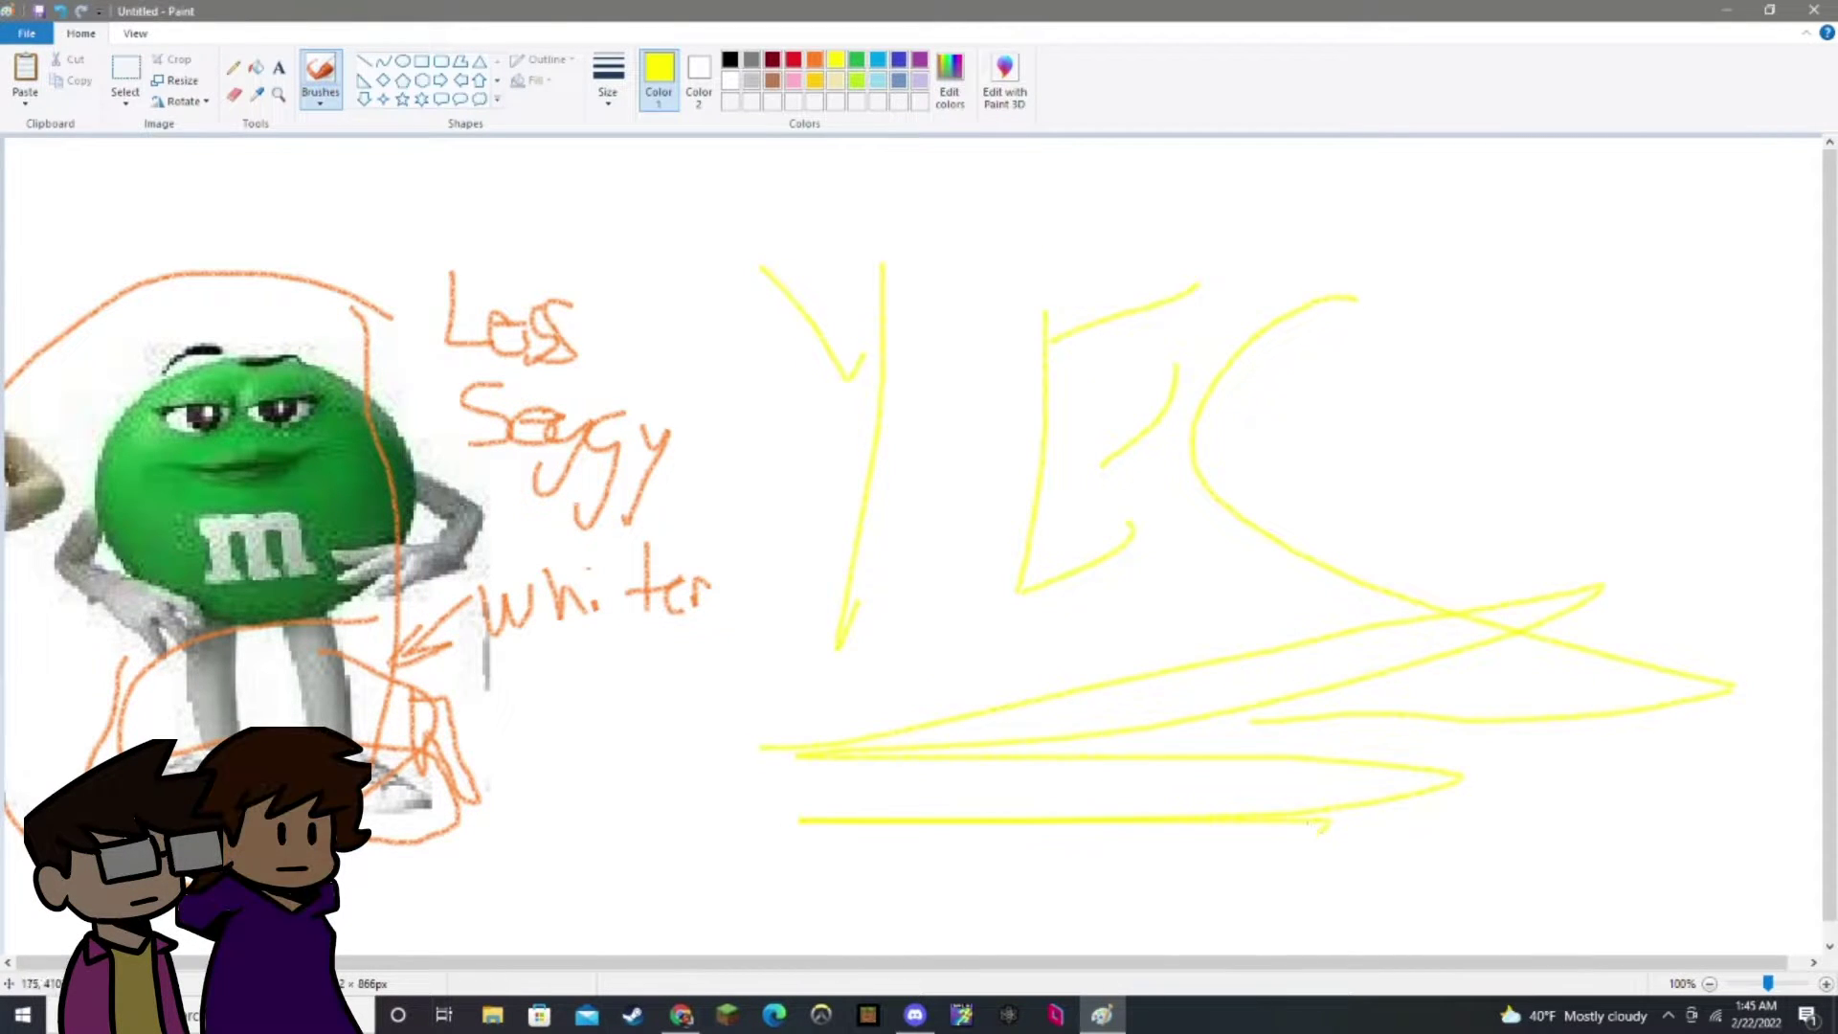
Set the Crayon brush to green at the thickest size.
left_click(607, 96)
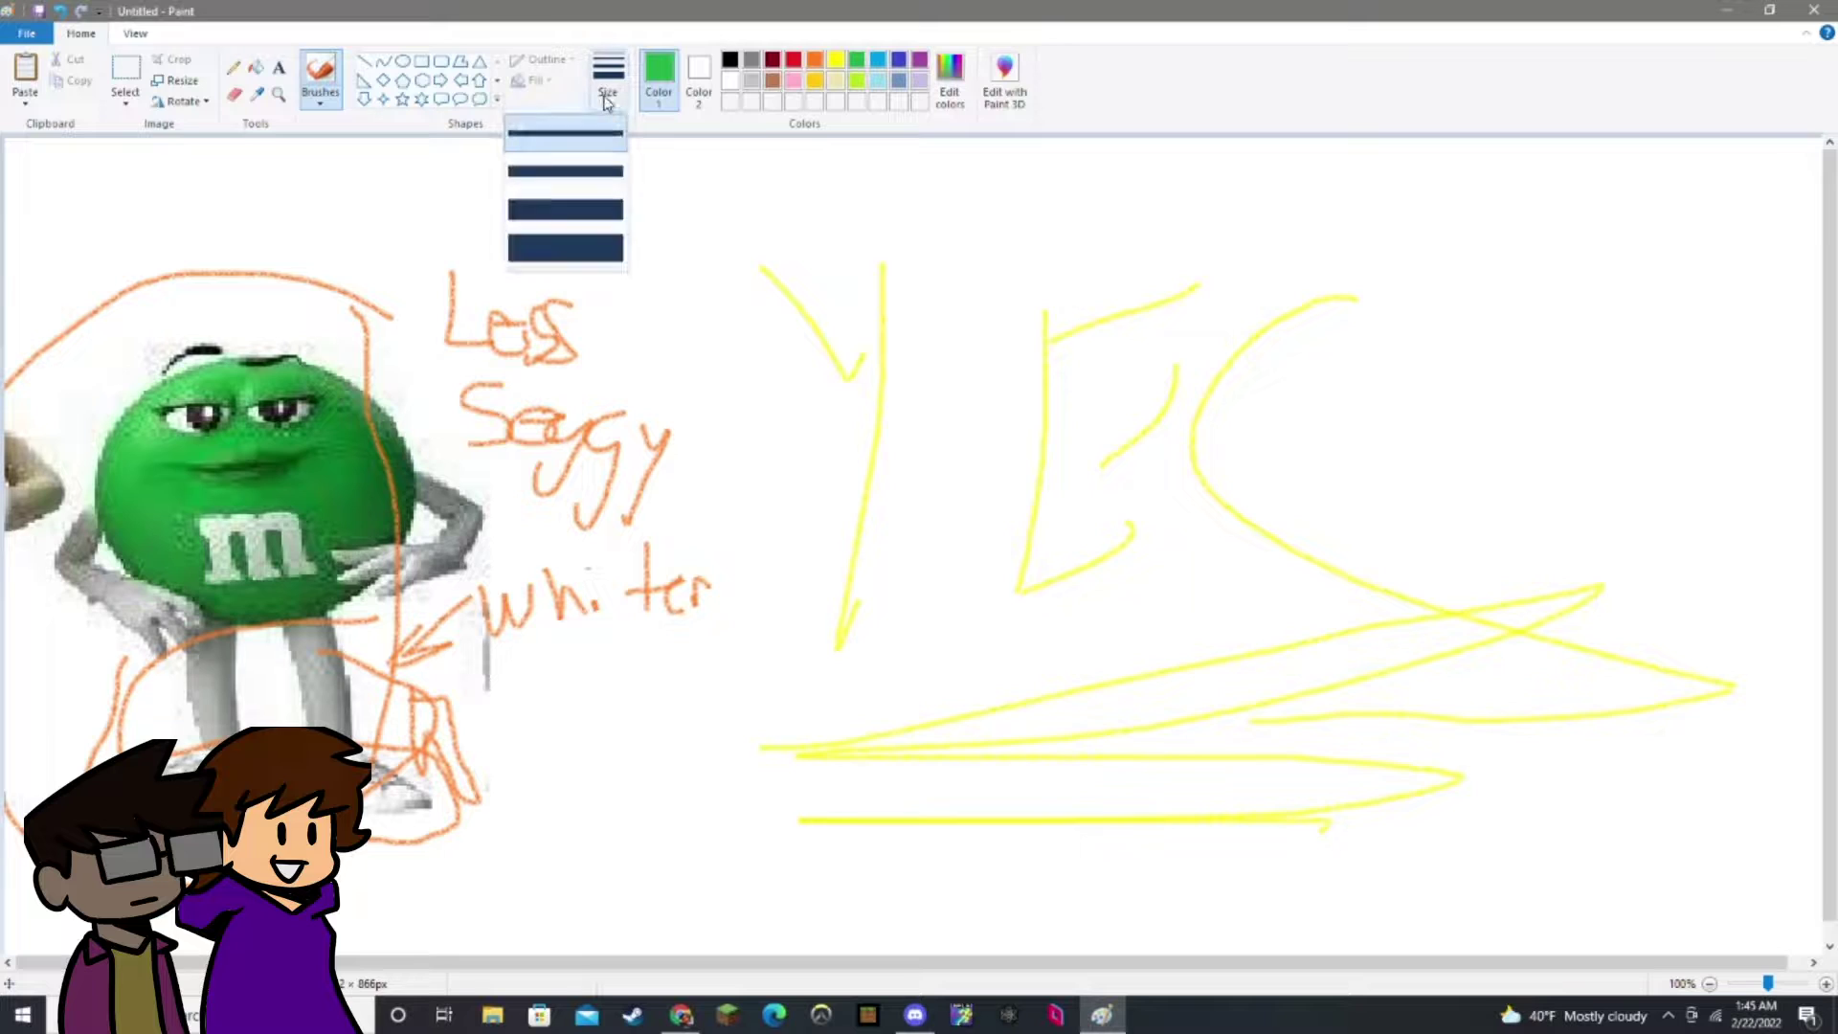
left_click(320, 94)
left_click(319, 94)
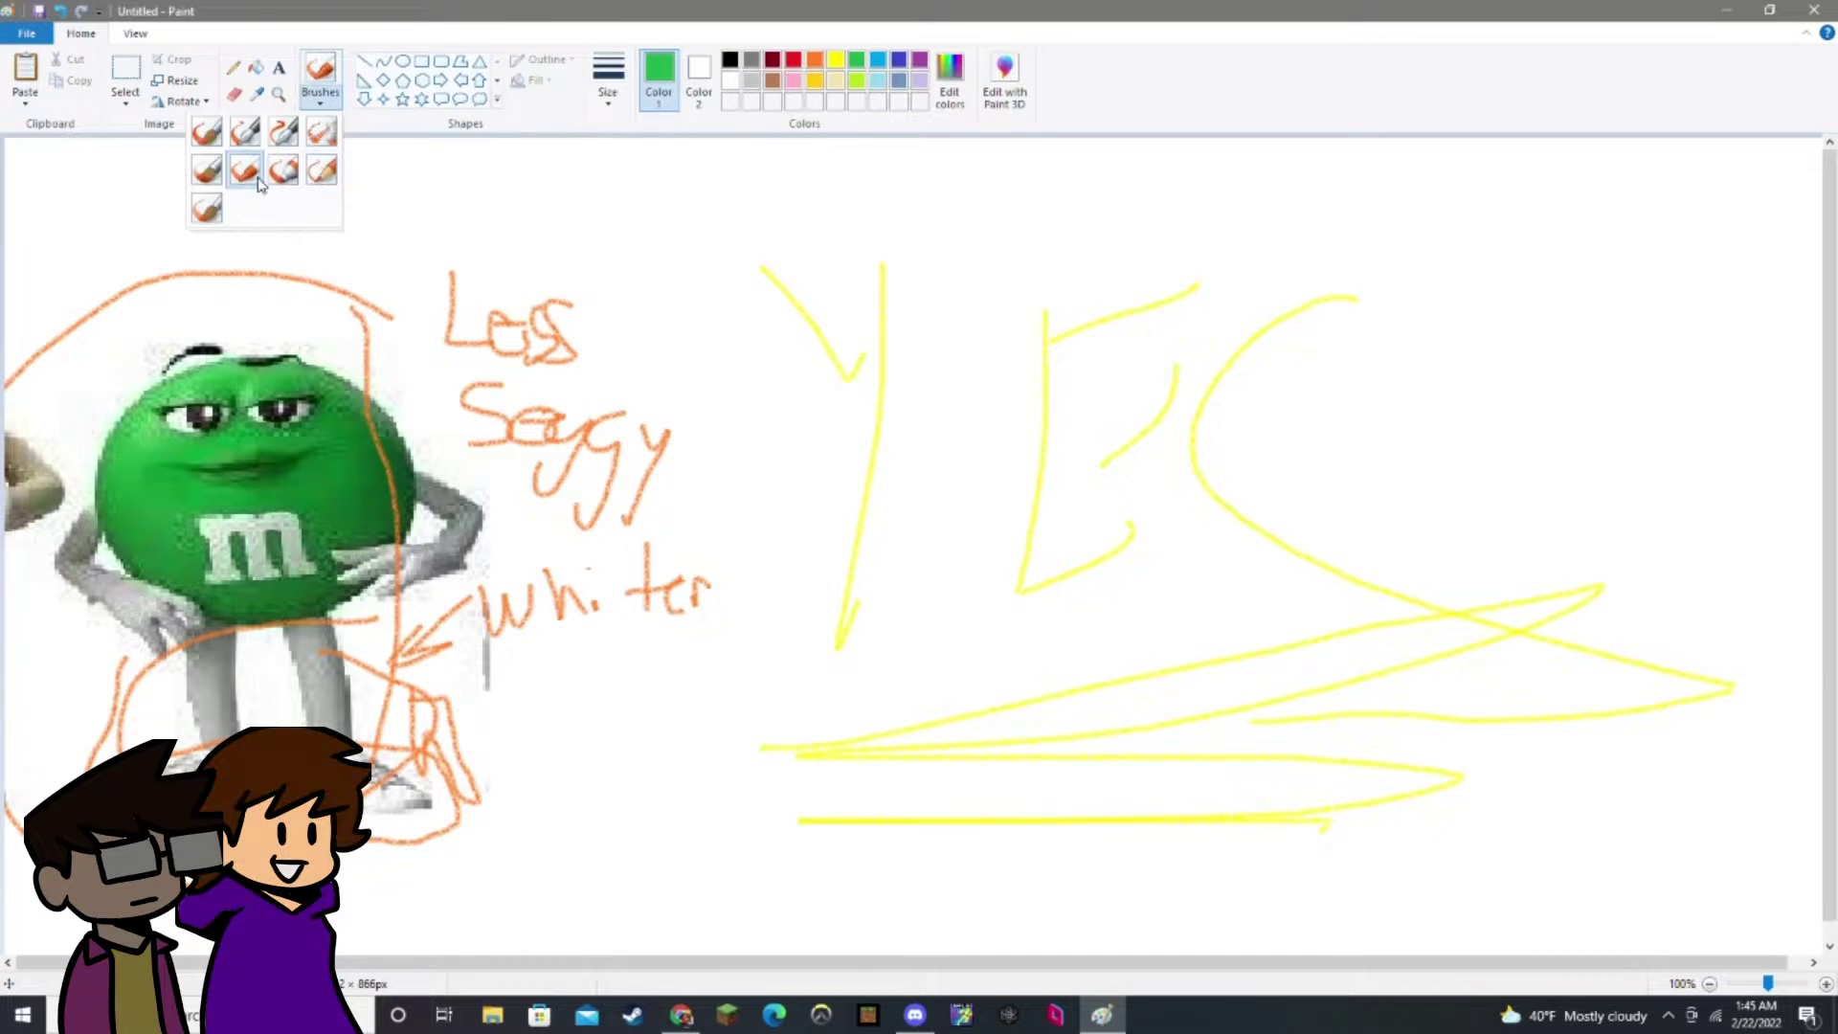
left_click(246, 172)
left_click(607, 103)
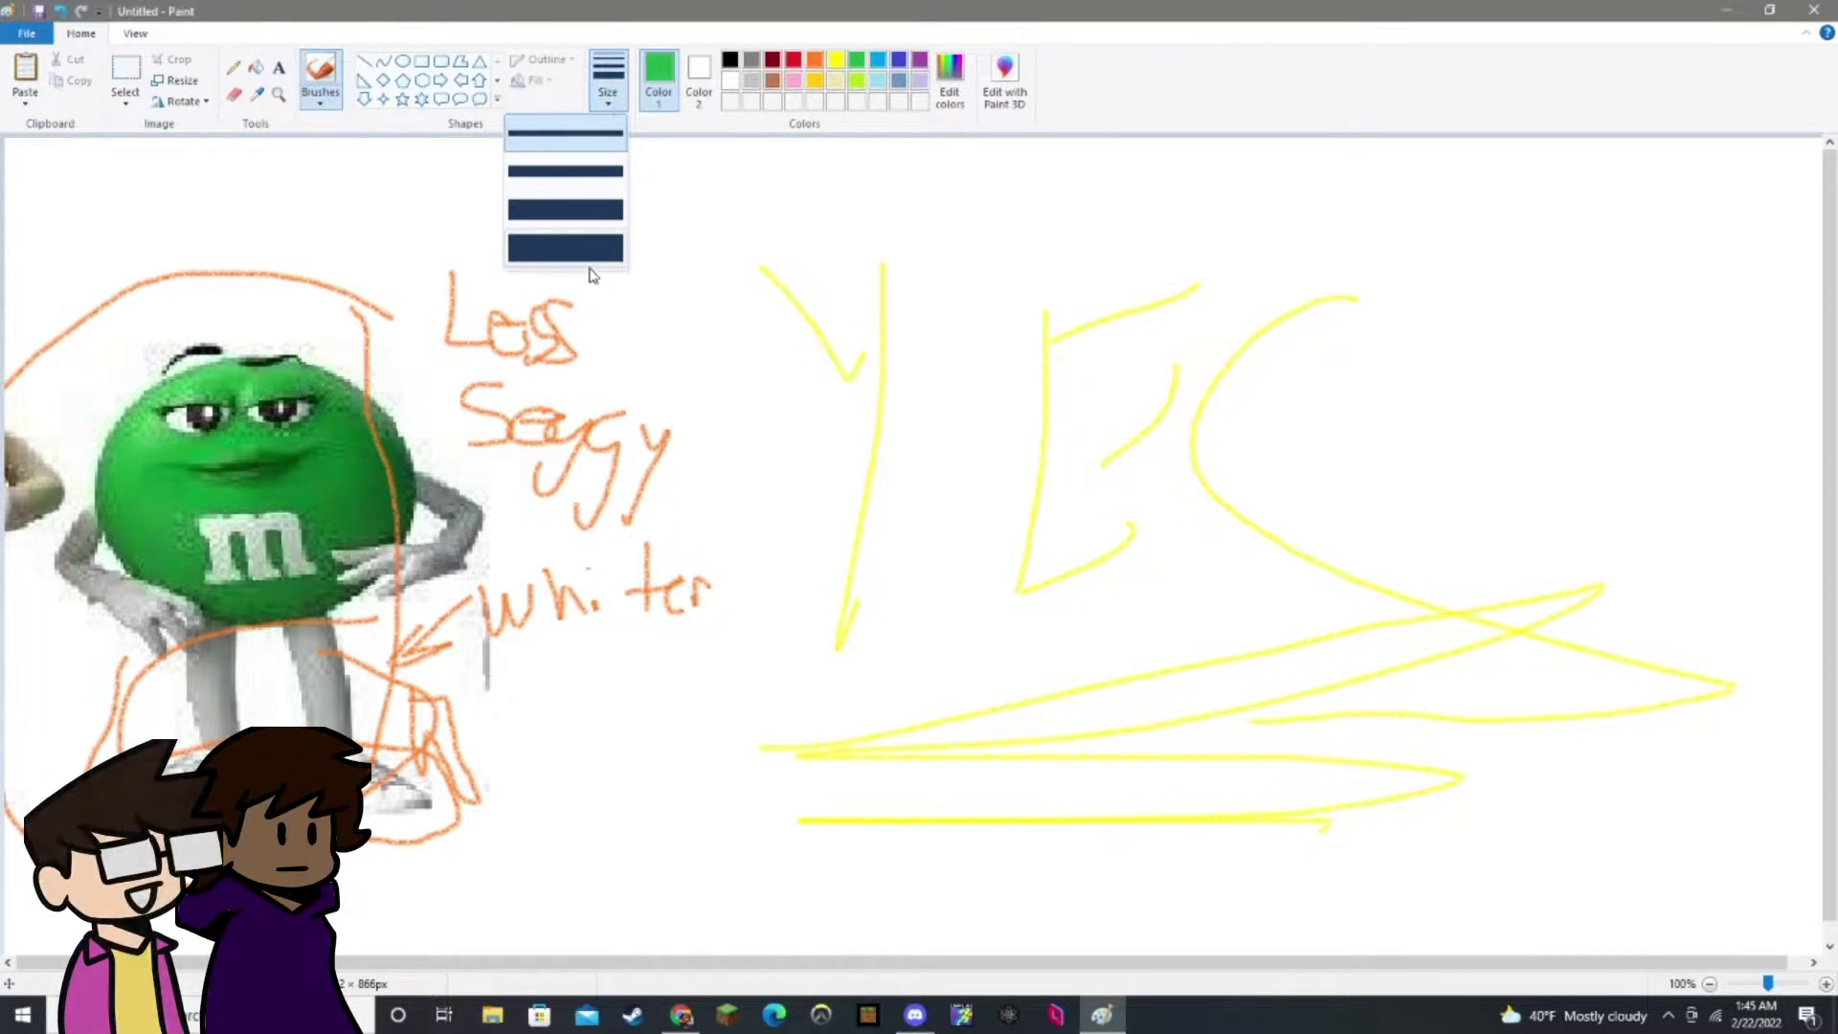
left_click(594, 244)
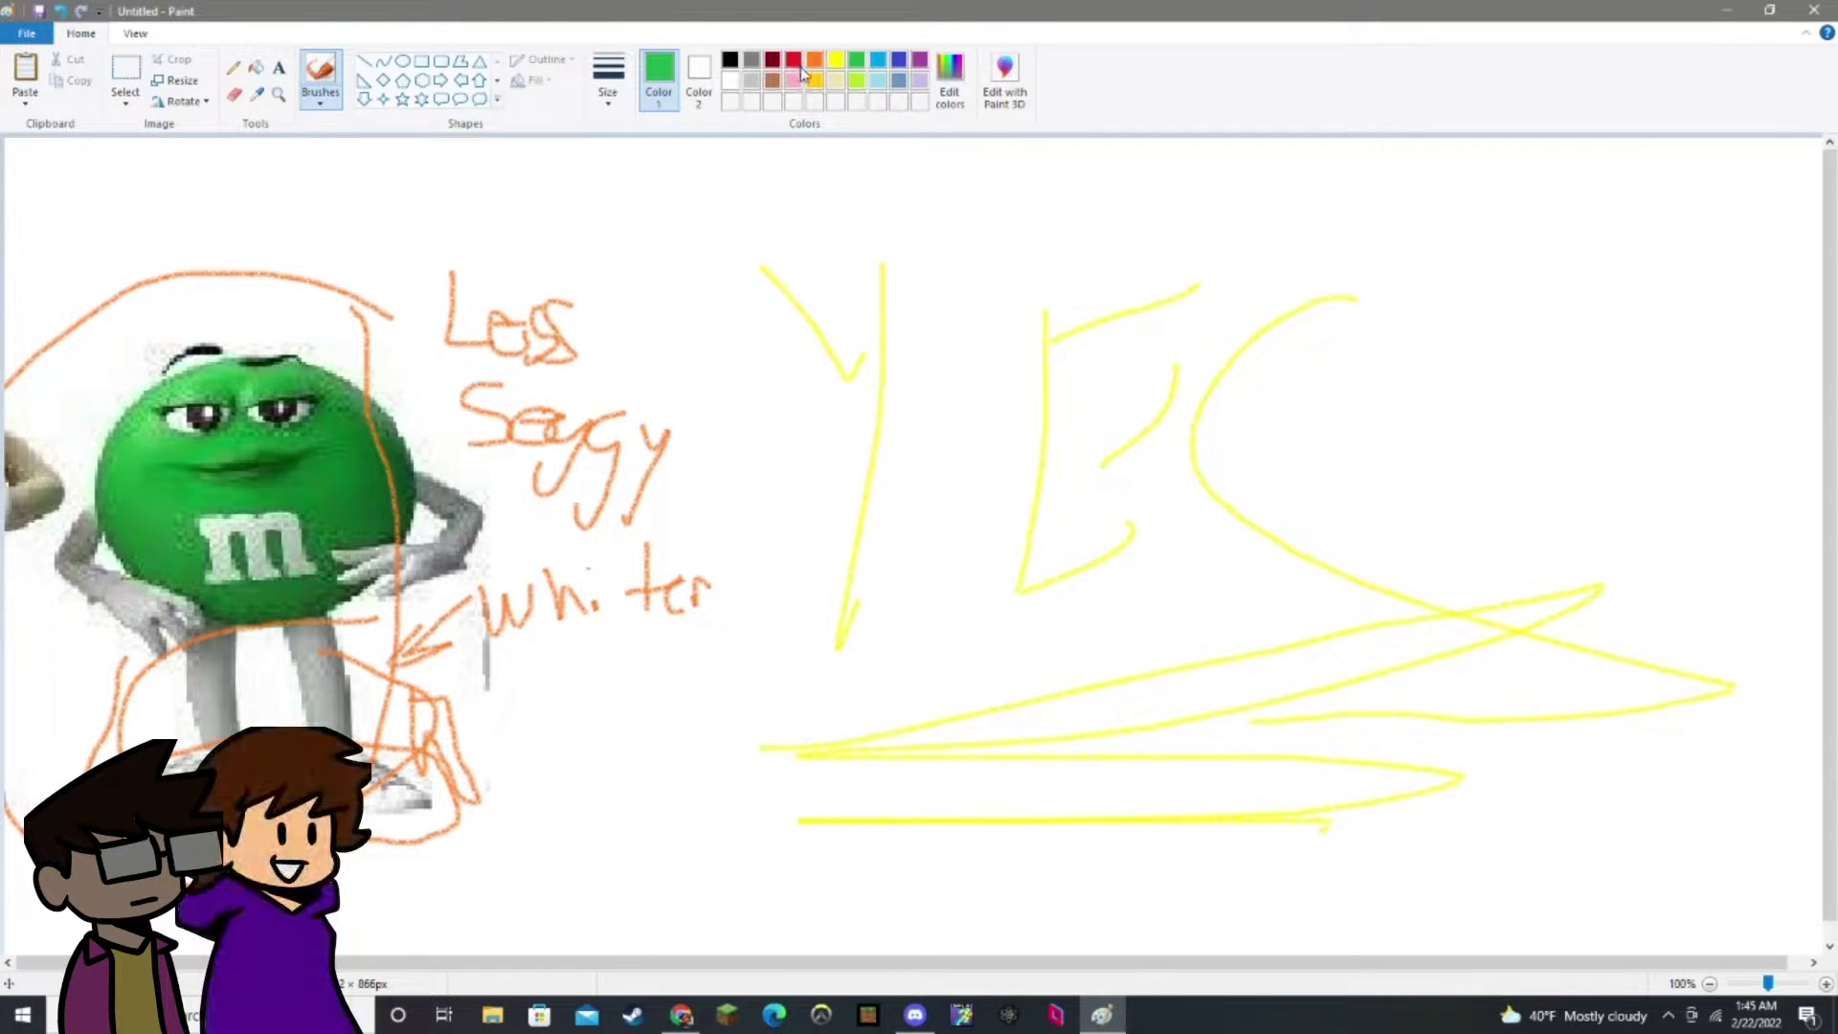
Underline the handwritten word below "Less" with pink strokes at the thinnest brush size.
left_click(622, 95)
left_click(590, 144)
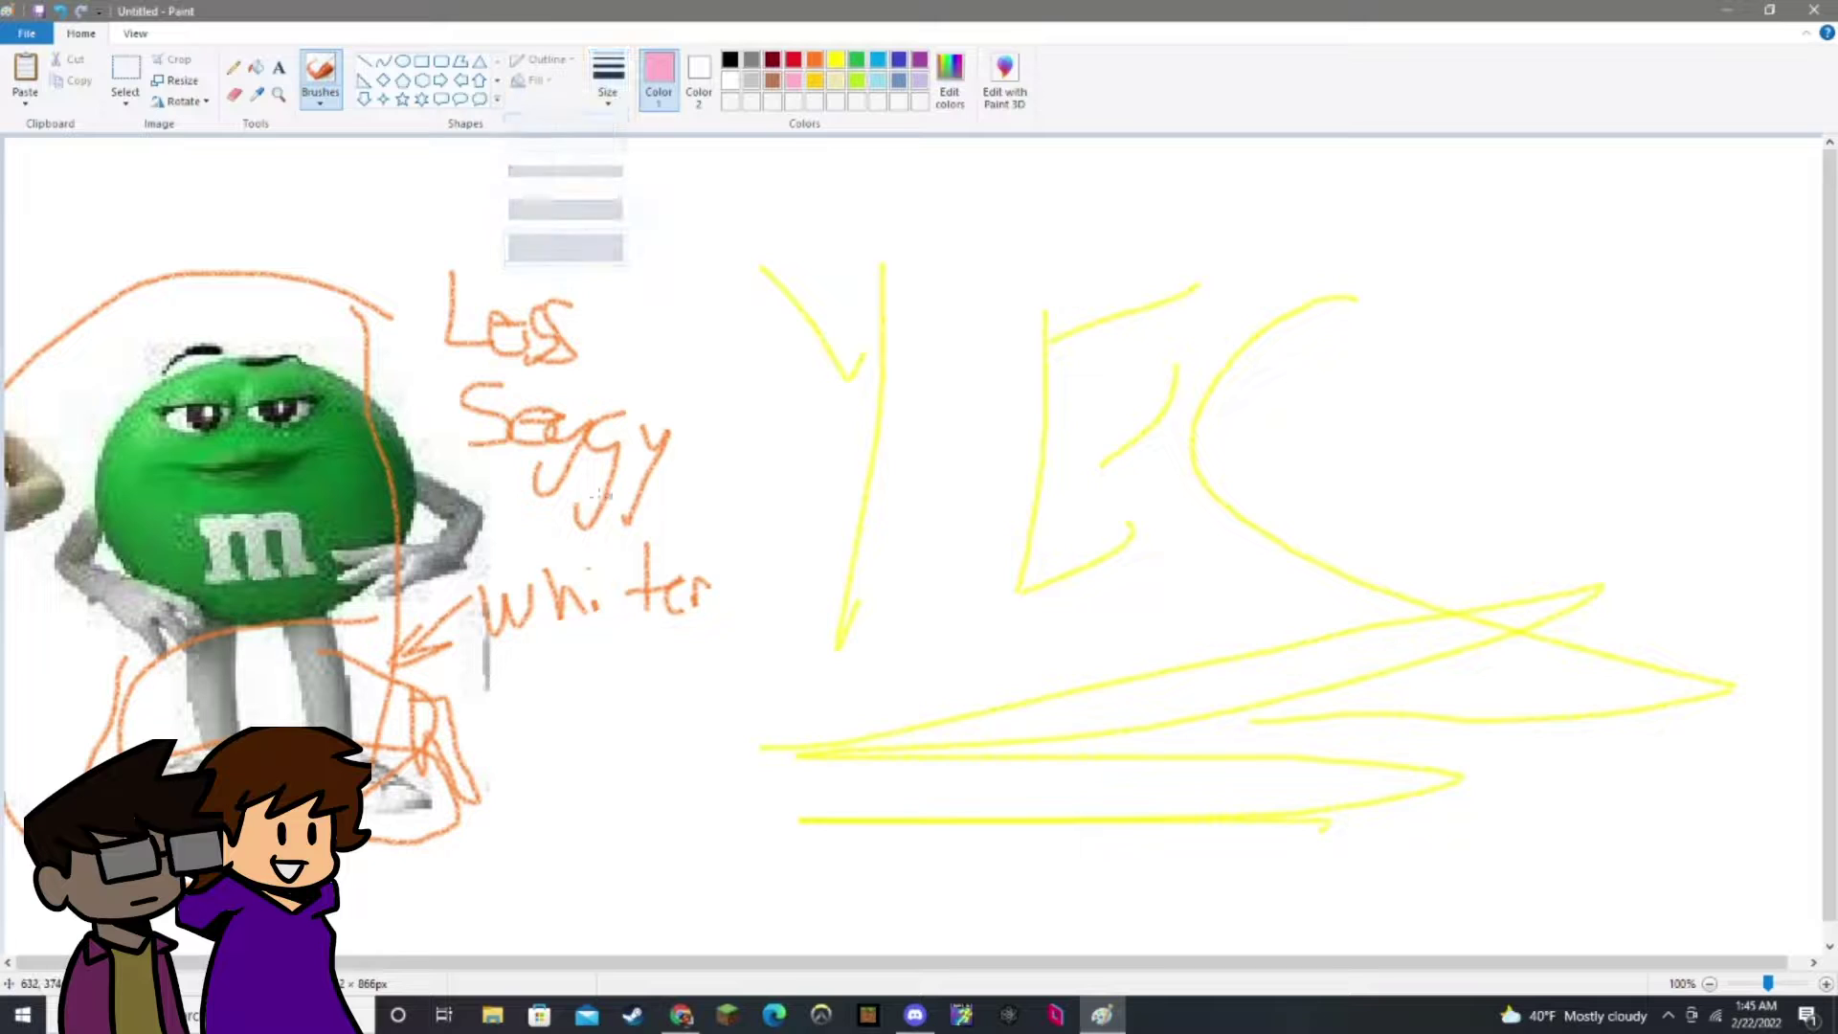
left_click_drag(496, 463, 640, 452)
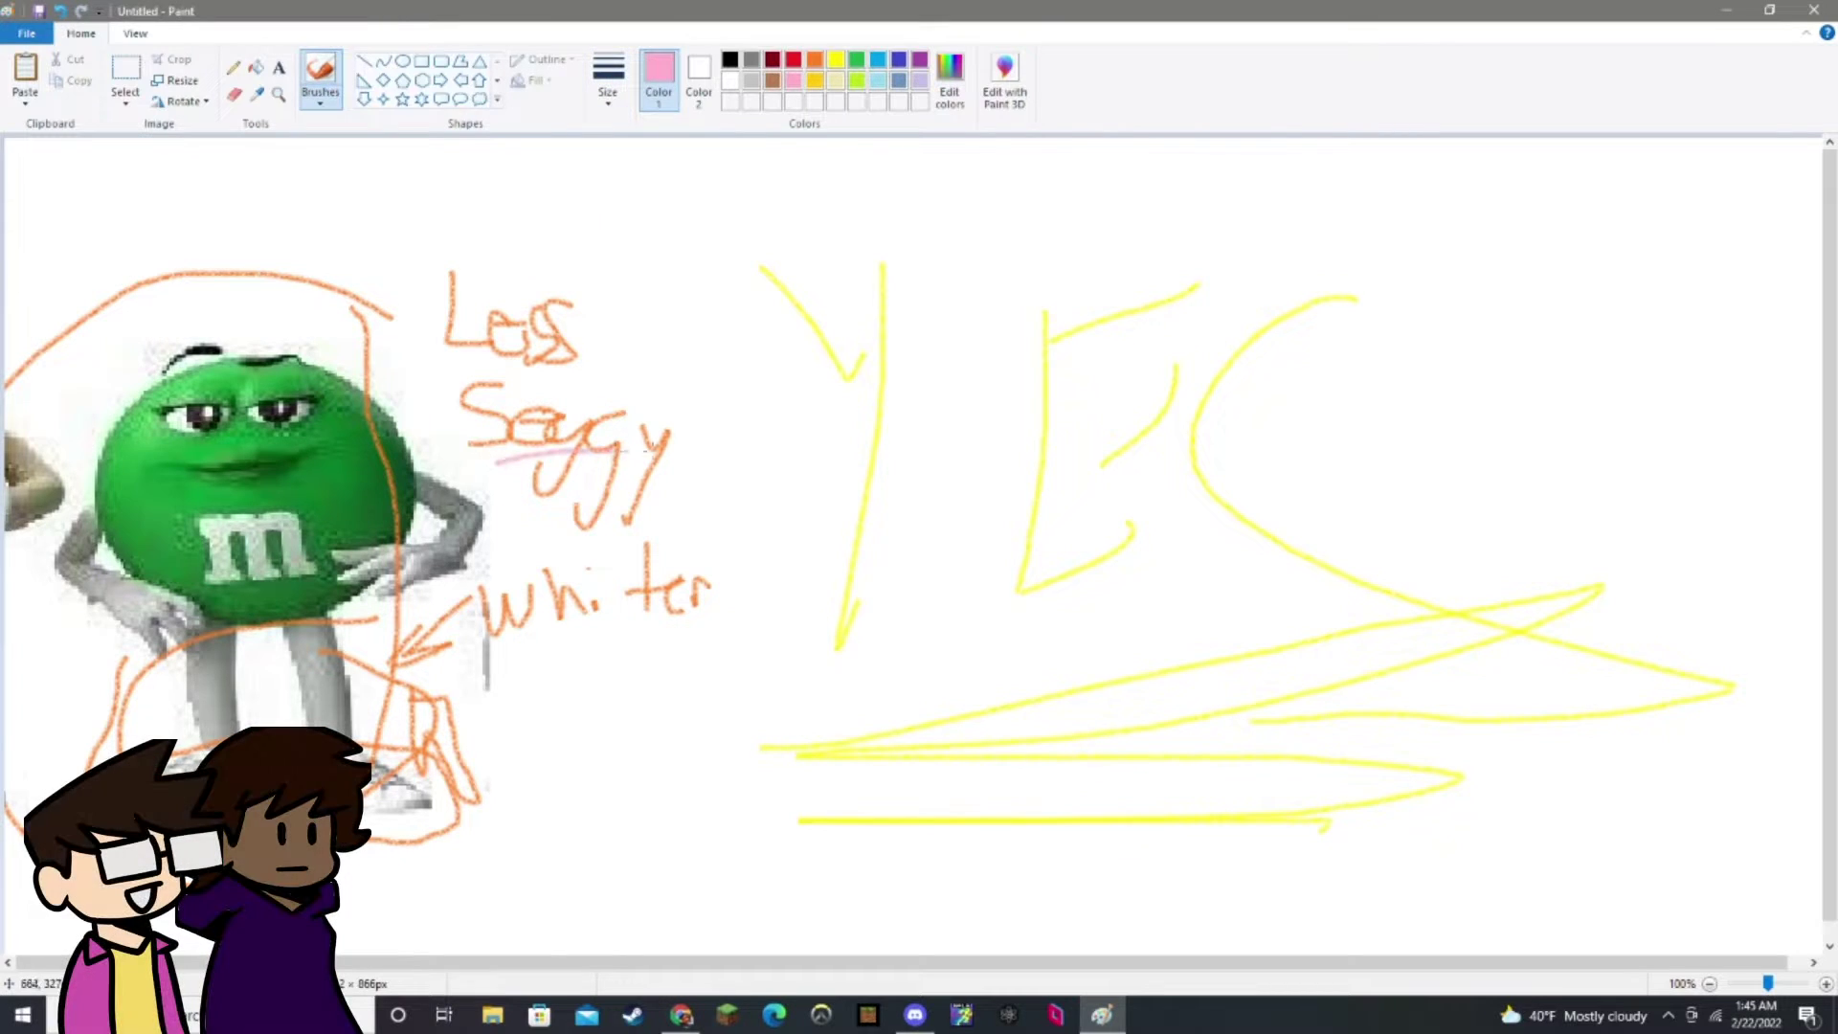
Paint a solid green body with two stacked rounded lobes over the yellow lettering, using the thickest brush size.
left_click(857, 59)
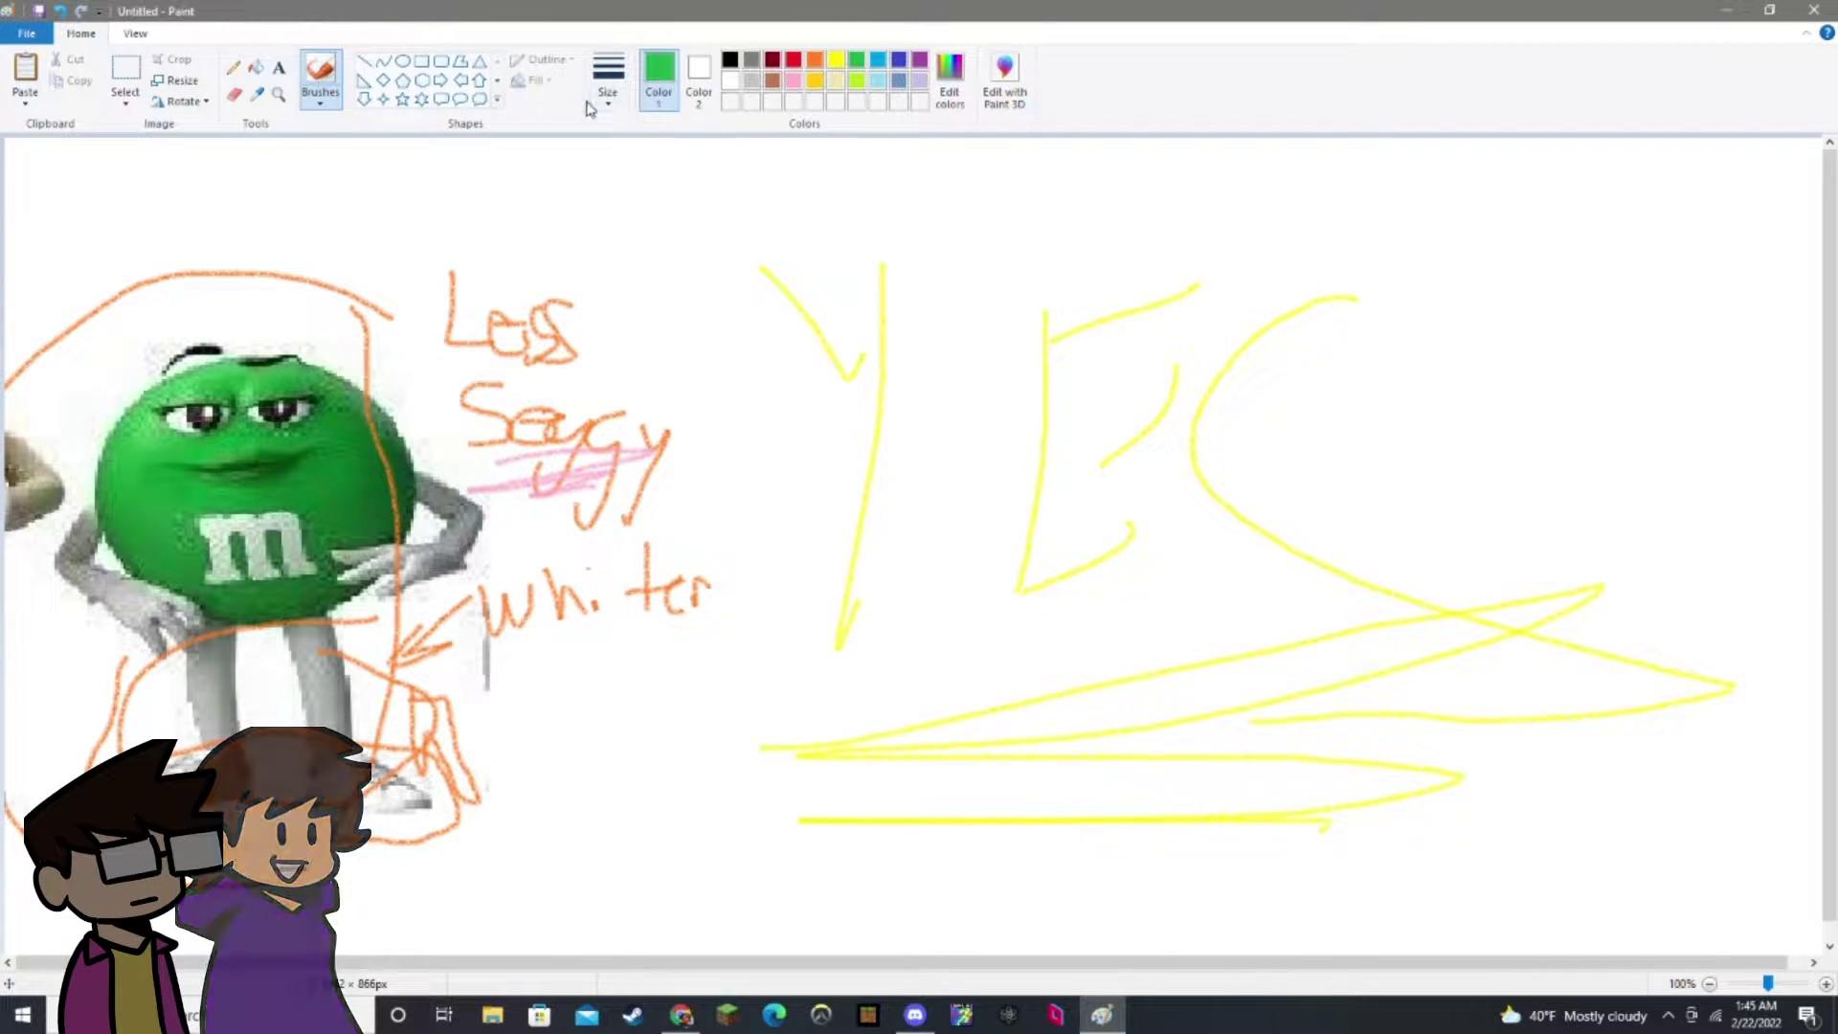
left_click(608, 81)
left_click(606, 246)
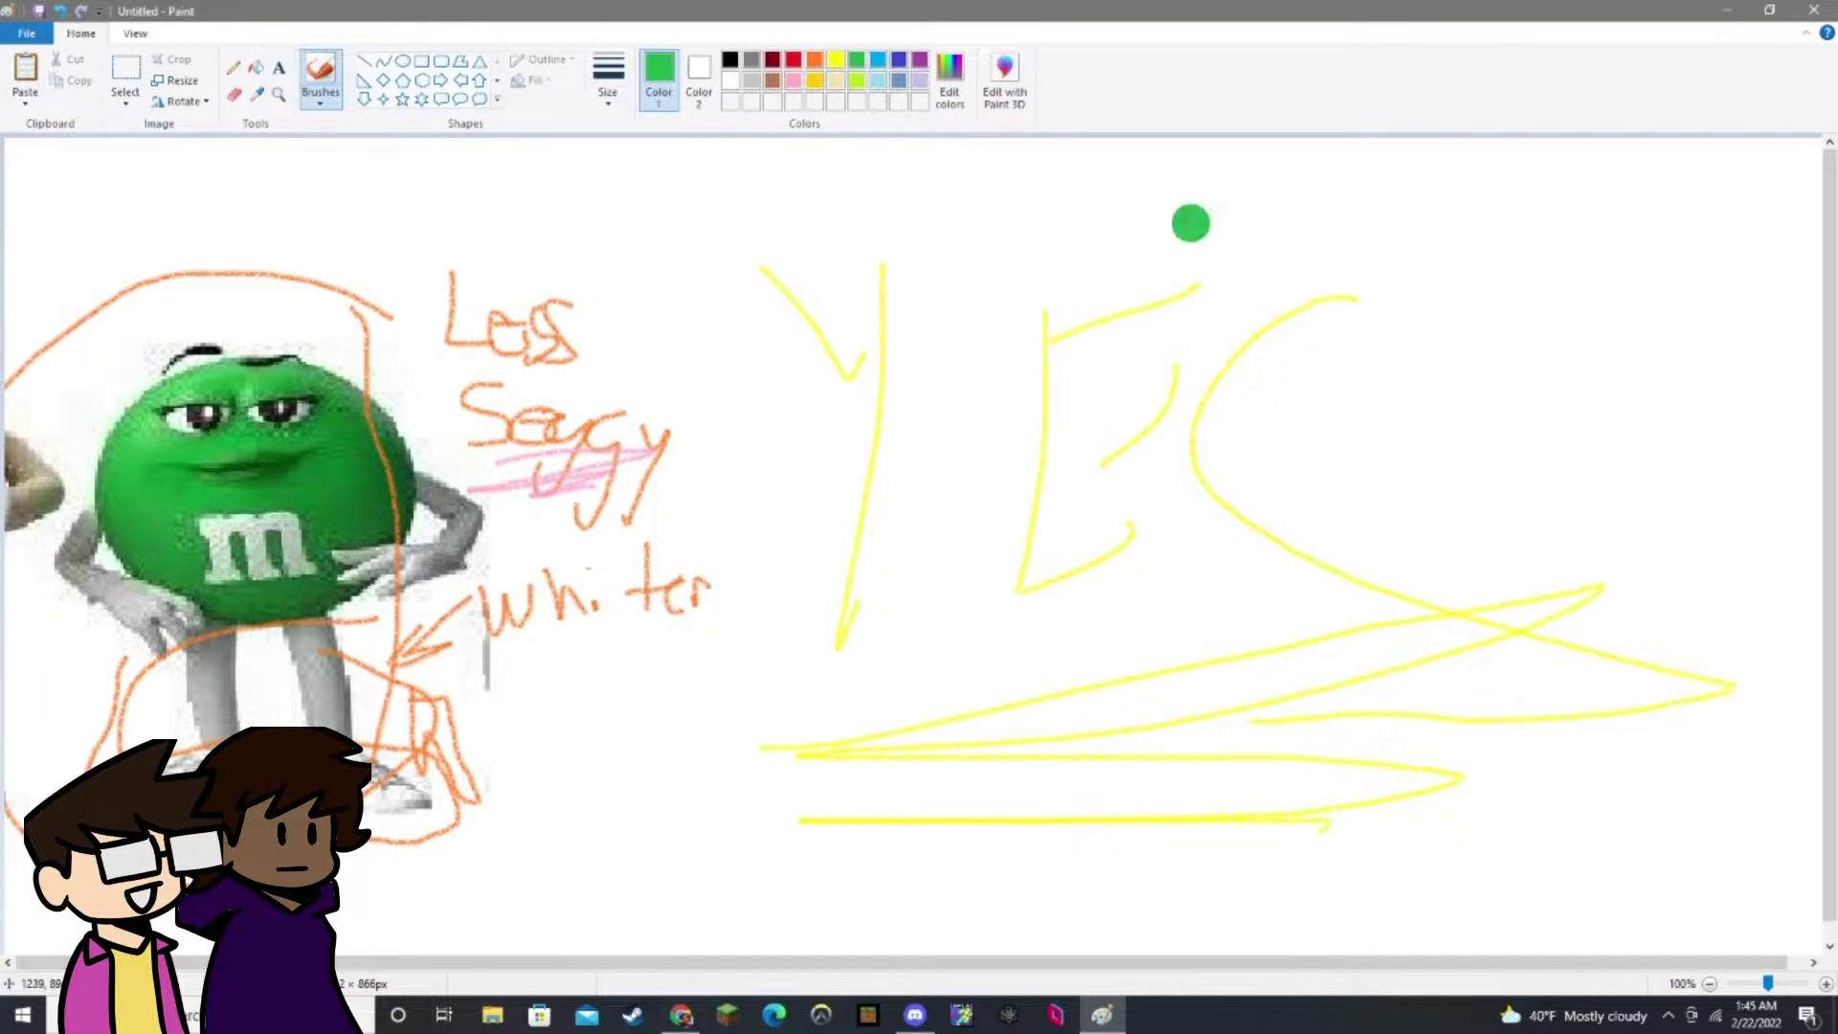
mouse_move(1082, 205)
left_mouse_down()
mouse_move(1038, 288)
mouse_move(1109, 310)
mouse_move(1197, 272)
mouse_move(1129, 202)
mouse_move(1041, 234)
left_mouse_up()
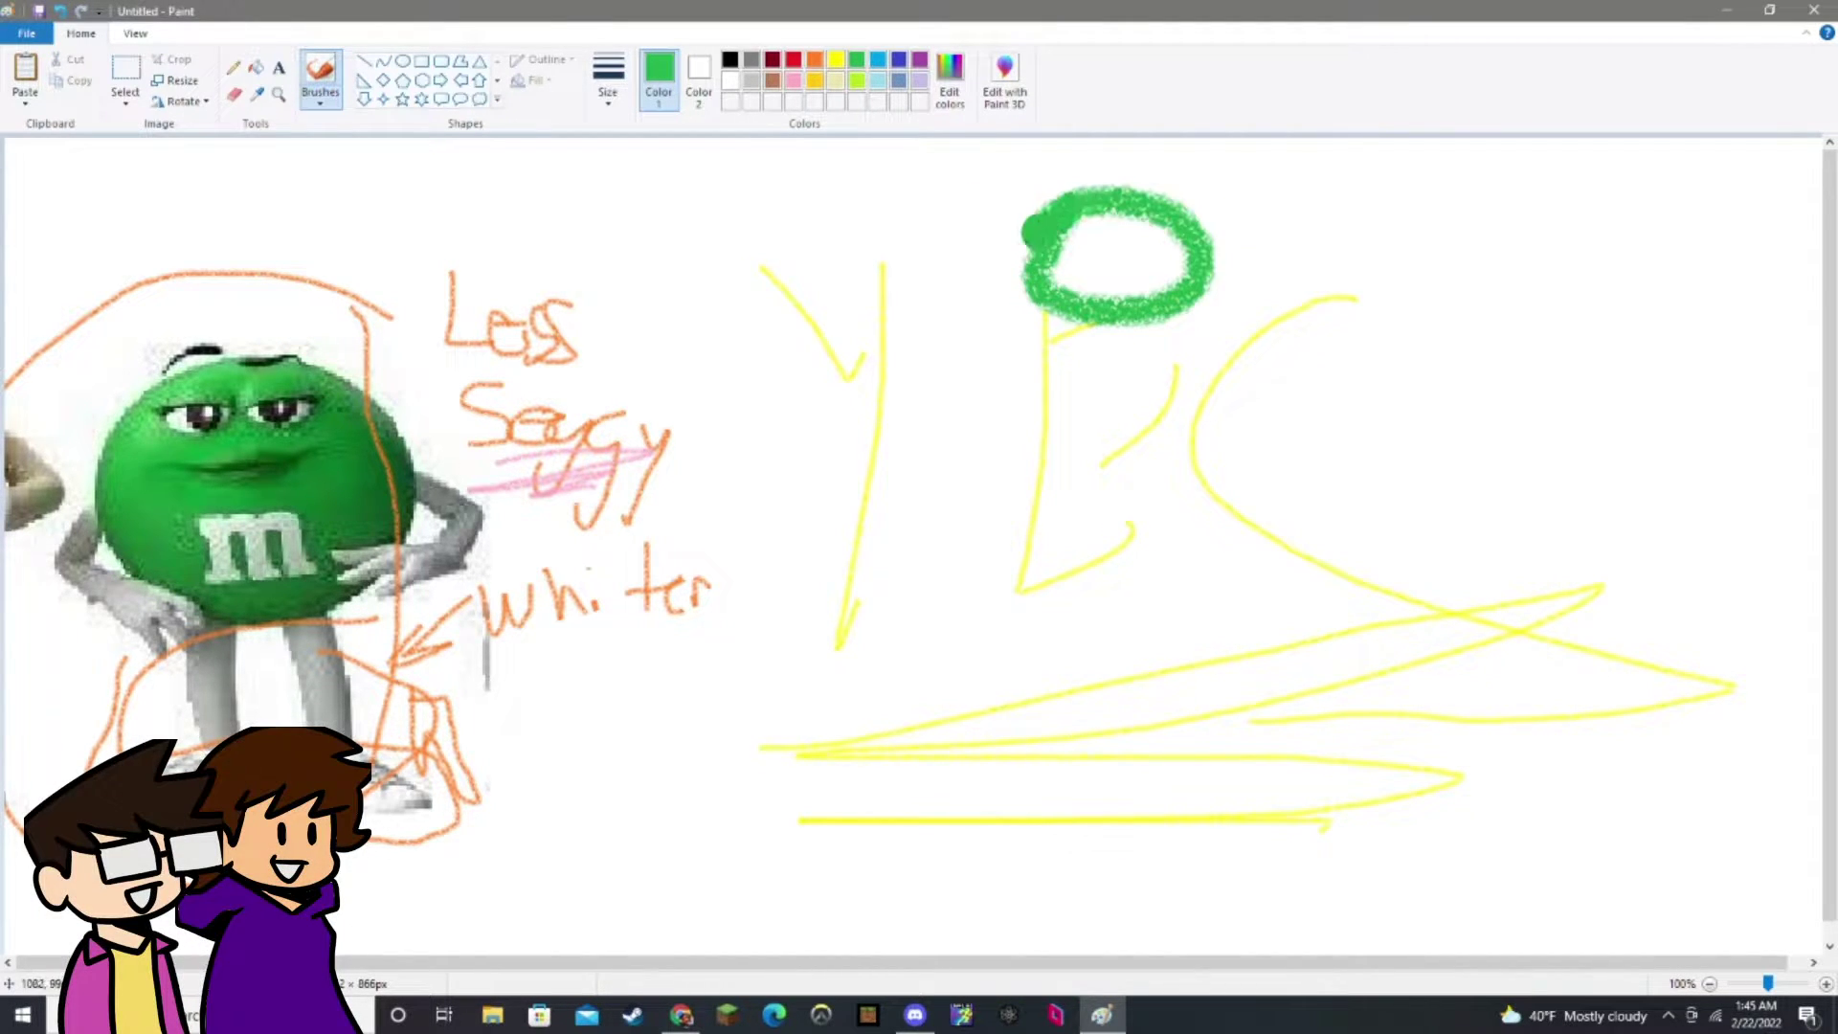
mouse_move(1164, 278)
left_mouse_down()
mouse_move(1077, 252)
mouse_move(1134, 247)
mouse_move(1139, 273)
mouse_move(1091, 222)
mouse_move(1034, 249)
mouse_move(1040, 313)
mouse_move(1087, 335)
mouse_move(1166, 338)
mouse_move(1217, 287)
left_mouse_up()
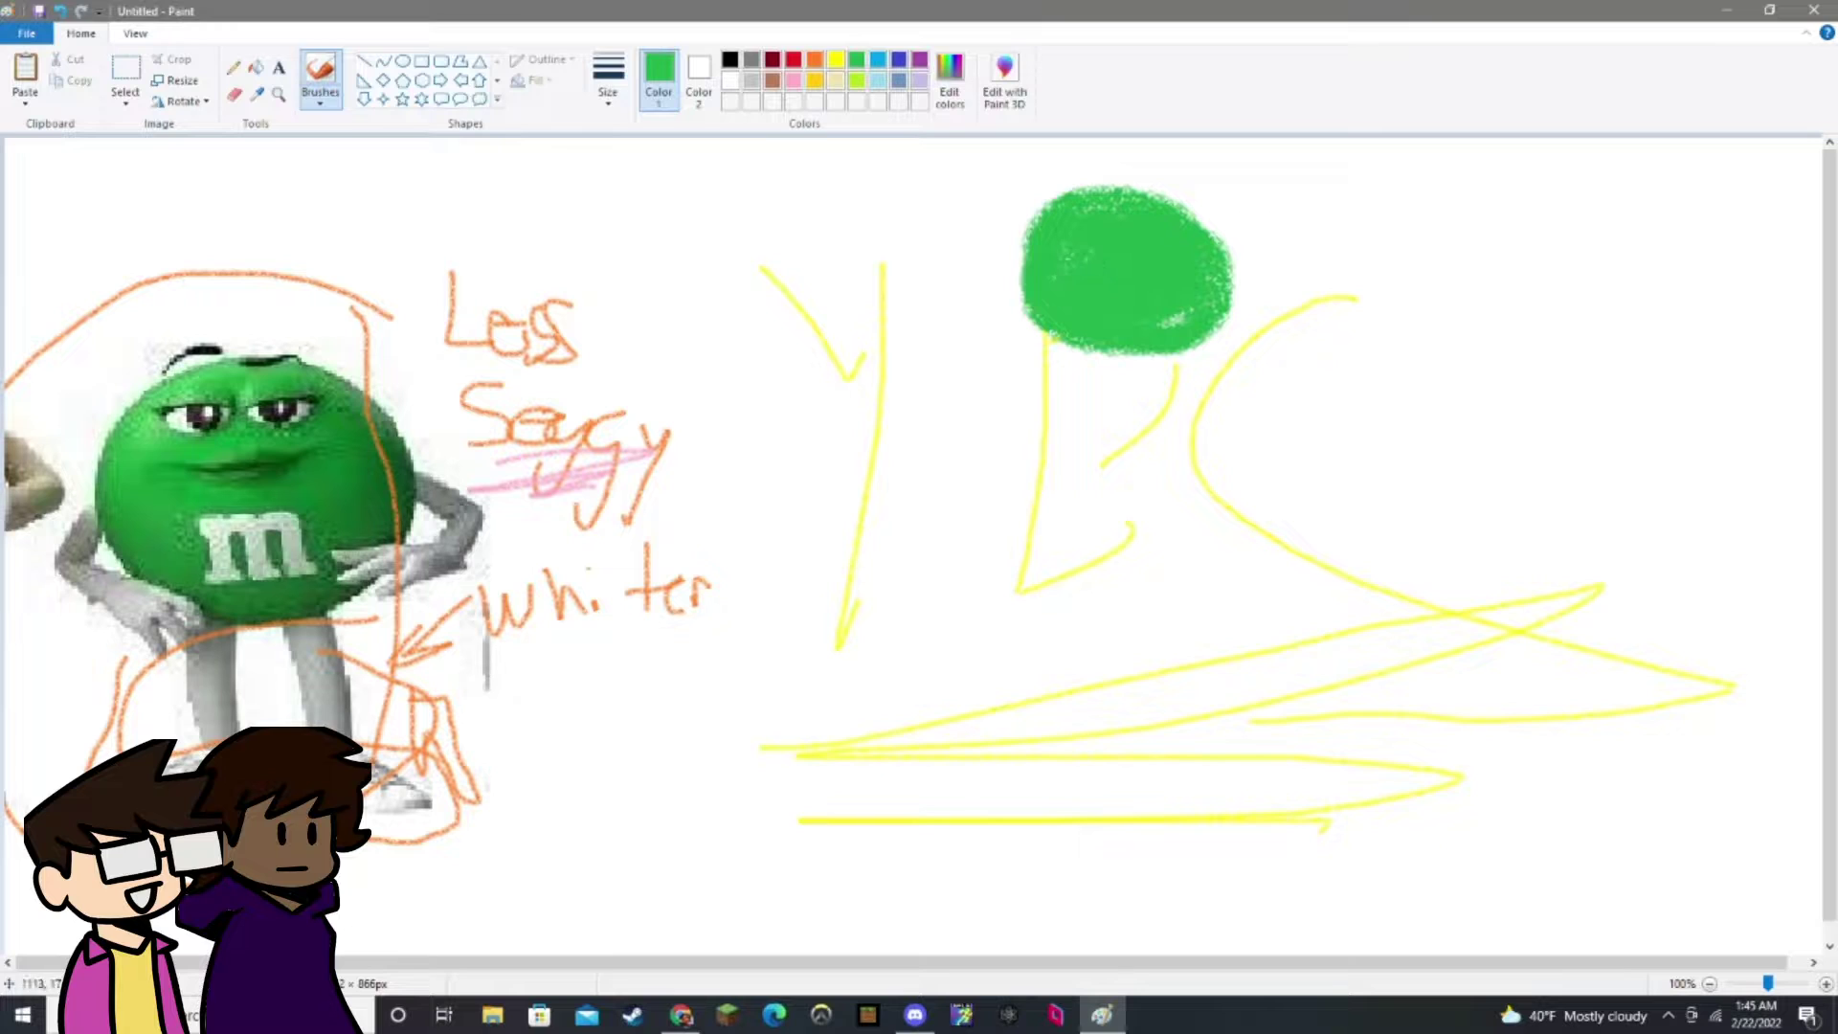
mouse_move(1159, 362)
left_mouse_down()
mouse_move(1235, 230)
mouse_move(1111, 191)
mouse_move(1263, 306)
mouse_move(1093, 340)
mouse_move(1283, 248)
mouse_move(1177, 163)
mouse_move(1045, 207)
mouse_move(1246, 288)
mouse_move(1129, 182)
mouse_move(1264, 258)
mouse_move(1038, 277)
mouse_move(1177, 388)
mouse_move(1263, 316)
left_mouse_up()
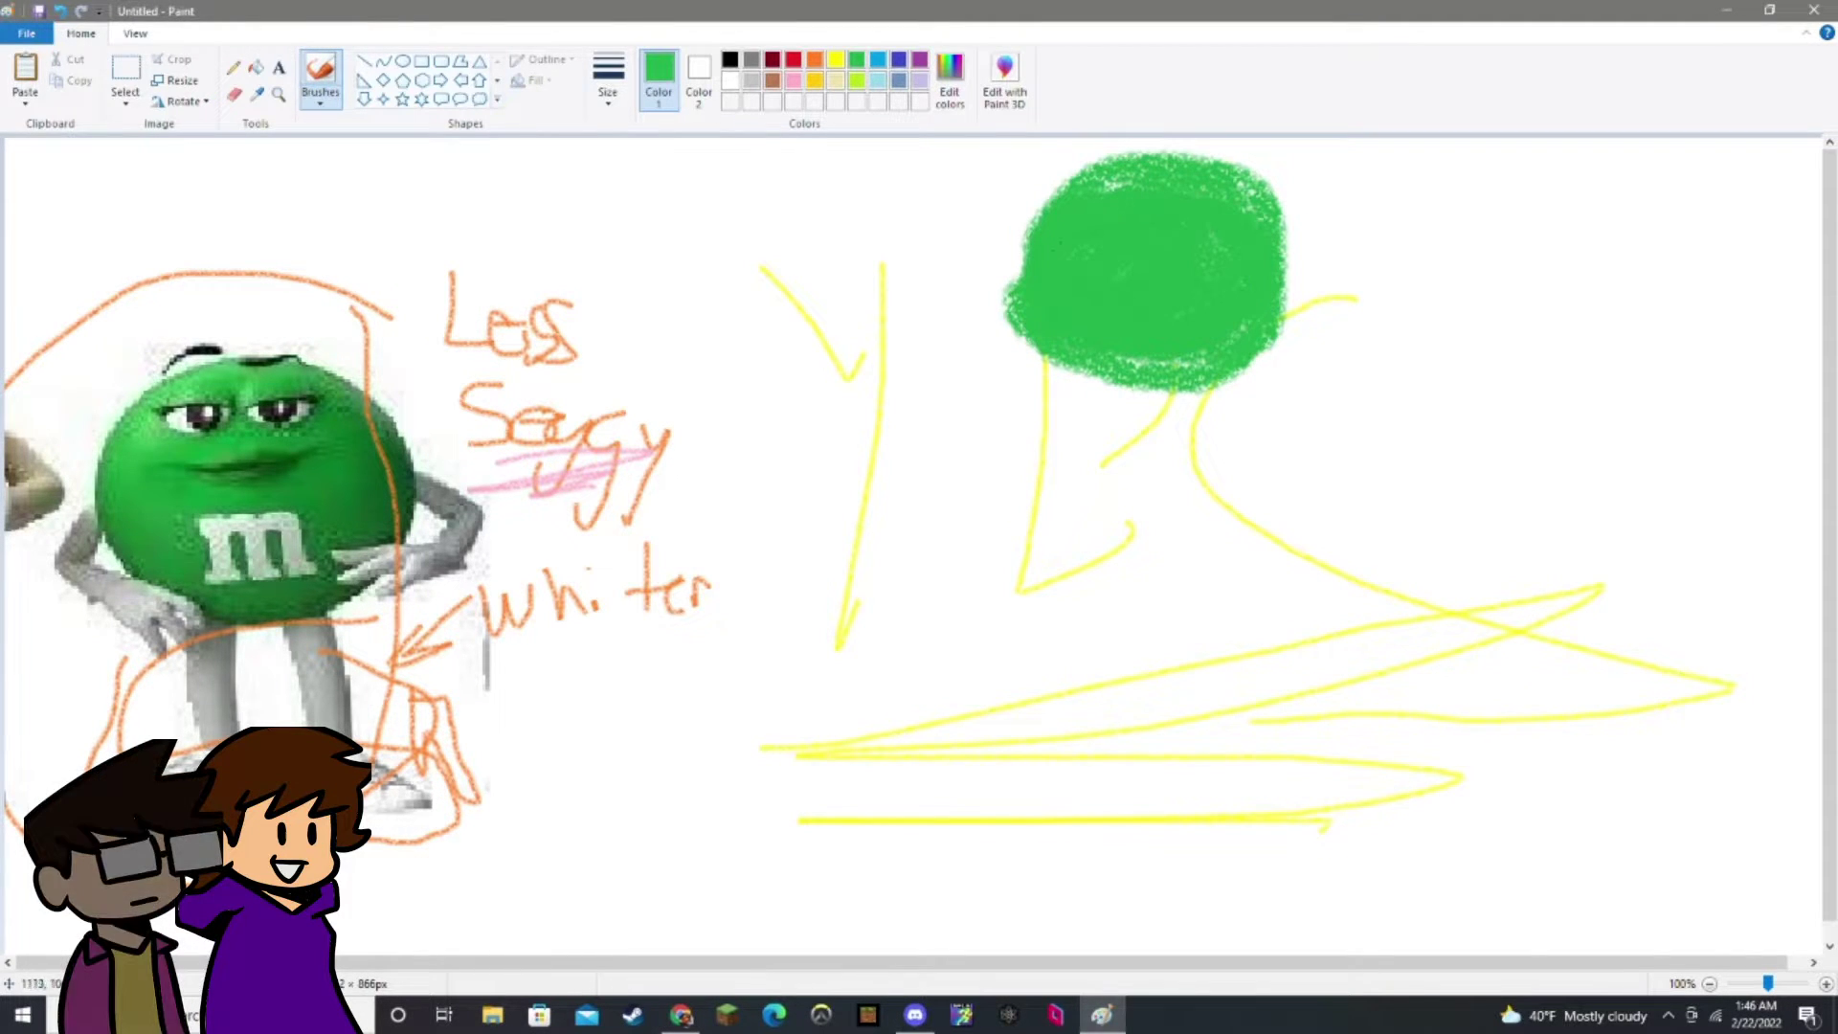
left_click_drag(1024, 282, 1103, 179)
left_click_drag(1110, 369, 1176, 393)
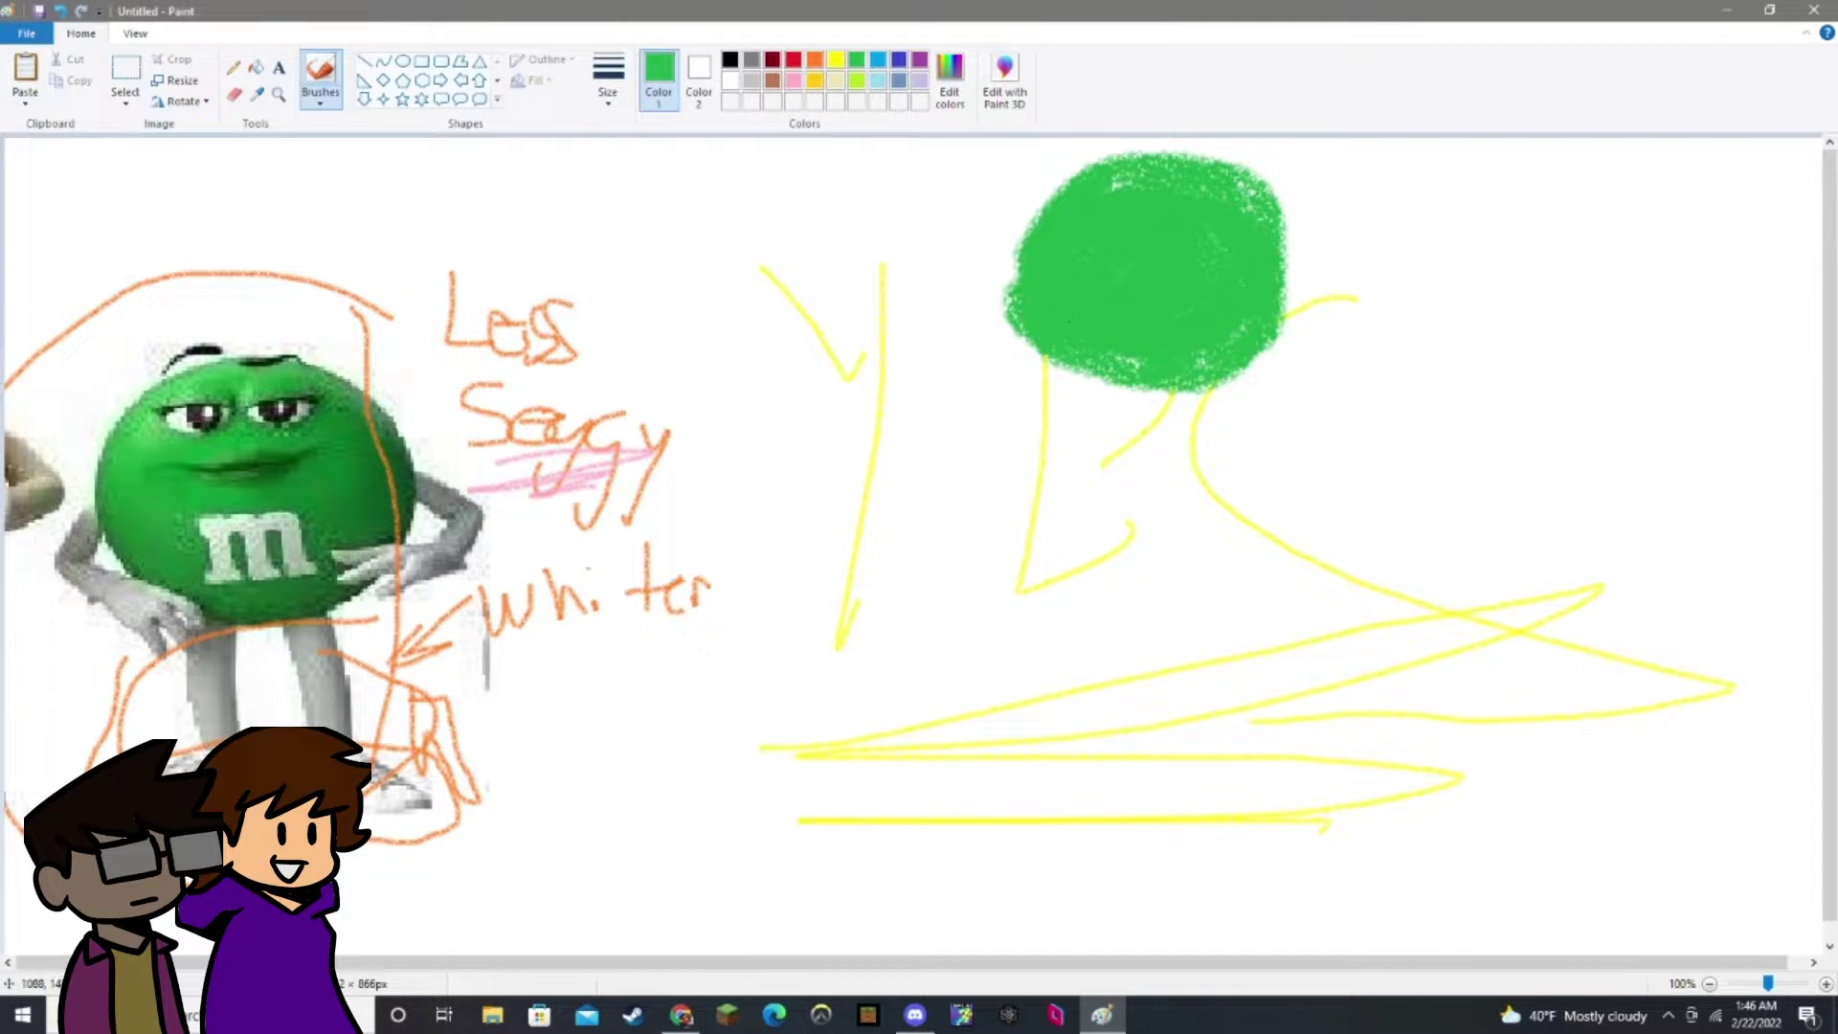
mouse_move(1053, 374)
left_mouse_down()
mouse_move(1036, 450)
mouse_move(1085, 488)
mouse_move(1186, 485)
mouse_move(1253, 408)
mouse_move(1237, 304)
mouse_move(1213, 443)
mouse_move(1109, 459)
mouse_move(1104, 316)
mouse_move(1057, 416)
mouse_move(1114, 388)
mouse_move(1129, 421)
mouse_move(1042, 441)
mouse_move(1038, 464)
mouse_move(1085, 478)
mouse_move(1219, 479)
mouse_move(1253, 445)
mouse_move(1258, 340)
mouse_move(1289, 371)
mouse_move(1292, 416)
mouse_move(1264, 371)
mouse_move(1158, 382)
mouse_move(1248, 395)
mouse_move(1153, 512)
left_mouse_up()
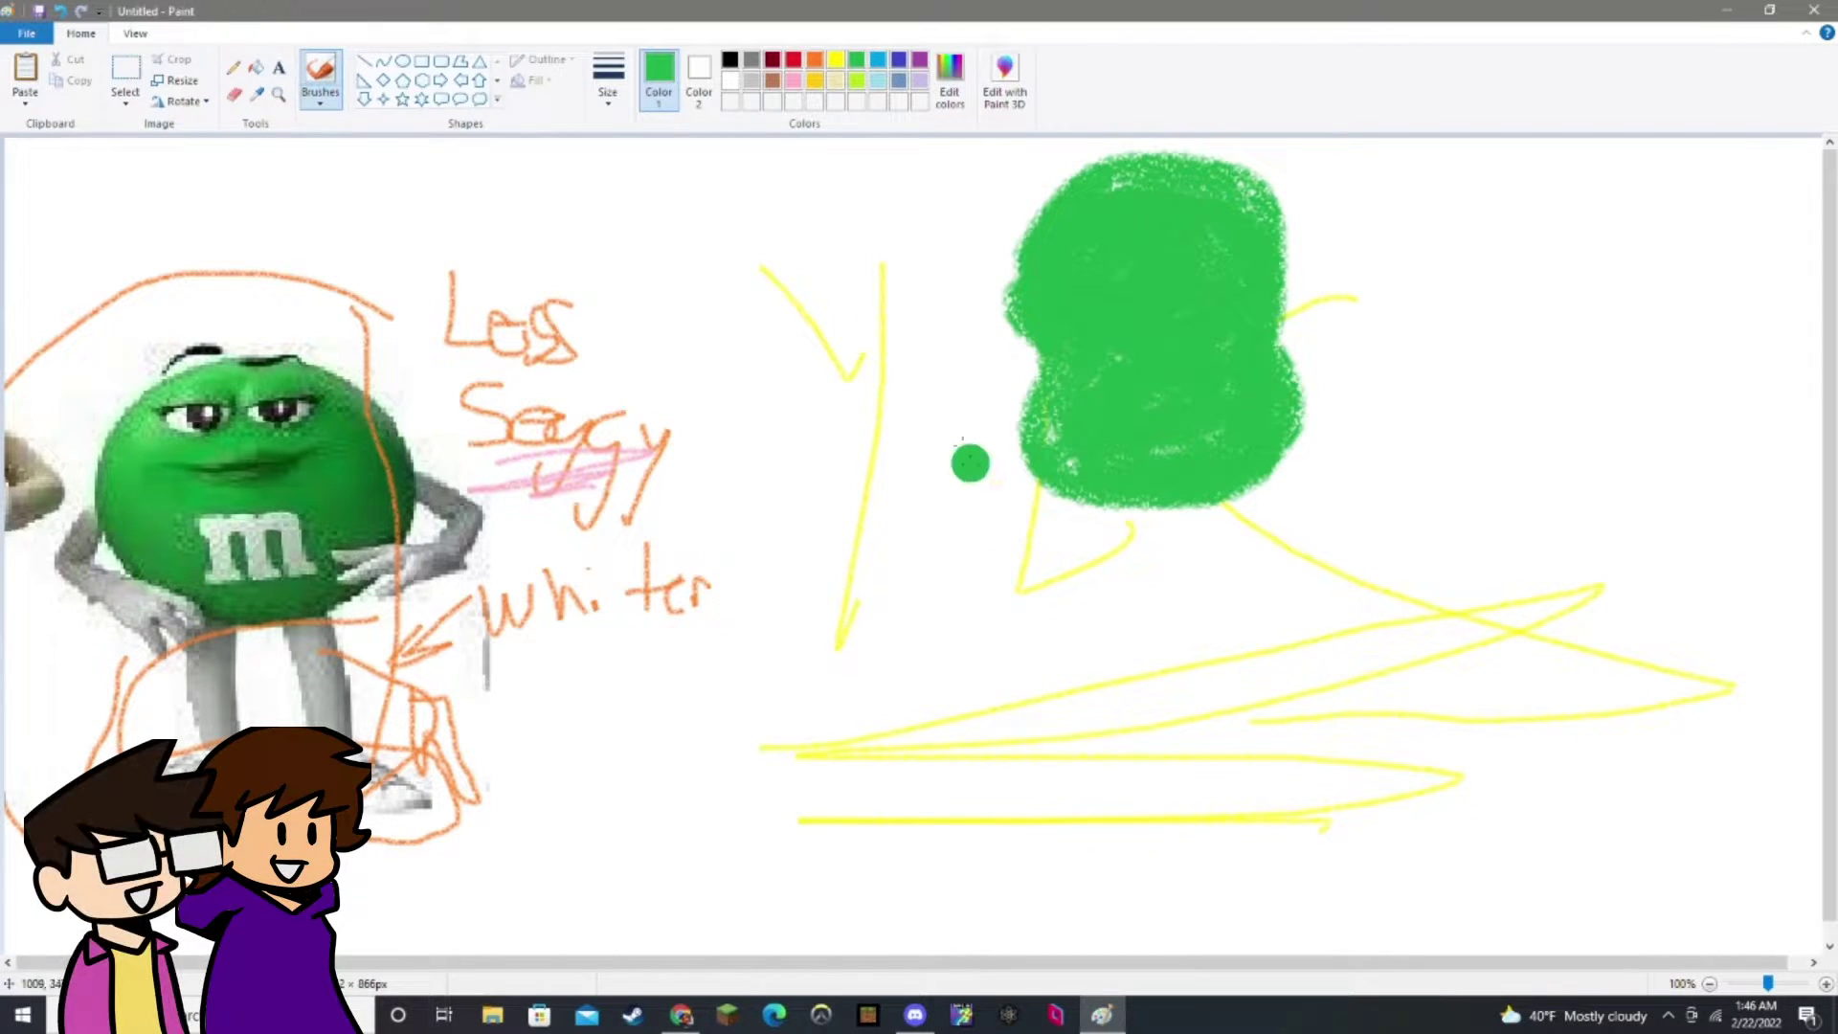
Handwrite "Fudge" in dark gray beside the green body, with a shorter scribbled word beneath it.
left_click(752, 60)
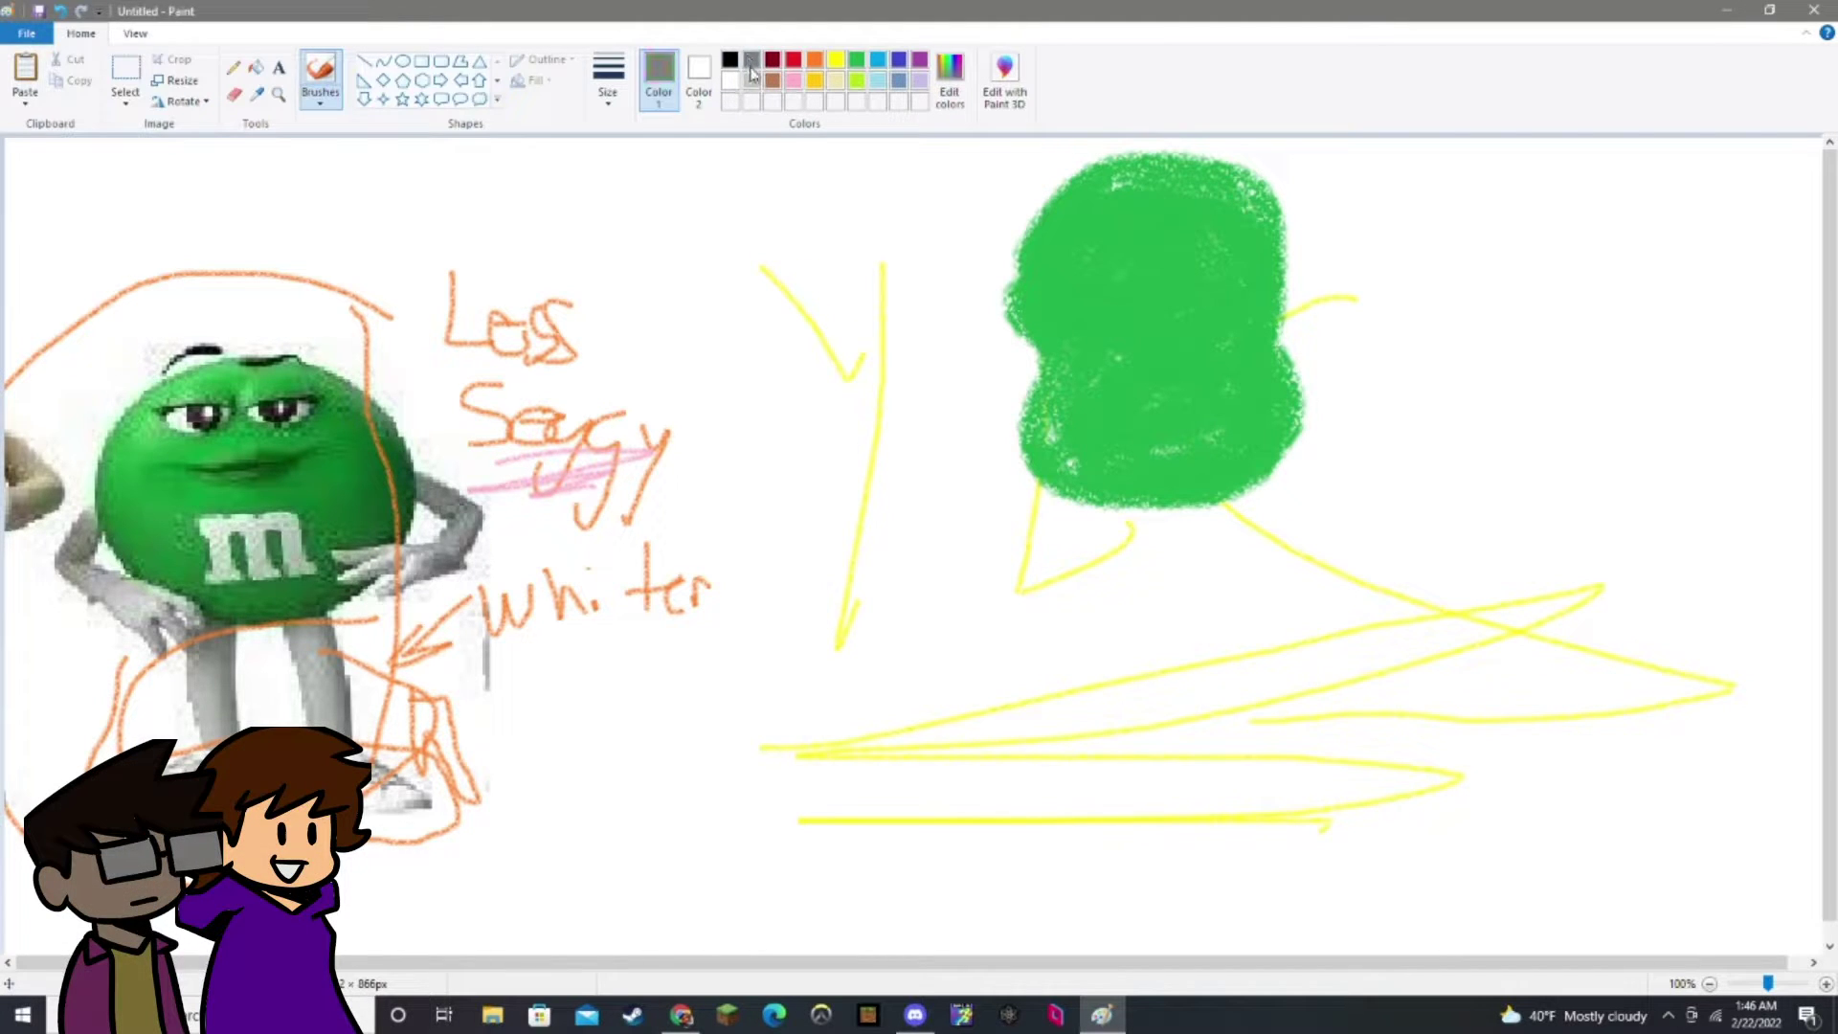
mouse_move(1407, 243)
left_mouse_down()
mouse_move(1448, 254)
mouse_move(1500, 314)
mouse_move(1501, 230)
mouse_move(1539, 306)
mouse_move(1501, 237)
mouse_move(1564, 229)
mouse_move(1613, 271)
mouse_move(1624, 318)
mouse_move(1591, 354)
mouse_move(1633, 228)
mouse_move(1671, 286)
mouse_move(1646, 259)
mouse_move(1669, 208)
left_mouse_up()
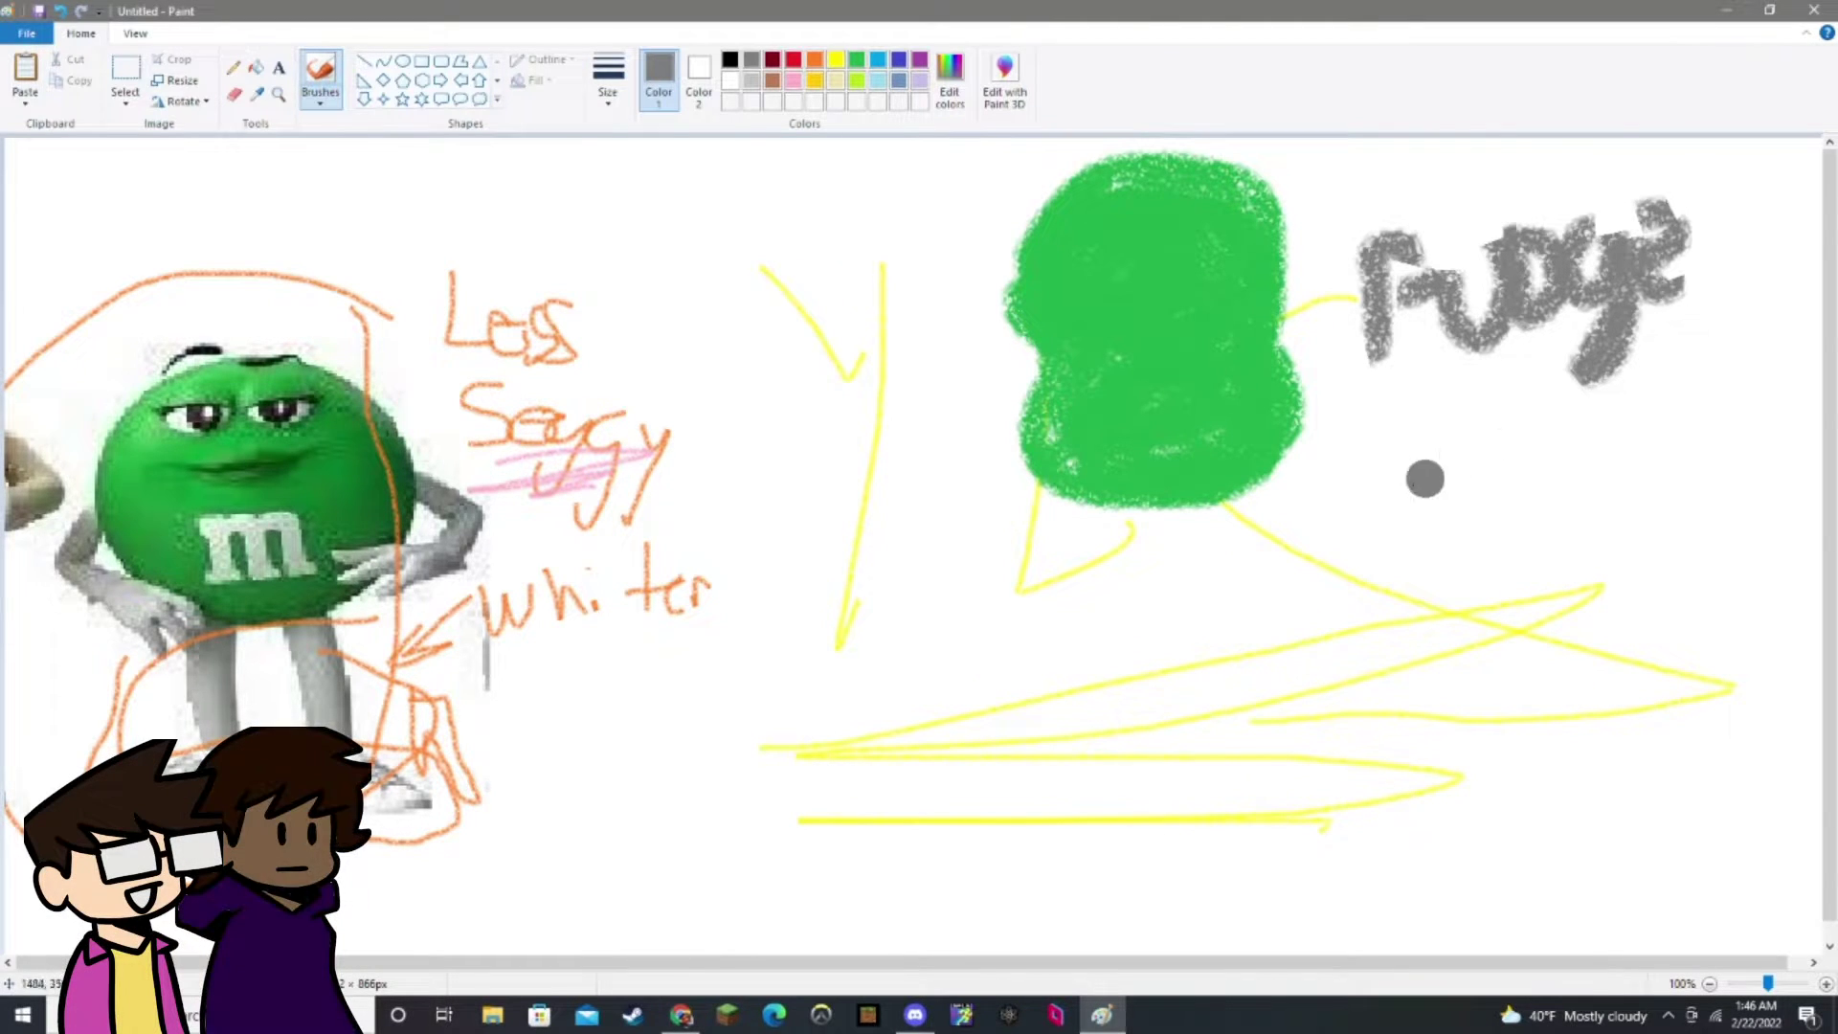
mouse_move(1496, 400)
left_mouse_down()
mouse_move(1486, 460)
mouse_move(1414, 444)
mouse_move(1444, 490)
mouse_move(1401, 422)
mouse_move(1431, 495)
mouse_move(1425, 386)
mouse_move(1450, 476)
left_mouse_up()
left_click(1364, 472)
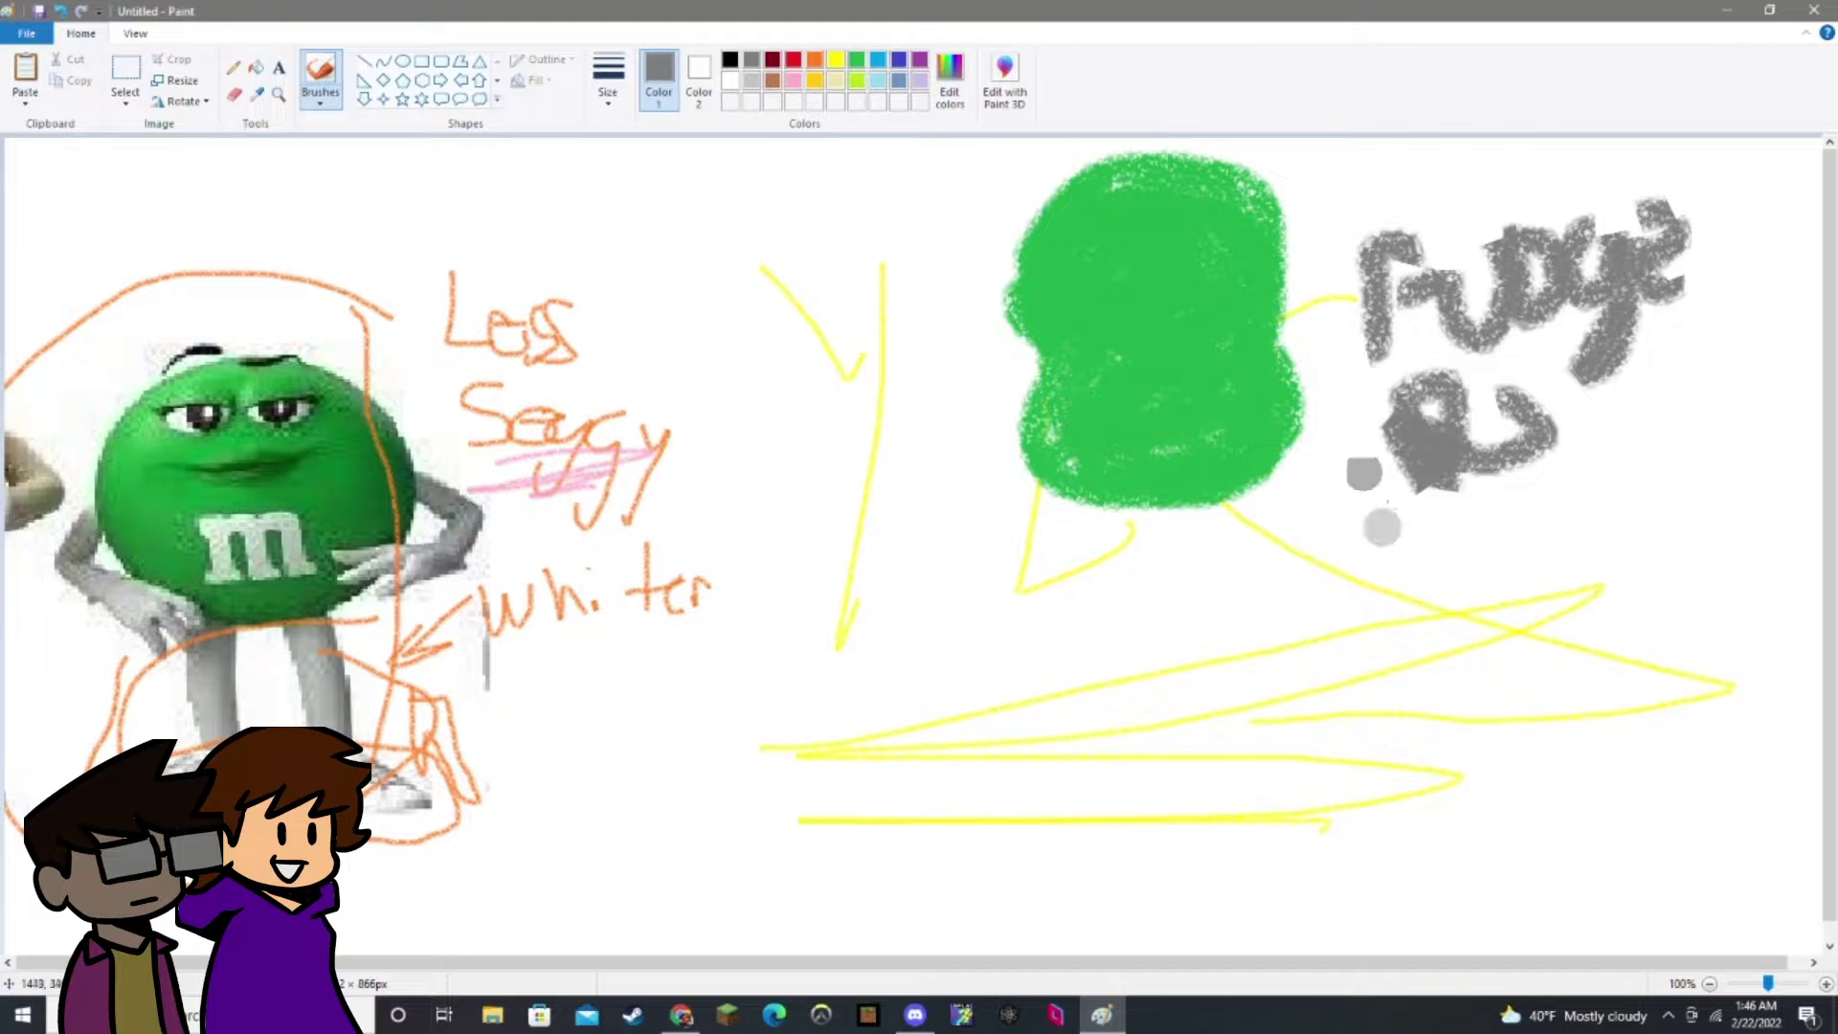
Paint two filled light-yellow legs below the green body, one standing straight and the other bent at the knee.
left_click(833, 83)
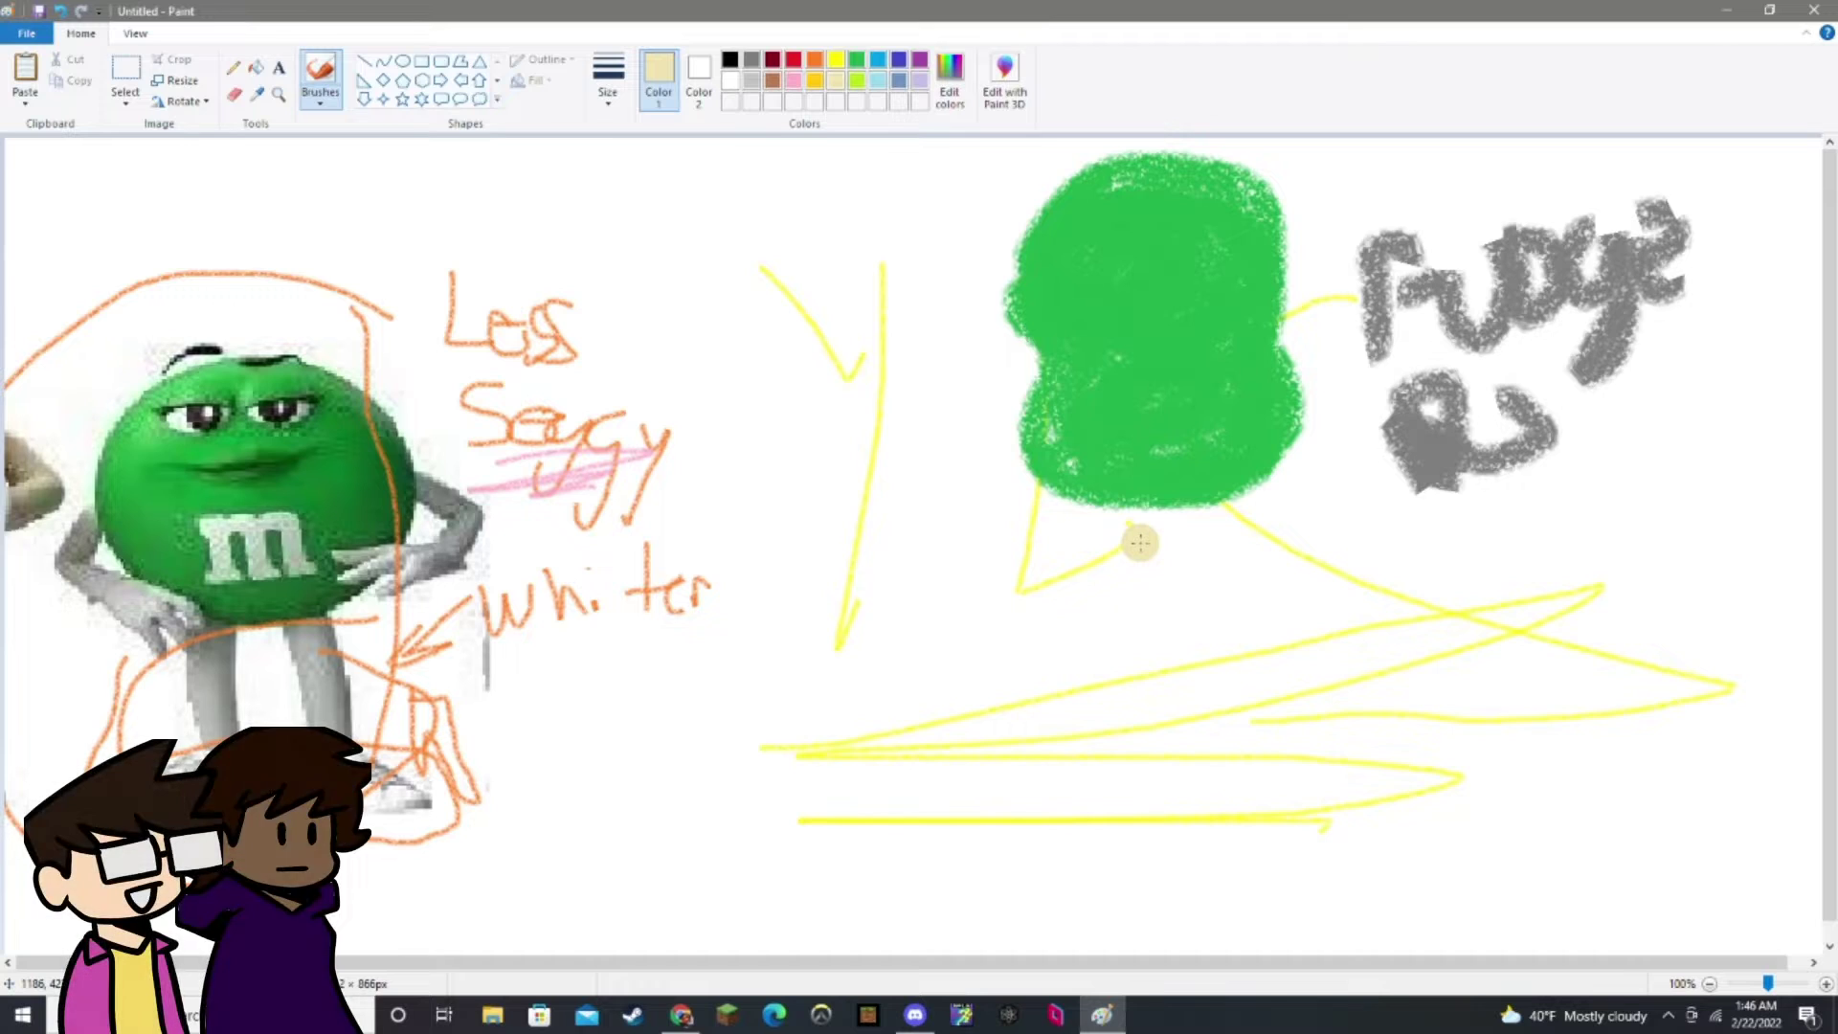
mouse_move(1208, 447)
left_mouse_down()
mouse_move(1149, 460)
mouse_move(1196, 526)
mouse_move(1235, 450)
mouse_move(1187, 459)
mouse_move(1235, 469)
mouse_move(1216, 479)
mouse_move(1190, 426)
left_mouse_up()
mouse_move(1283, 483)
left_mouse_down()
mouse_move(1251, 617)
mouse_move(1182, 716)
mouse_move(1146, 675)
mouse_move(1151, 563)
mouse_move(1176, 576)
mouse_move(1171, 701)
mouse_move(1219, 526)
mouse_move(1208, 634)
left_mouse_up()
left_click_drag(1180, 560, 1133, 886)
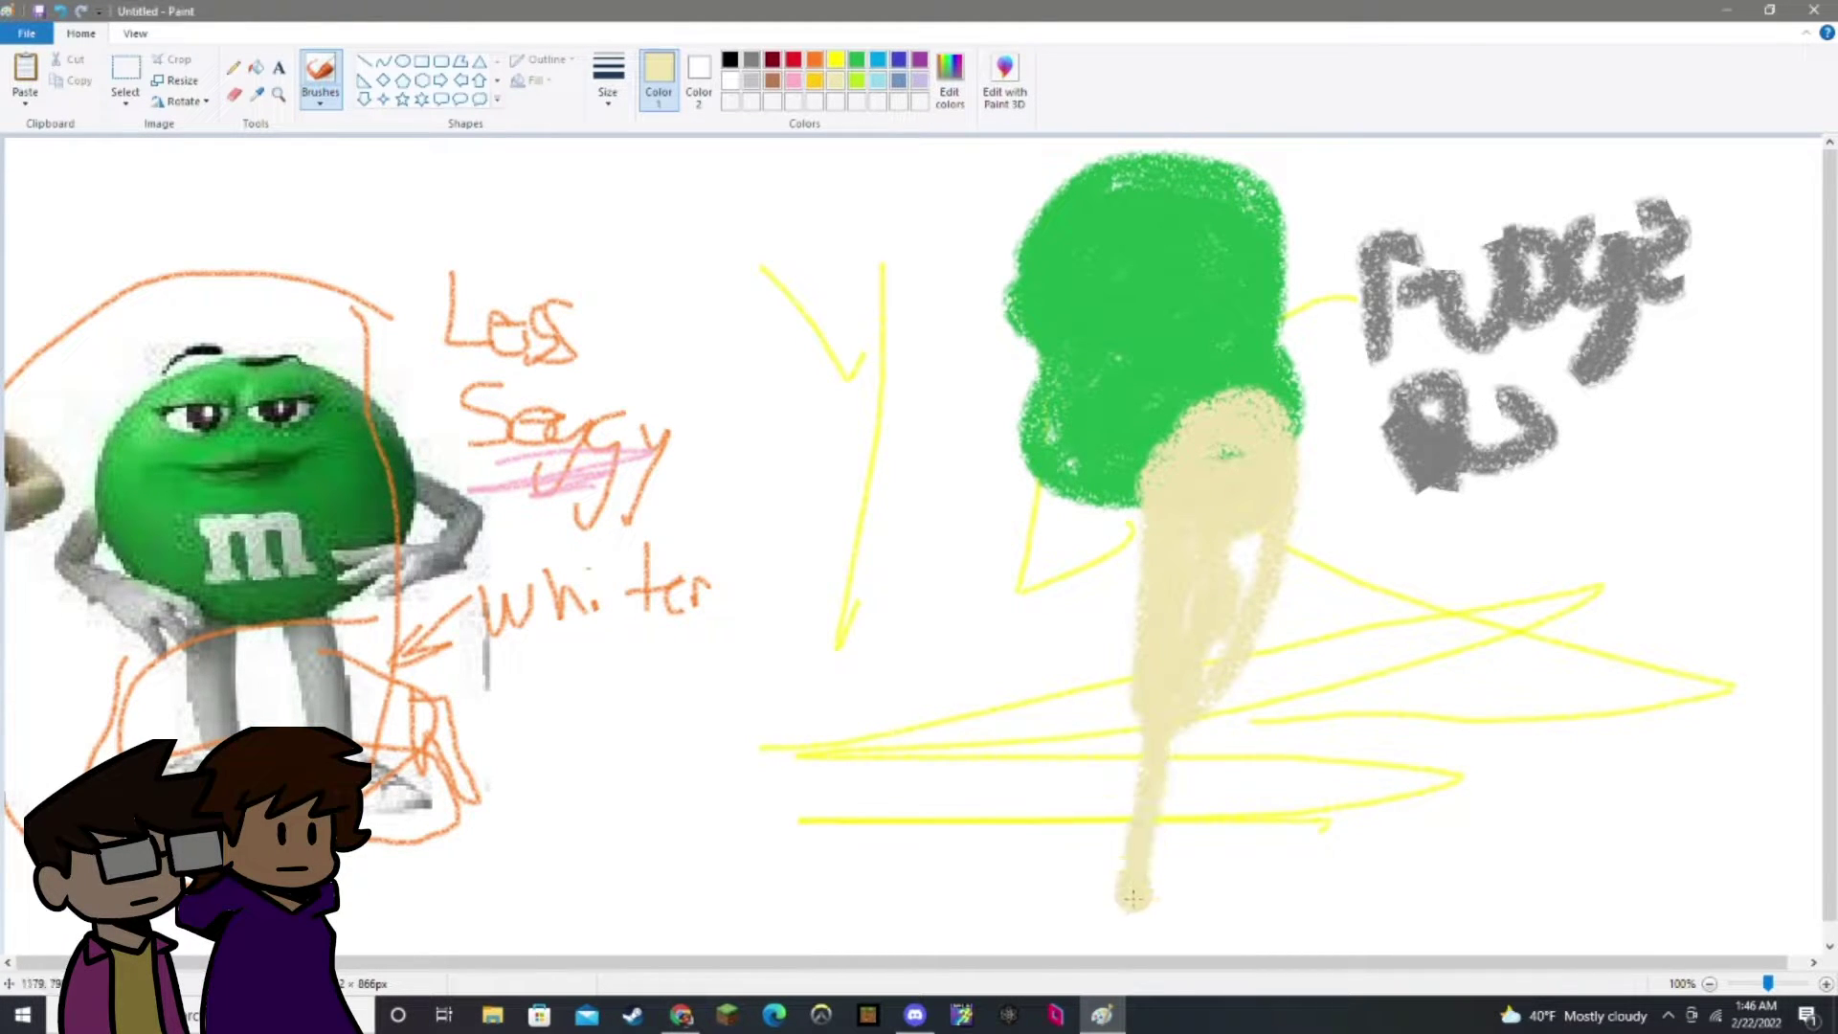
mouse_move(1241, 849)
left_mouse_down()
mouse_move(1228, 745)
mouse_move(1194, 701)
left_mouse_up()
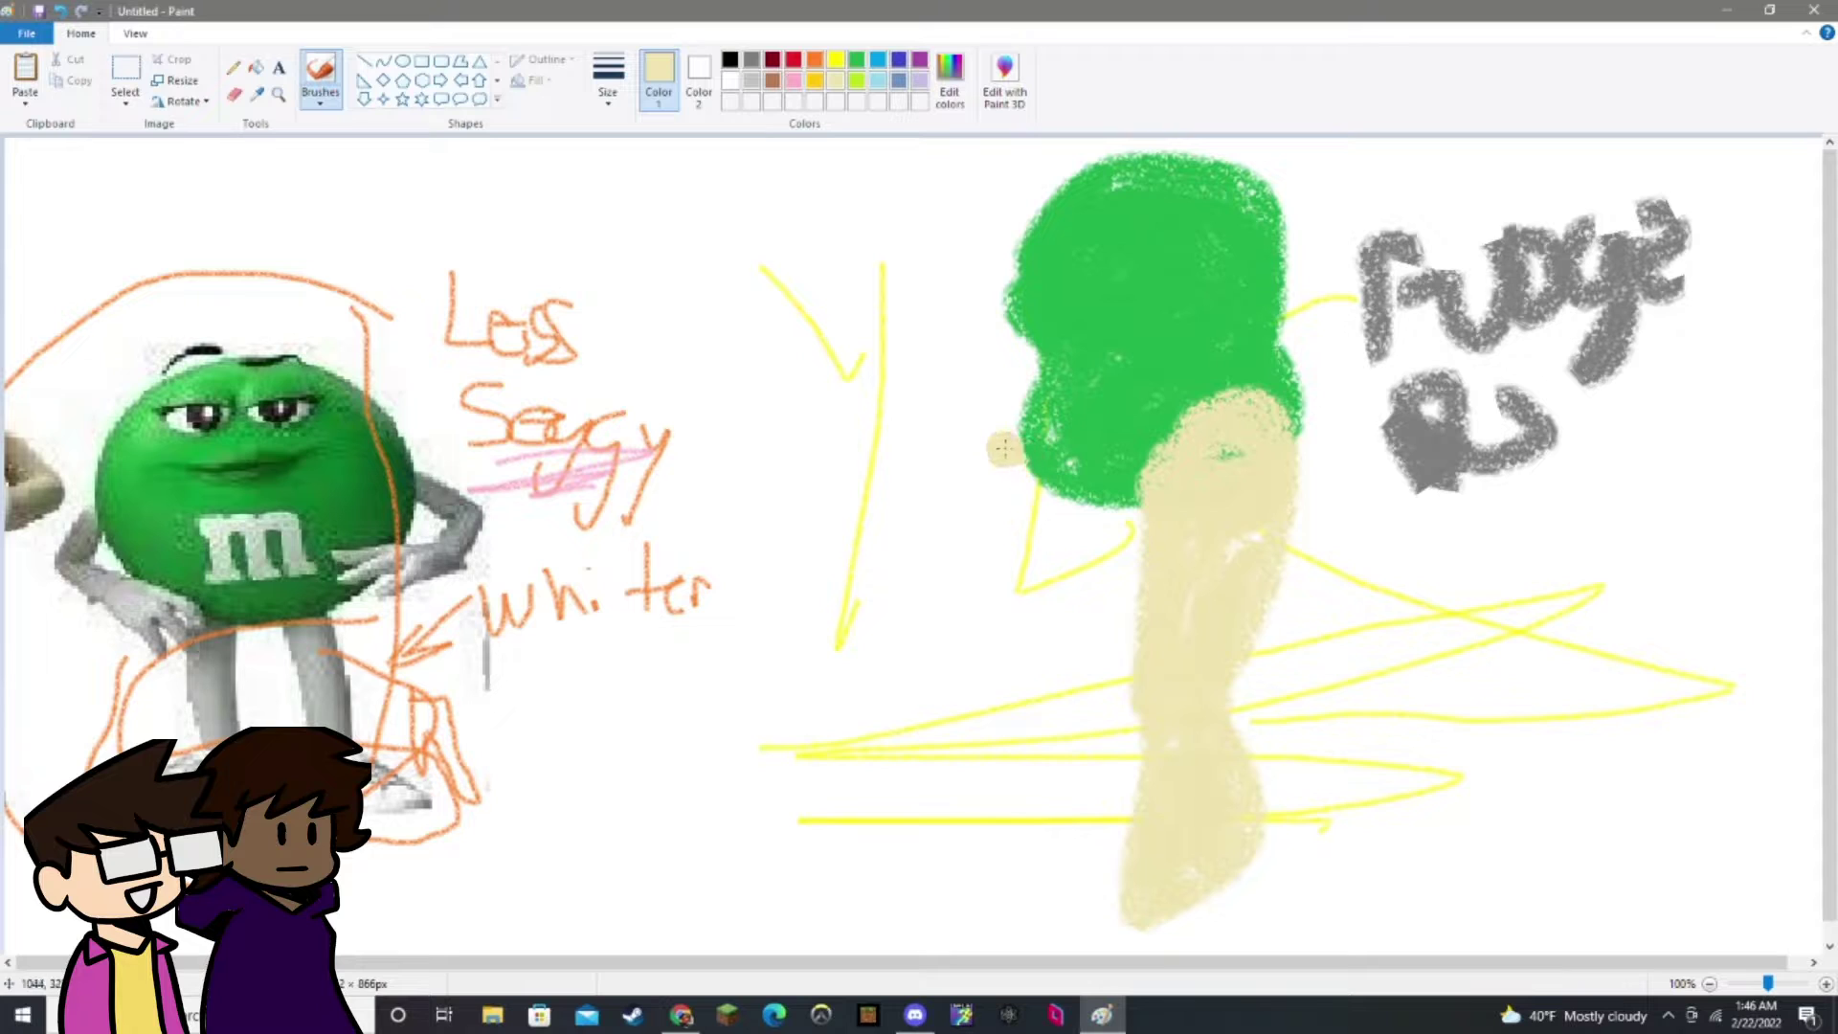
mouse_move(922, 515)
left_mouse_down()
mouse_move(922, 580)
mouse_move(1098, 554)
mouse_move(1143, 527)
mouse_move(1014, 560)
mouse_move(988, 500)
mouse_move(1092, 522)
mouse_move(970, 506)
mouse_move(1006, 572)
mouse_move(960, 542)
mouse_move(924, 546)
mouse_move(1031, 732)
mouse_move(926, 593)
mouse_move(1007, 721)
left_mouse_up()
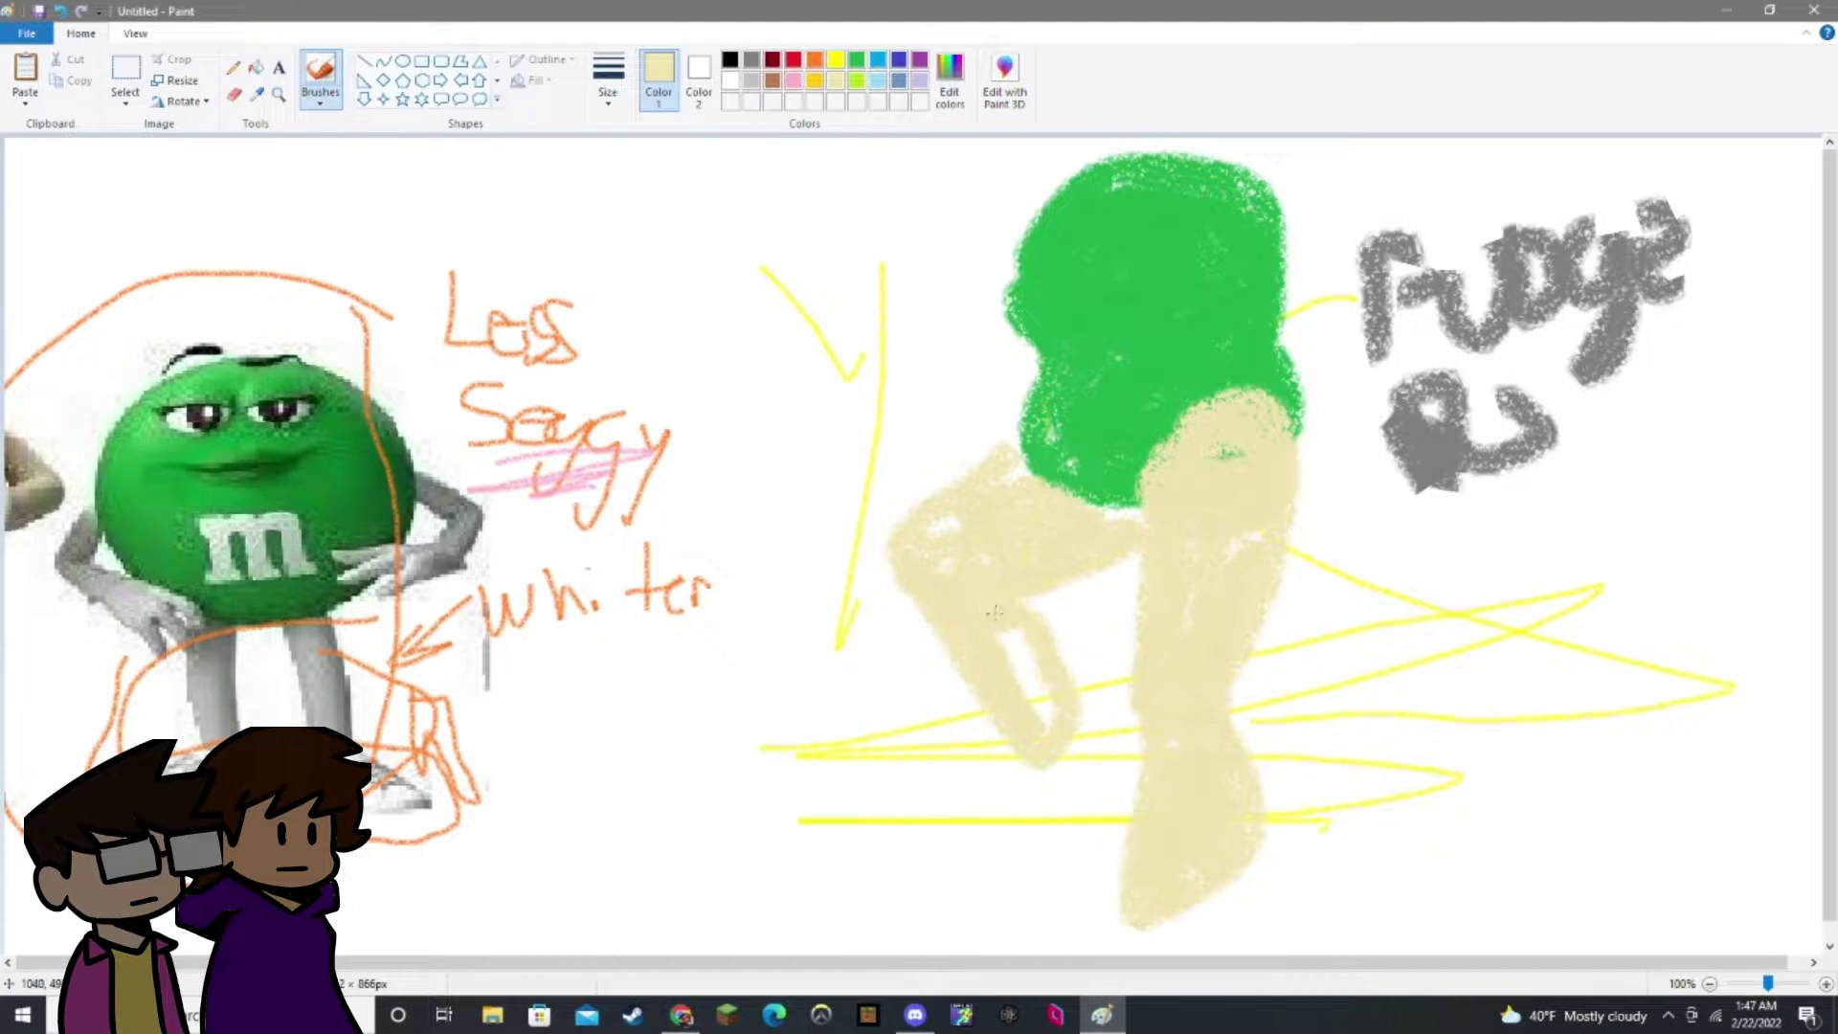
mouse_move(1031, 623)
left_mouse_down()
mouse_move(1012, 568)
mouse_move(1042, 683)
mouse_move(1032, 543)
left_mouse_up()
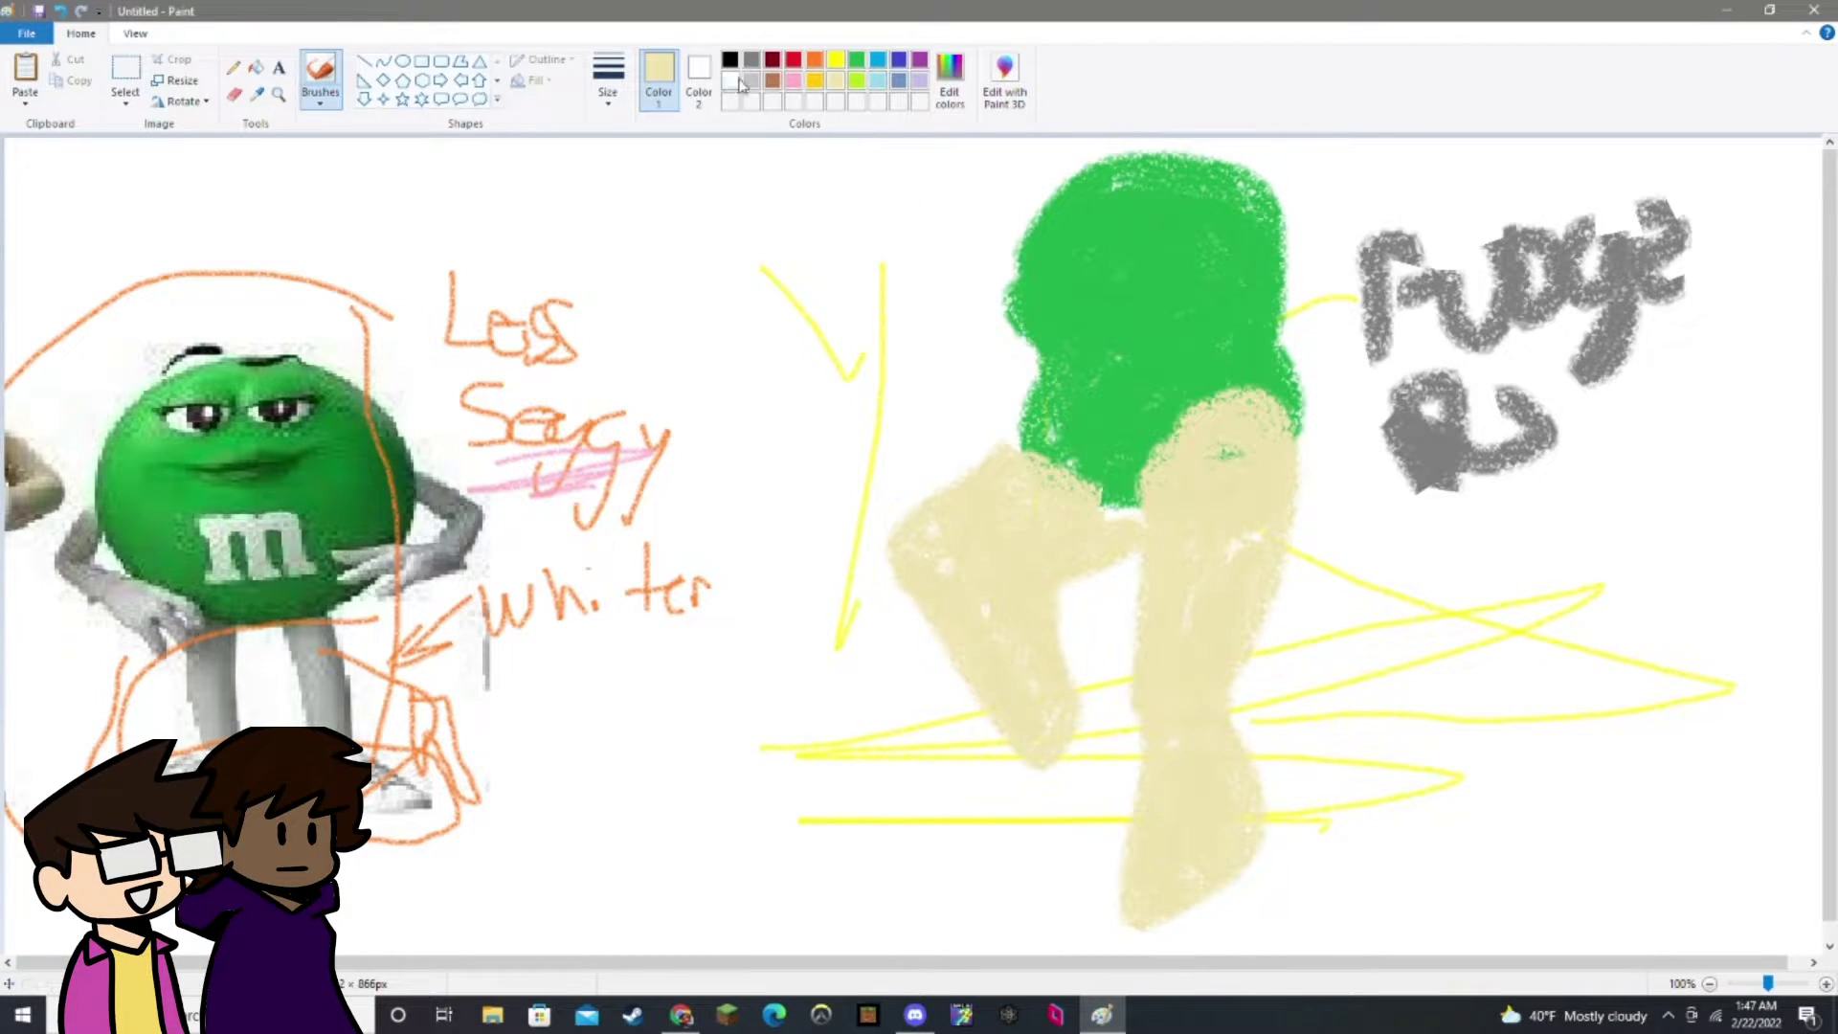
Paint light gray heeled shoes on both feet and touch up the straight leg's foot in light yellow.
mouse_move(1042, 749)
left_mouse_down()
mouse_move(1027, 765)
mouse_move(1047, 848)
left_mouse_up()
mouse_move(1072, 739)
left_mouse_down()
mouse_move(1087, 749)
mouse_move(1092, 713)
left_mouse_up()
left_click_drag(1110, 875, 1115, 927)
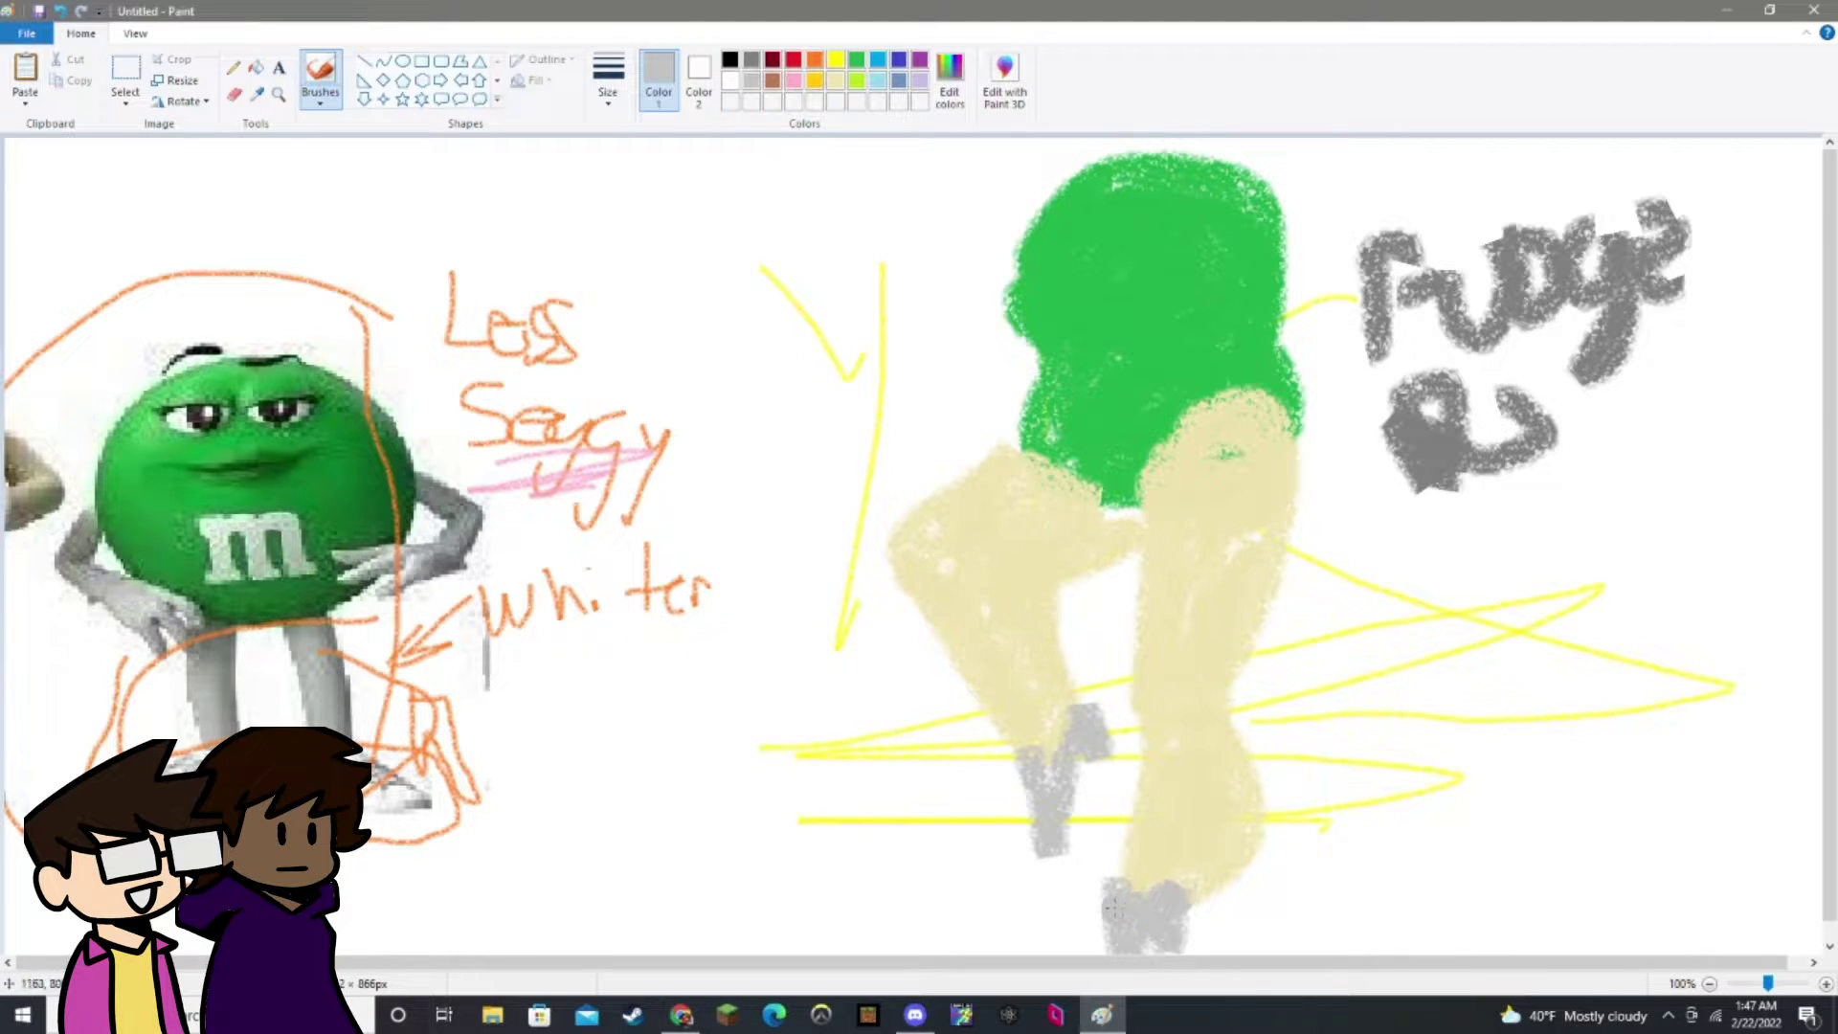
left_click_drag(1206, 869, 1187, 947)
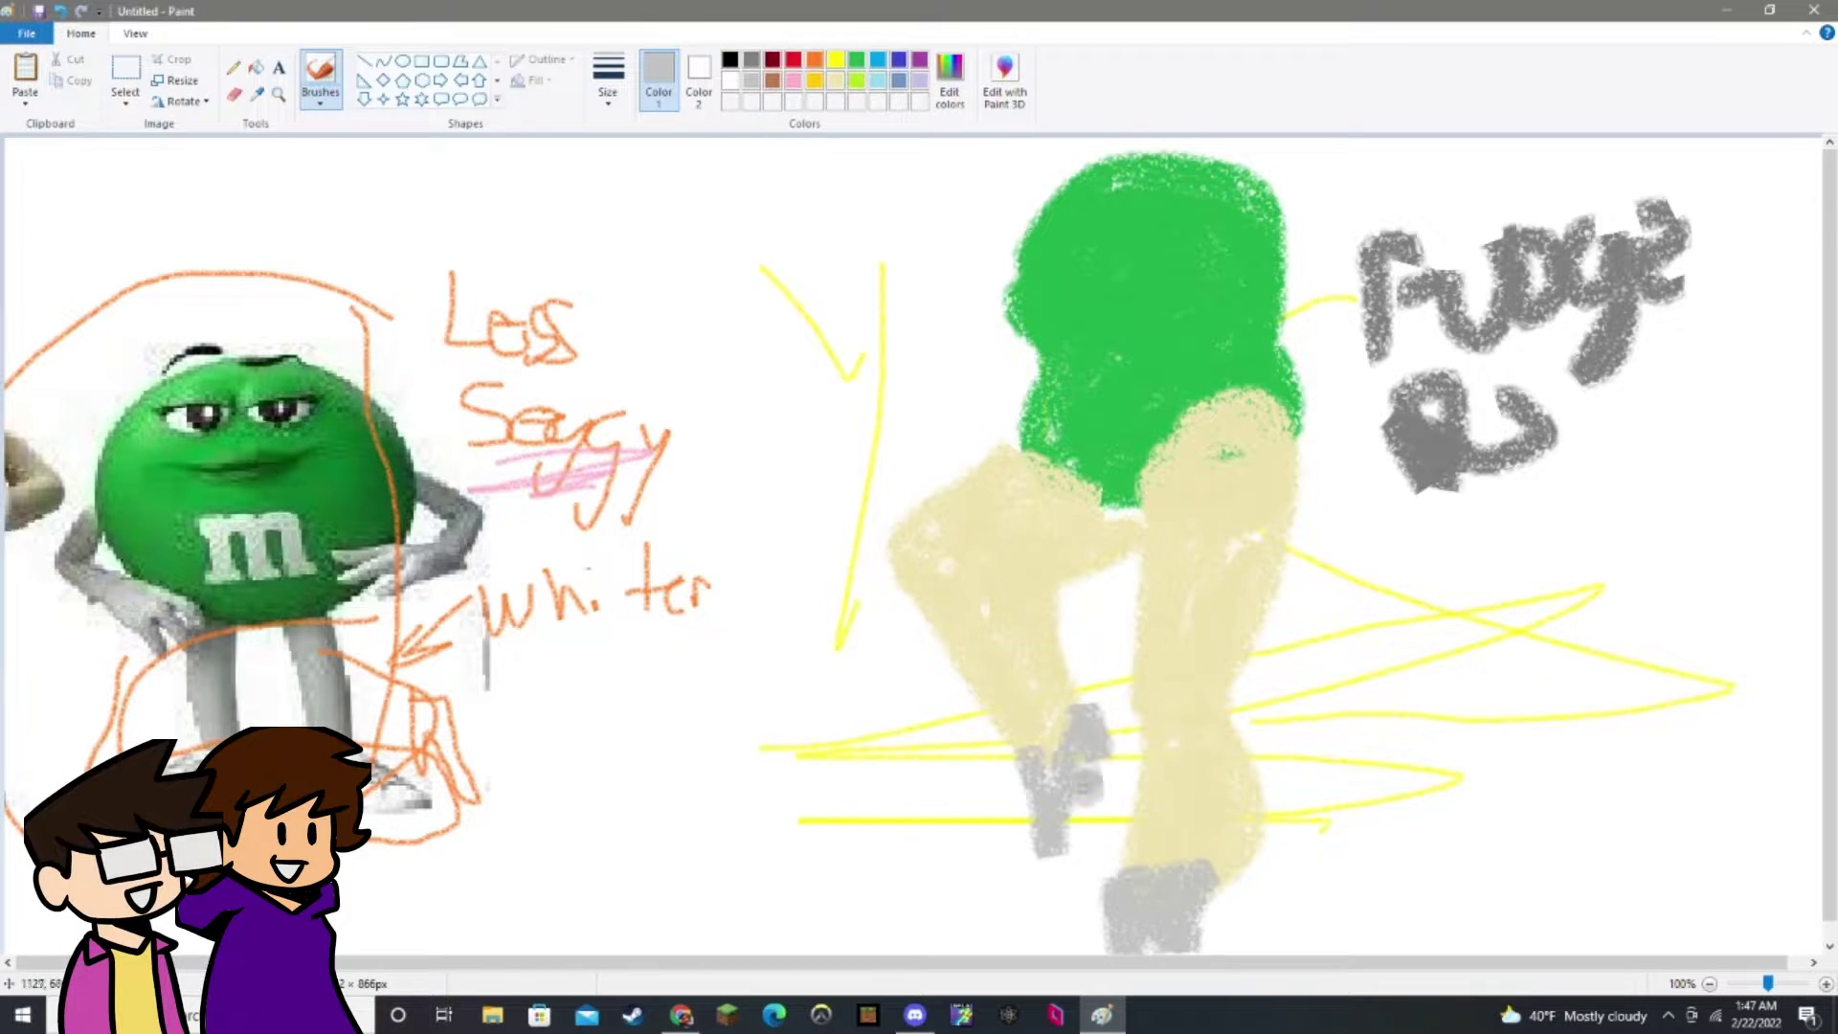
mouse_move(1106, 876)
left_mouse_down()
mouse_move(1153, 910)
mouse_move(1134, 881)
mouse_move(1178, 862)
mouse_move(1123, 873)
mouse_move(1135, 912)
mouse_move(1159, 880)
left_mouse_up()
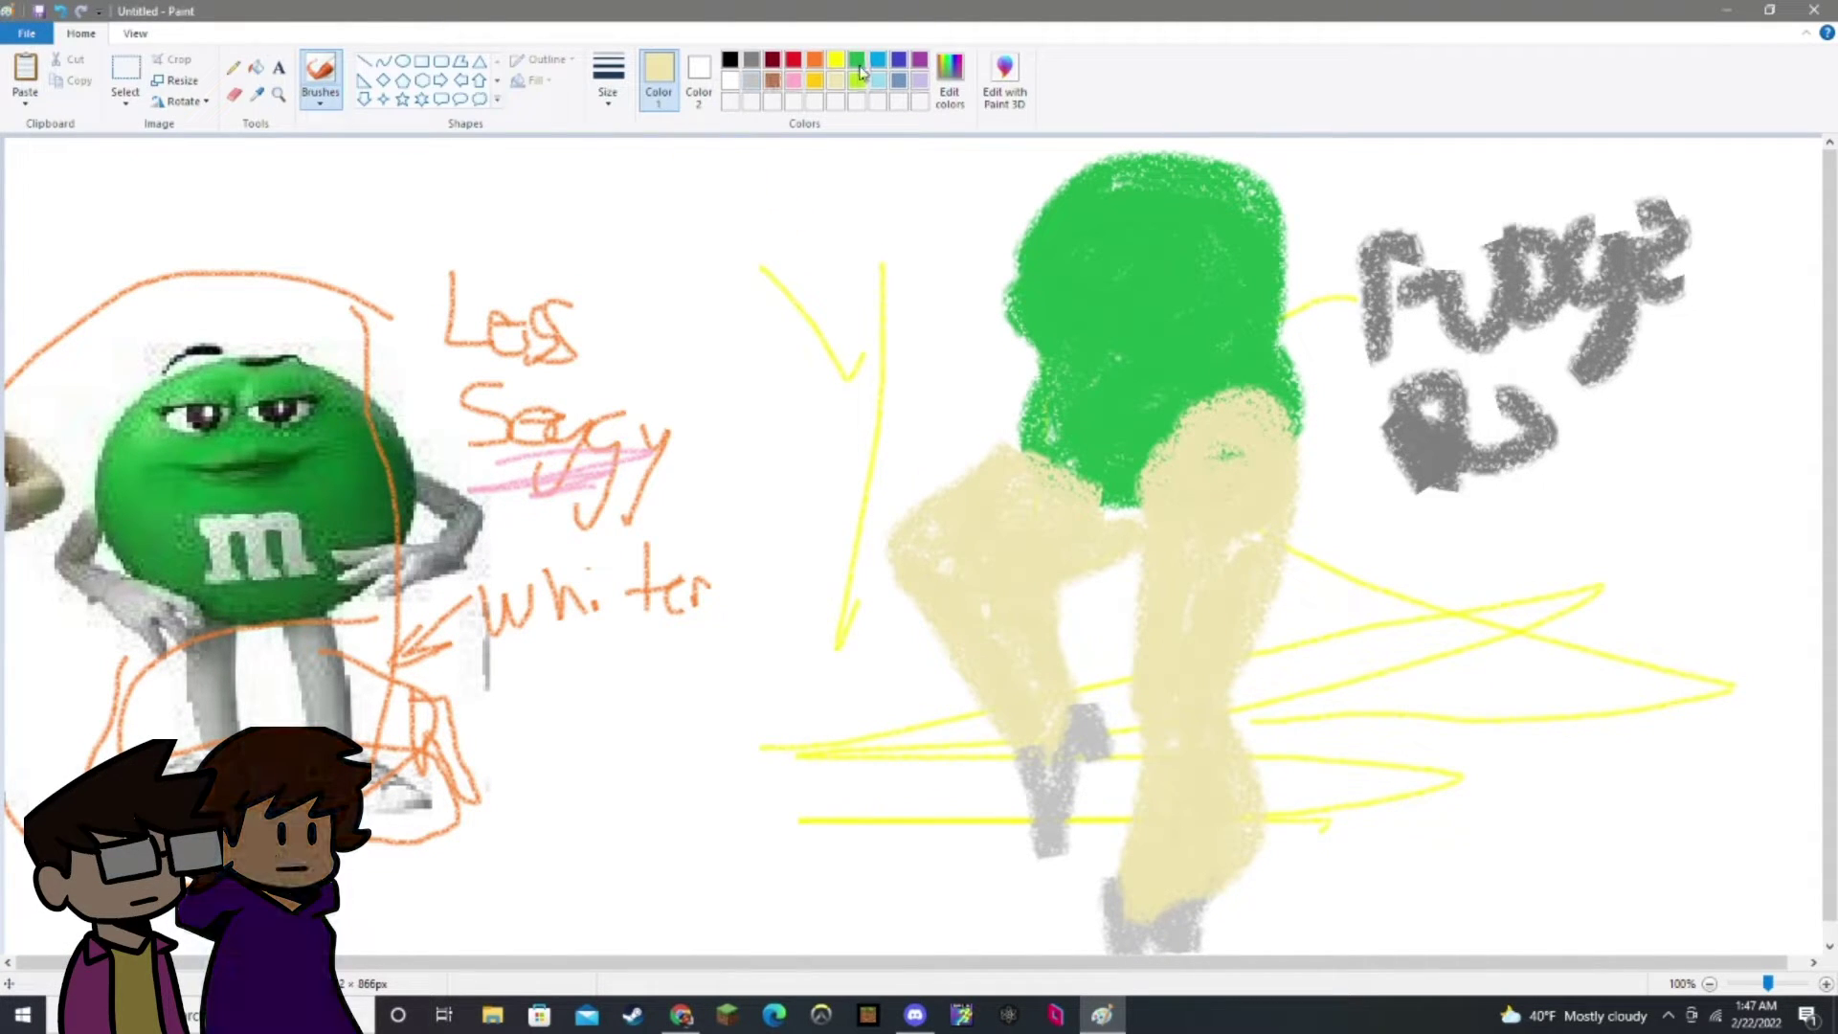
Paint two light-yellow arms on the green body, one bent back toward the hip and the other stretched outward.
left_click(1209, 247)
mouse_move(1252, 247)
left_mouse_down()
mouse_move(1293, 245)
mouse_move(1220, 248)
mouse_move(1332, 252)
mouse_move(1285, 346)
left_mouse_up()
left_click(1077, 280)
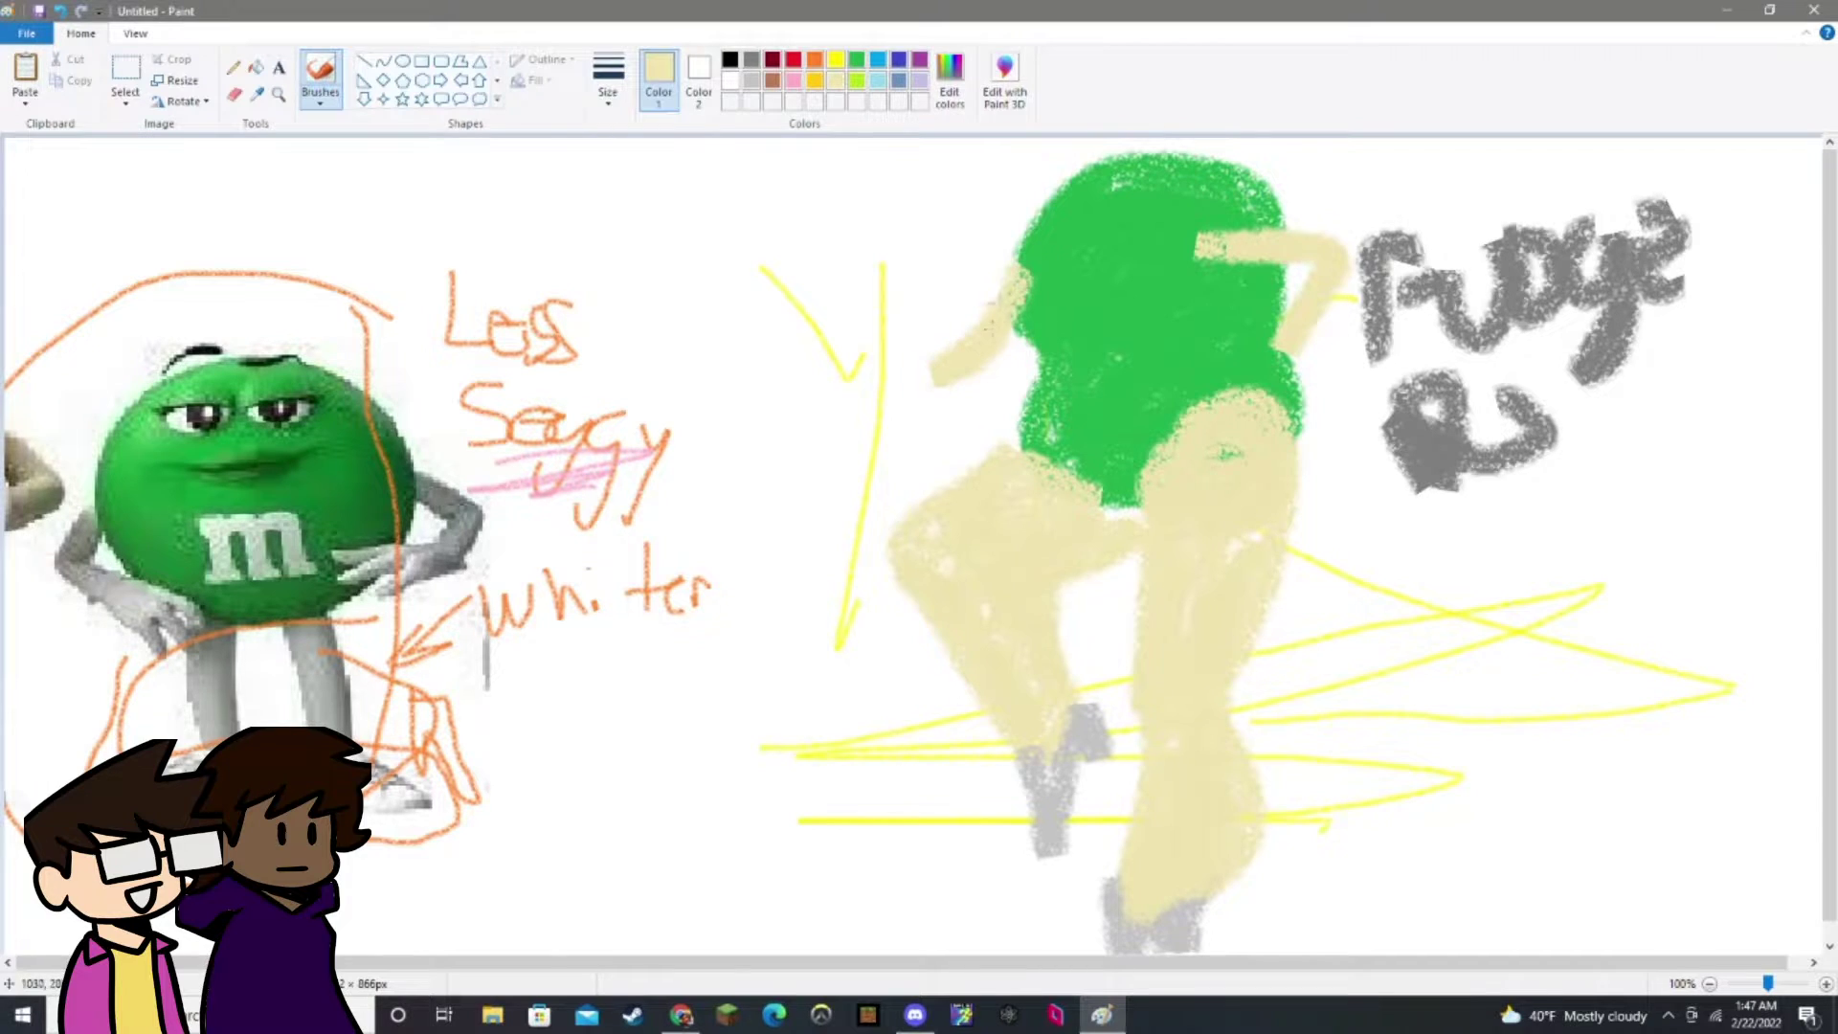
left_click_drag(816, 363, 942, 361)
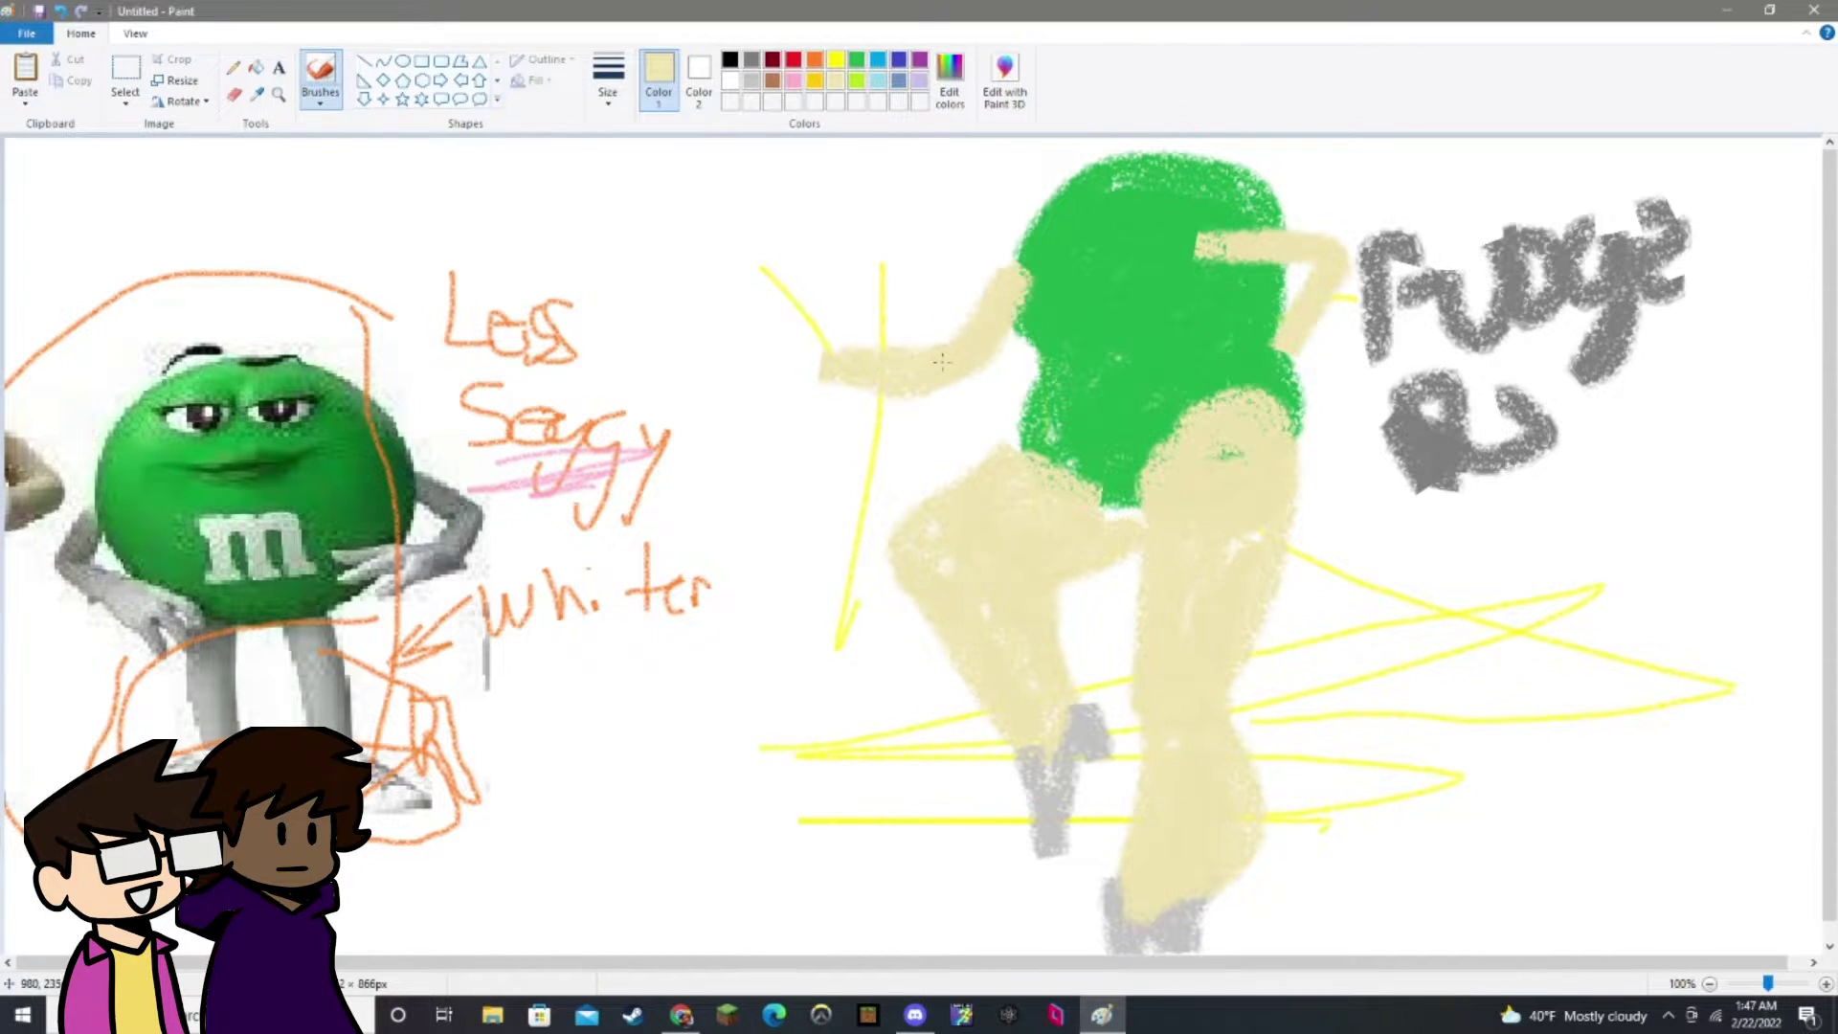
Paint light gray gloved hands at the ends of both arms.
left_click(757, 82)
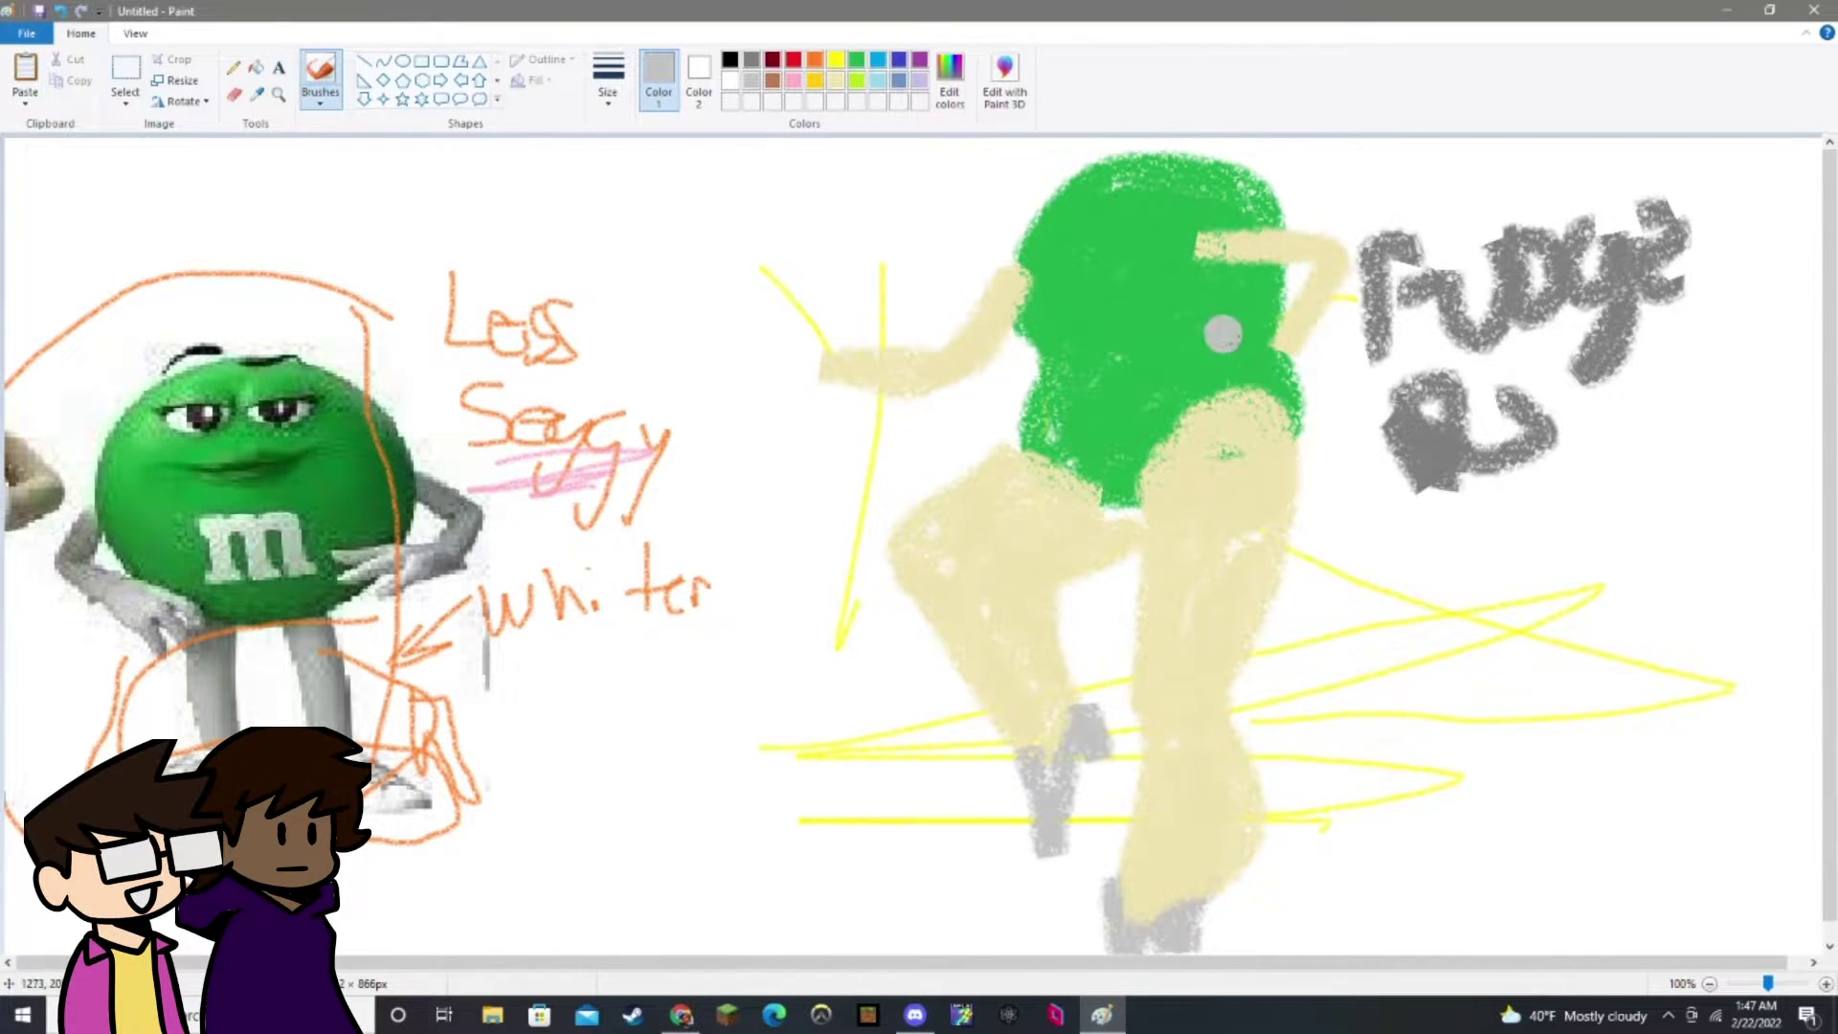
mouse_move(1287, 364)
left_mouse_down()
mouse_move(1342, 366)
mouse_move(1266, 356)
mouse_move(1302, 337)
left_mouse_up()
mouse_move(890, 373)
left_mouse_down()
mouse_move(832, 371)
mouse_move(804, 321)
mouse_move(837, 359)
mouse_move(771, 369)
mouse_move(861, 373)
mouse_move(808, 392)
mouse_move(881, 372)
left_mouse_up()
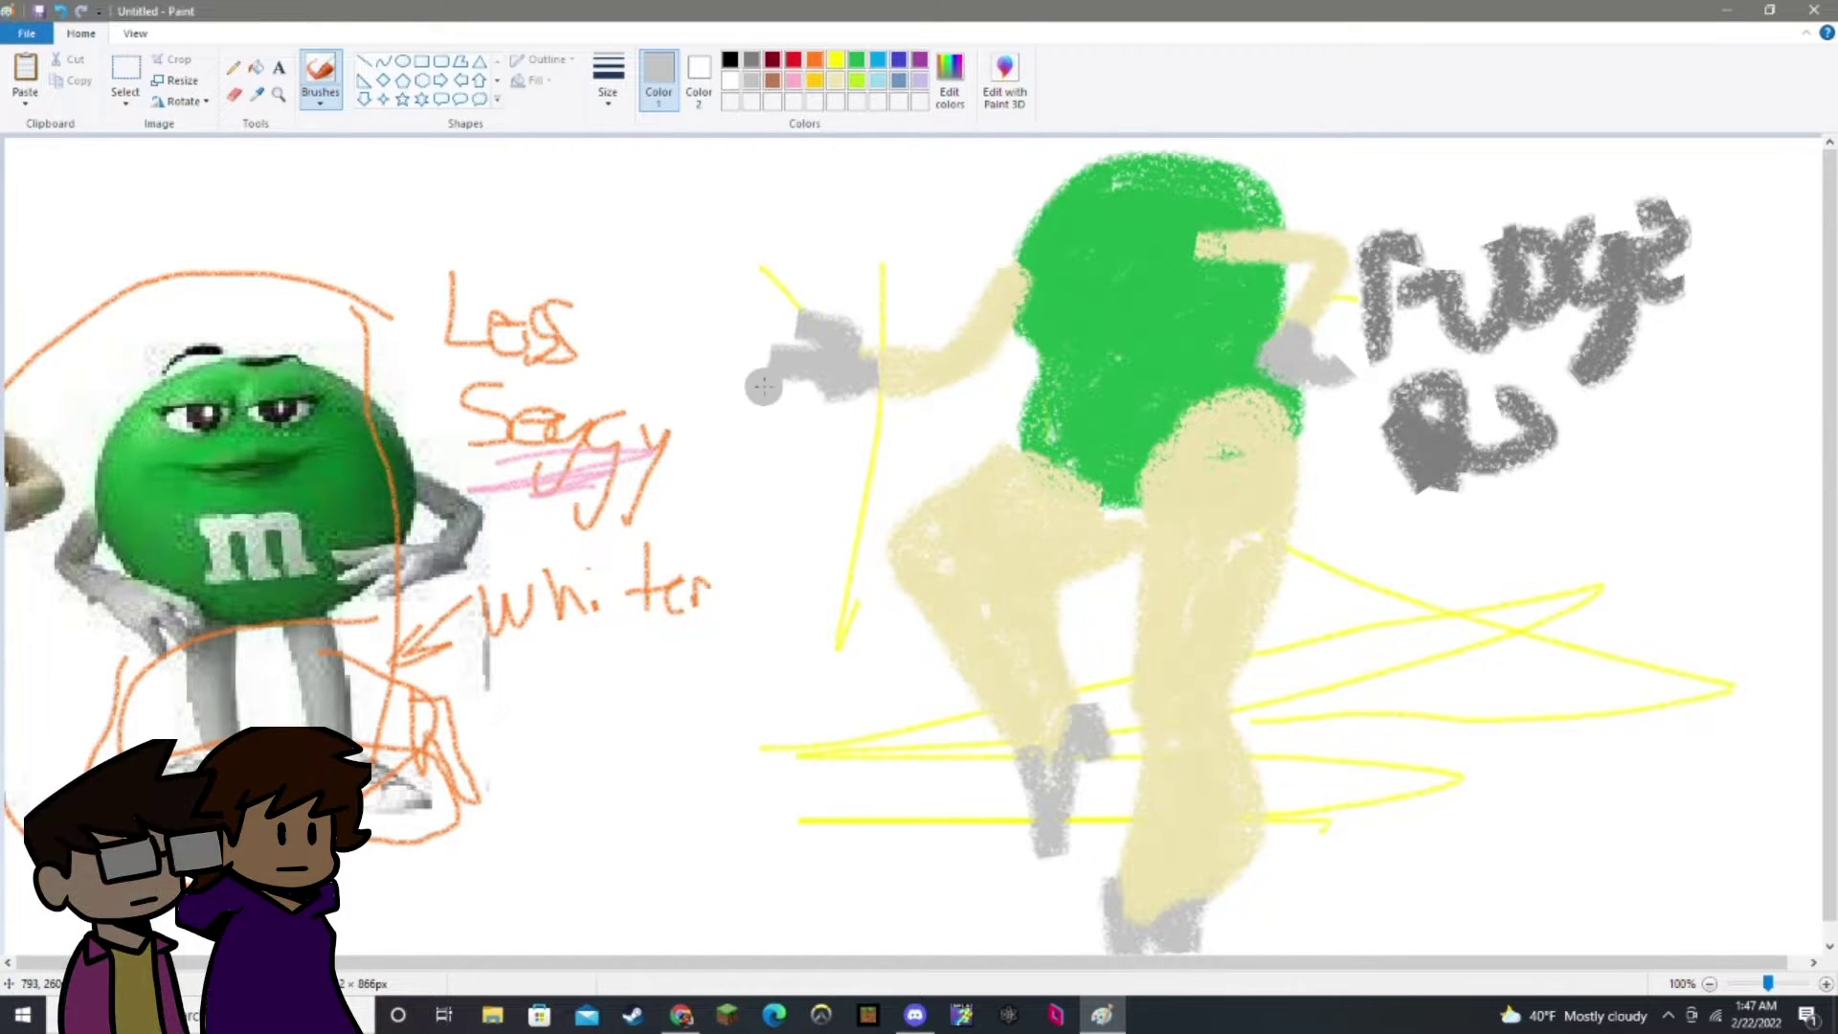
Outline the green body's curved side by the outstretched arm in black, using the thinnest brush size.
left_click(729, 59)
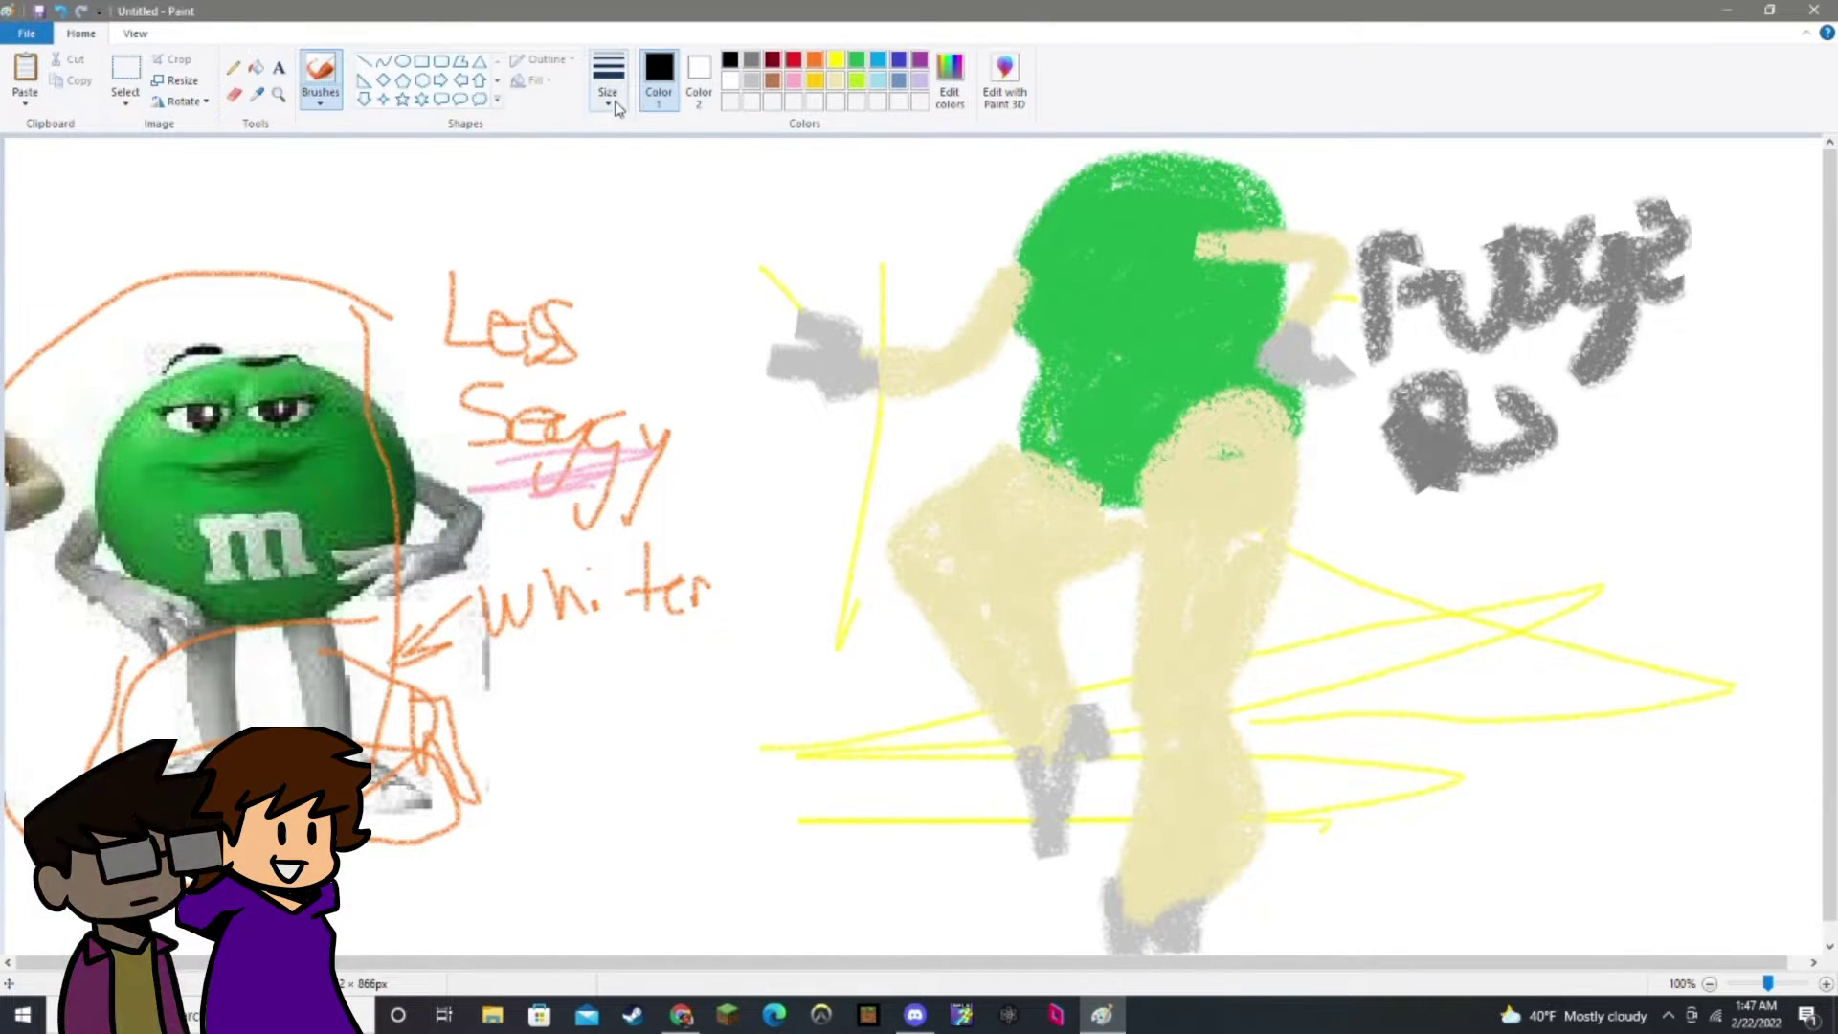
left_click(608, 77)
left_click(607, 145)
left_click_drag(1020, 258, 1021, 362)
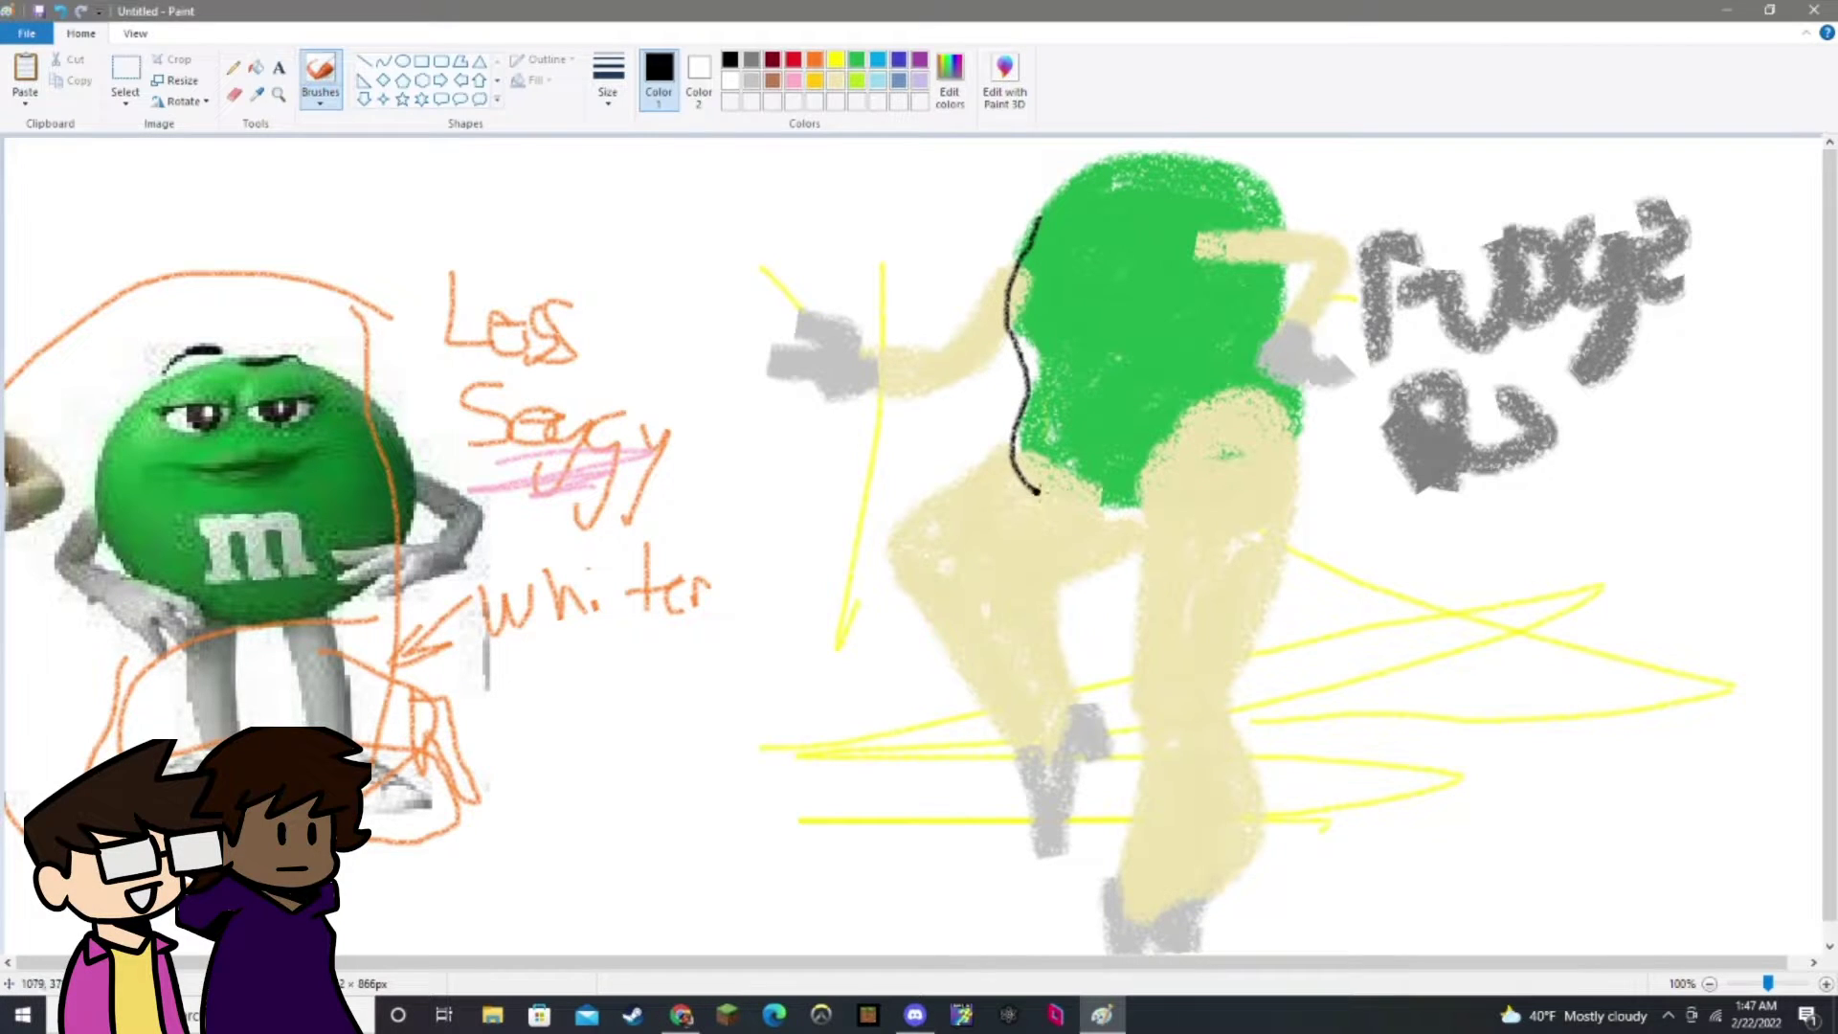
mouse_move(1218, 403)
left_mouse_down()
mouse_move(1286, 500)
mouse_move(1215, 702)
left_mouse_up()
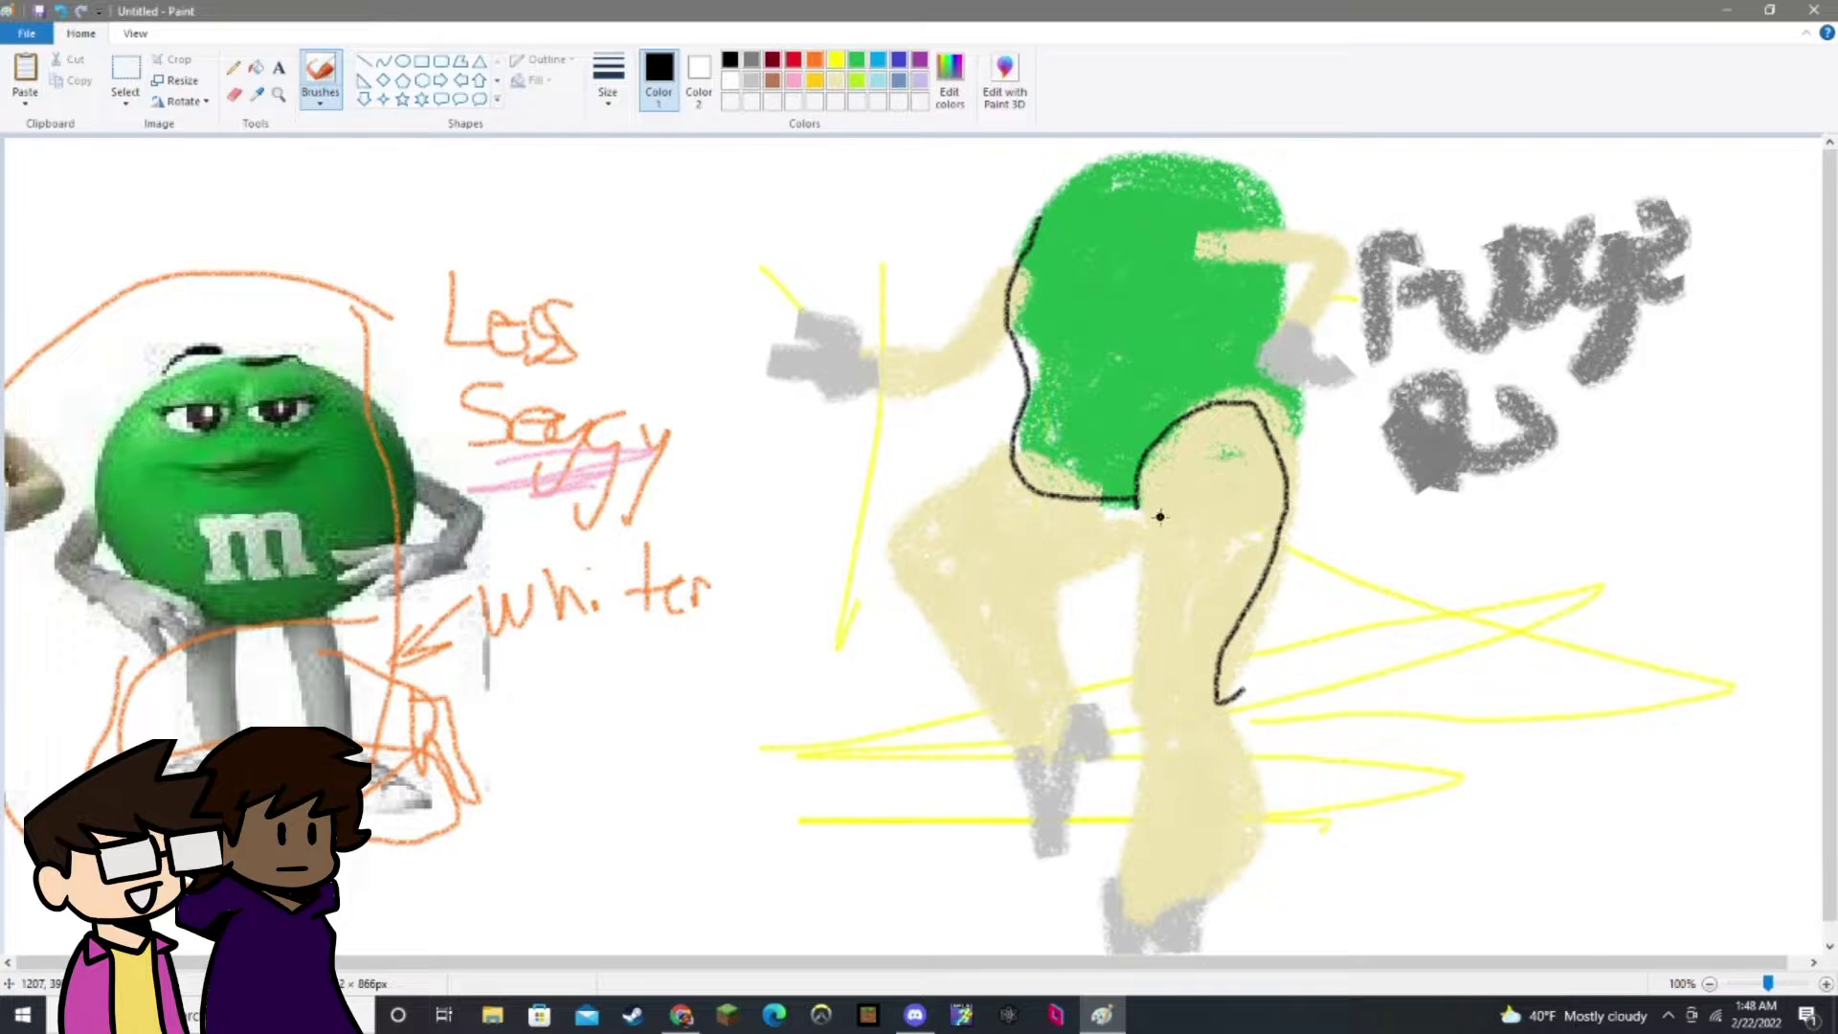
mouse_move(1136, 497)
left_mouse_down()
mouse_move(1135, 743)
mouse_move(1094, 930)
mouse_move(1213, 890)
mouse_move(1240, 853)
mouse_move(1232, 691)
left_mouse_up()
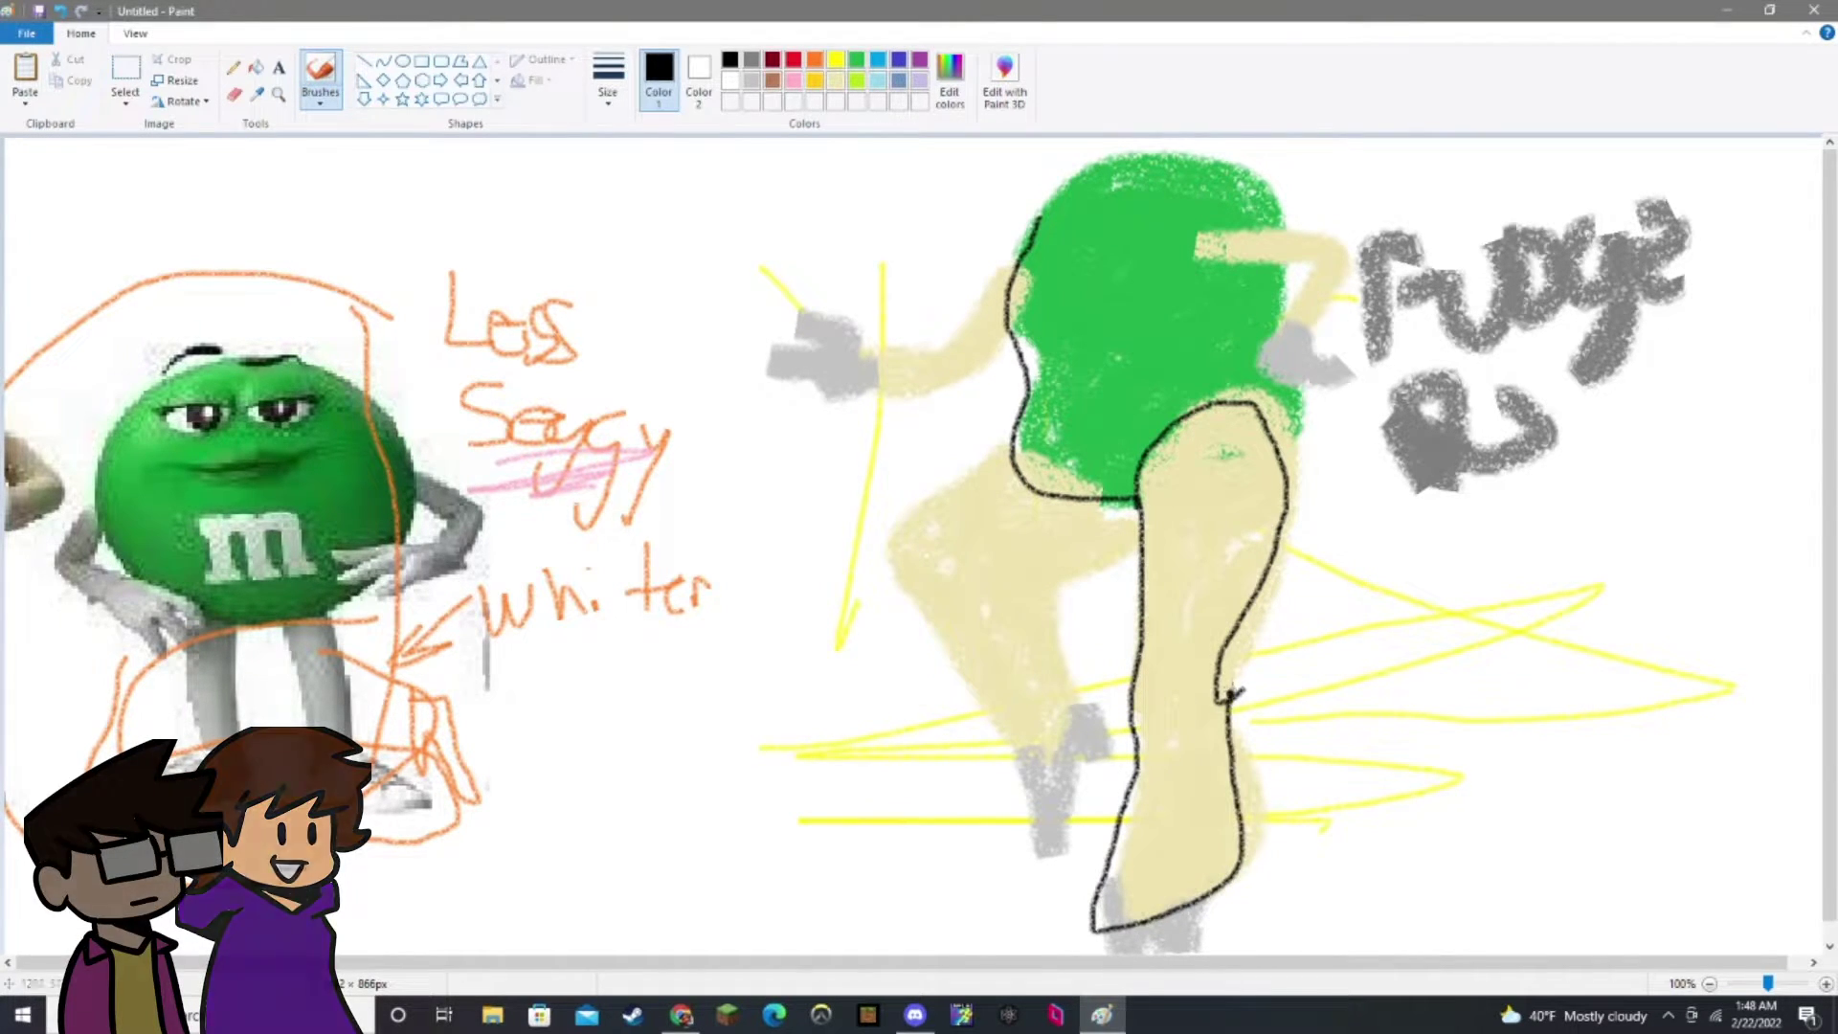
key("ctrl+z")
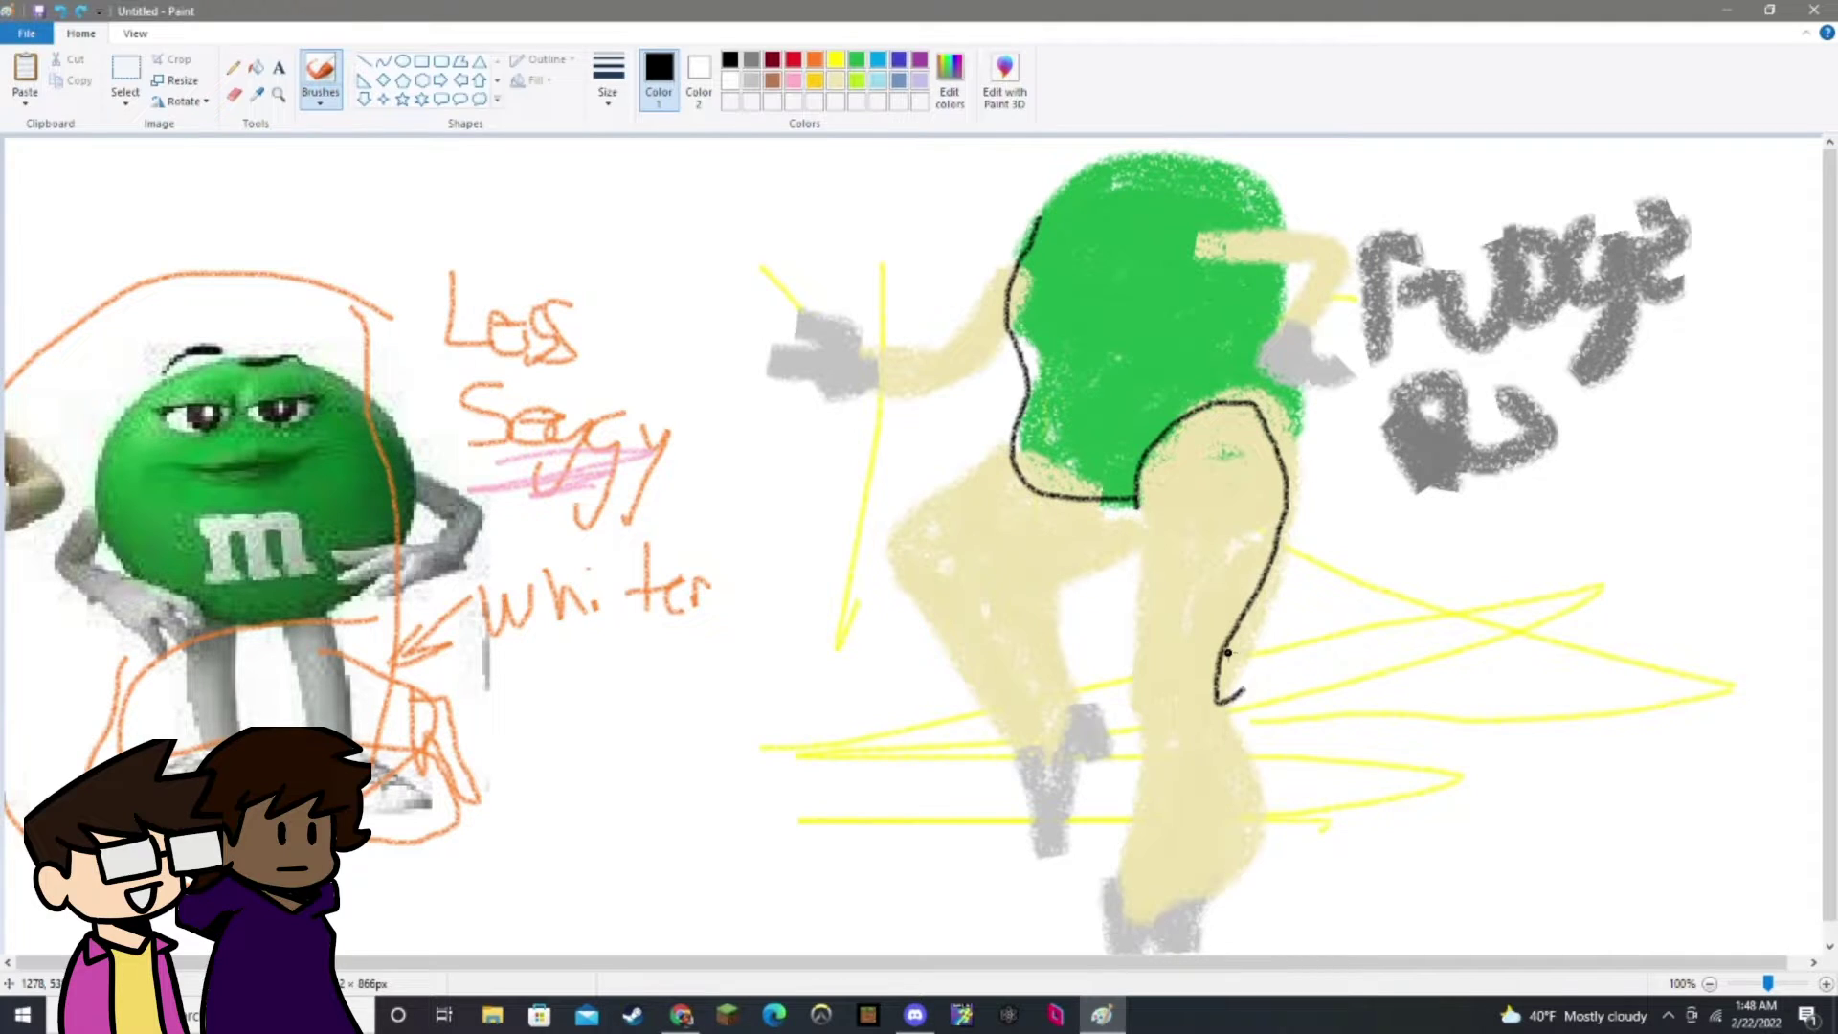
key("ctrl+z")
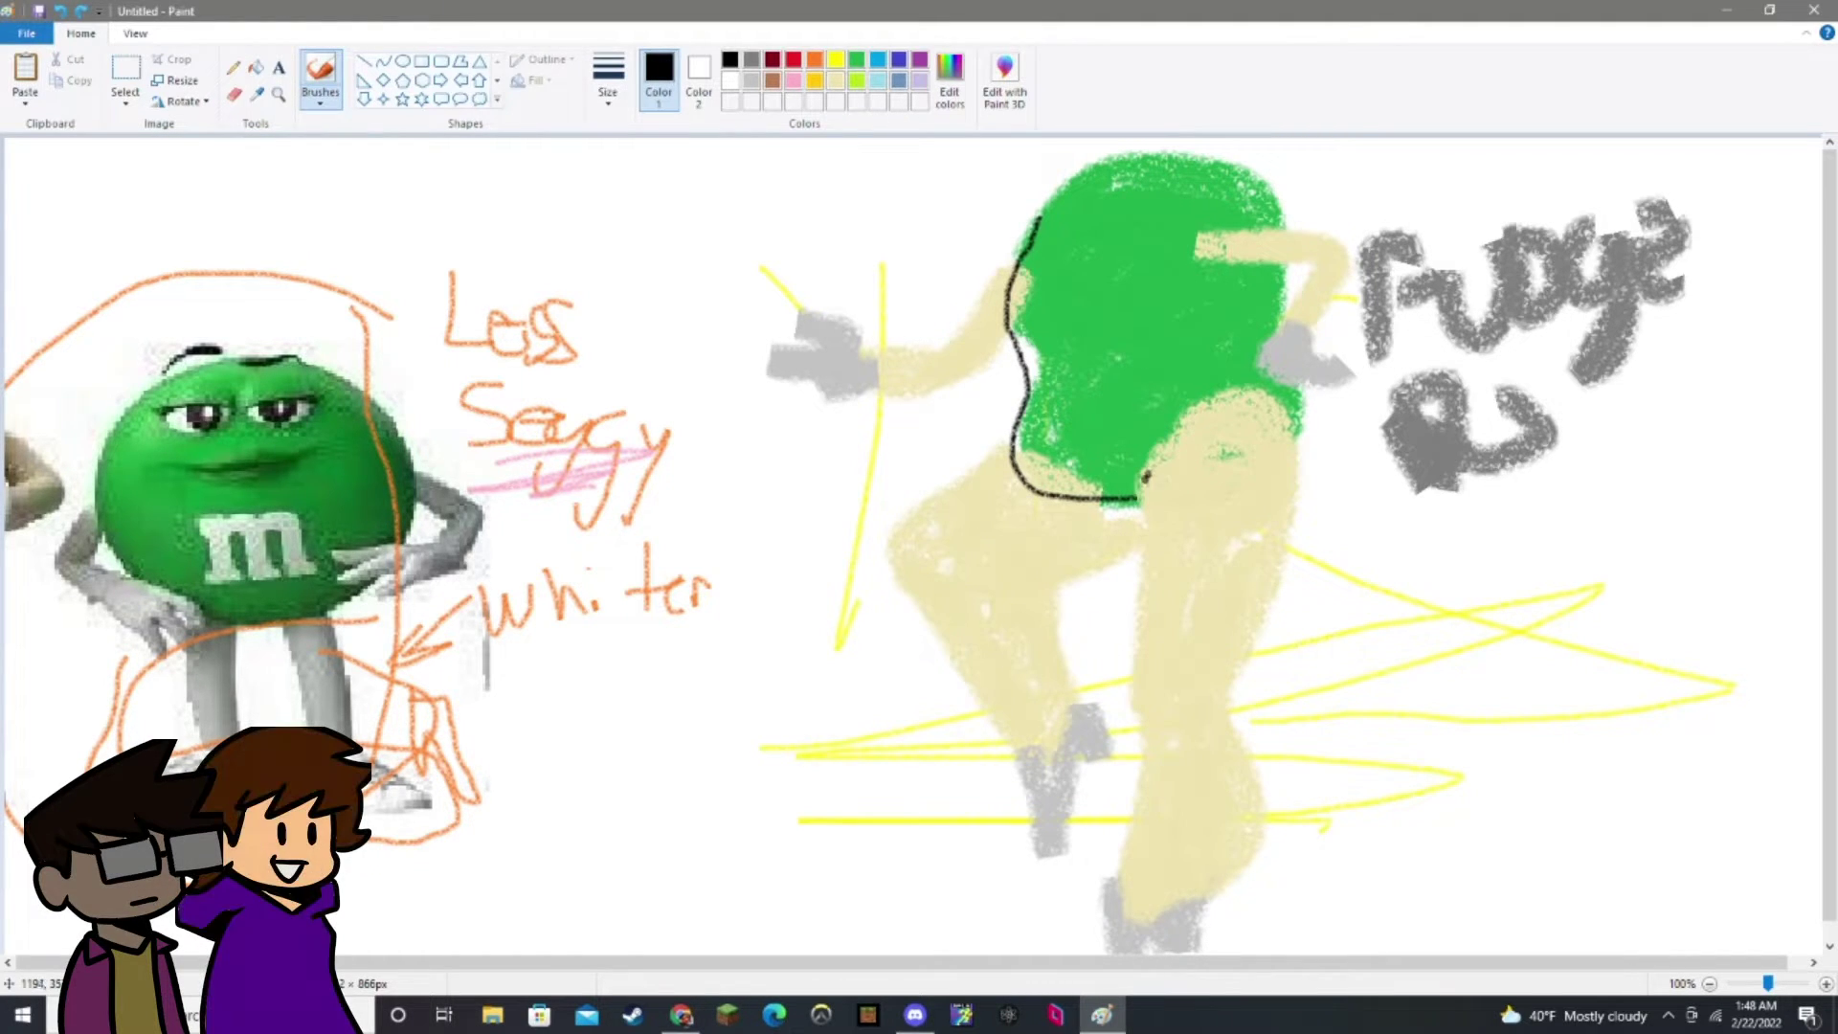
mouse_move(1146, 475)
left_mouse_down()
mouse_move(1120, 916)
mouse_move(1223, 864)
mouse_move(1232, 691)
mouse_move(1348, 393)
left_mouse_up()
key("ctrl+z")
Outline the straight leg in black from its rounded thigh past the knee to the ankle, including its heeled shoe.
left_click_drag(1140, 661, 1161, 476)
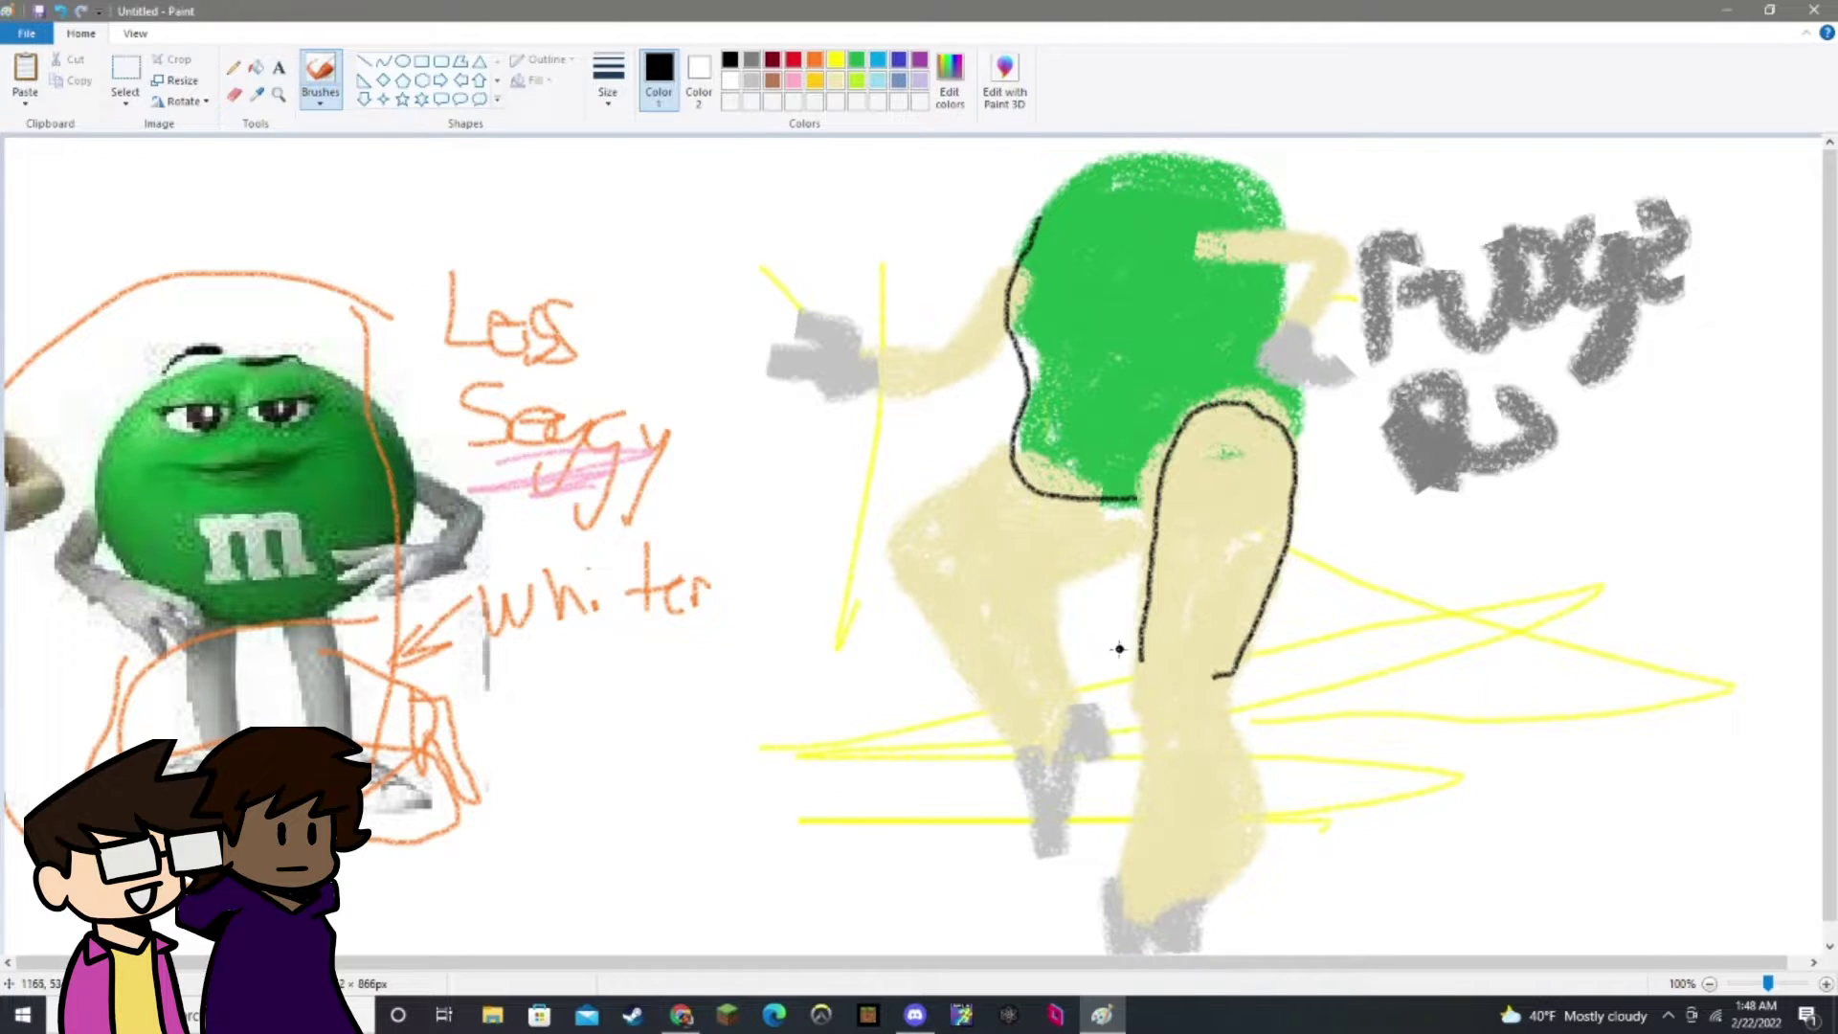
left_click_drag(1141, 661, 1142, 713)
mouse_move(1227, 667)
left_mouse_down()
mouse_move(1248, 800)
mouse_move(1184, 886)
left_mouse_up()
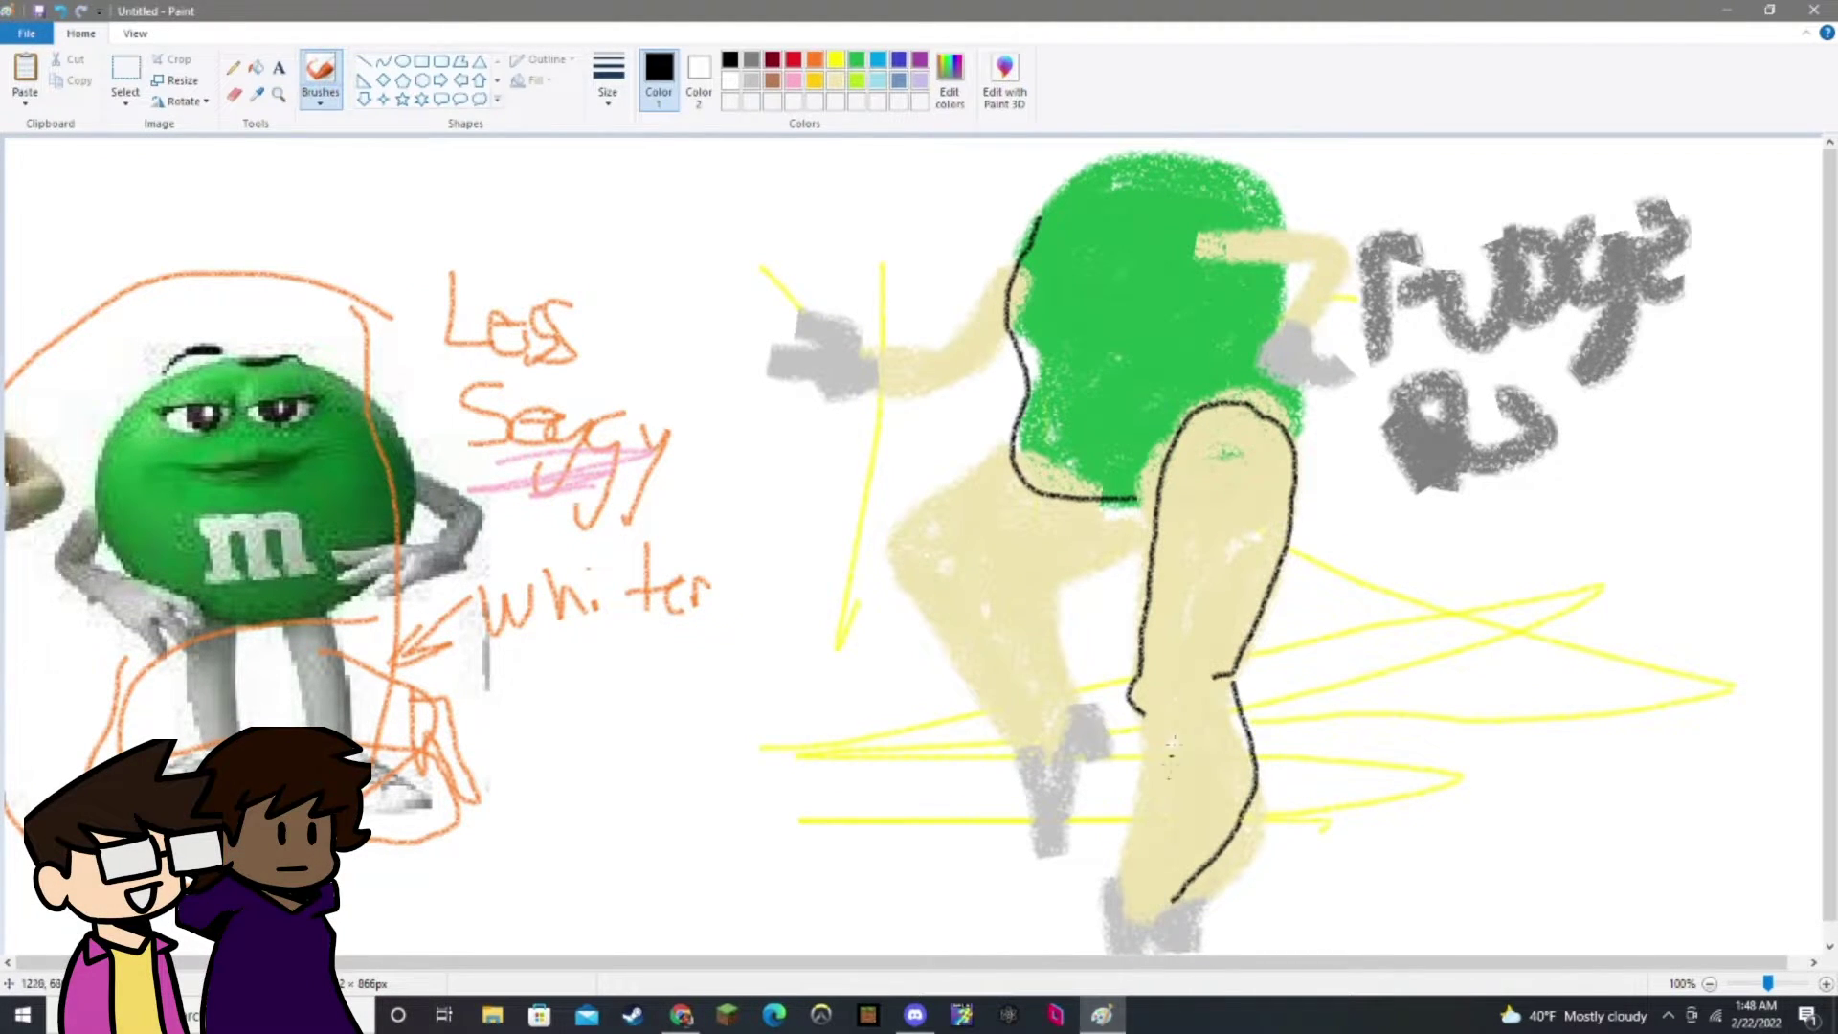
left_click_drag(1140, 716, 1141, 782)
mouse_move(1111, 921)
left_mouse_down()
mouse_move(1167, 906)
mouse_move(1106, 949)
mouse_move(1146, 936)
mouse_move(1165, 950)
mouse_move(1174, 895)
left_mouse_up()
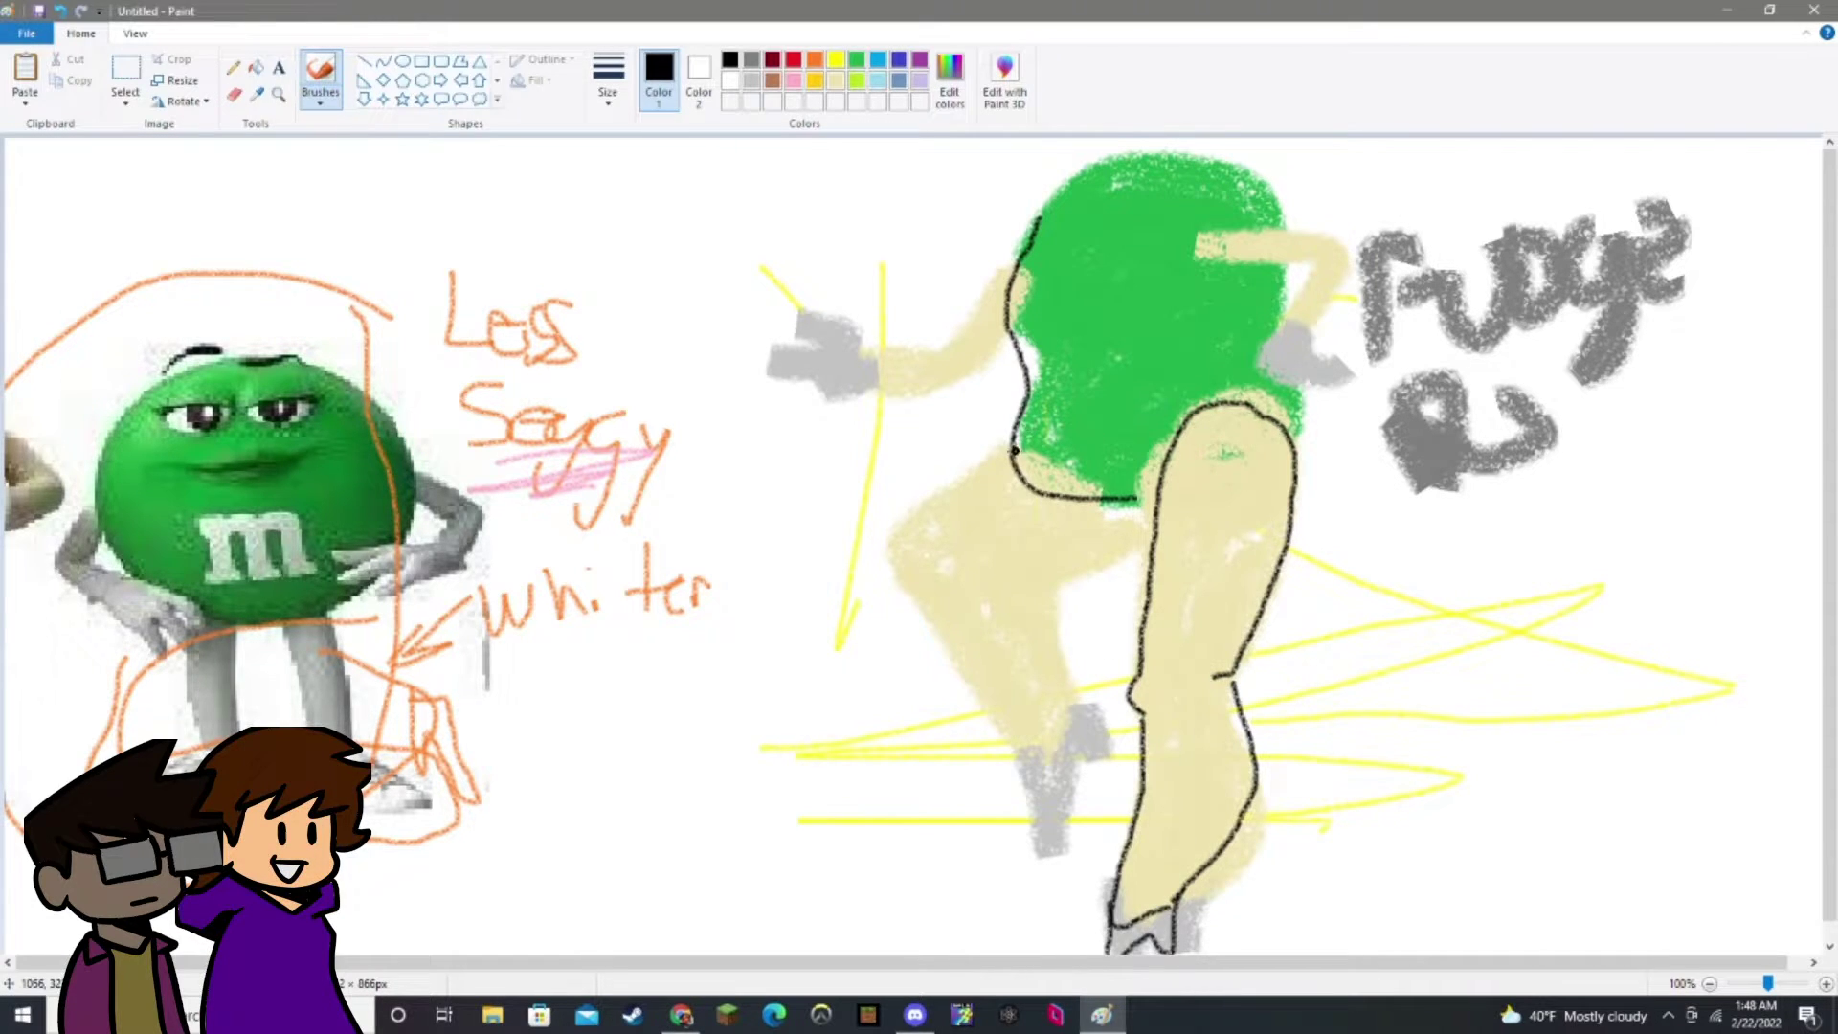
Outline the bent leg and its pointed heeled shoe in black, redoing the first stroke.
mouse_move(1010, 437)
left_mouse_down()
mouse_move(905, 513)
mouse_move(890, 556)
mouse_move(900, 617)
mouse_move(993, 749)
left_mouse_up()
key("ctrl+z")
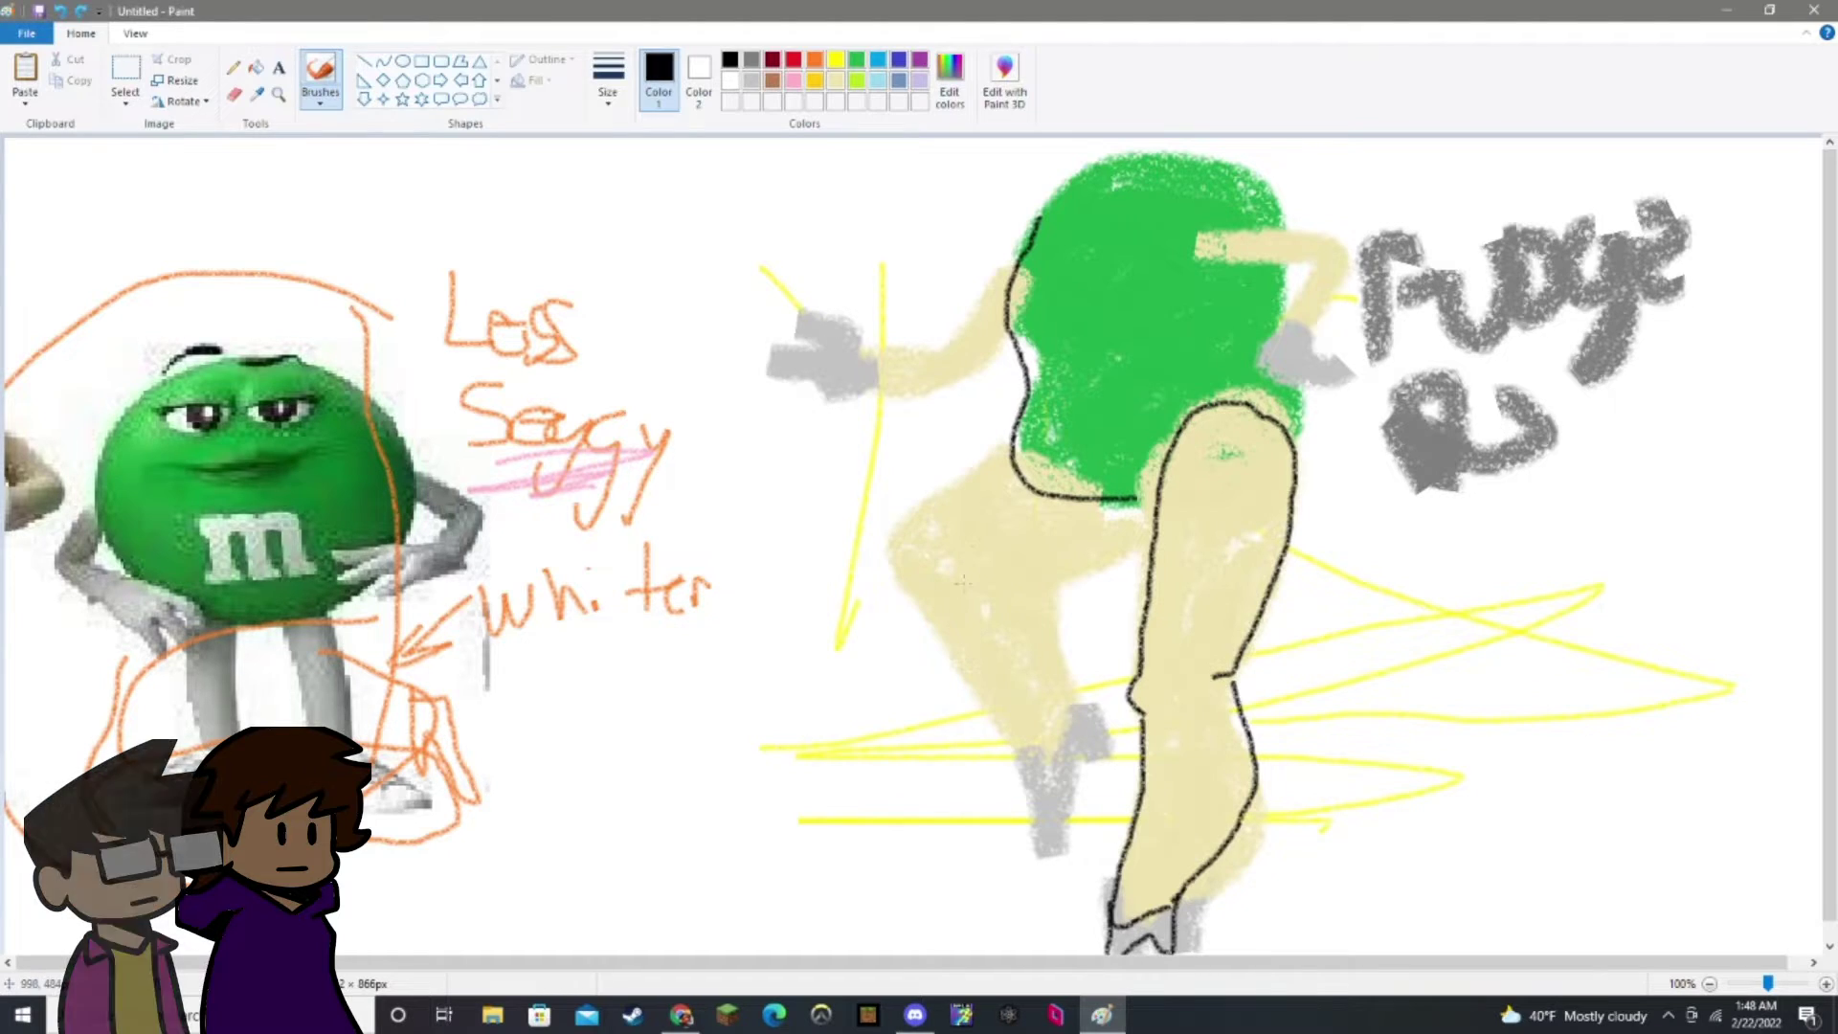
mouse_move(917, 574)
left_mouse_down()
mouse_move(1043, 849)
mouse_move(1051, 776)
mouse_move(1068, 754)
mouse_move(1087, 766)
mouse_move(1059, 678)
left_mouse_up()
left_click_drag(1087, 571, 1151, 533)
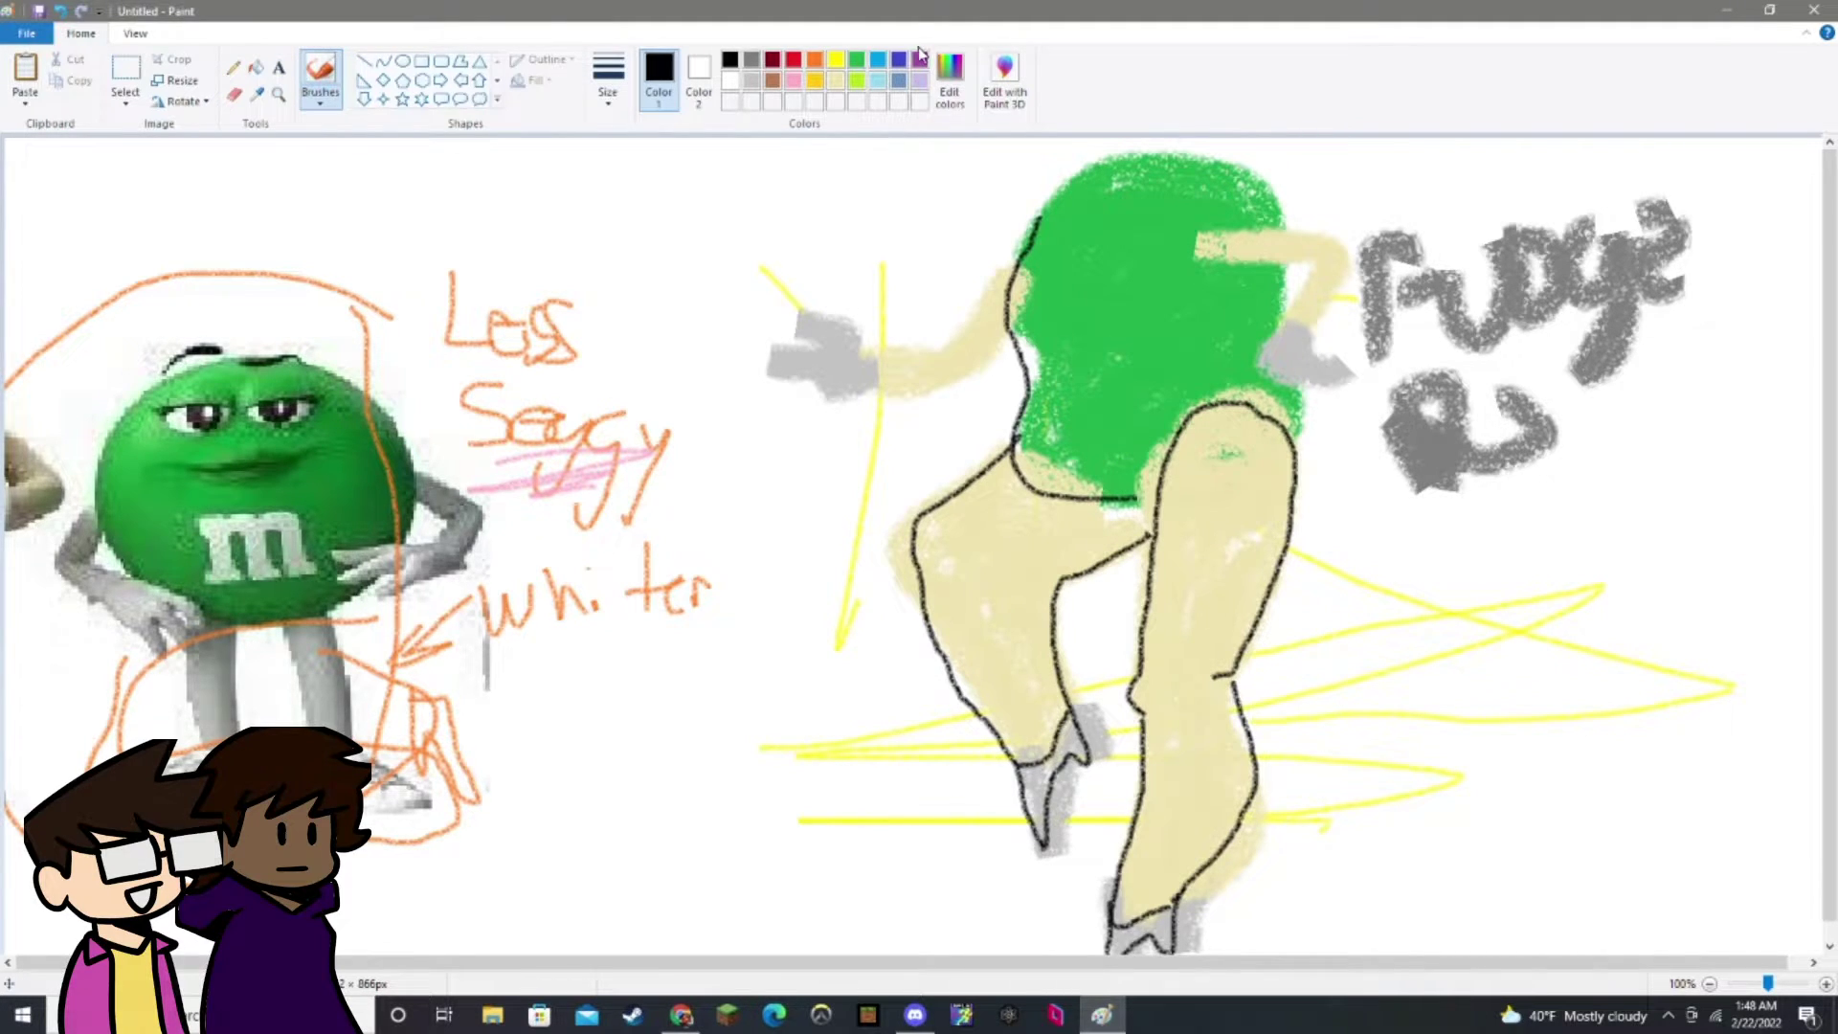
Fill in the green body down to the top of the legs, covering its lower black line with the thickest brush size.
left_click(857, 59)
left_click(608, 78)
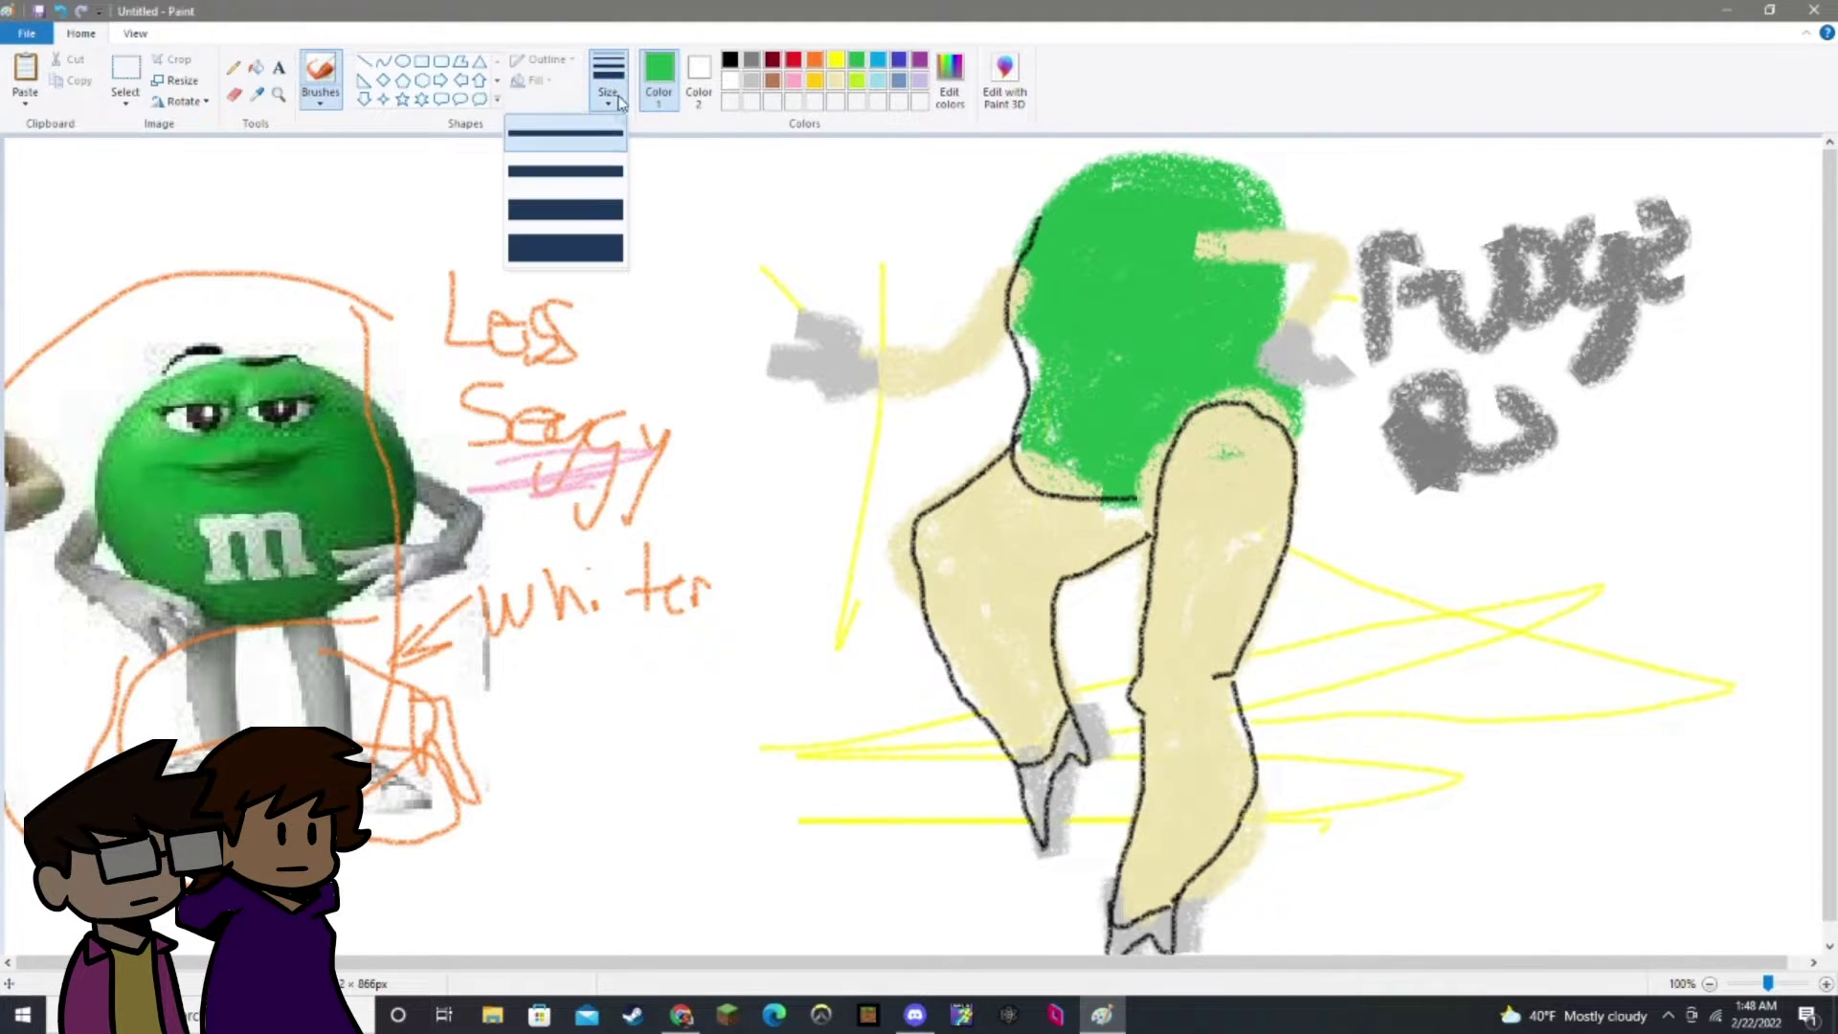
left_click(578, 243)
mouse_move(1029, 455)
left_mouse_down()
mouse_move(1129, 497)
mouse_move(1020, 464)
mouse_move(1131, 507)
mouse_move(1113, 496)
mouse_move(1136, 443)
mouse_move(1024, 478)
mouse_move(1012, 450)
mouse_move(1101, 314)
mouse_move(1046, 387)
mouse_move(1038, 287)
left_mouse_up()
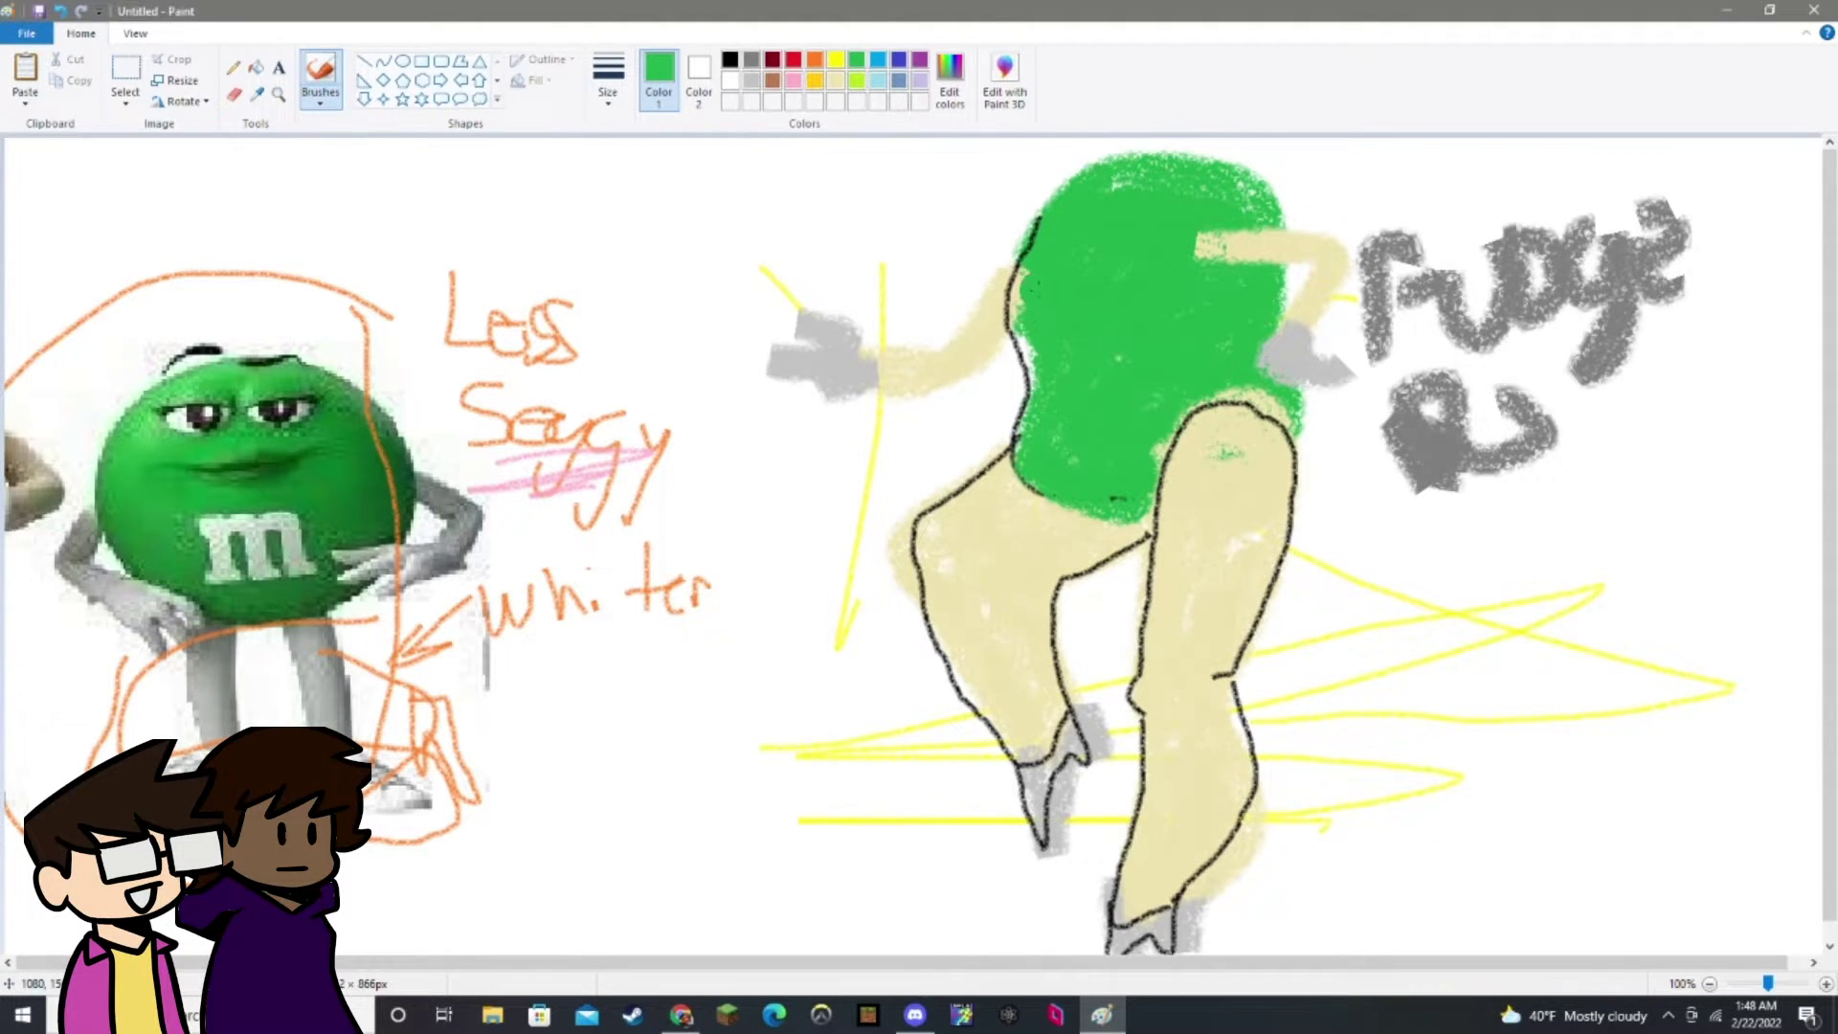
Outline the green body's lower edge above the bent leg in black with the thinnest brush size, redoing the misplaced strokes.
left_click(729, 61)
left_click(608, 81)
left_click(595, 191)
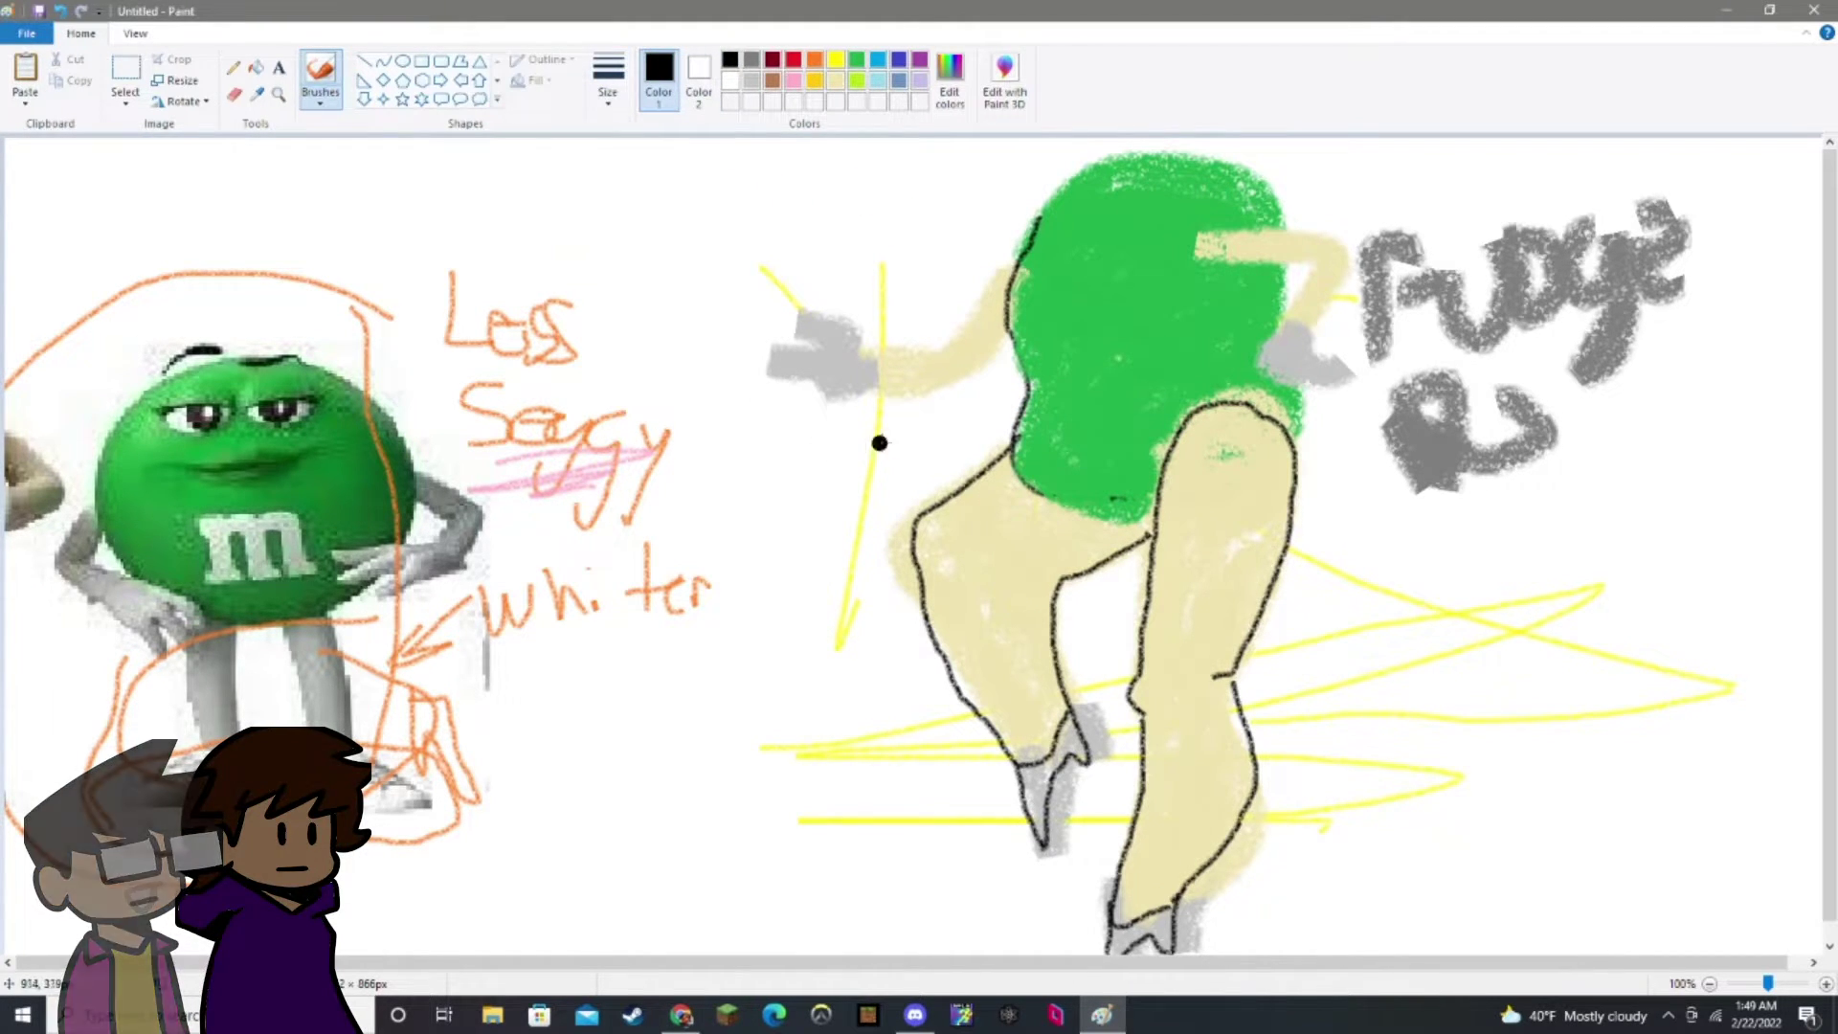
left_click(607, 87)
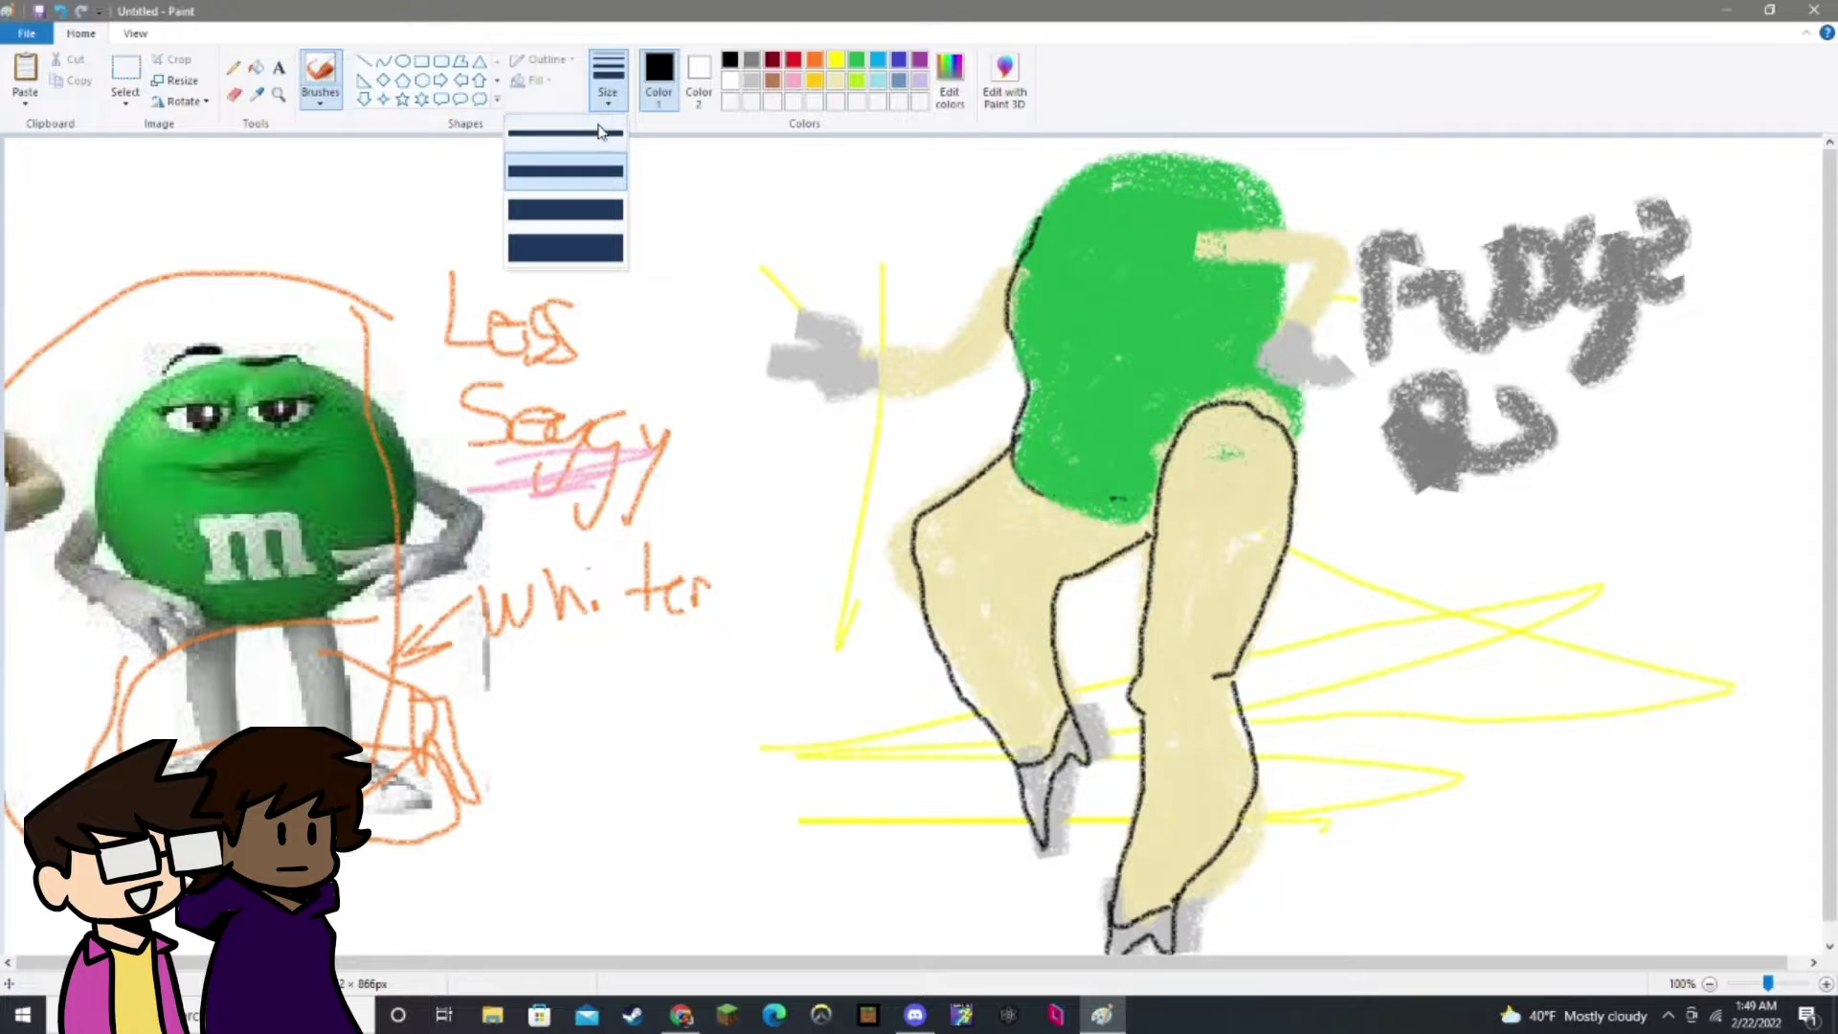
left_click(565, 145)
left_click_drag(1013, 467, 1146, 545)
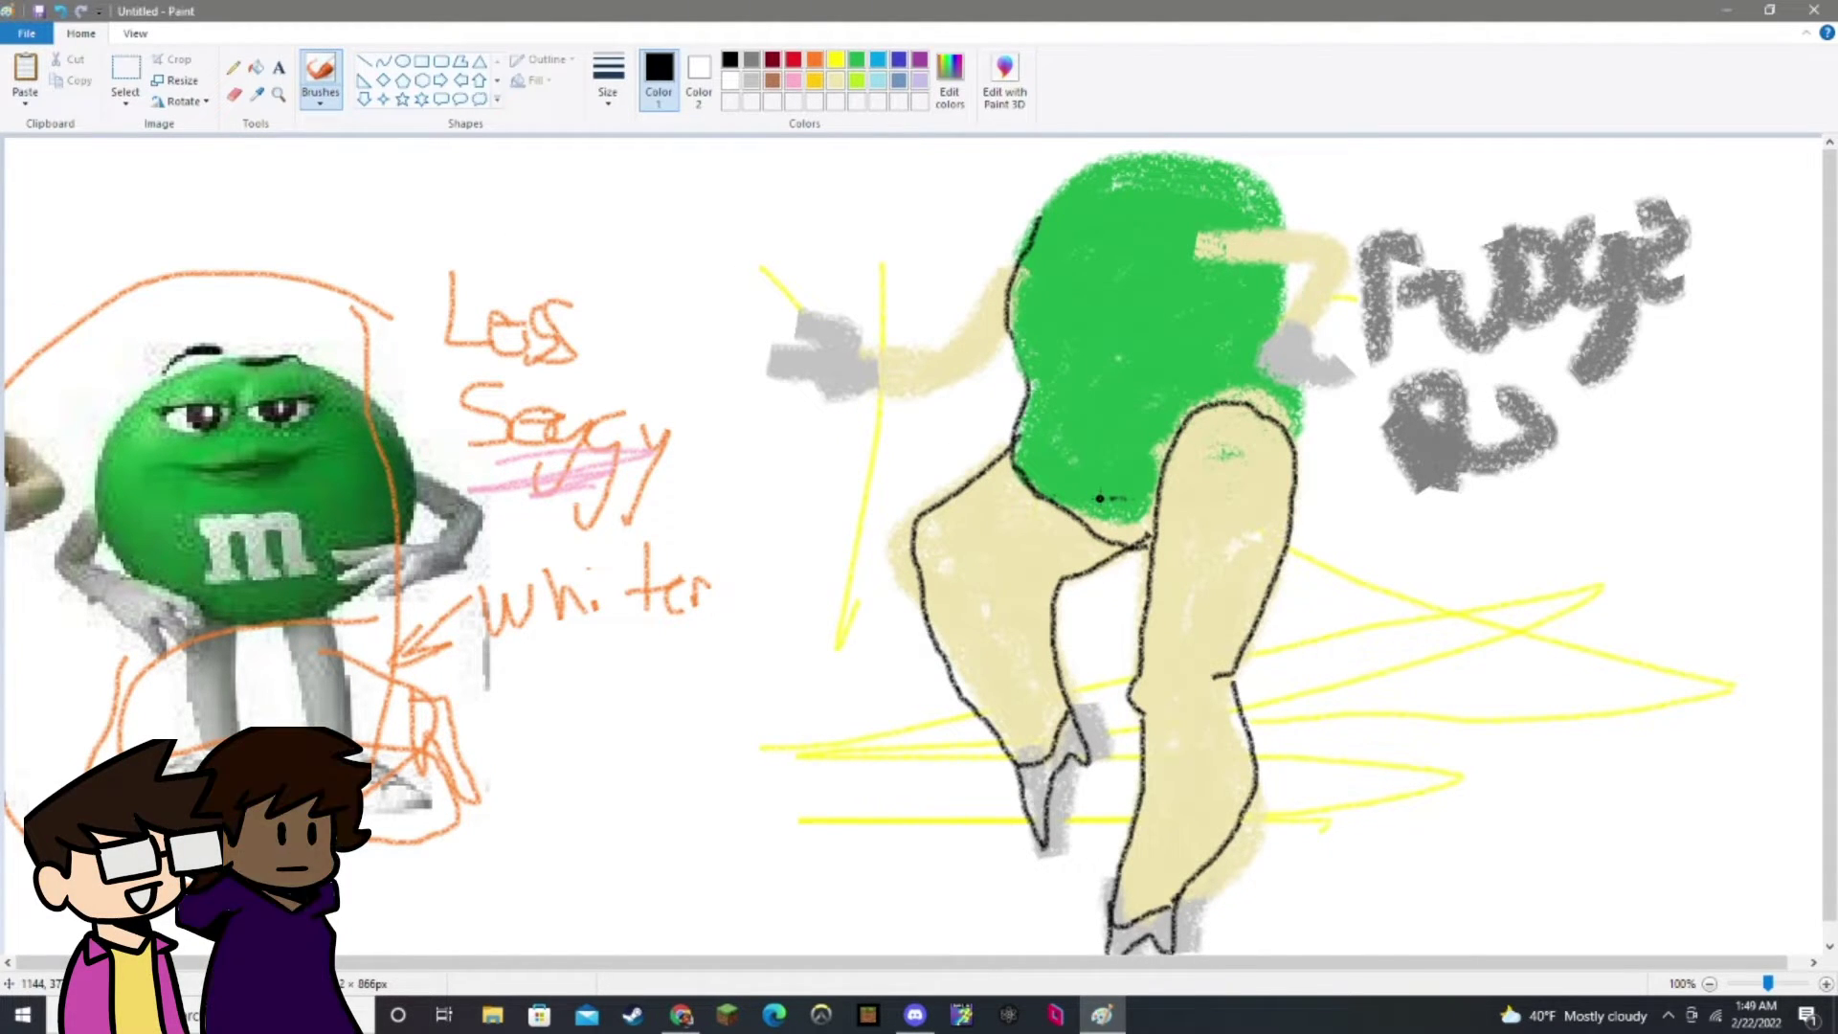
left_click_drag(1086, 481, 1082, 504)
key("ctrl+z")
key("ctrl+z")
key("ctrl+z")
mouse_move(1000, 447)
left_mouse_down()
mouse_move(1089, 524)
mouse_move(1149, 532)
left_mouse_up()
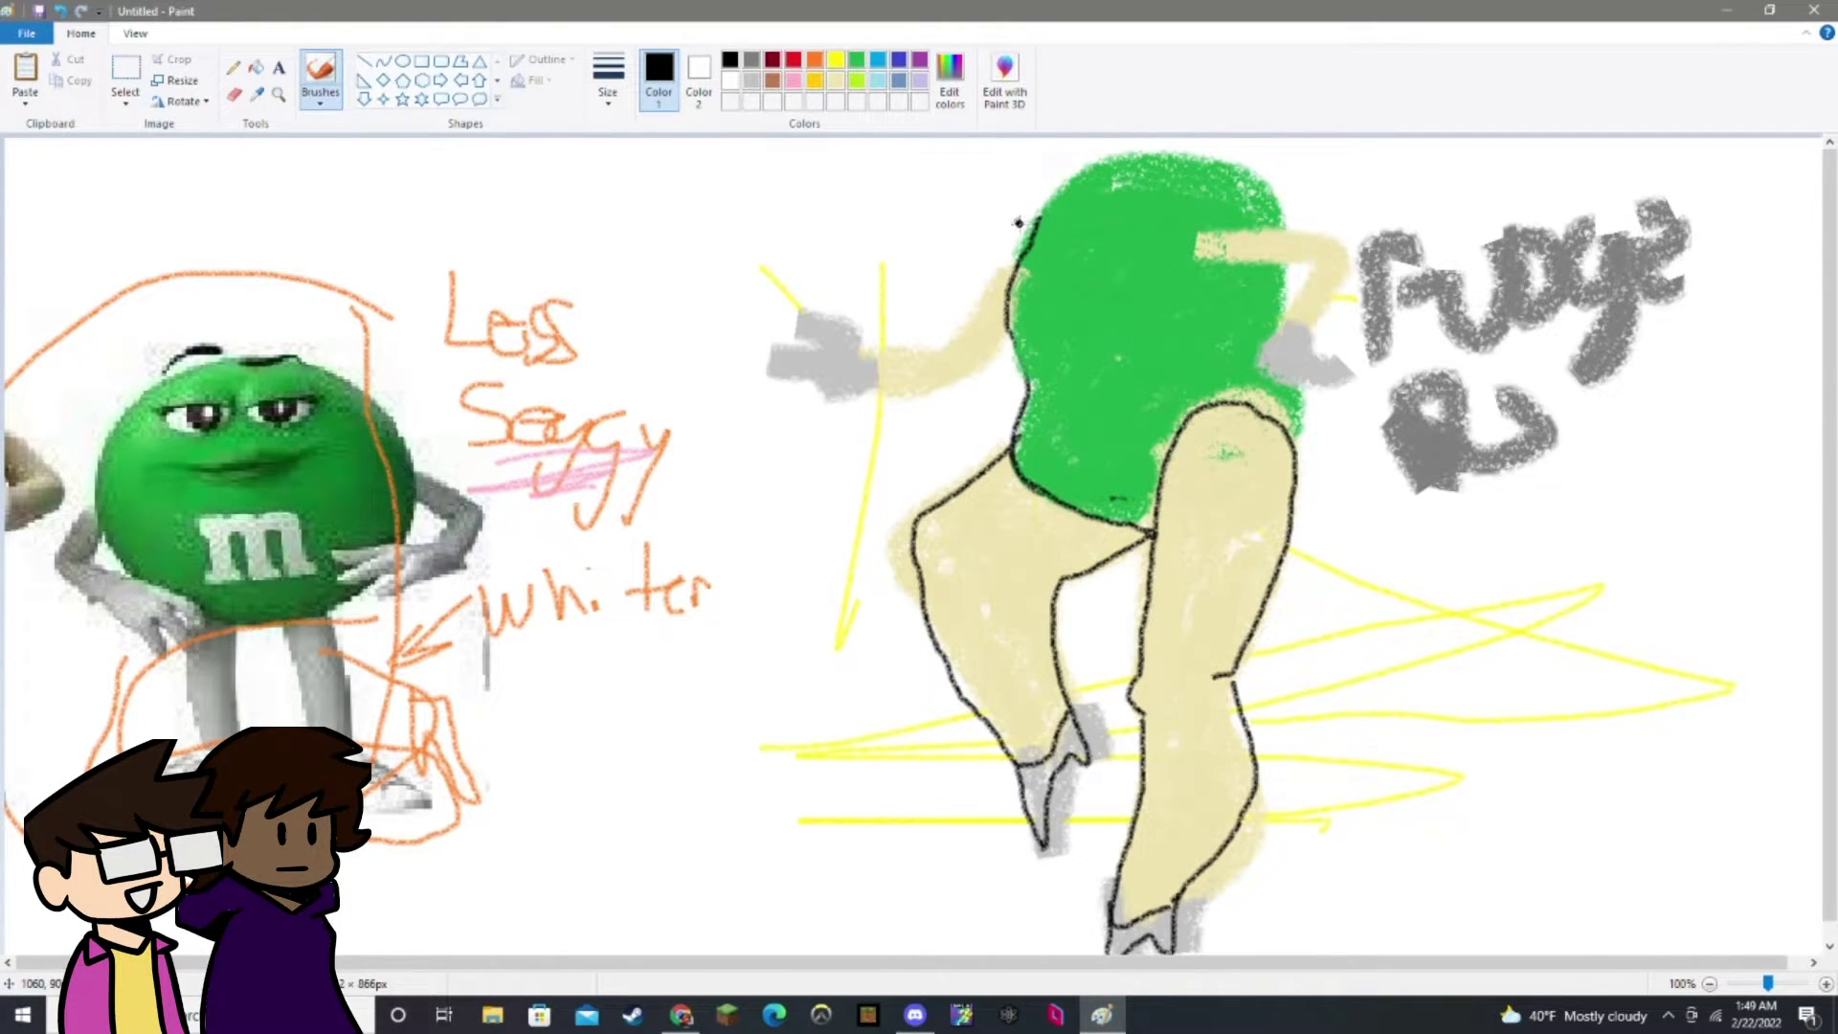
Outline the body's top and both arms with their hands in black, and circle the elbows on the original picture.
mouse_move(1045, 222)
left_mouse_down()
mouse_move(1202, 156)
mouse_move(1267, 189)
mouse_move(1281, 230)
mouse_move(1206, 236)
mouse_move(1298, 268)
mouse_move(1289, 321)
mouse_move(1311, 317)
mouse_move(1327, 260)
mouse_move(1294, 229)
mouse_move(1308, 337)
mouse_move(1280, 327)
mouse_move(1318, 318)
mouse_move(1311, 355)
mouse_move(1279, 327)
mouse_move(1298, 382)
left_mouse_up()
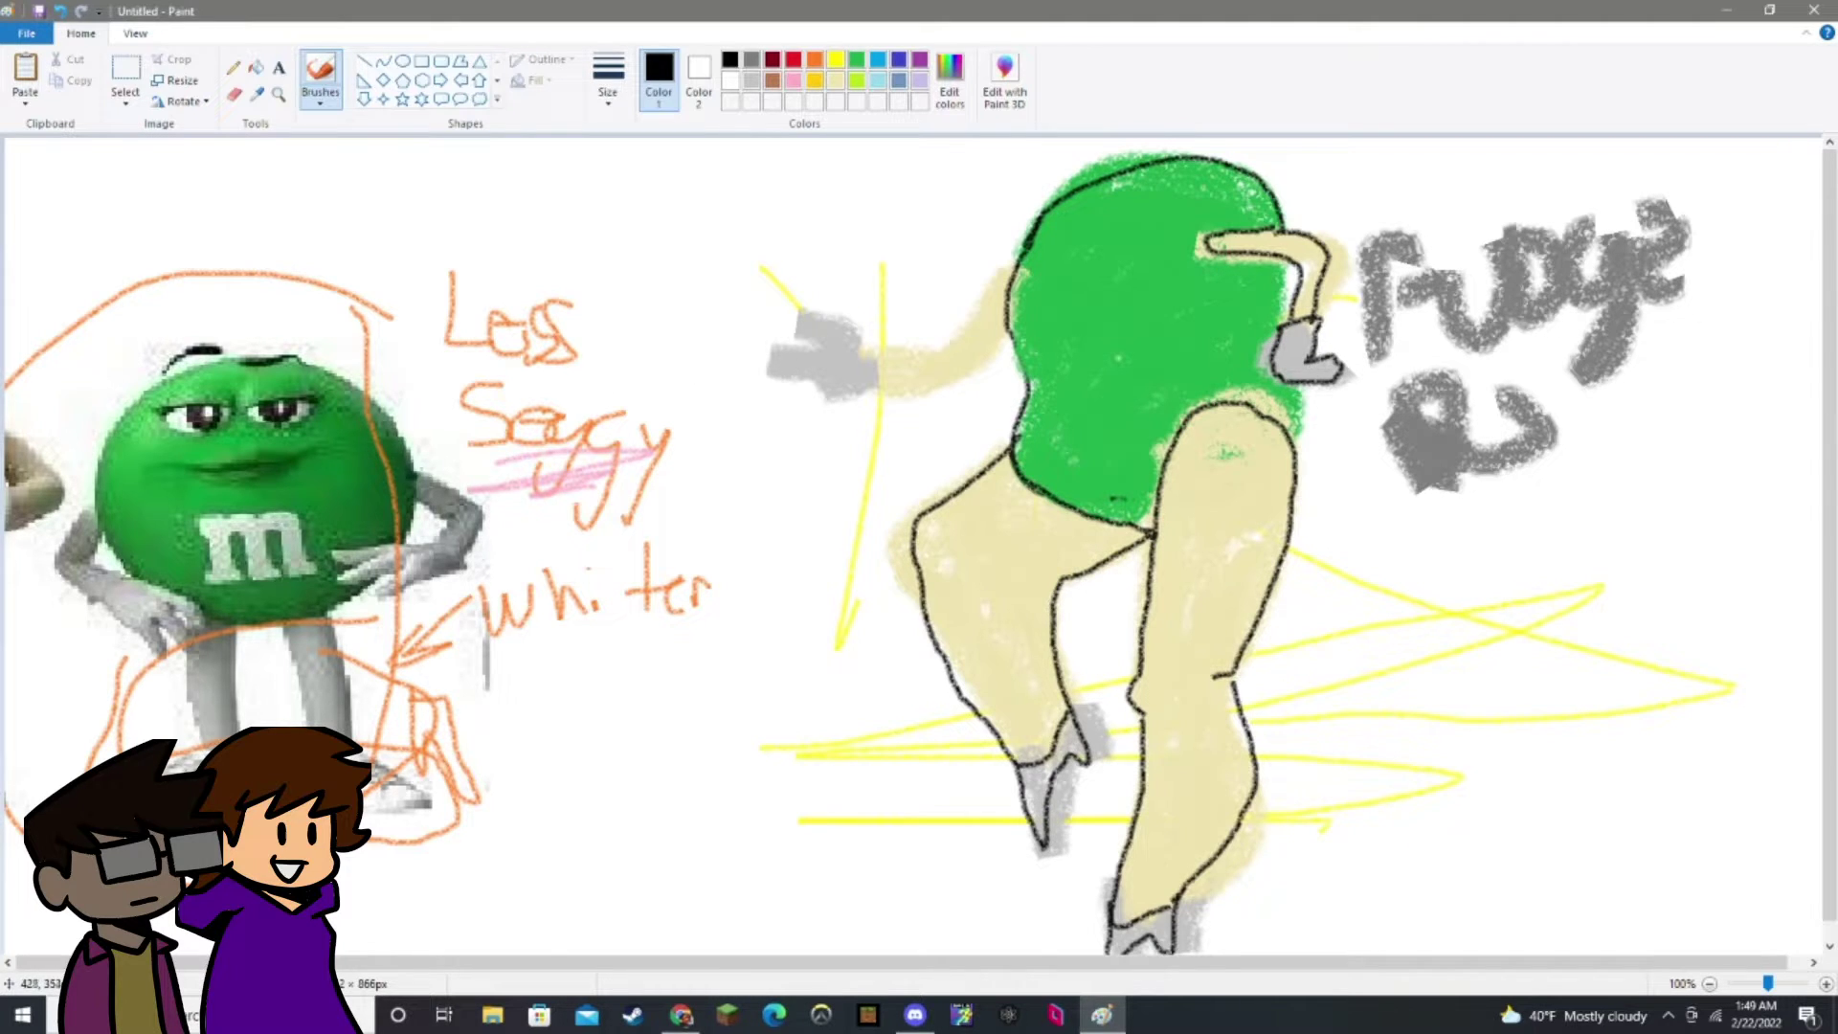
mouse_move(424, 462)
left_mouse_down()
mouse_move(494, 531)
mouse_move(434, 544)
mouse_move(426, 464)
left_mouse_up()
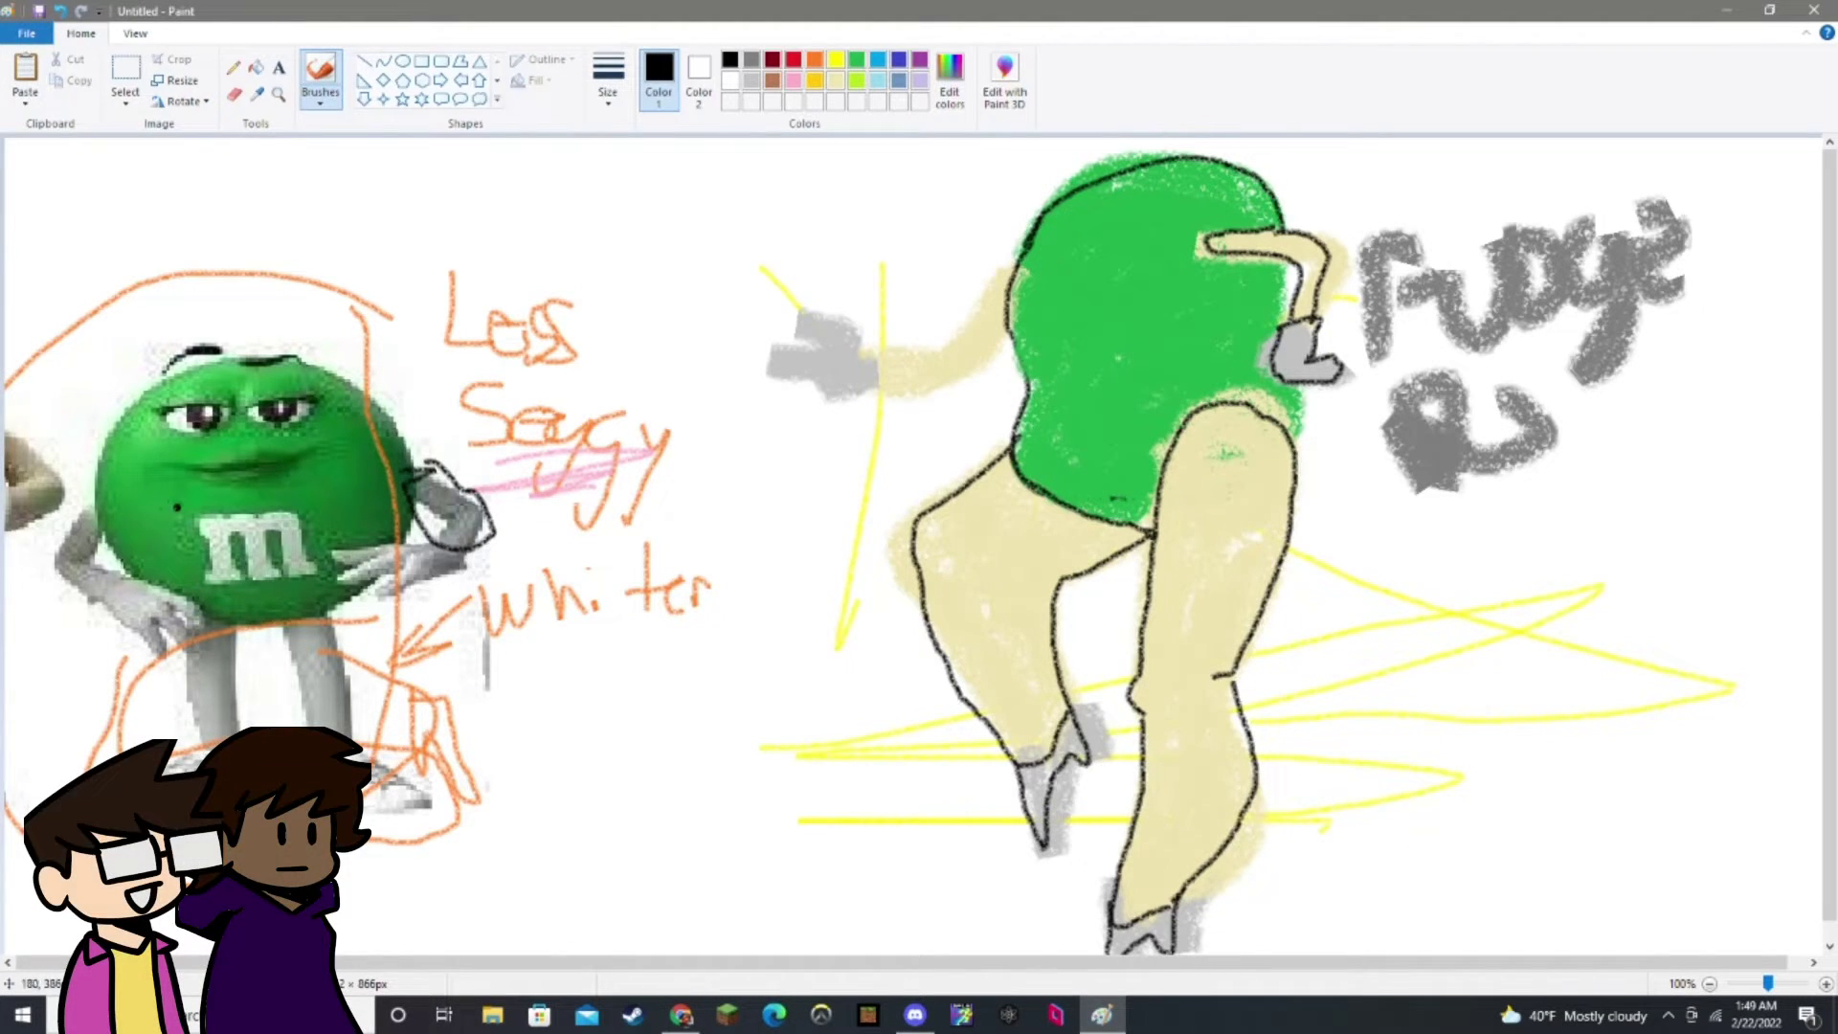
left_click_drag(75, 579, 151, 537)
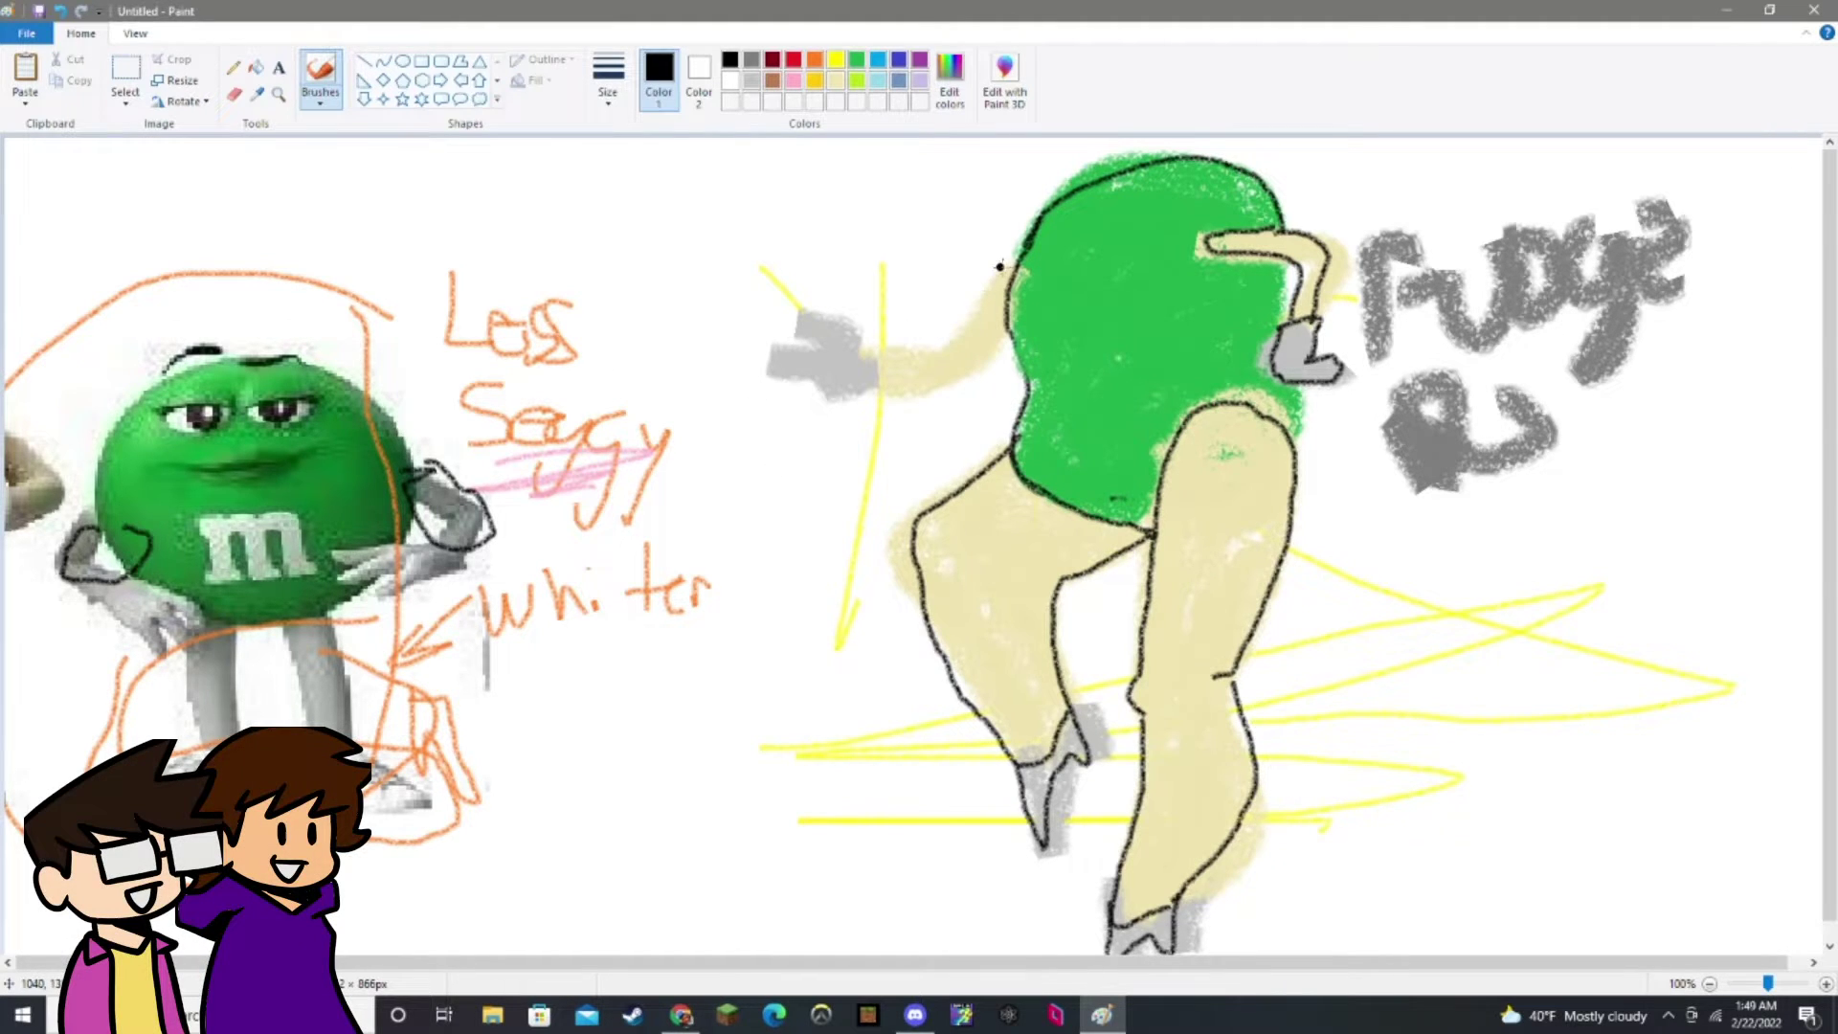
mouse_move(1007, 265)
left_mouse_down()
mouse_move(873, 388)
mouse_move(880, 349)
mouse_move(866, 357)
mouse_move(855, 311)
mouse_move(827, 326)
mouse_move(840, 366)
left_mouse_up()
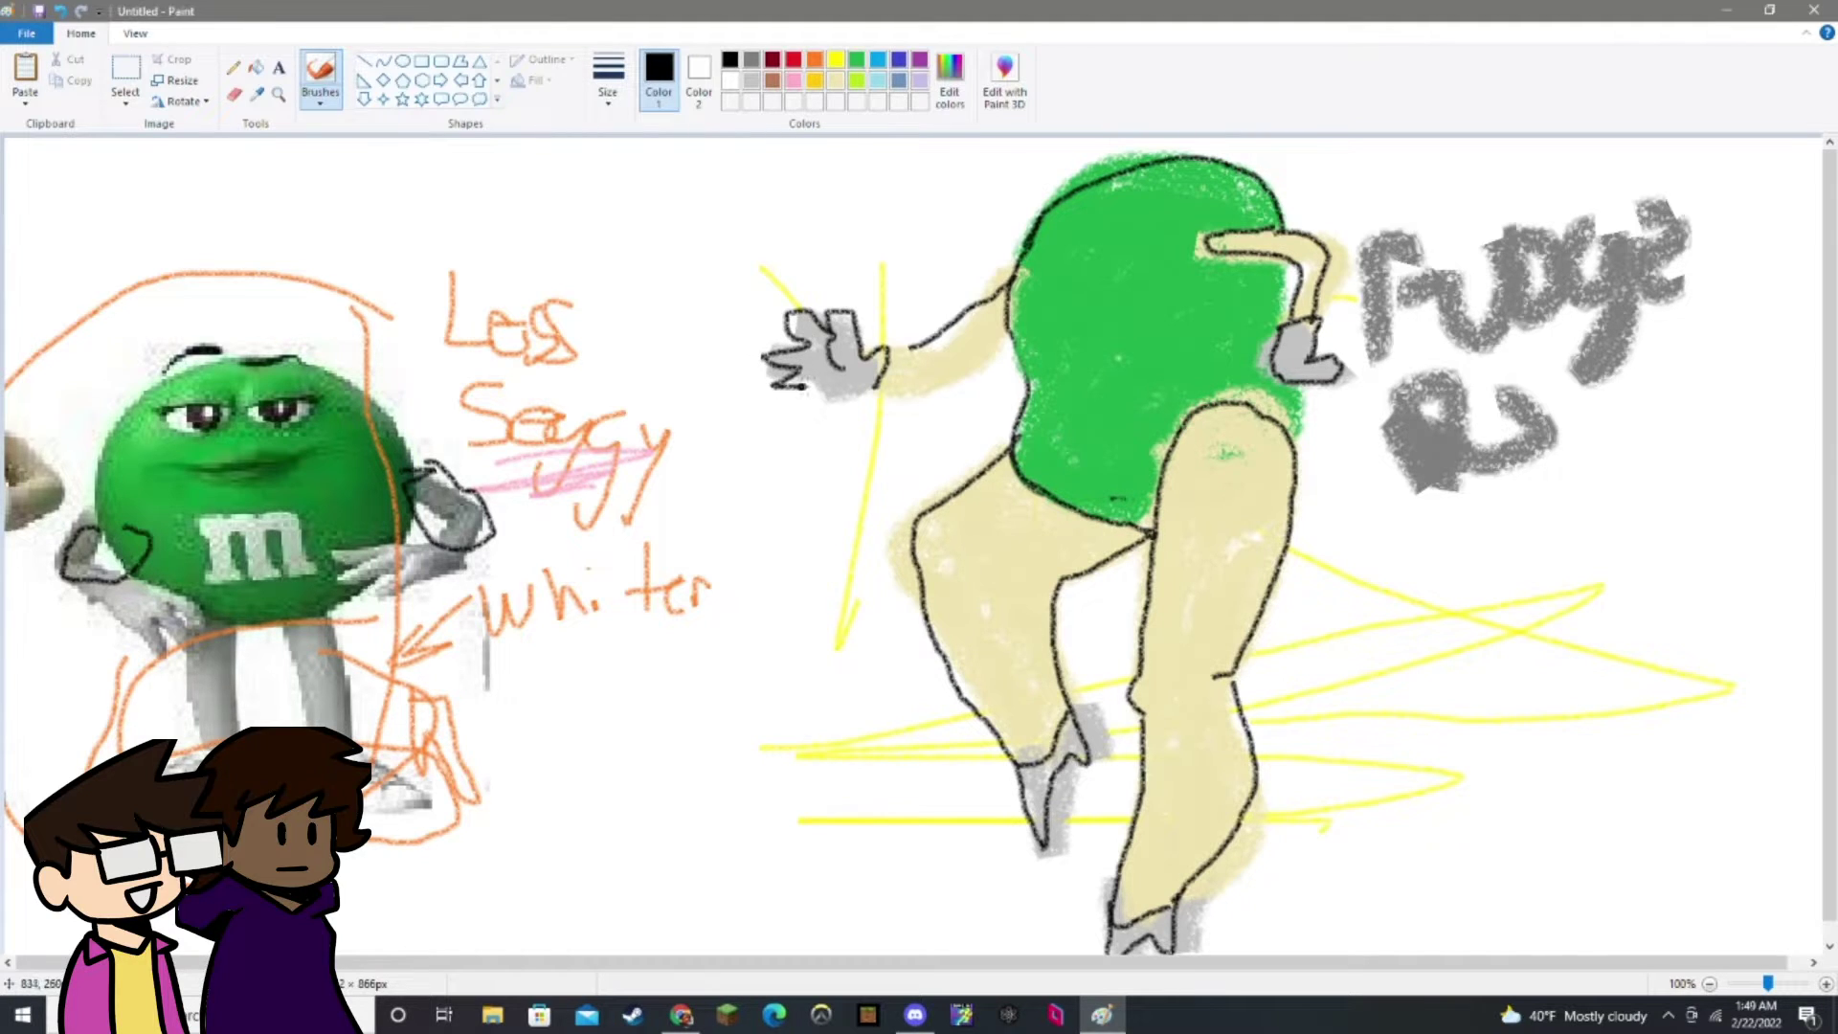
mouse_move(834, 382)
left_mouse_down()
mouse_move(942, 377)
mouse_move(981, 341)
mouse_move(893, 350)
left_mouse_up()
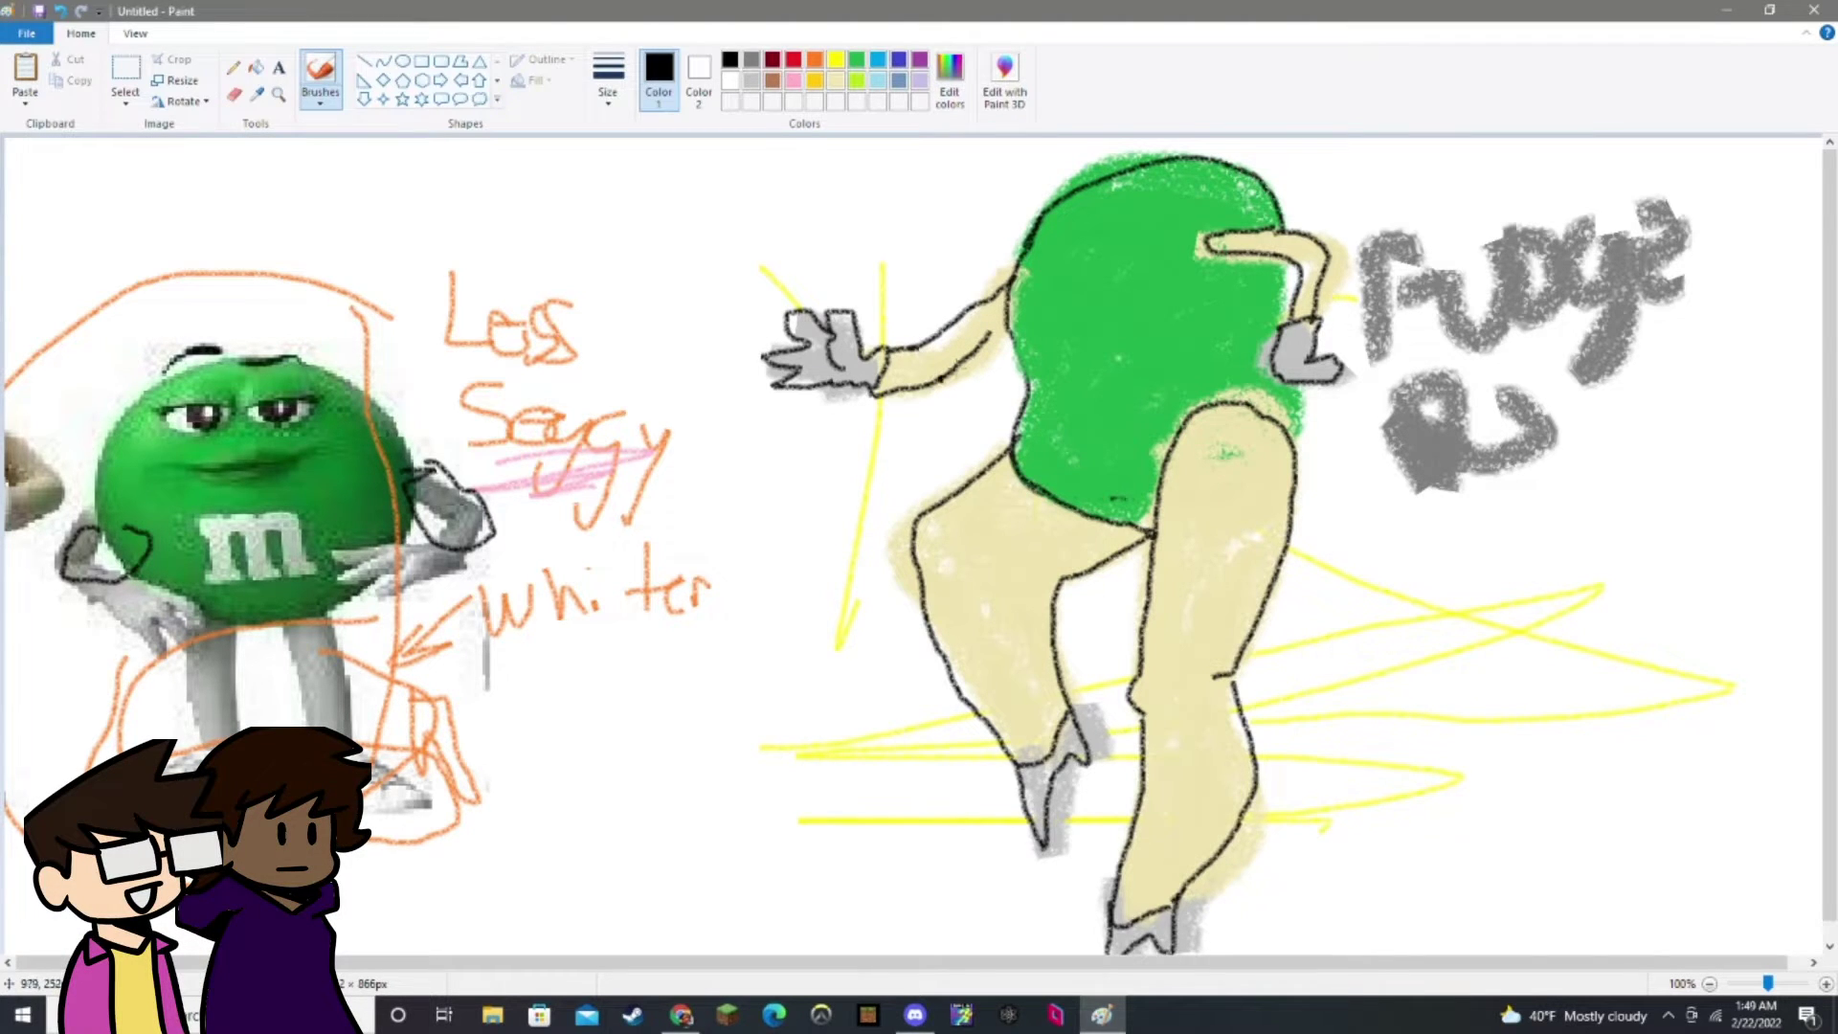
Draw a white letter "m" on the lower part of the green body.
left_click(731, 81)
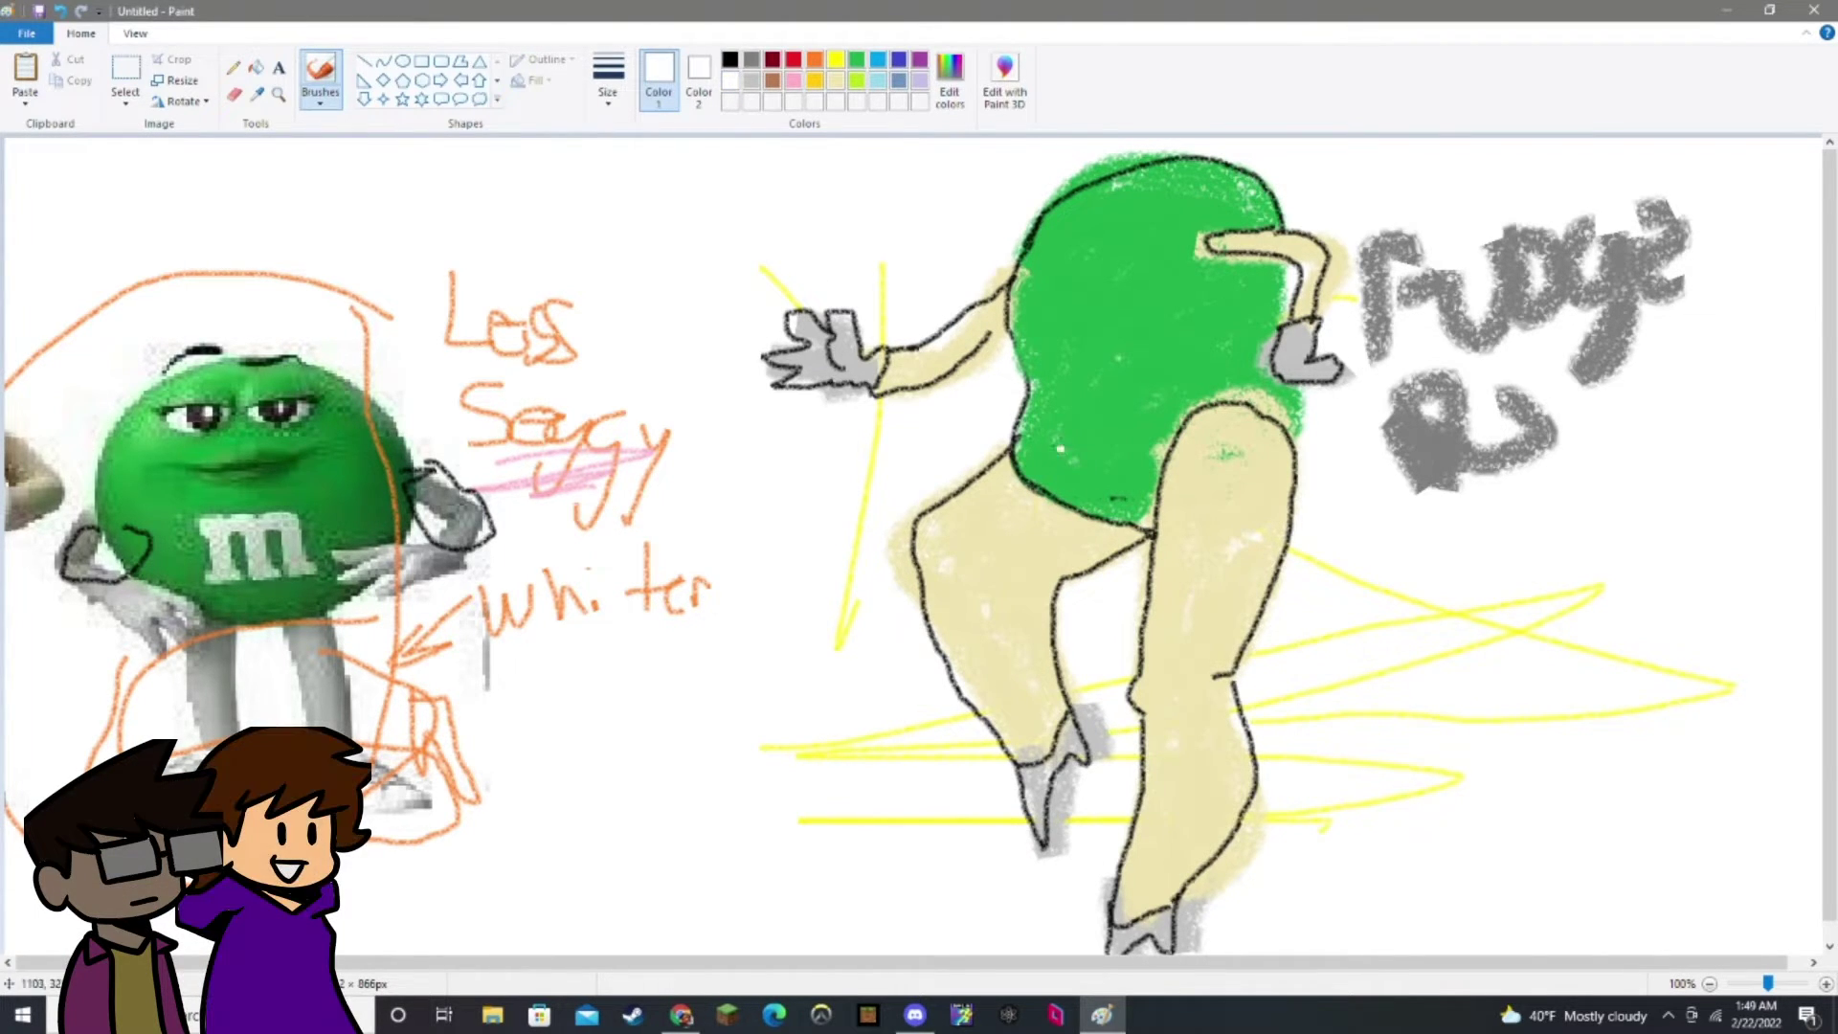
left_click_drag(1045, 426, 1050, 455)
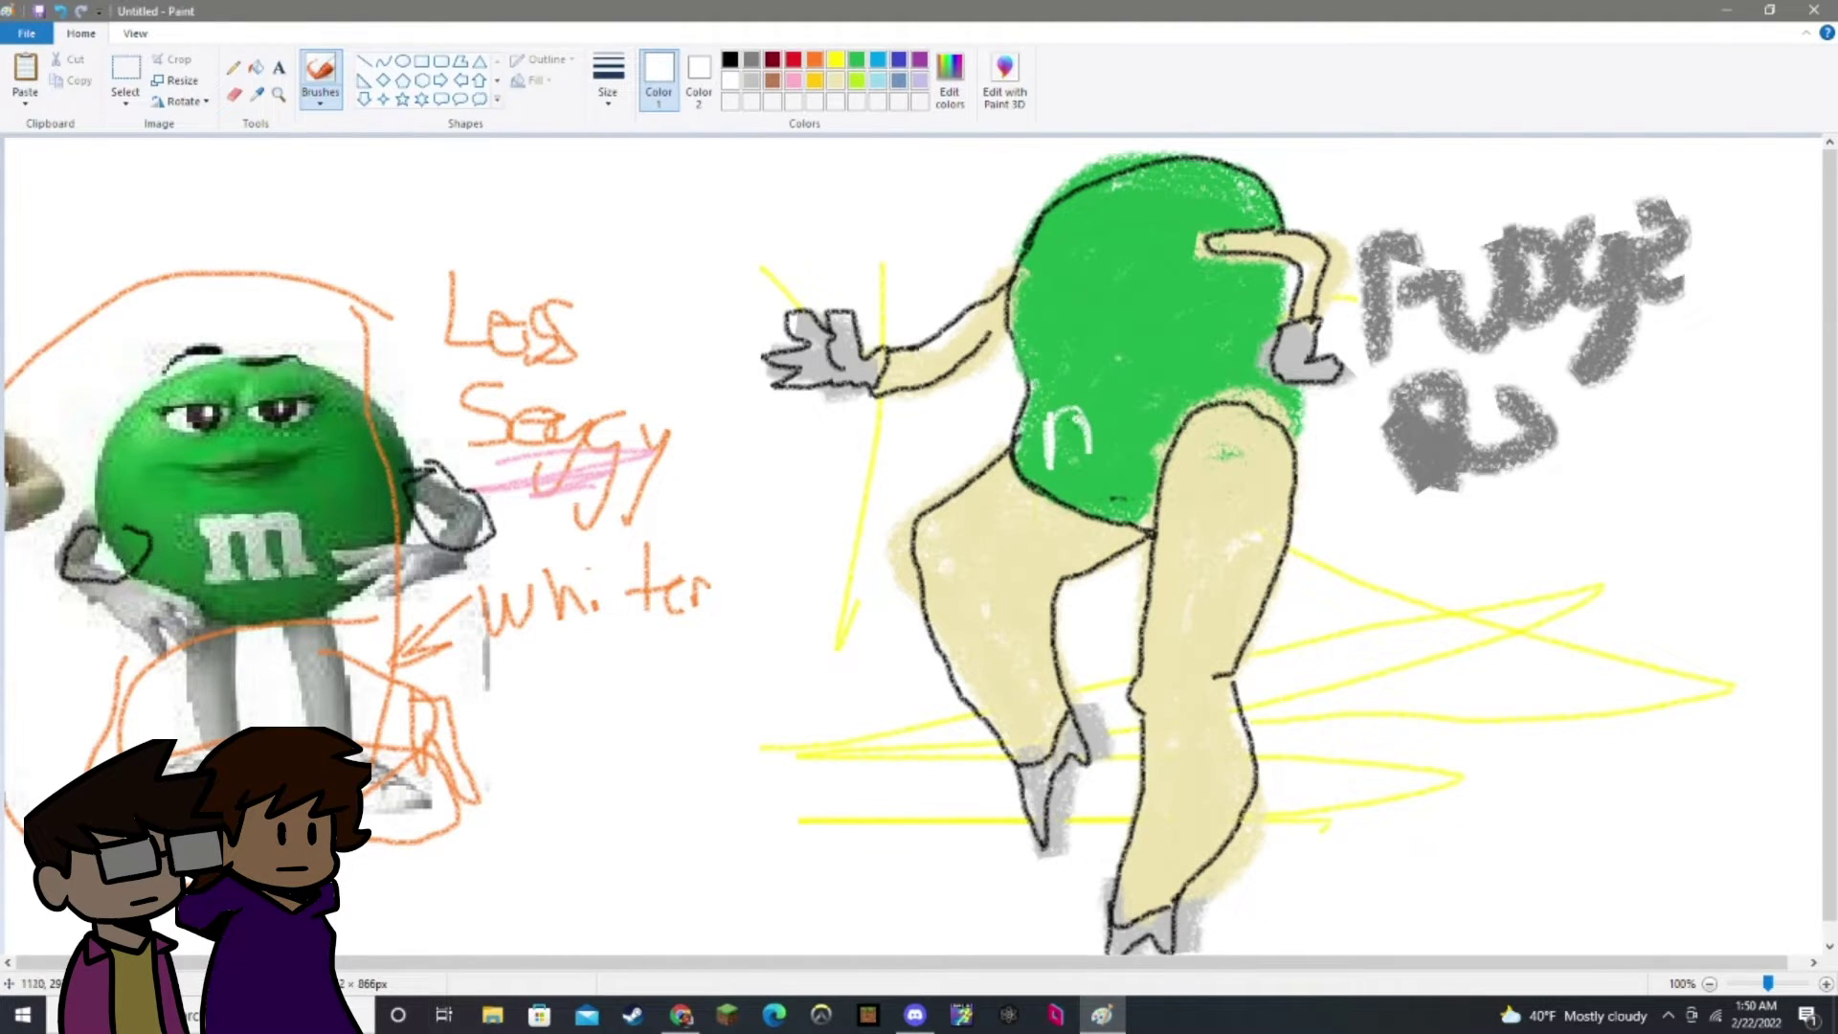
mouse_move(1052, 438)
left_mouse_down()
mouse_move(1089, 402)
mouse_move(1091, 426)
mouse_move(1130, 421)
mouse_move(1053, 479)
left_mouse_up()
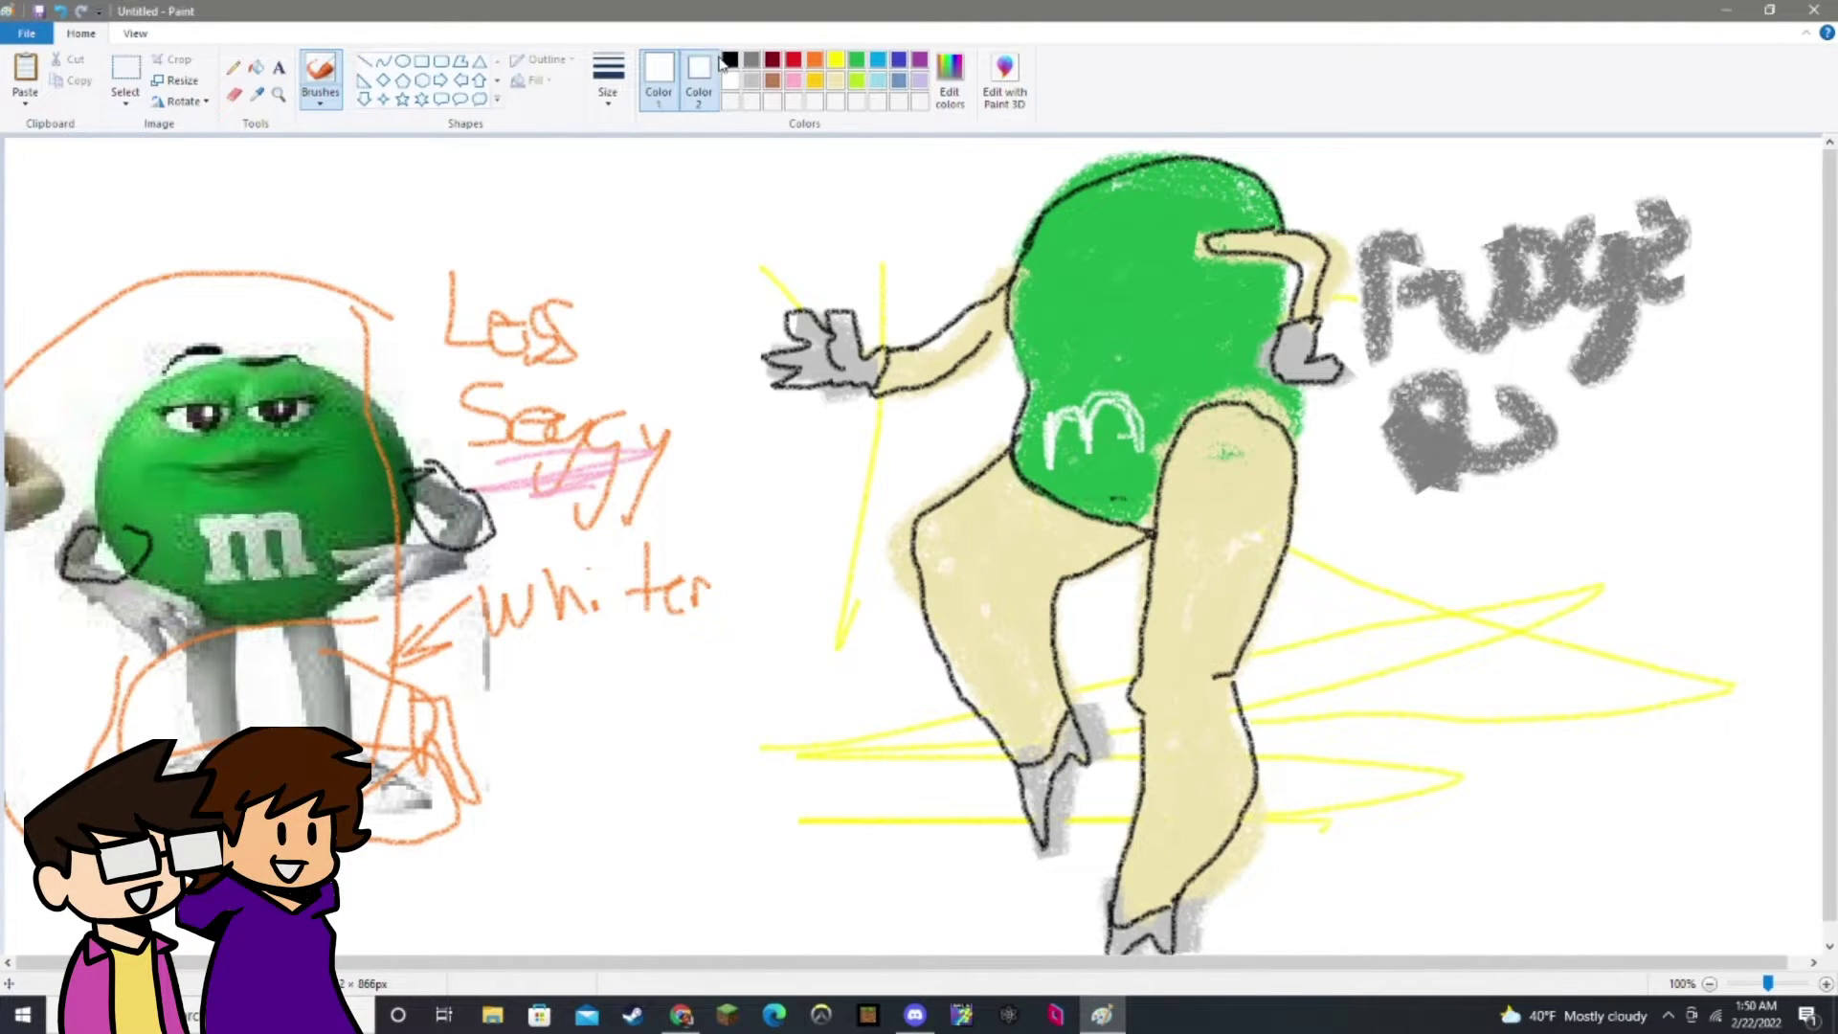
Set the secondary color to black and paint two white oval eyes on the upper part of the green body.
left_click(699, 82)
left_click(729, 61)
left_click(659, 81)
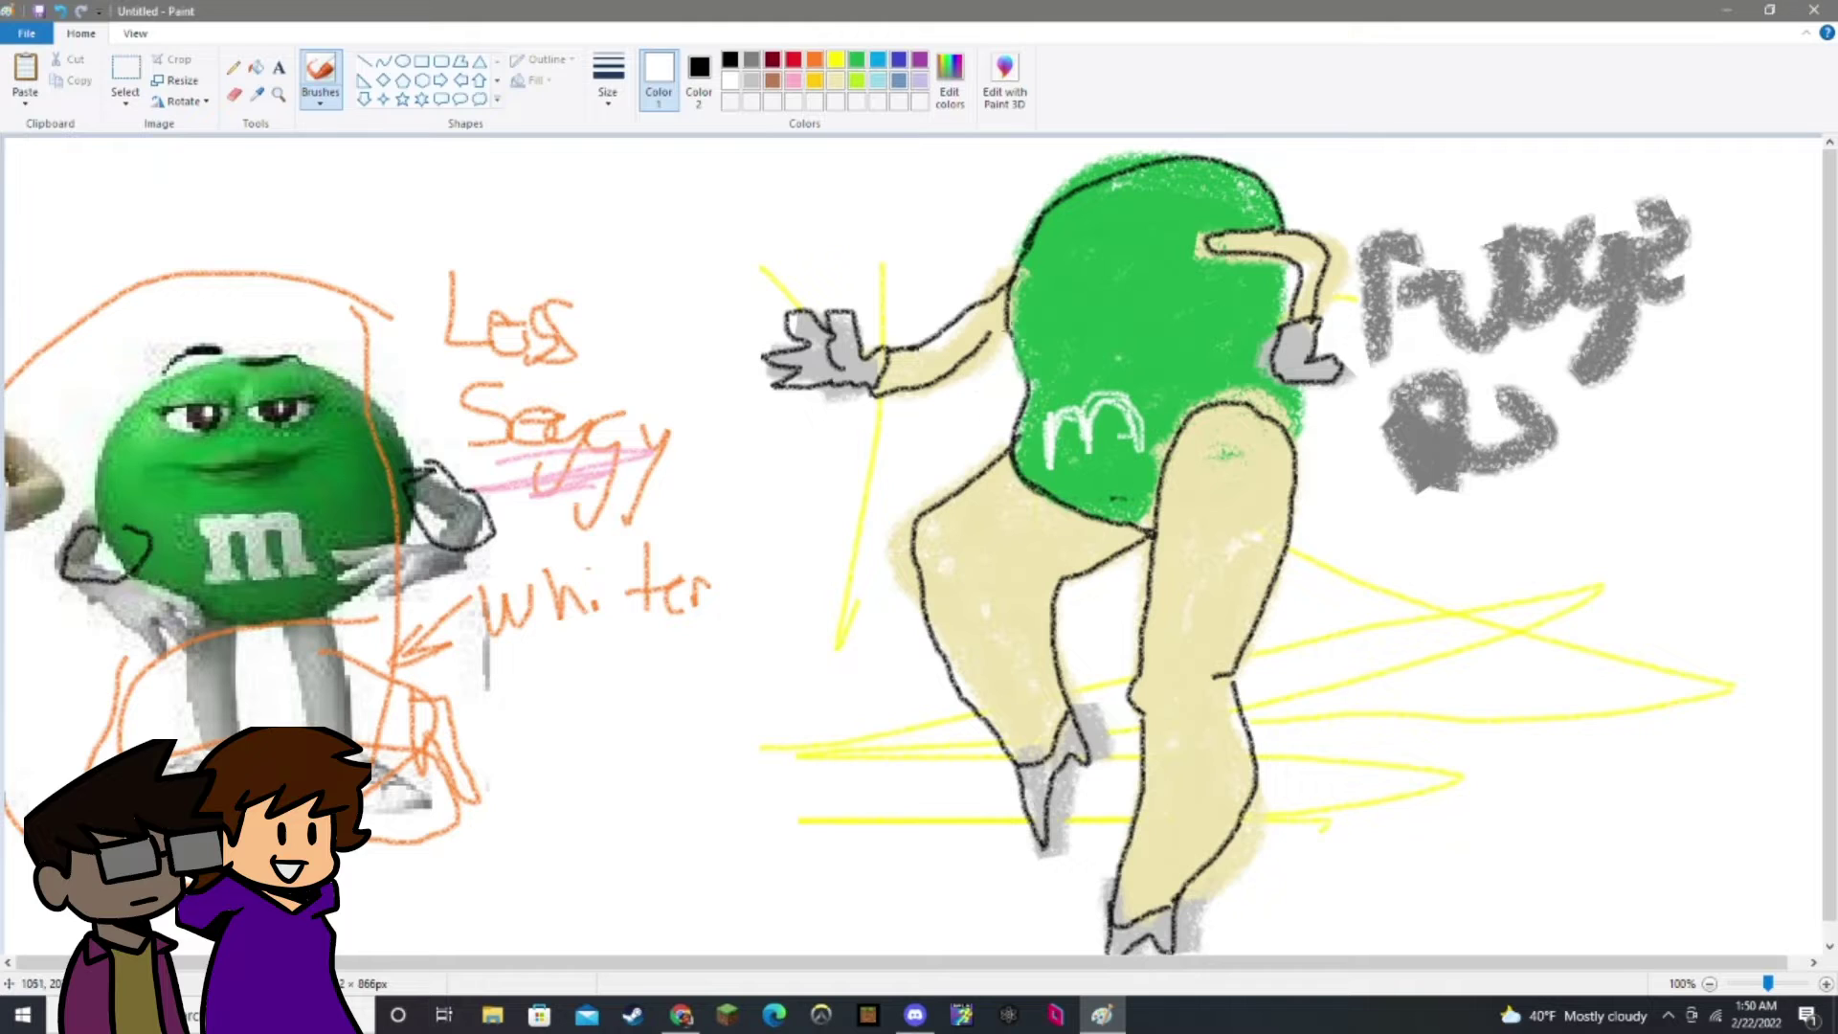
left_click(730, 61)
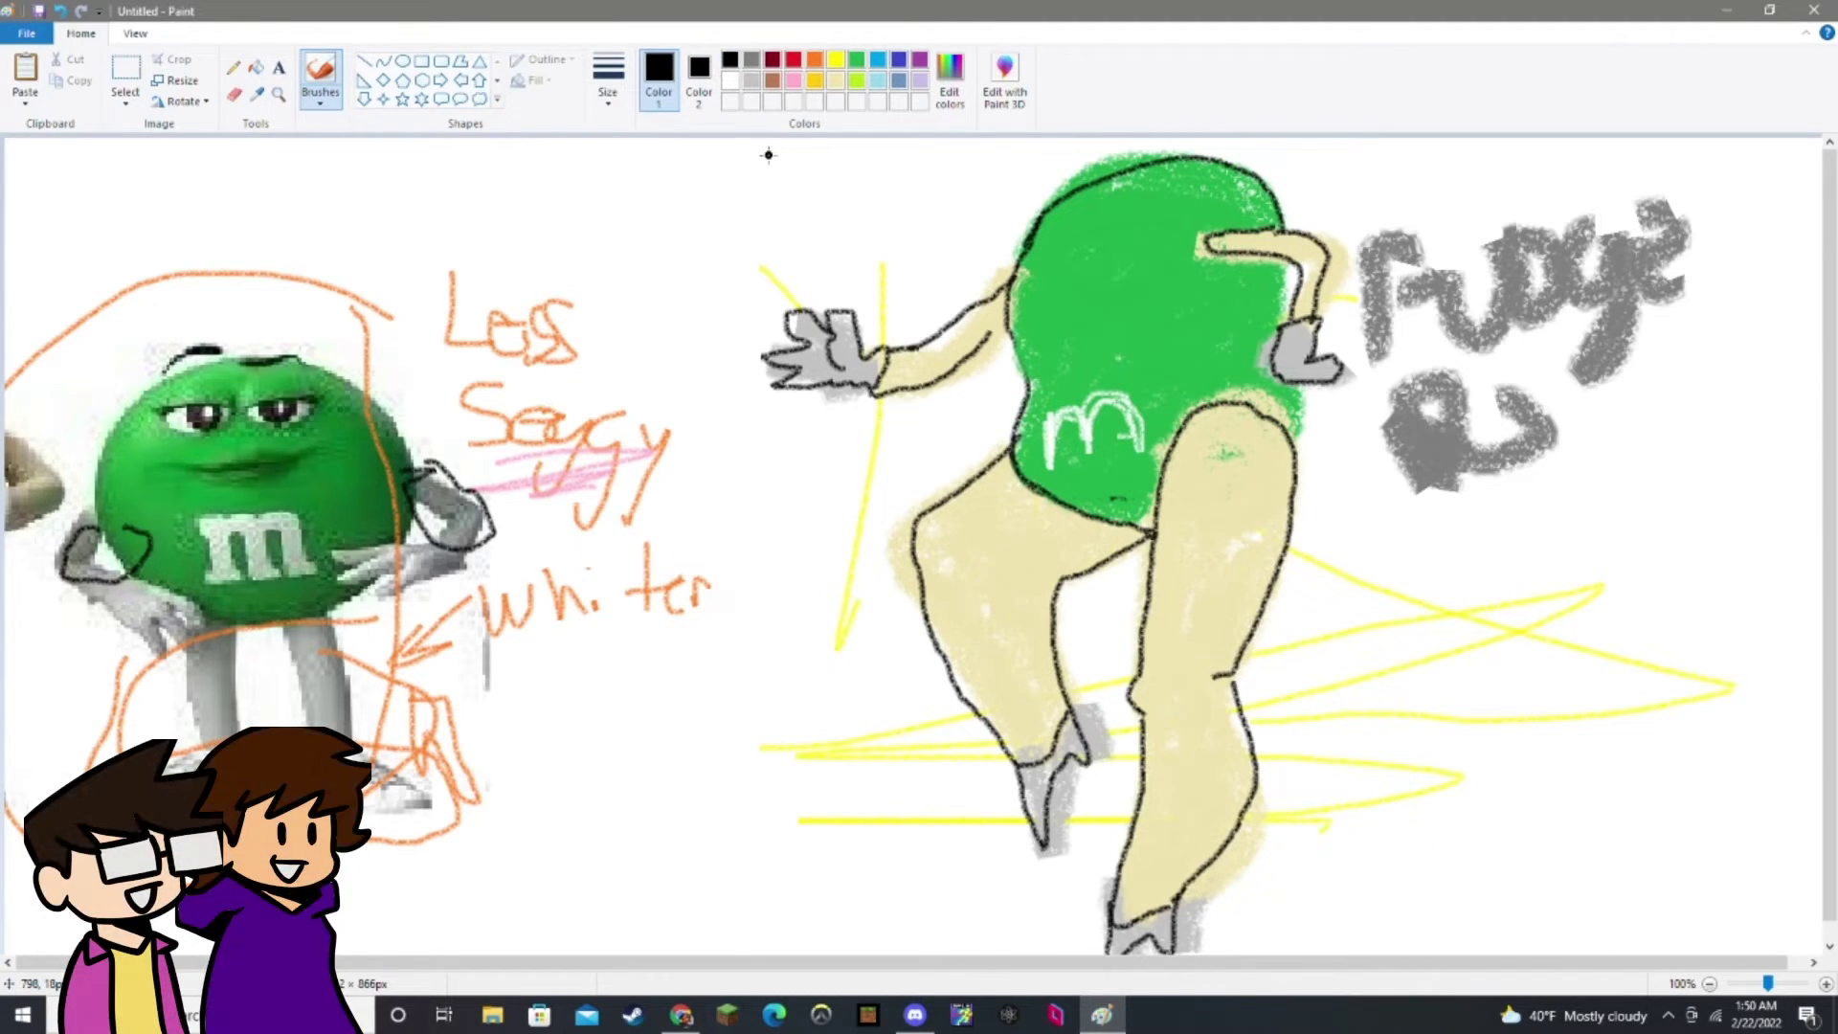
left_click(731, 84)
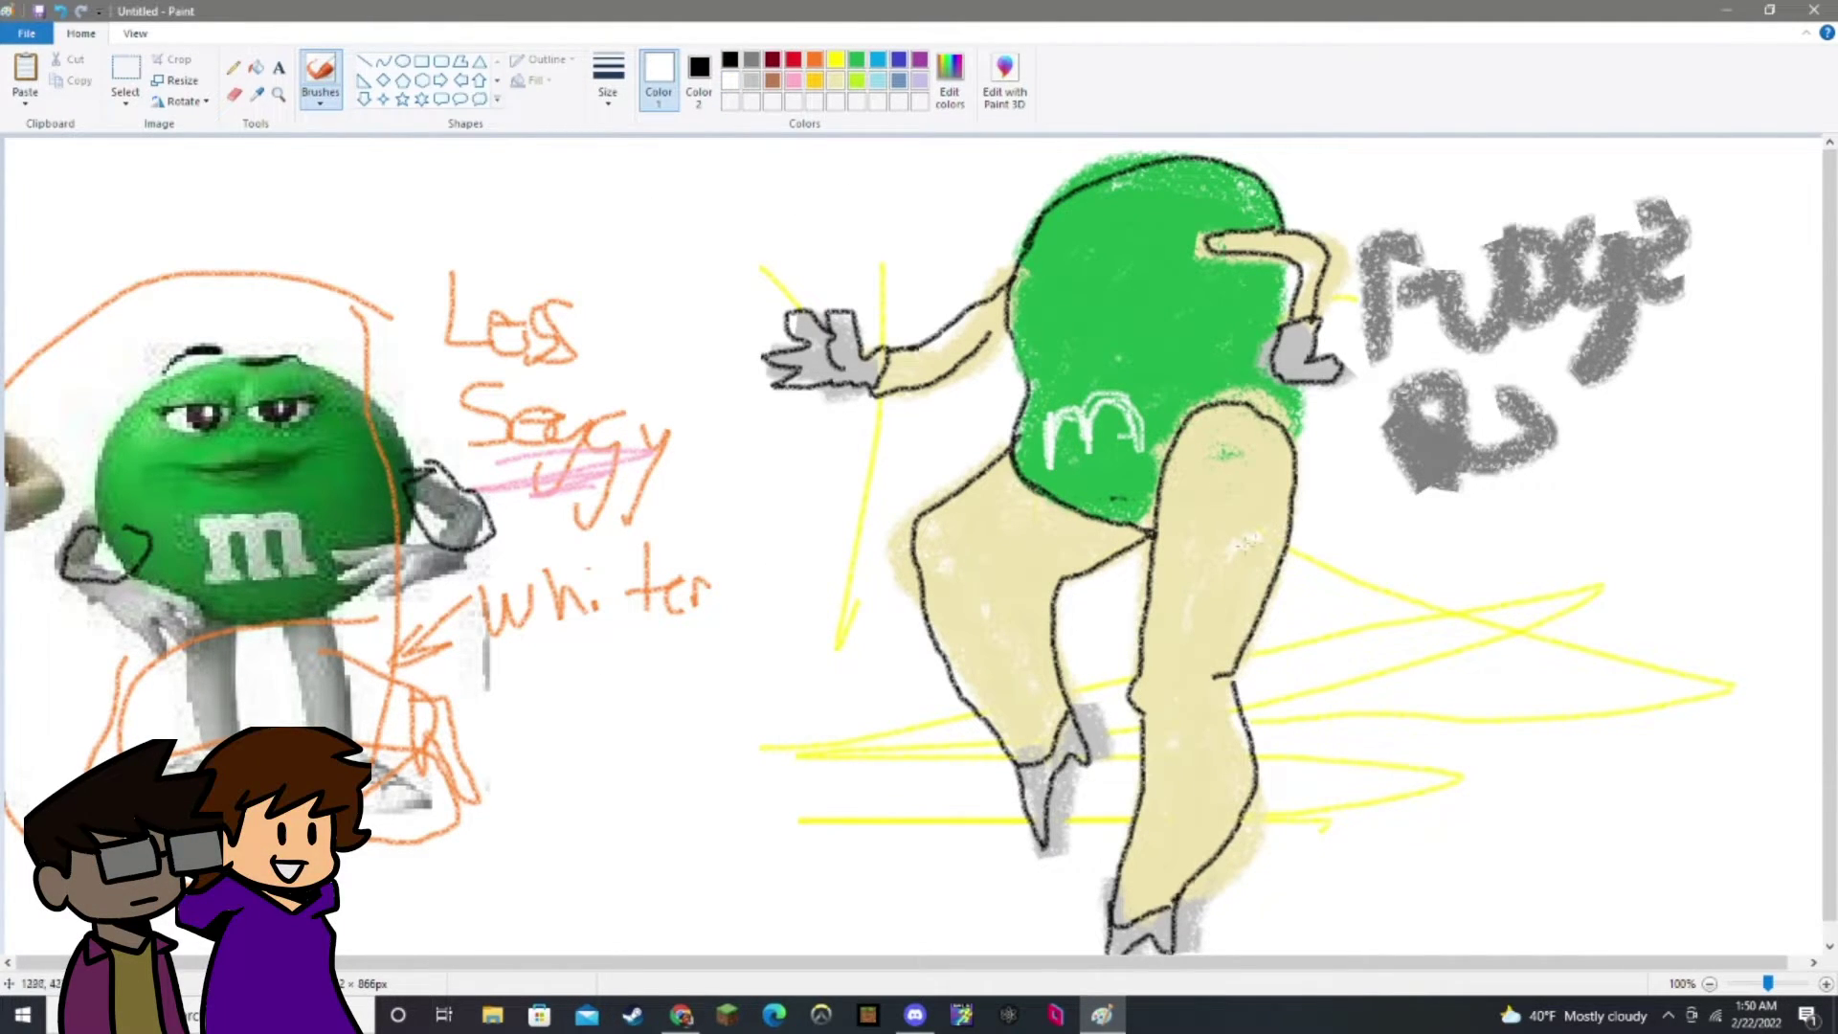
mouse_move(1149, 222)
left_mouse_down()
mouse_move(1182, 216)
mouse_move(1089, 227)
mouse_move(1156, 214)
left_mouse_up()
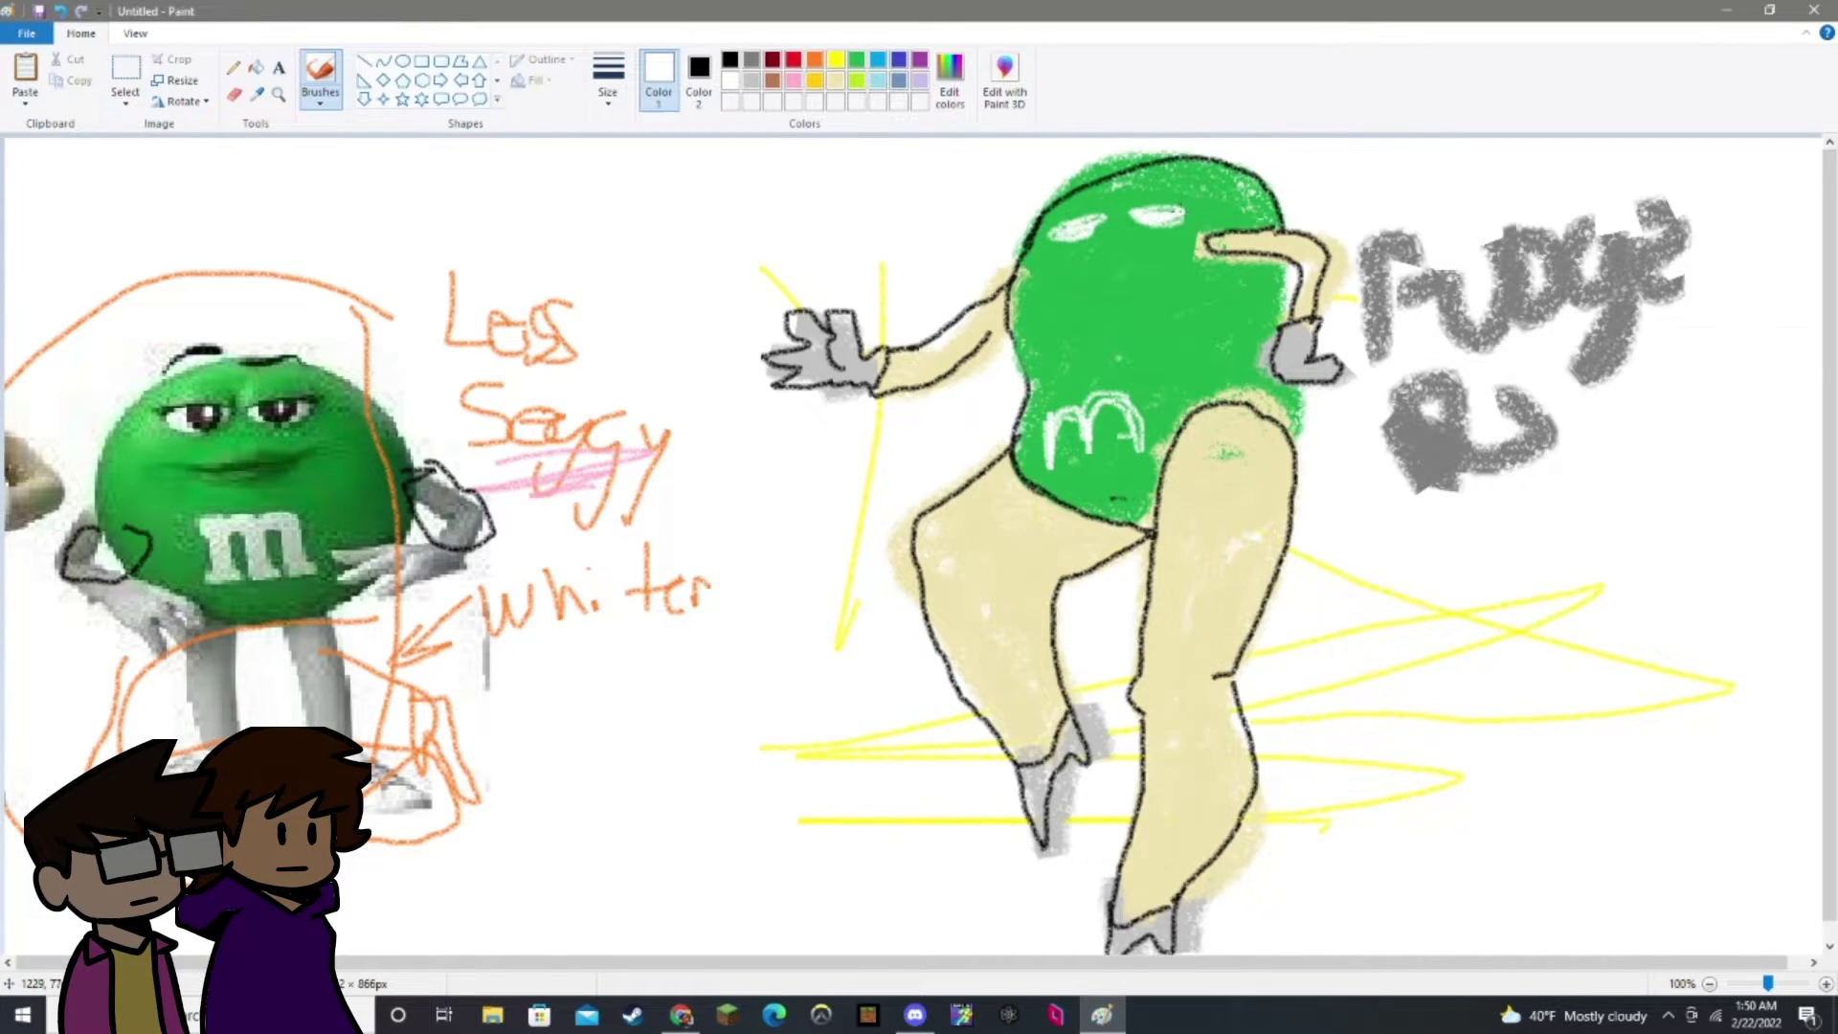
Draw black outlines and eyelashes around both white eyes.
left_click(729, 62)
mouse_move(1128, 210)
left_mouse_down()
mouse_move(1208, 203)
mouse_move(1183, 211)
left_mouse_up()
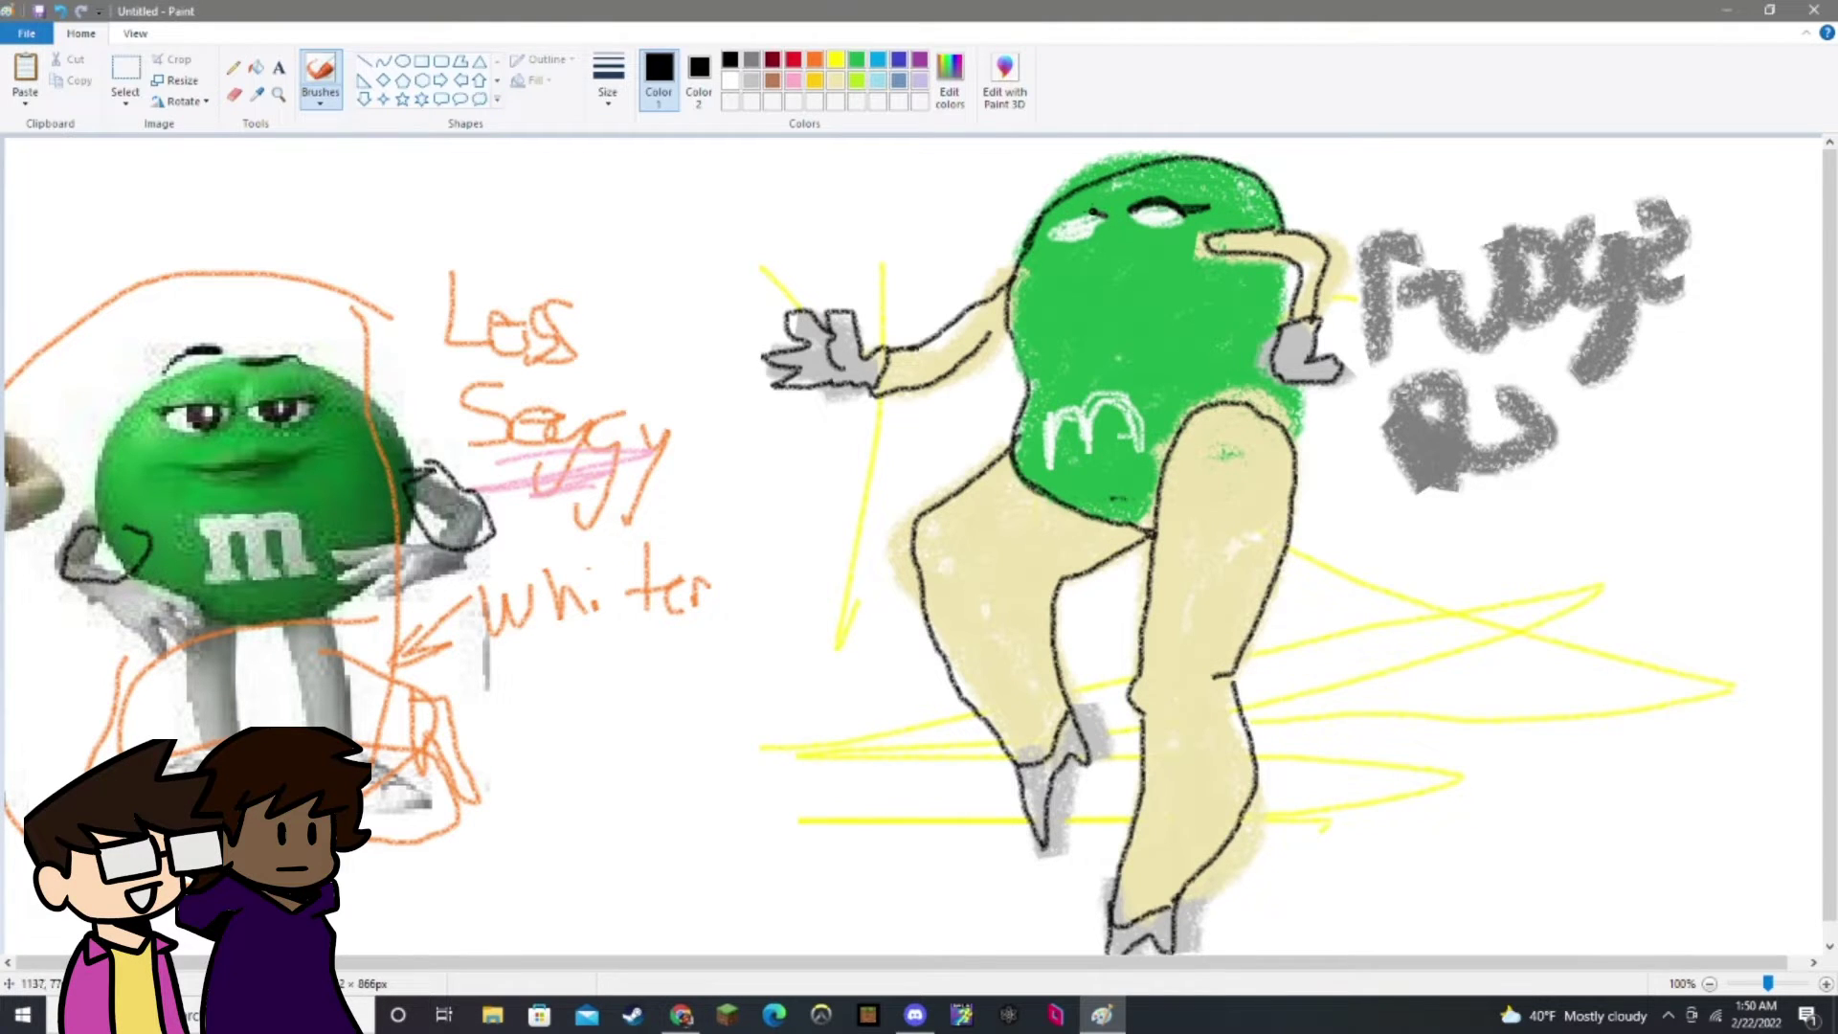
mouse_move(1047, 229)
left_mouse_down()
mouse_move(1107, 222)
mouse_move(1017, 237)
left_mouse_up()
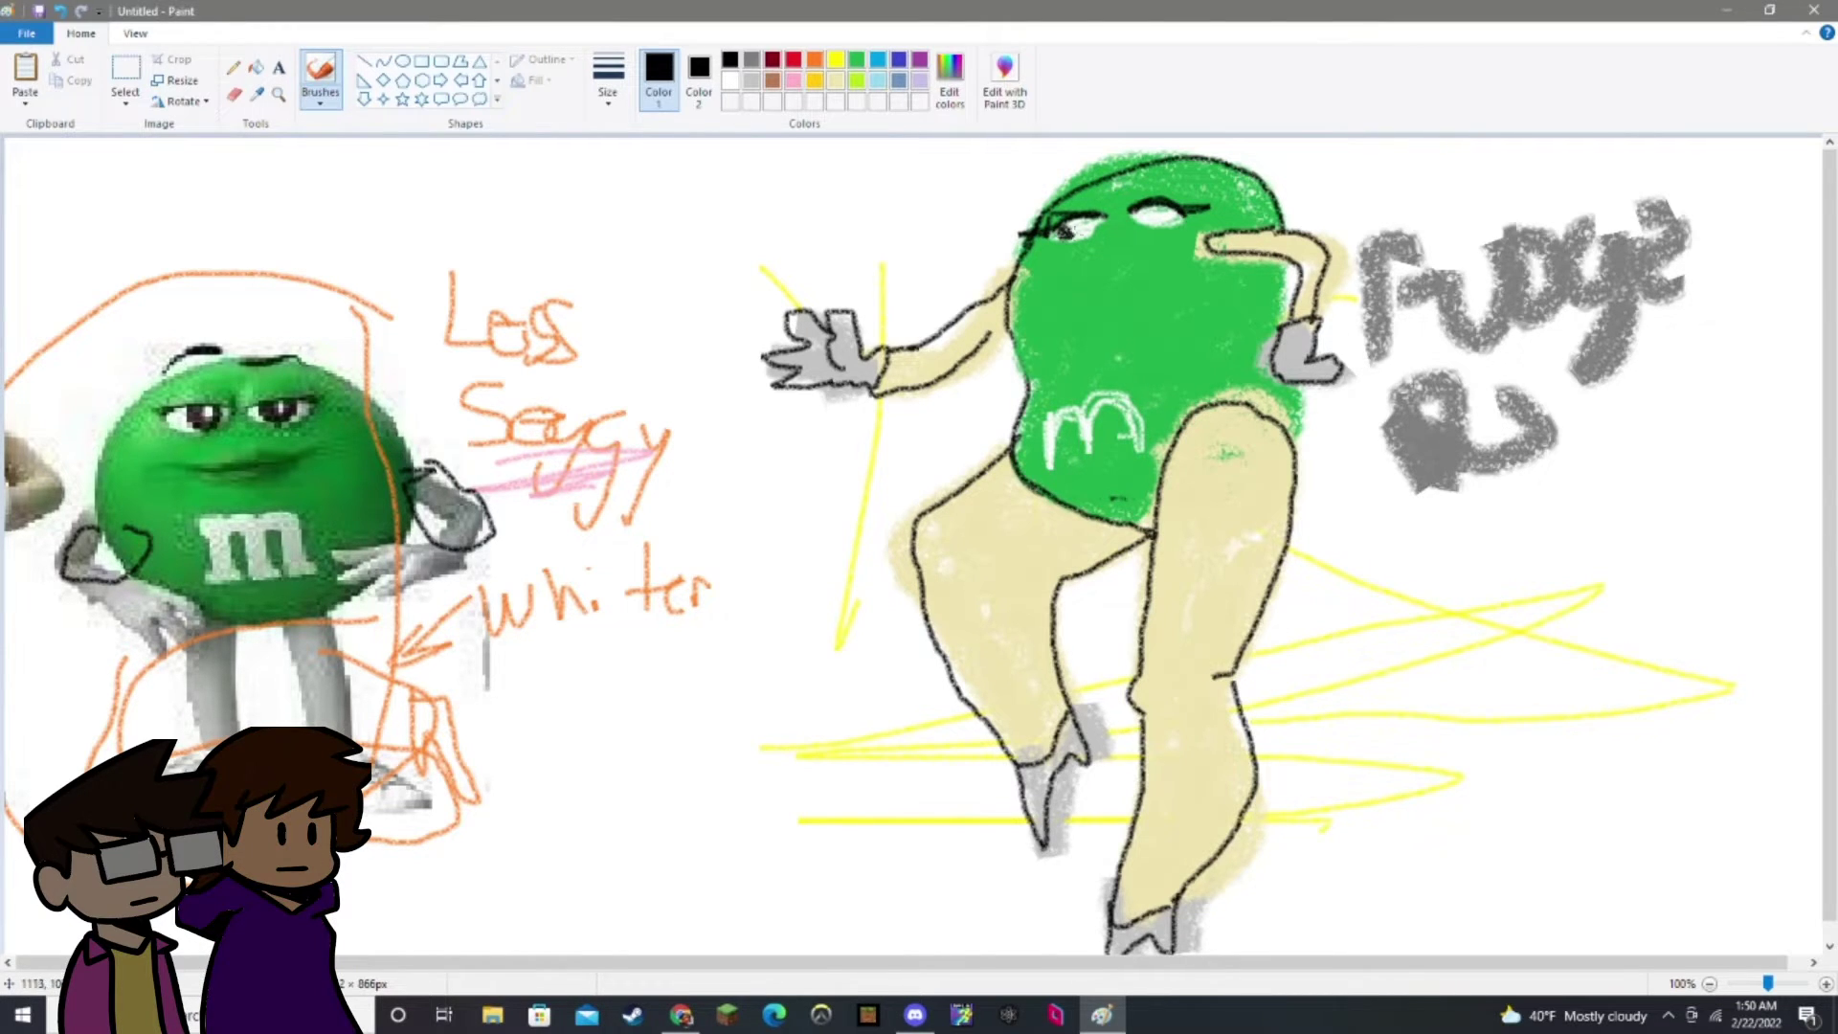
Draw the pupils in the white eyes and a smiling mouth below them in black on the green body.
mouse_move(1157, 212)
left_mouse_down()
mouse_move(1033, 256)
mouse_move(1177, 239)
left_mouse_up()
left_click_drag(1063, 254, 1098, 266)
left_click(1154, 250)
left_click(1101, 268)
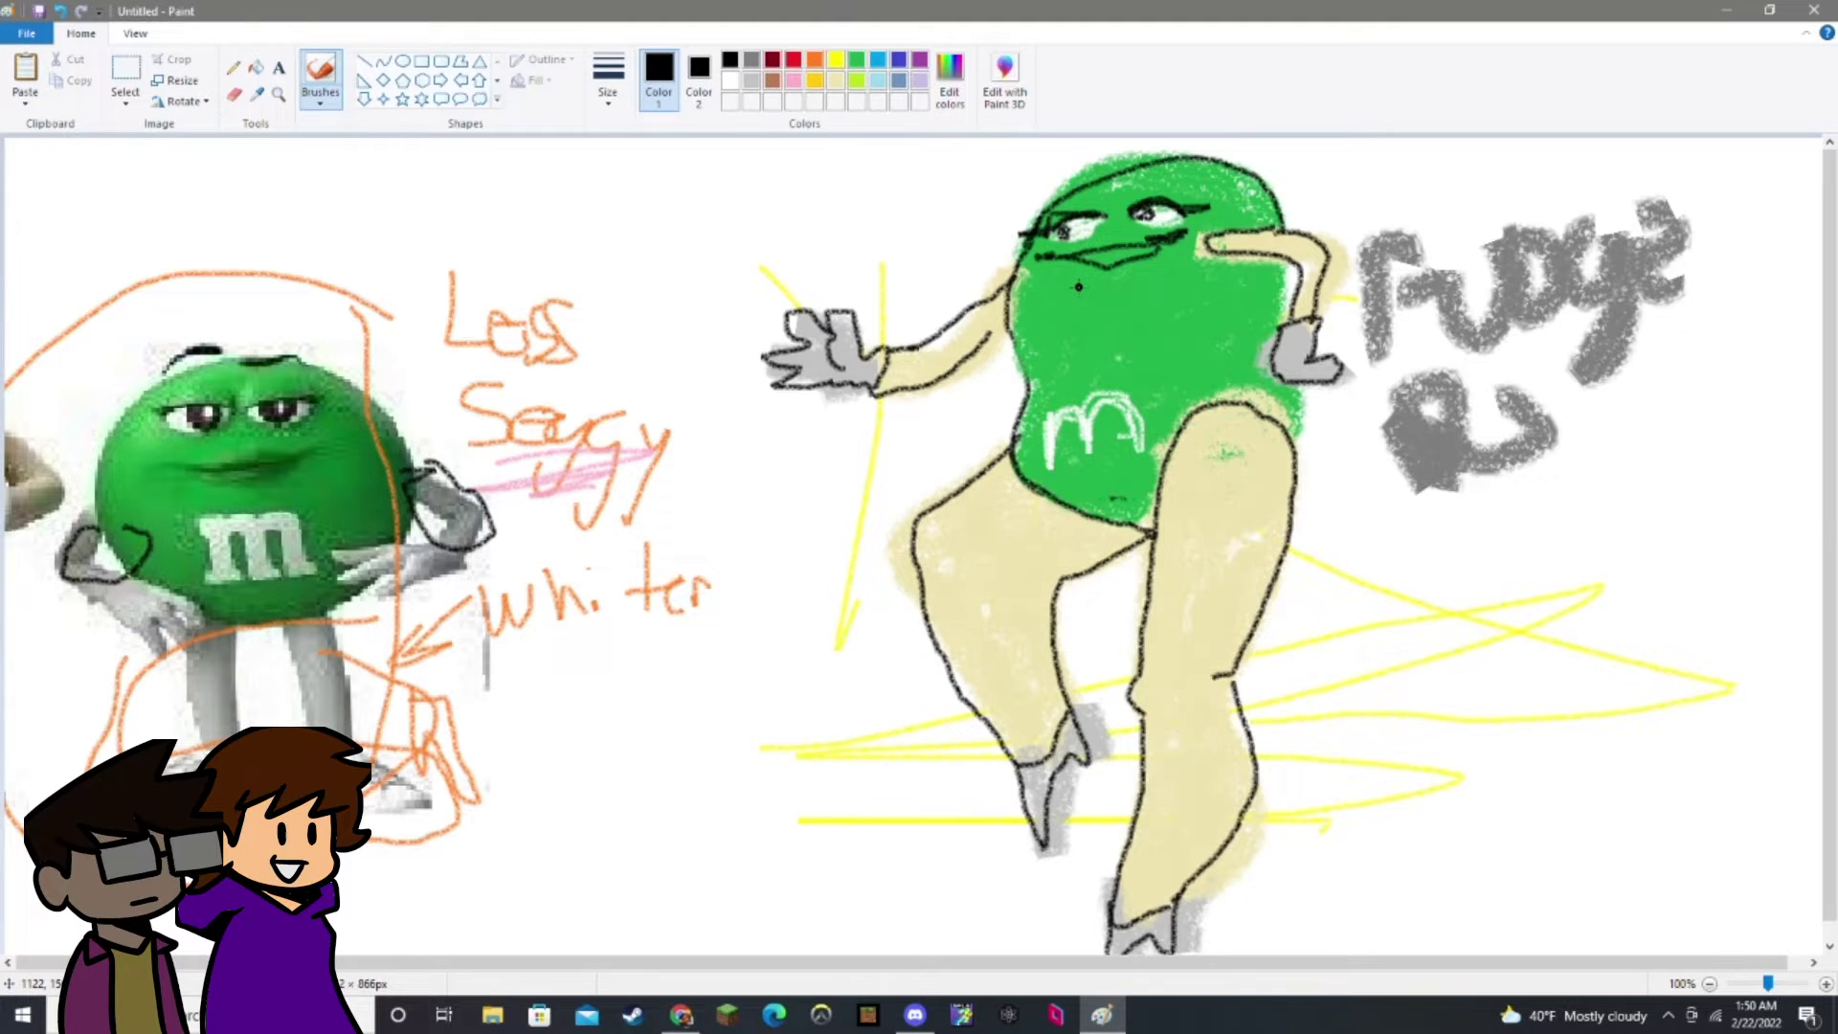
Define a custom dark green (red 17, green 91, blue 39) and shade the redesigned character's lips with it.
left_click(857, 59)
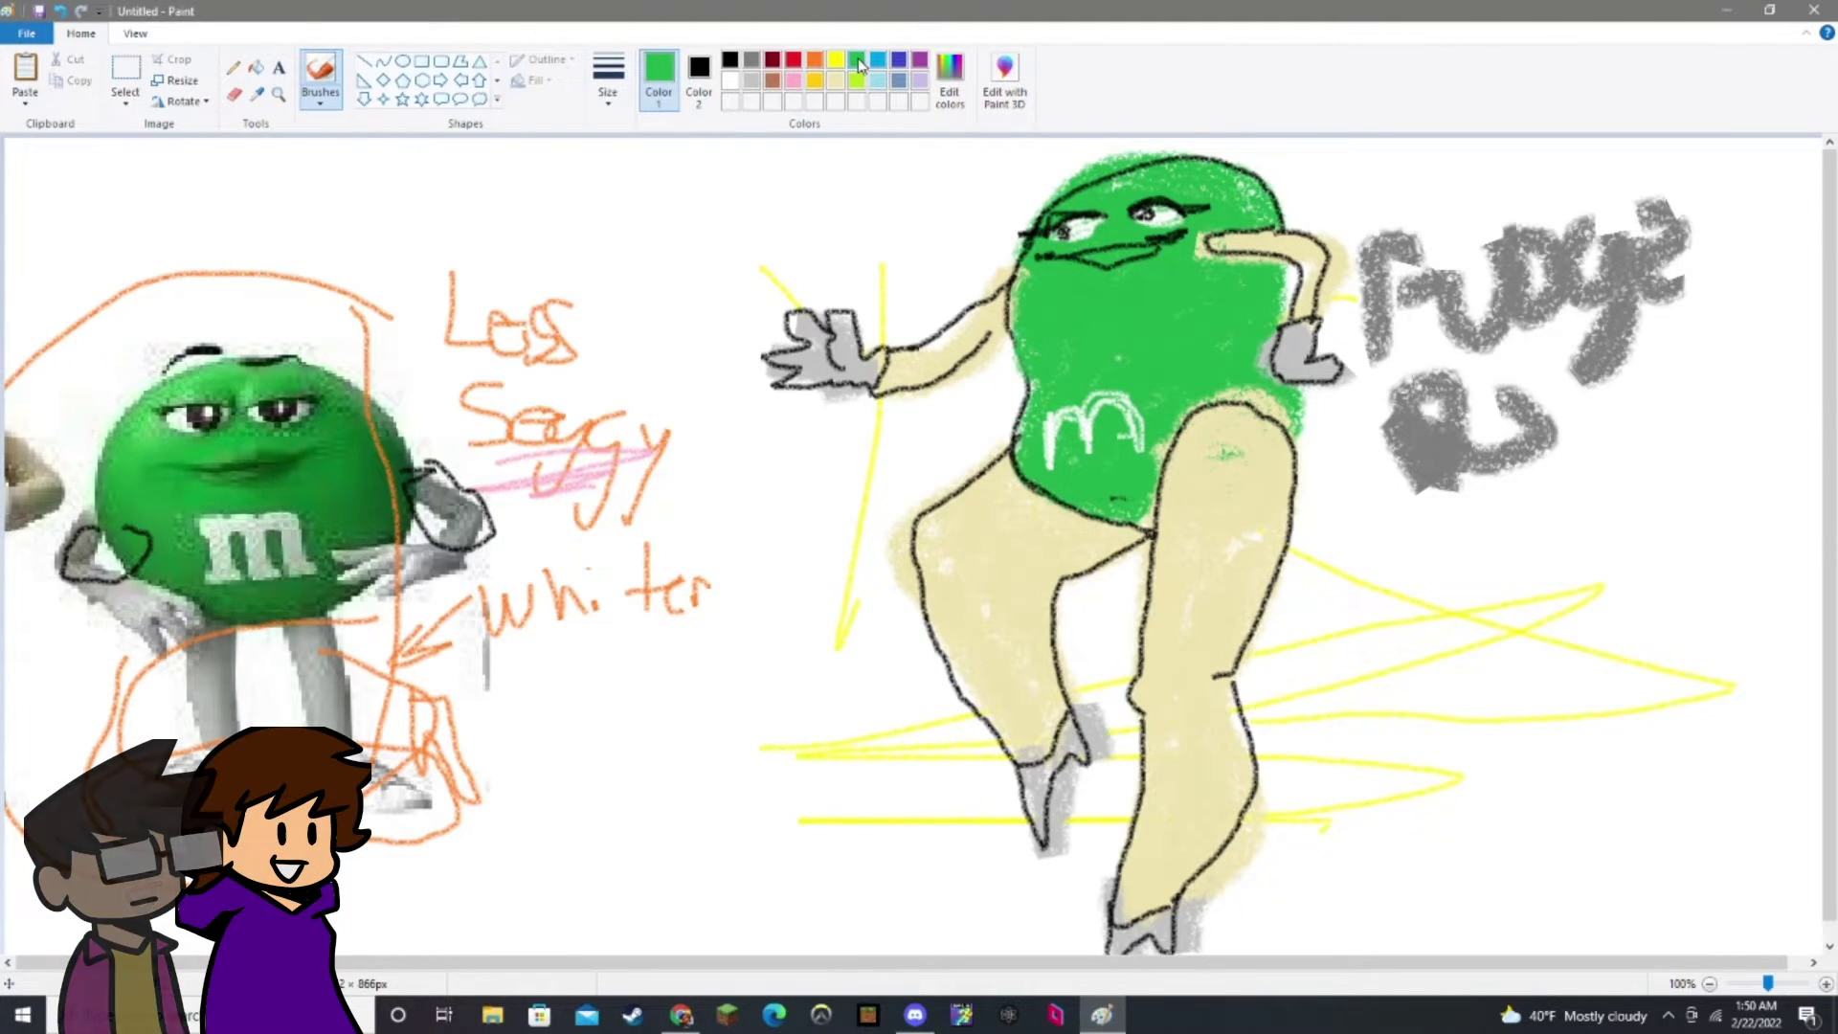
right_click(859, 61)
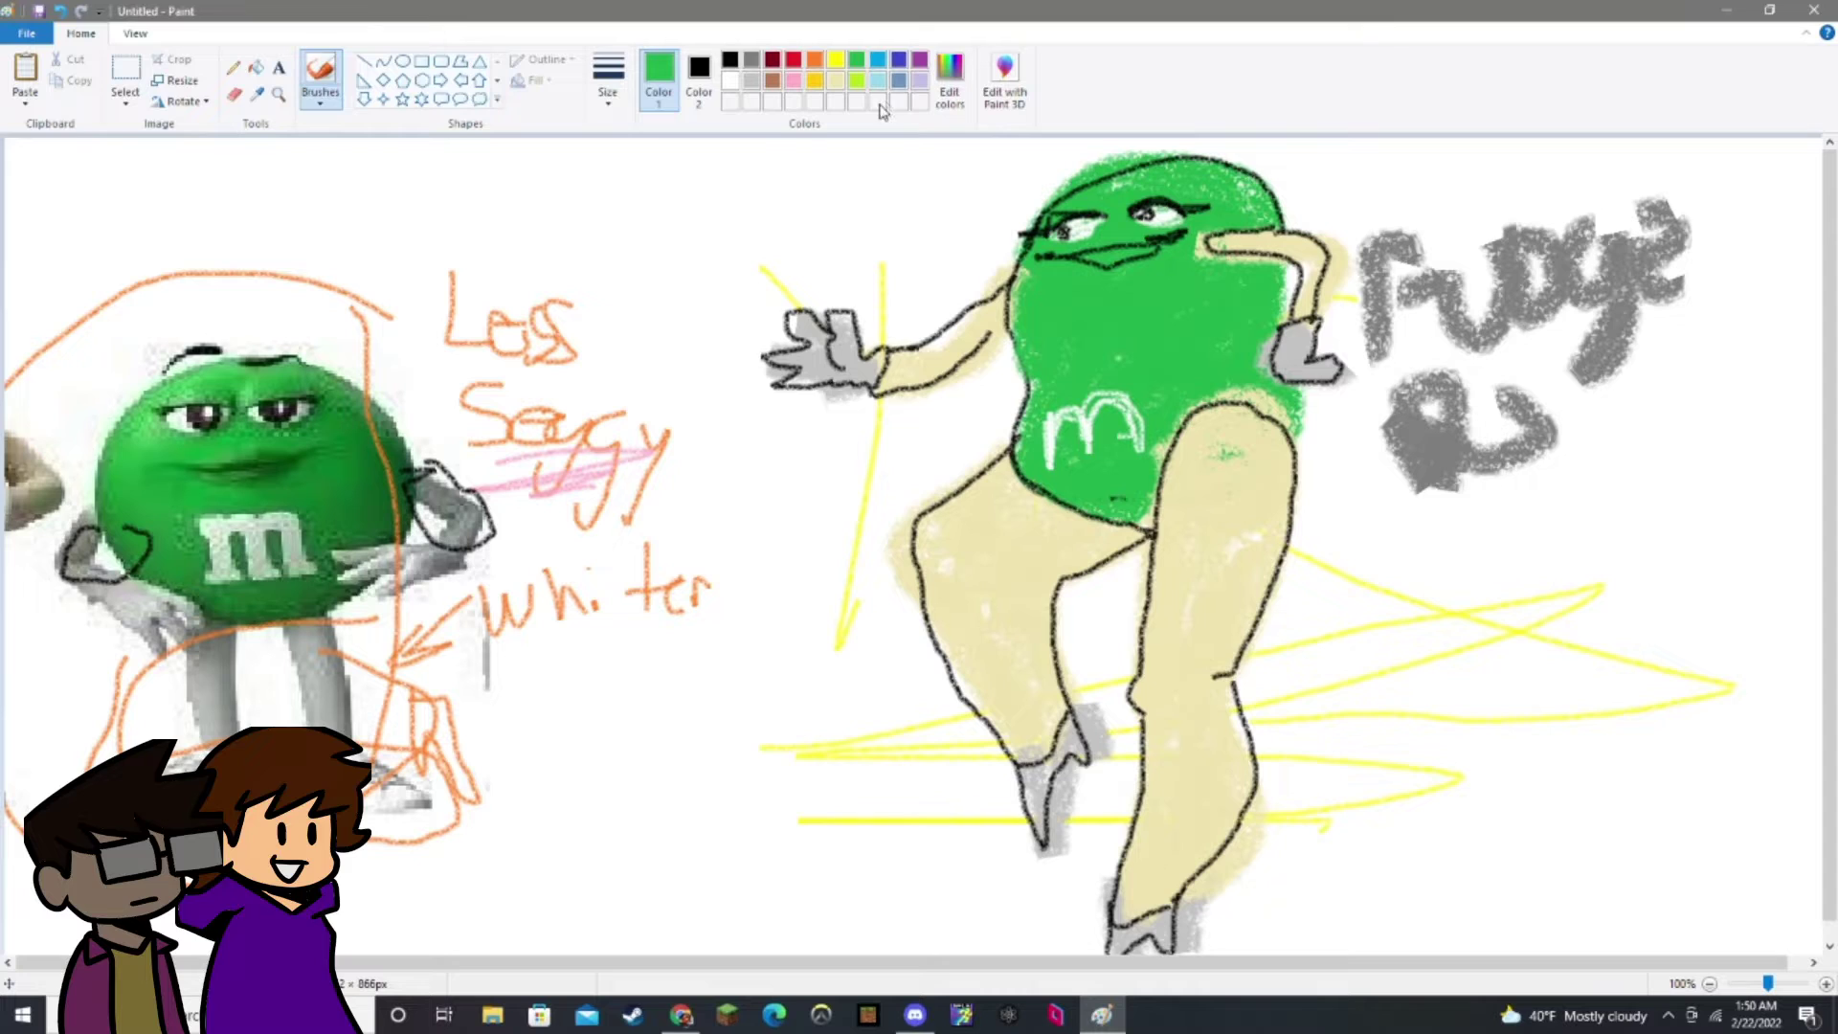
left_click(947, 70)
left_click(1112, 514)
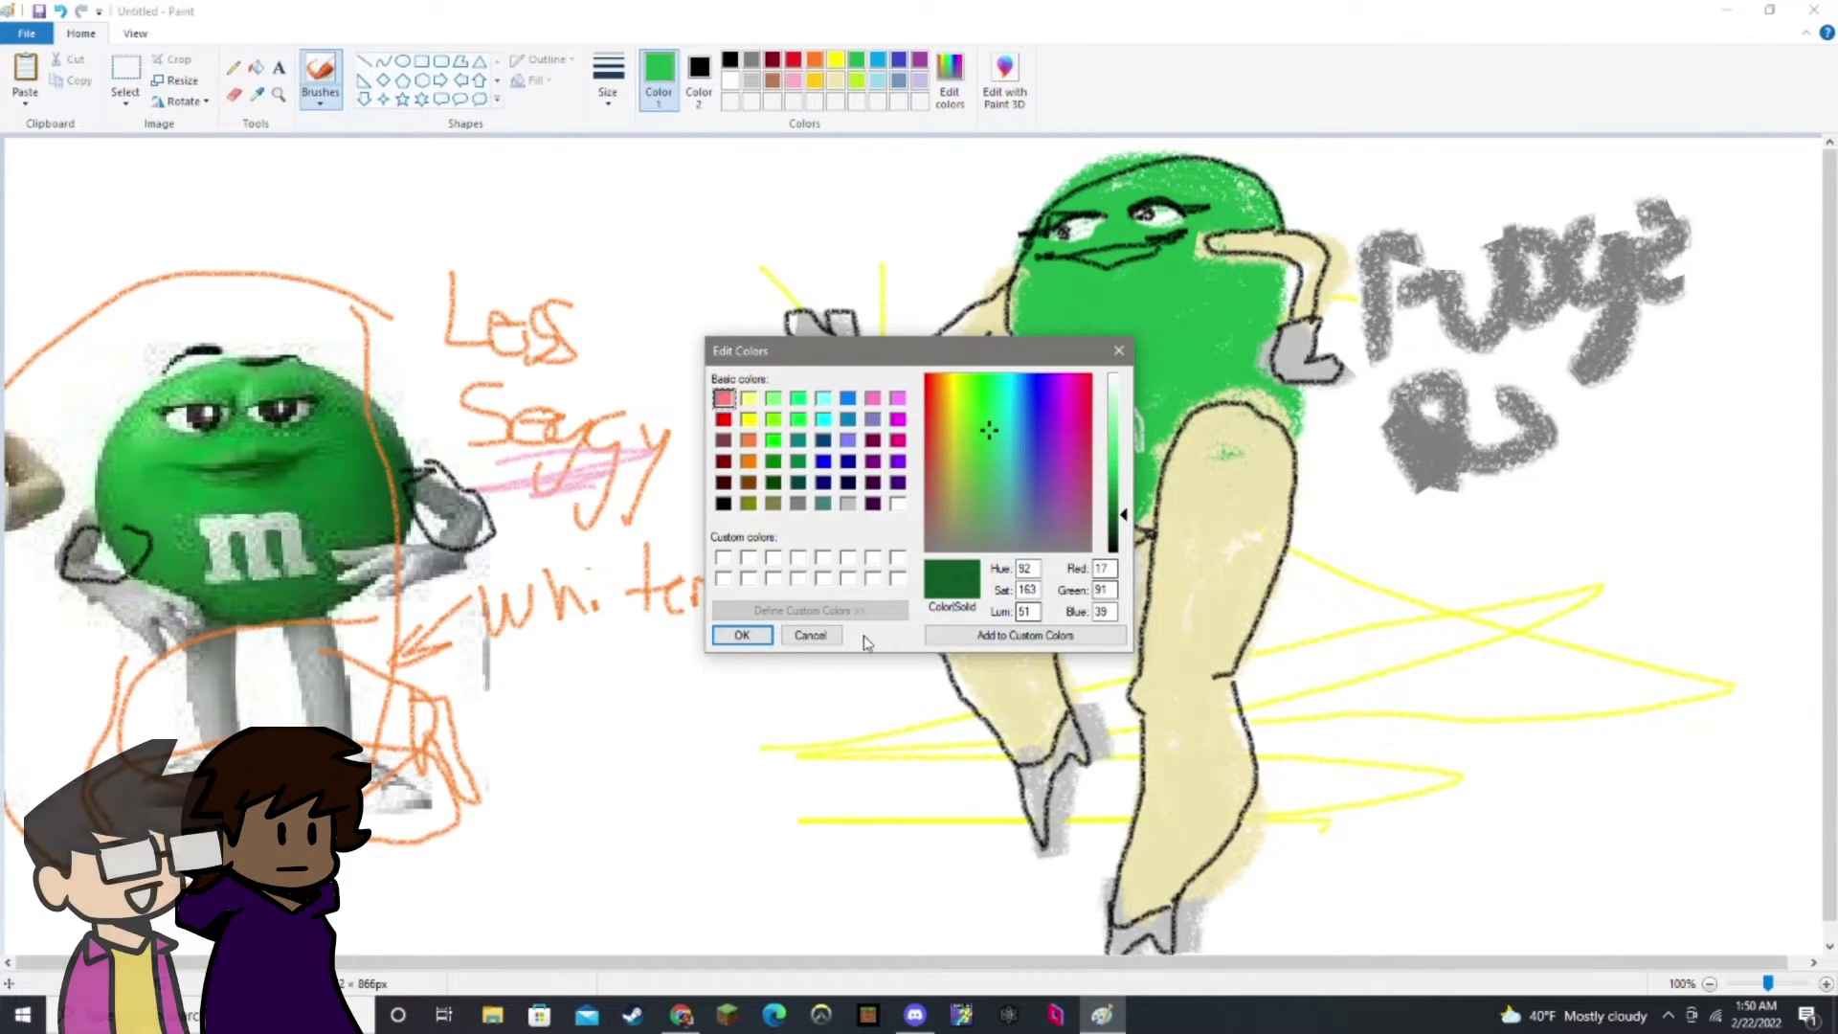
left_click(742, 635)
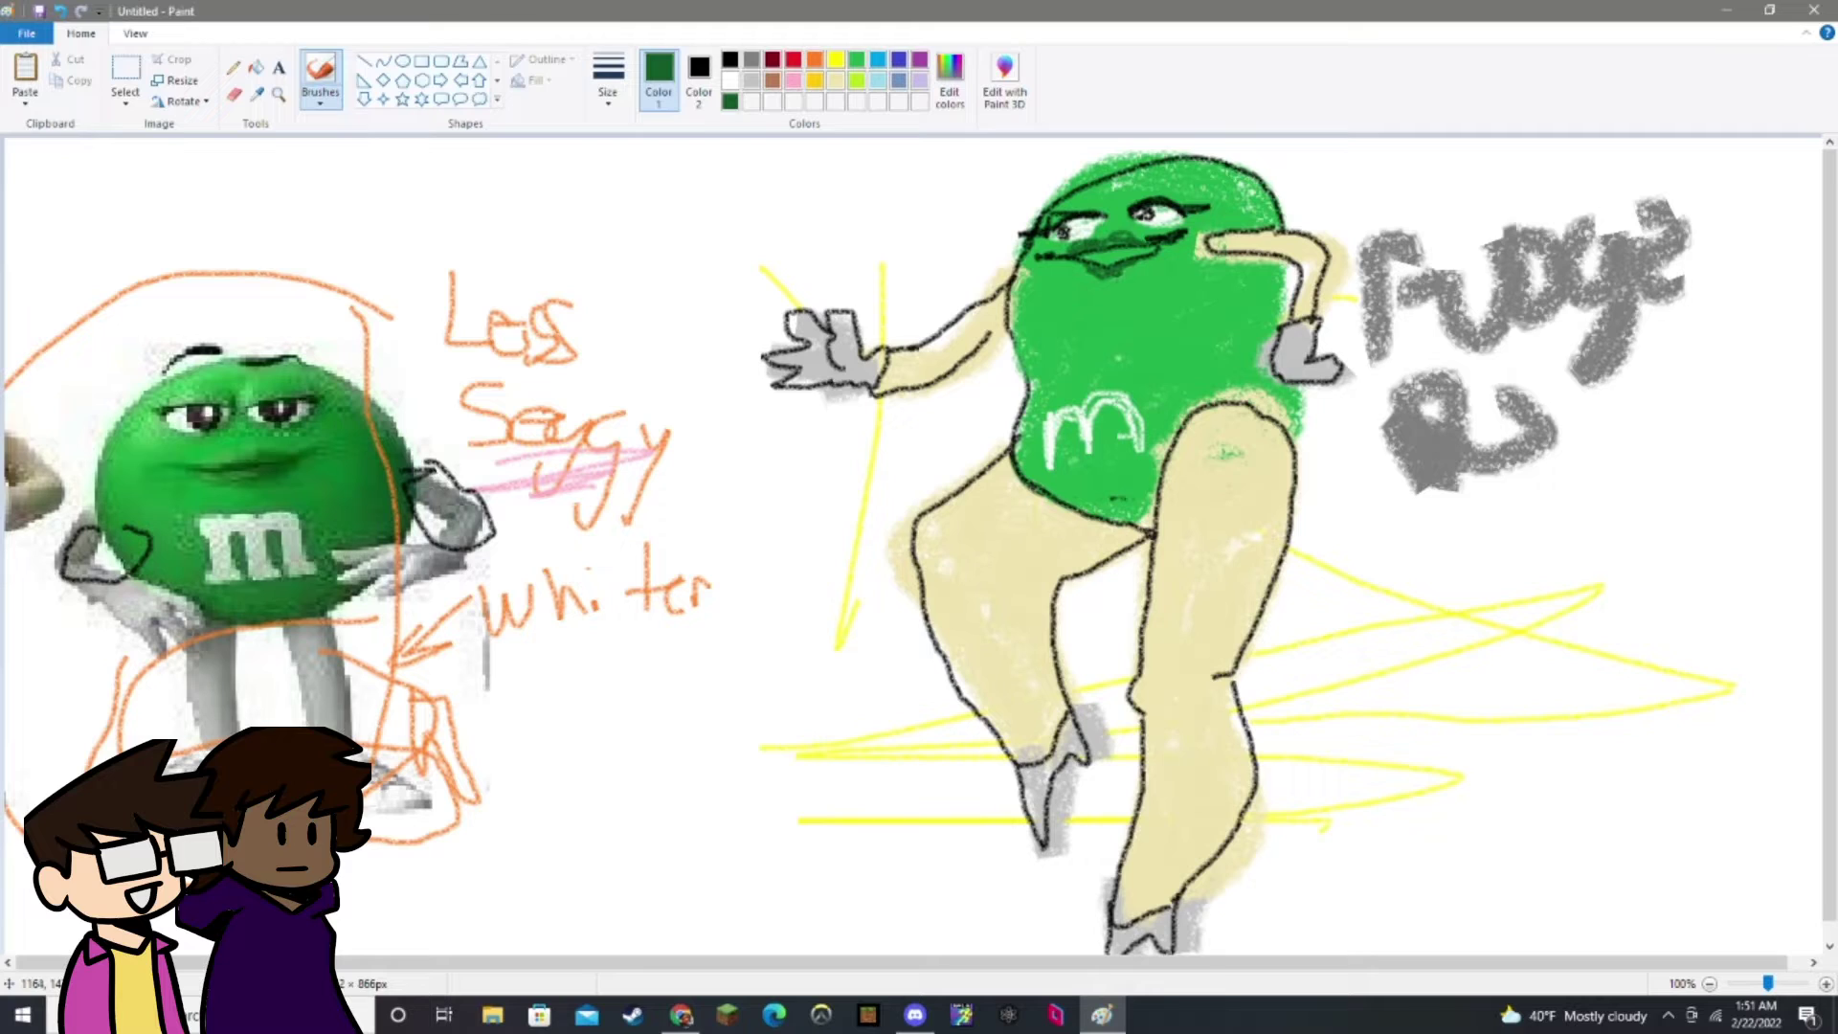
Copy an Oscar statuette picture from the web browser and paste it into the Paint drawing.
key("alt+Tab")
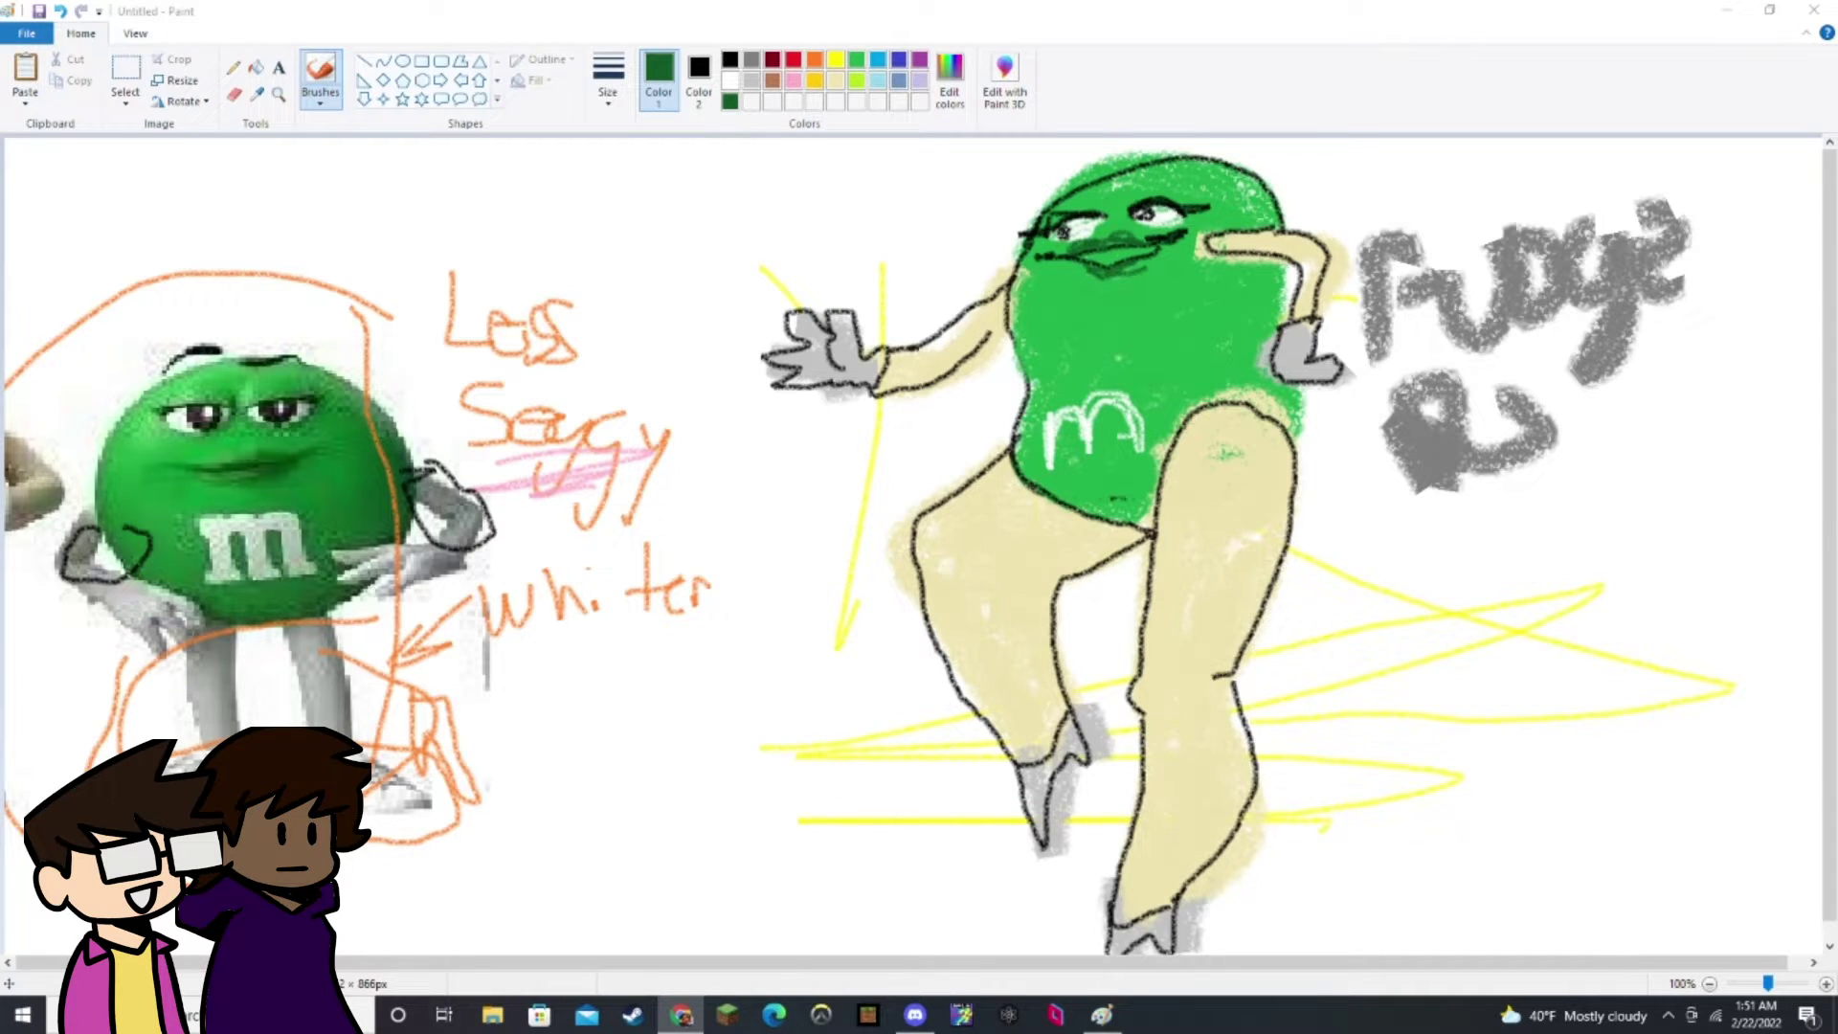
left_click(28, 109)
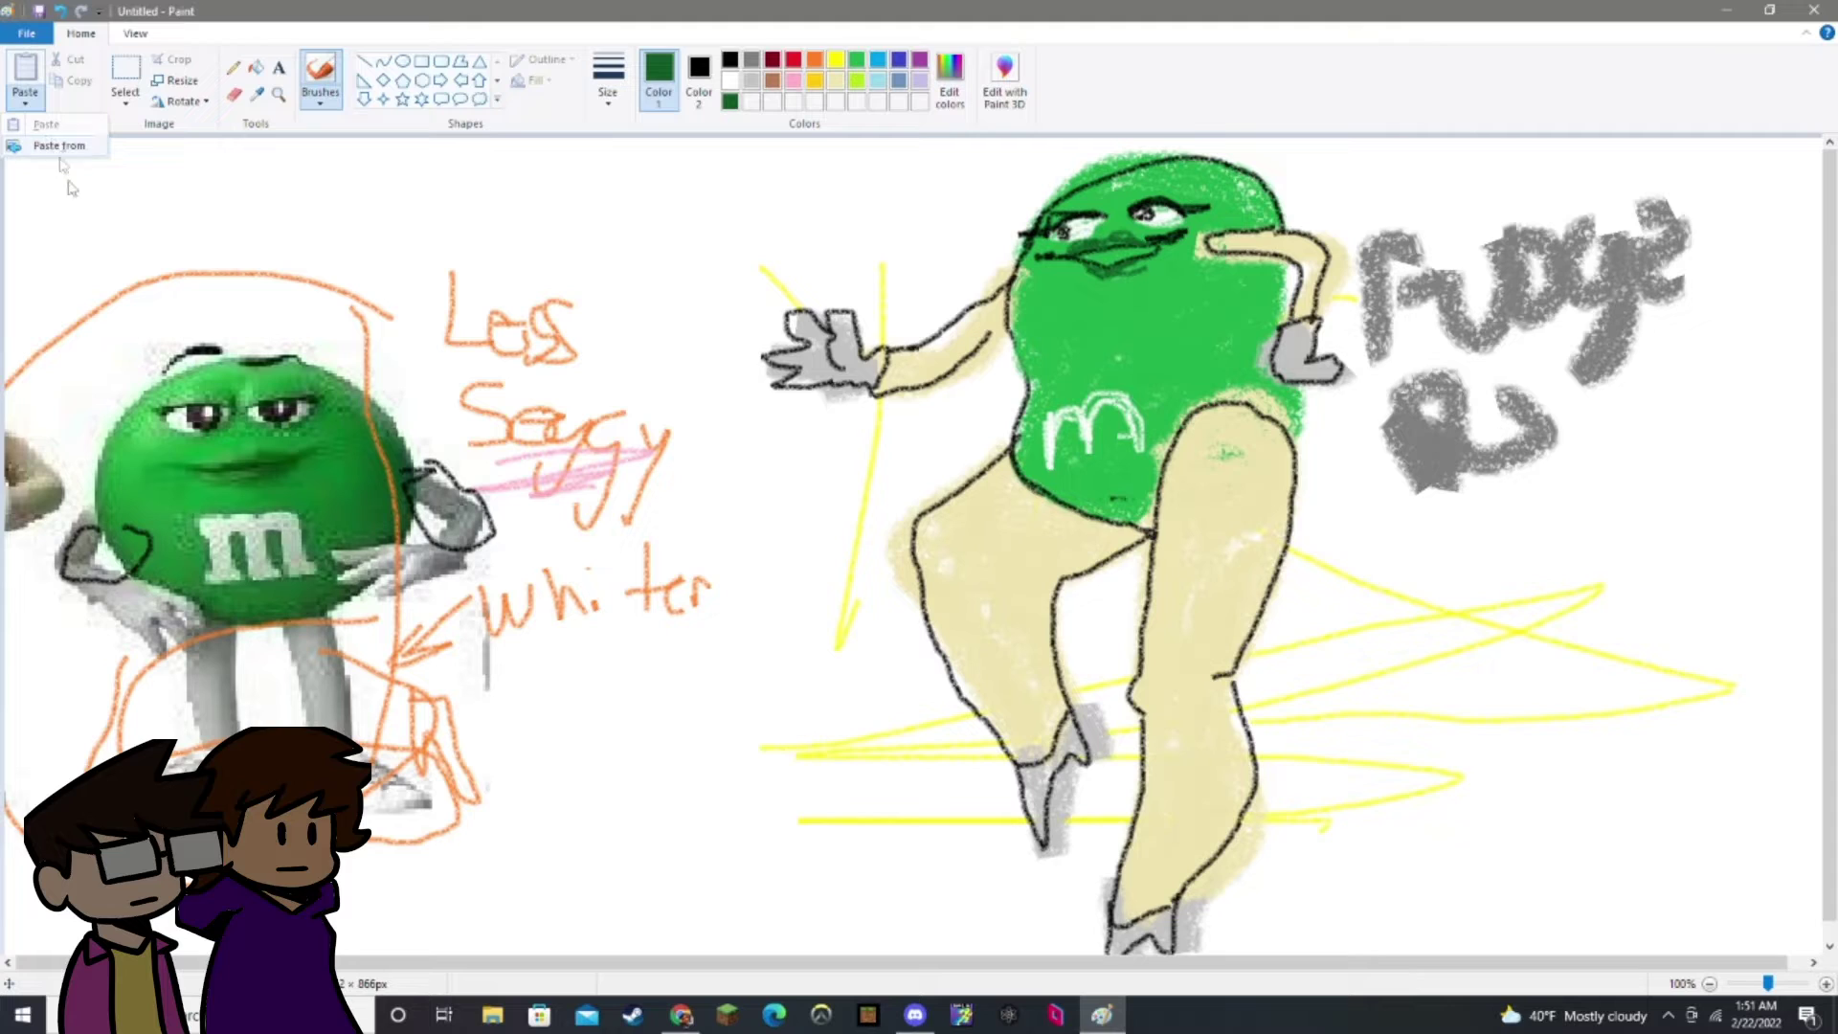
key("alt+Tab")
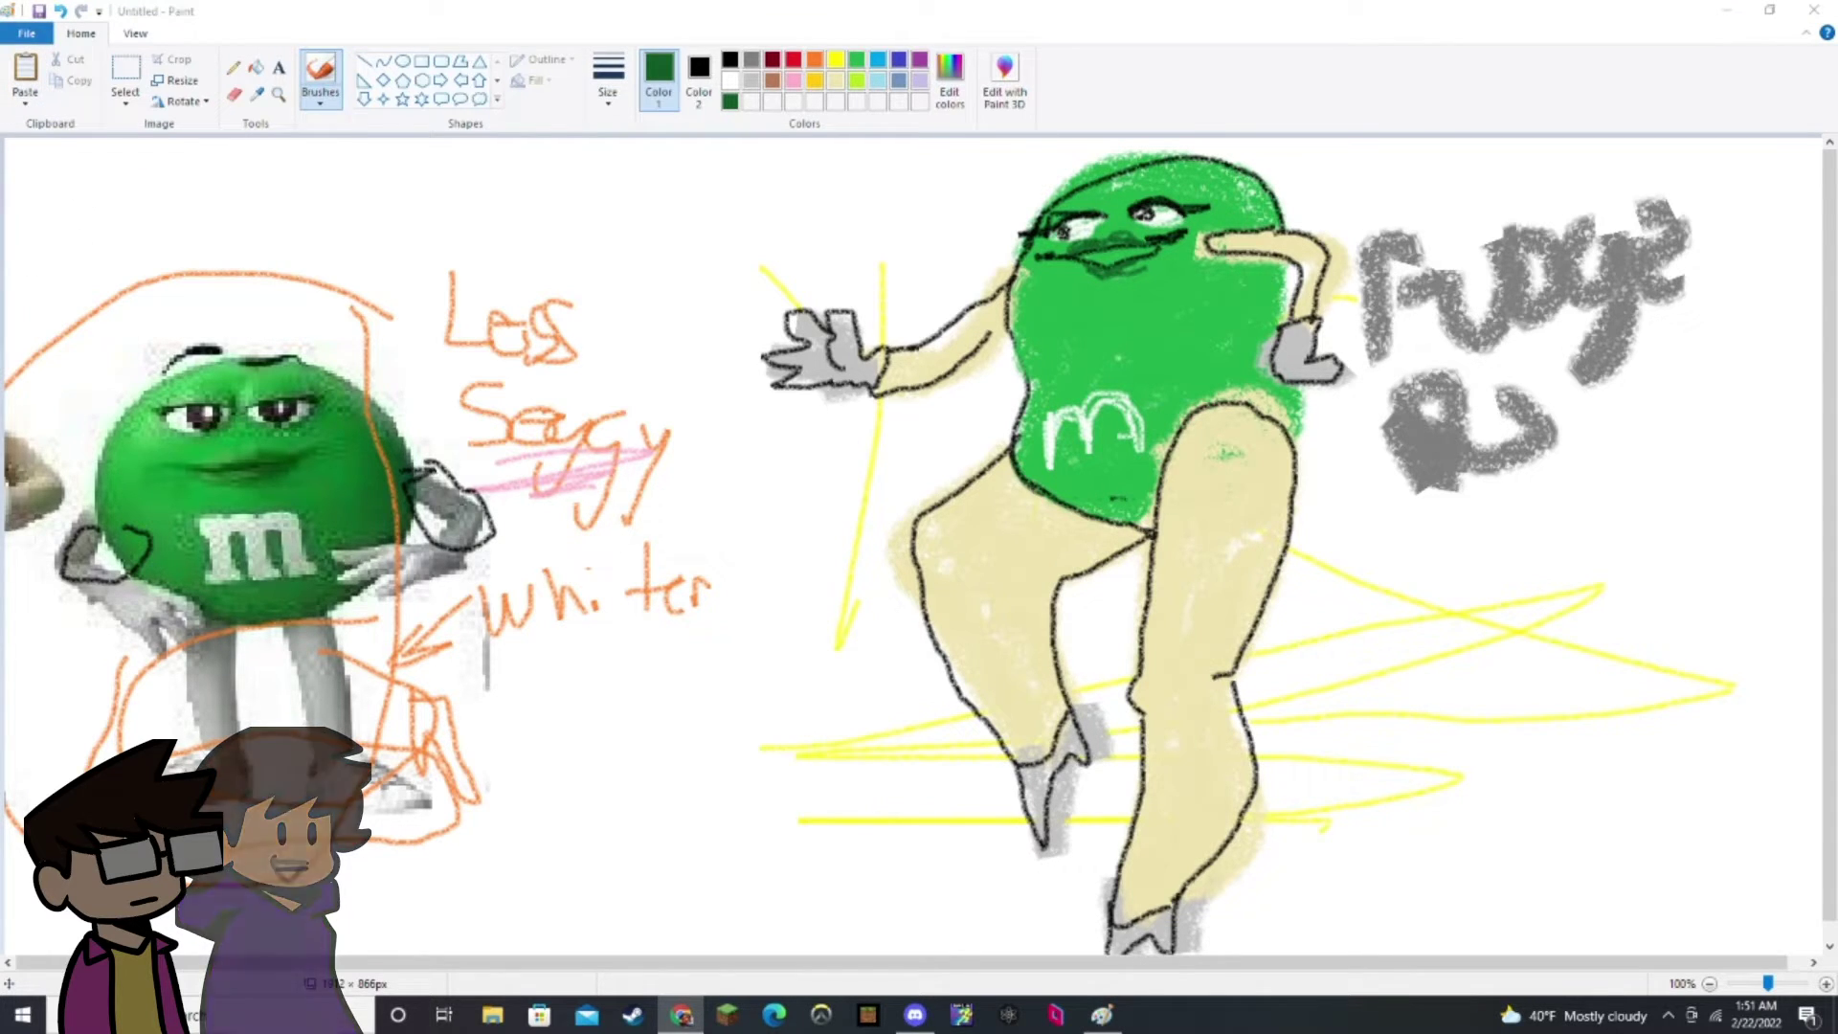
left_click(37, 107)
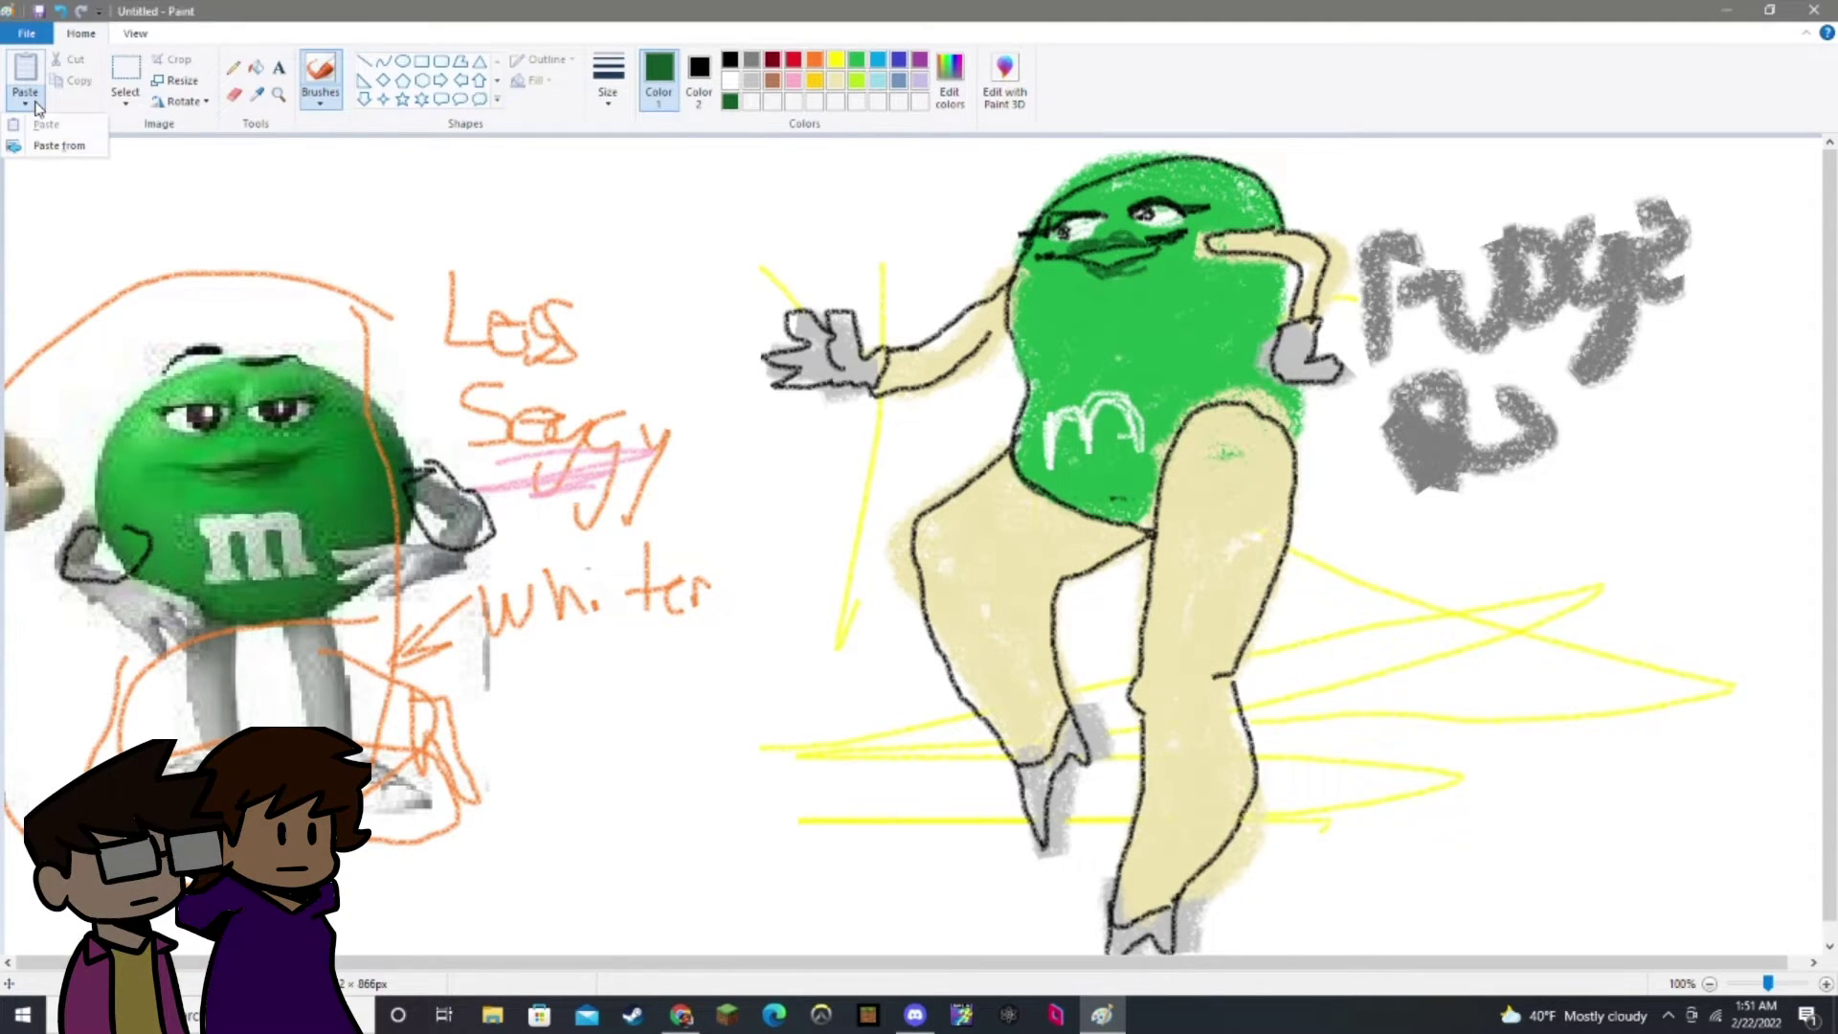
left_click(26, 103)
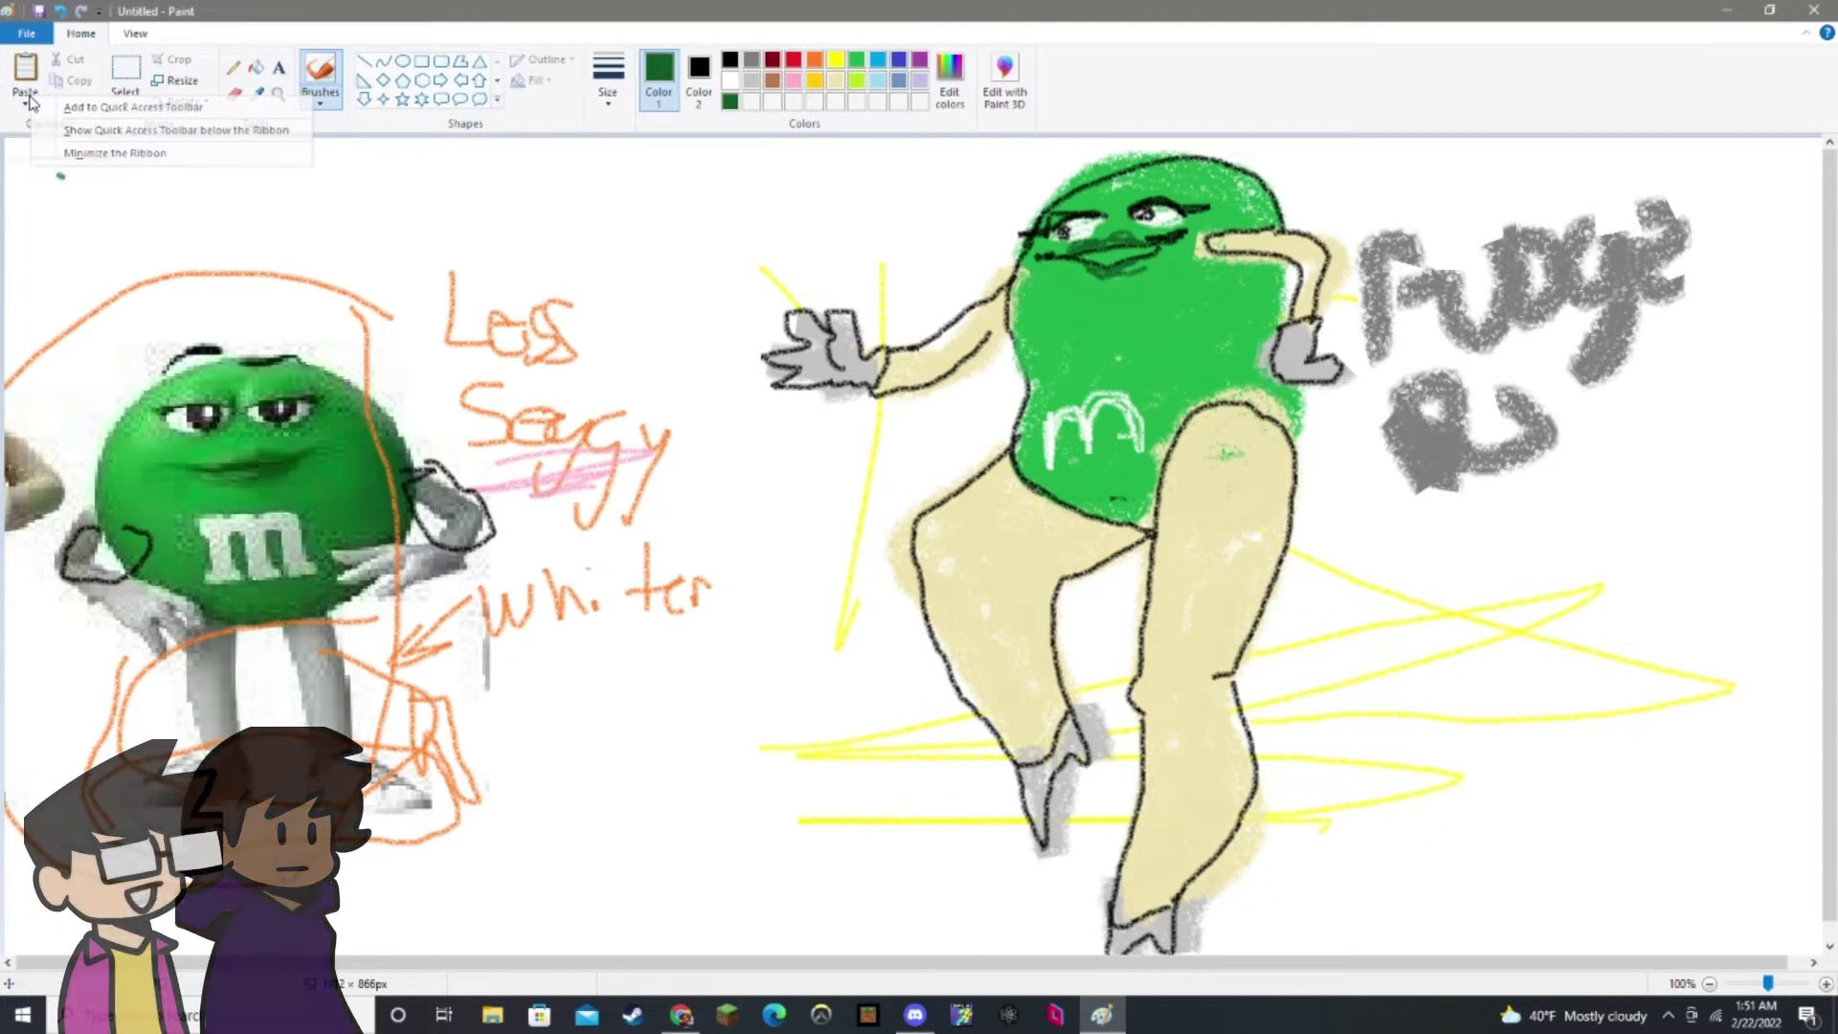
left_click(53, 129)
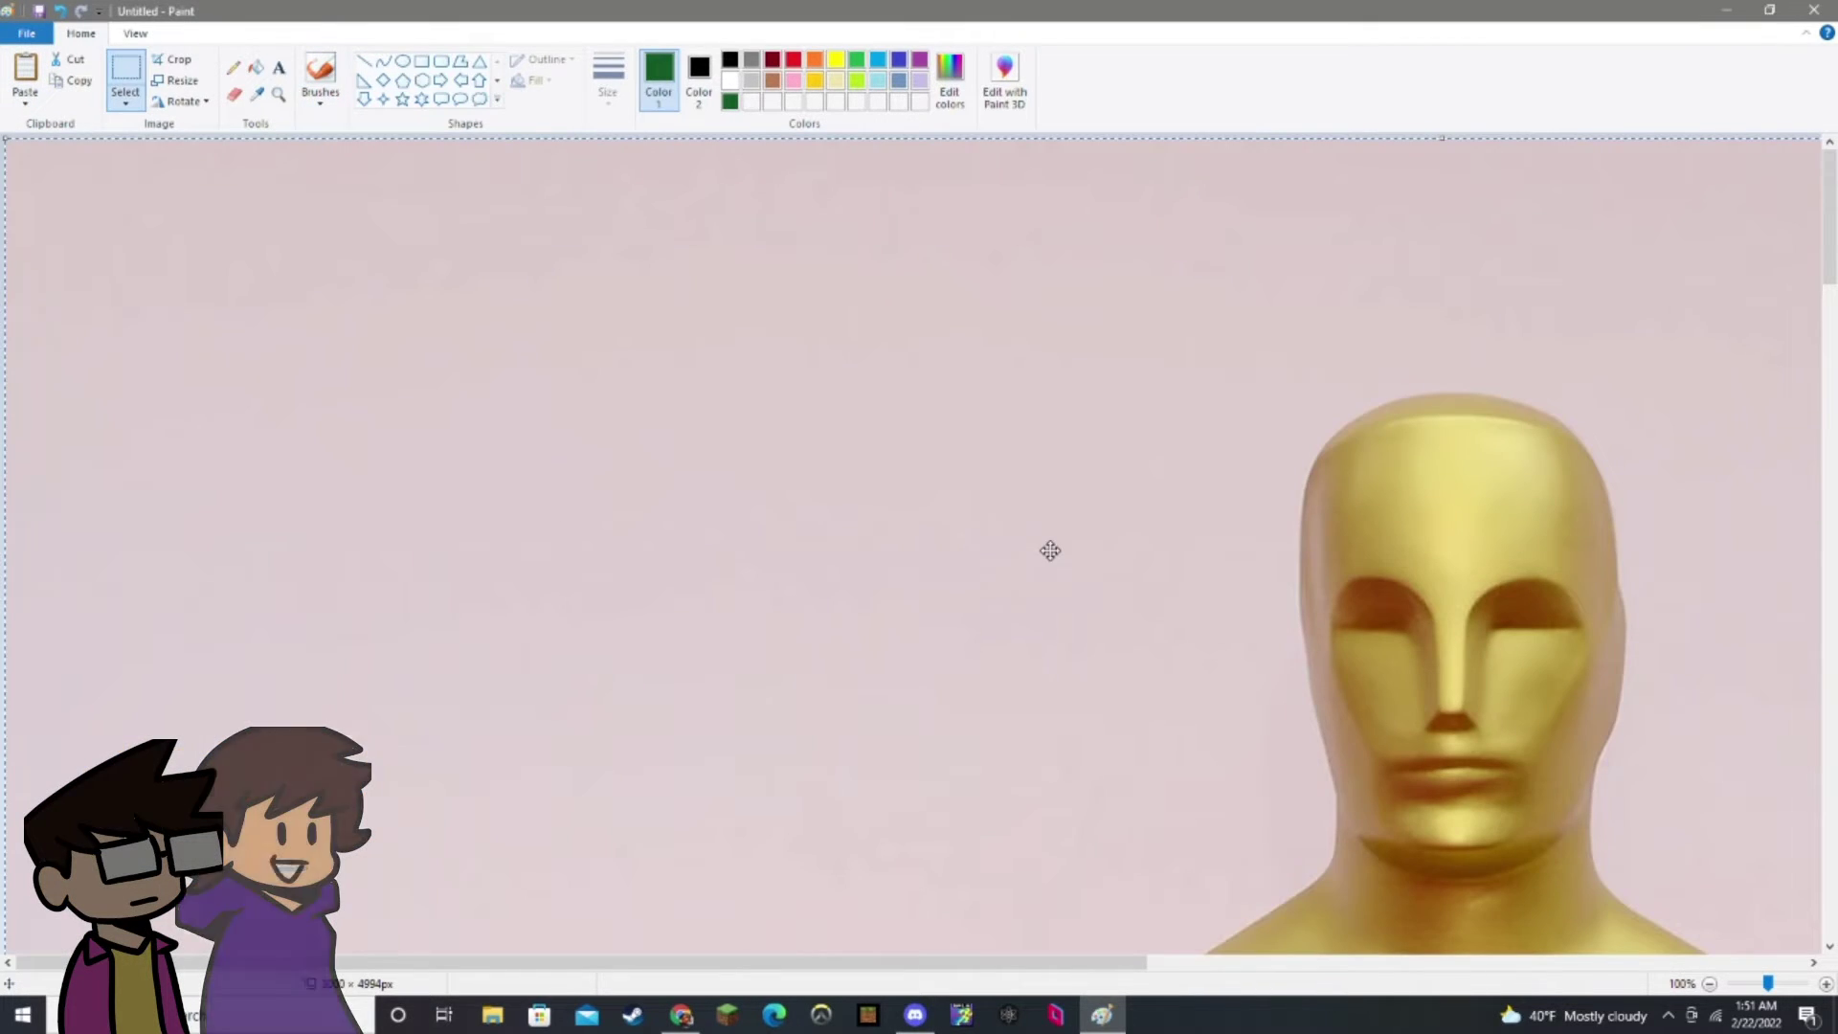
Shrink the pasted statuette picture to a small, narrow image and place it below the gray lettering beside the redesign.
left_click_drag(1321, 862, 598, 239)
left_click_drag(1007, 622, 1016, 568)
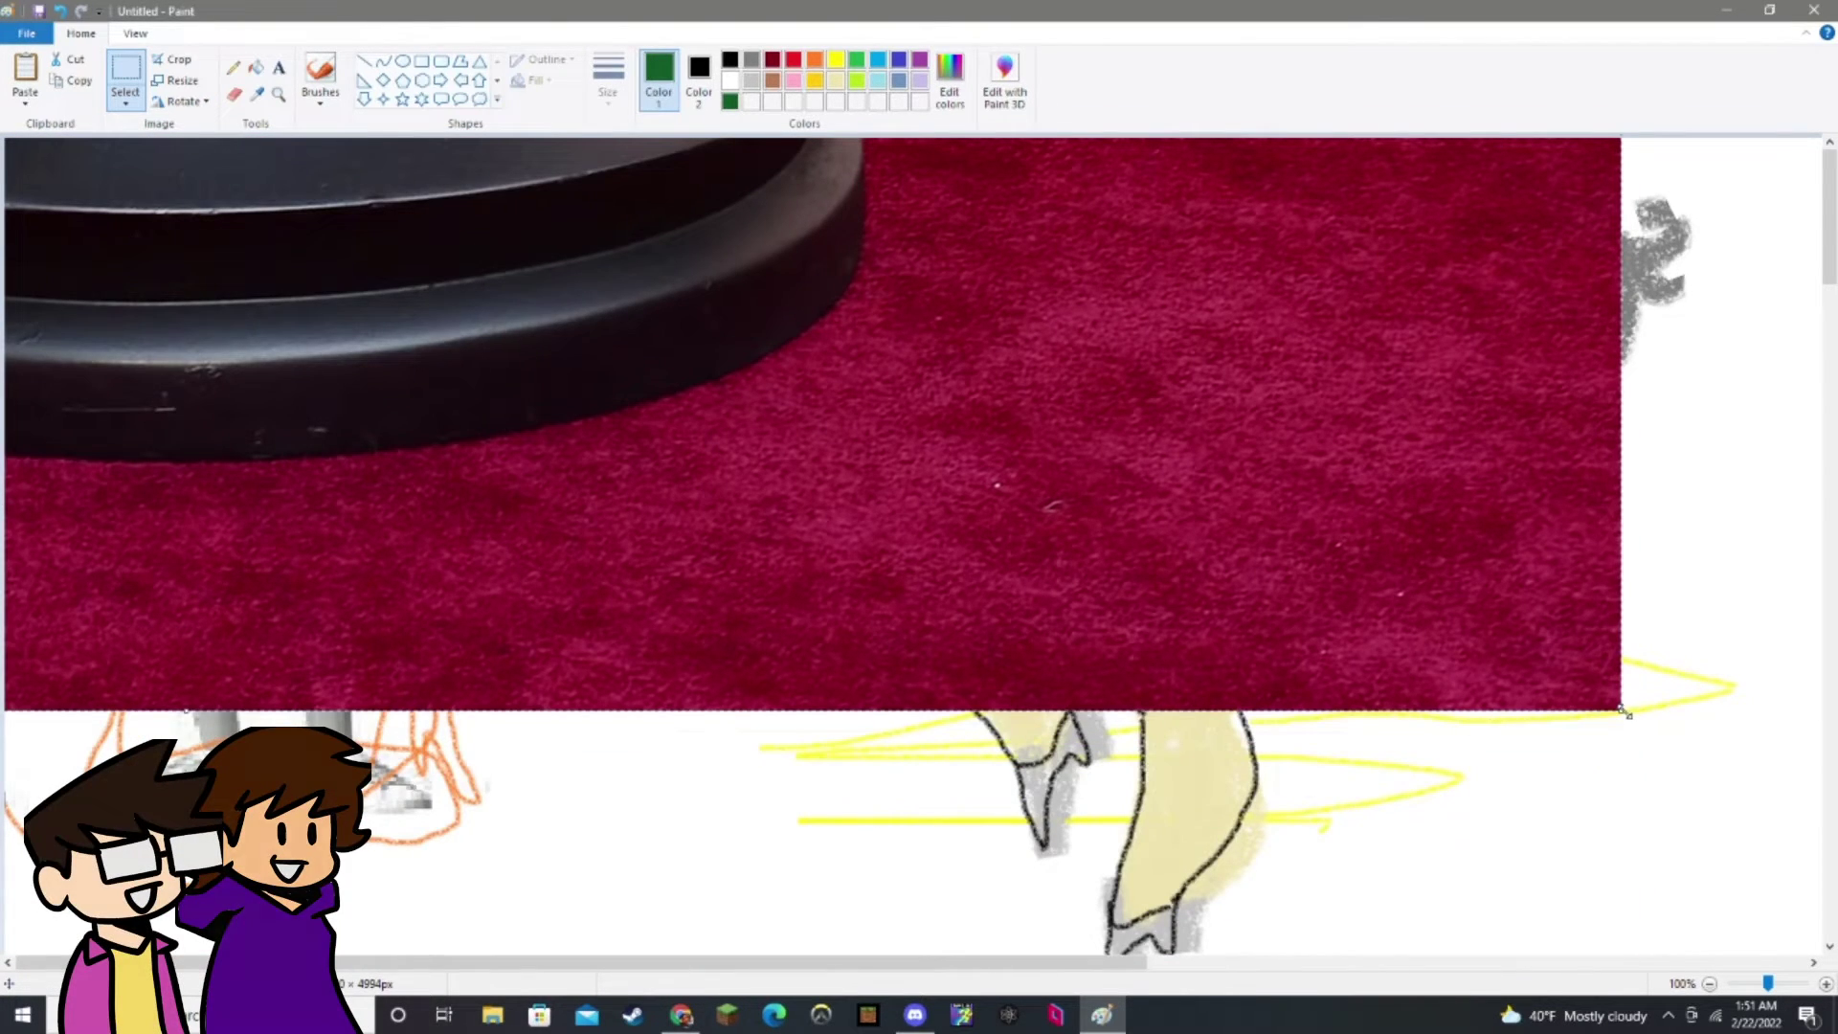
left_click_drag(1625, 713, 614, 547)
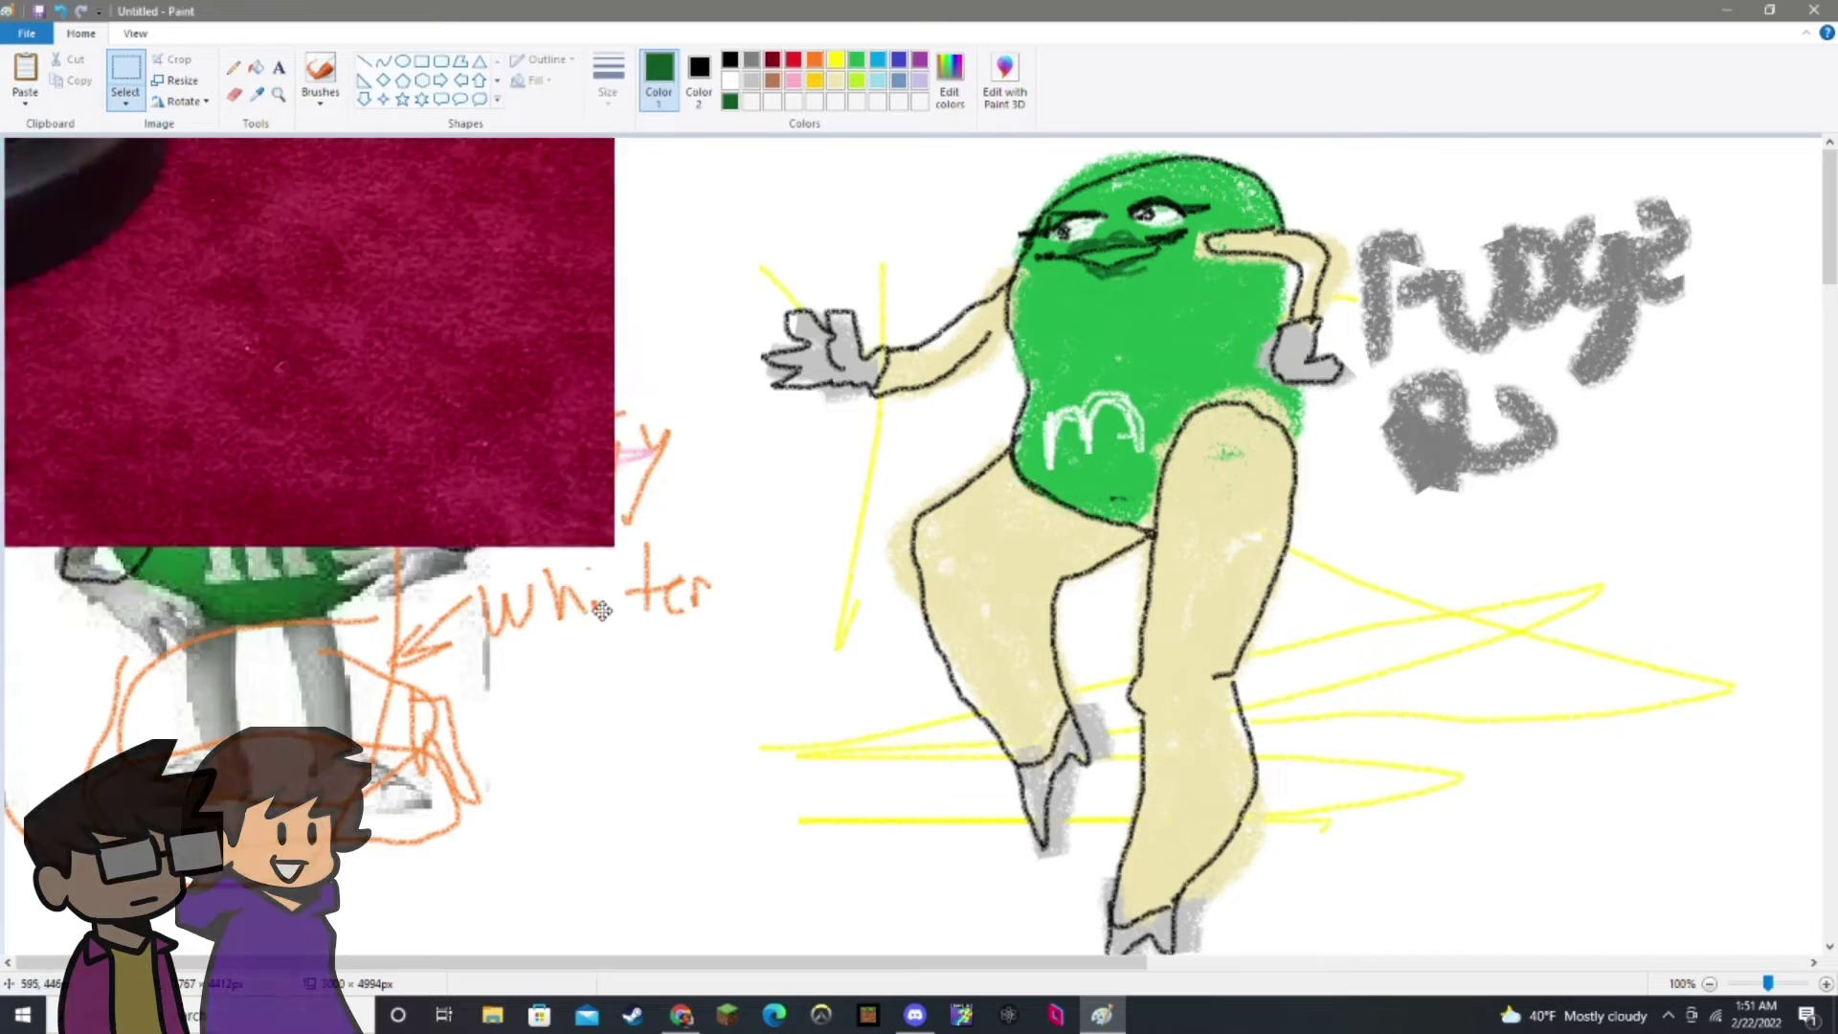
left_click_drag(602, 611, 955, 831)
left_click_drag(321, 455, 1148, 813)
left_click_drag(574, 208, 604, 500)
left_click_drag(753, 625, 631, 643)
left_click_drag(603, 522, 603, 706)
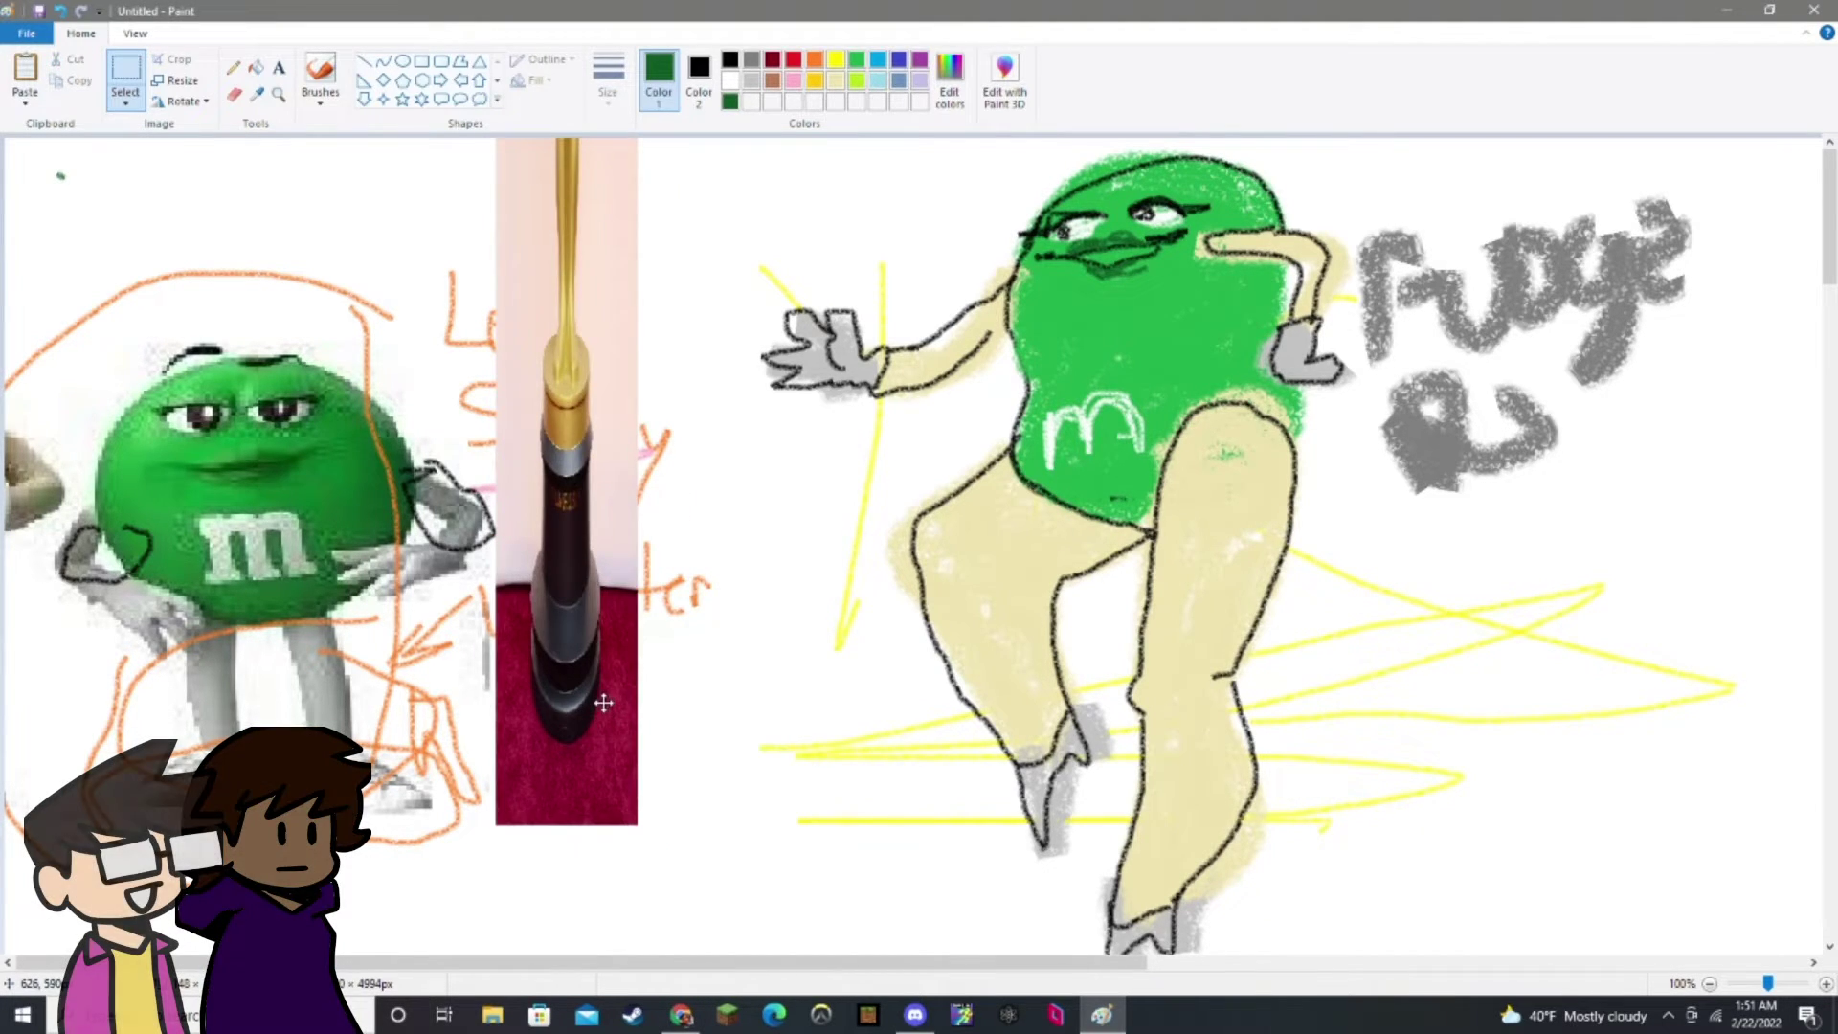
left_click_drag(576, 363, 1657, 853)
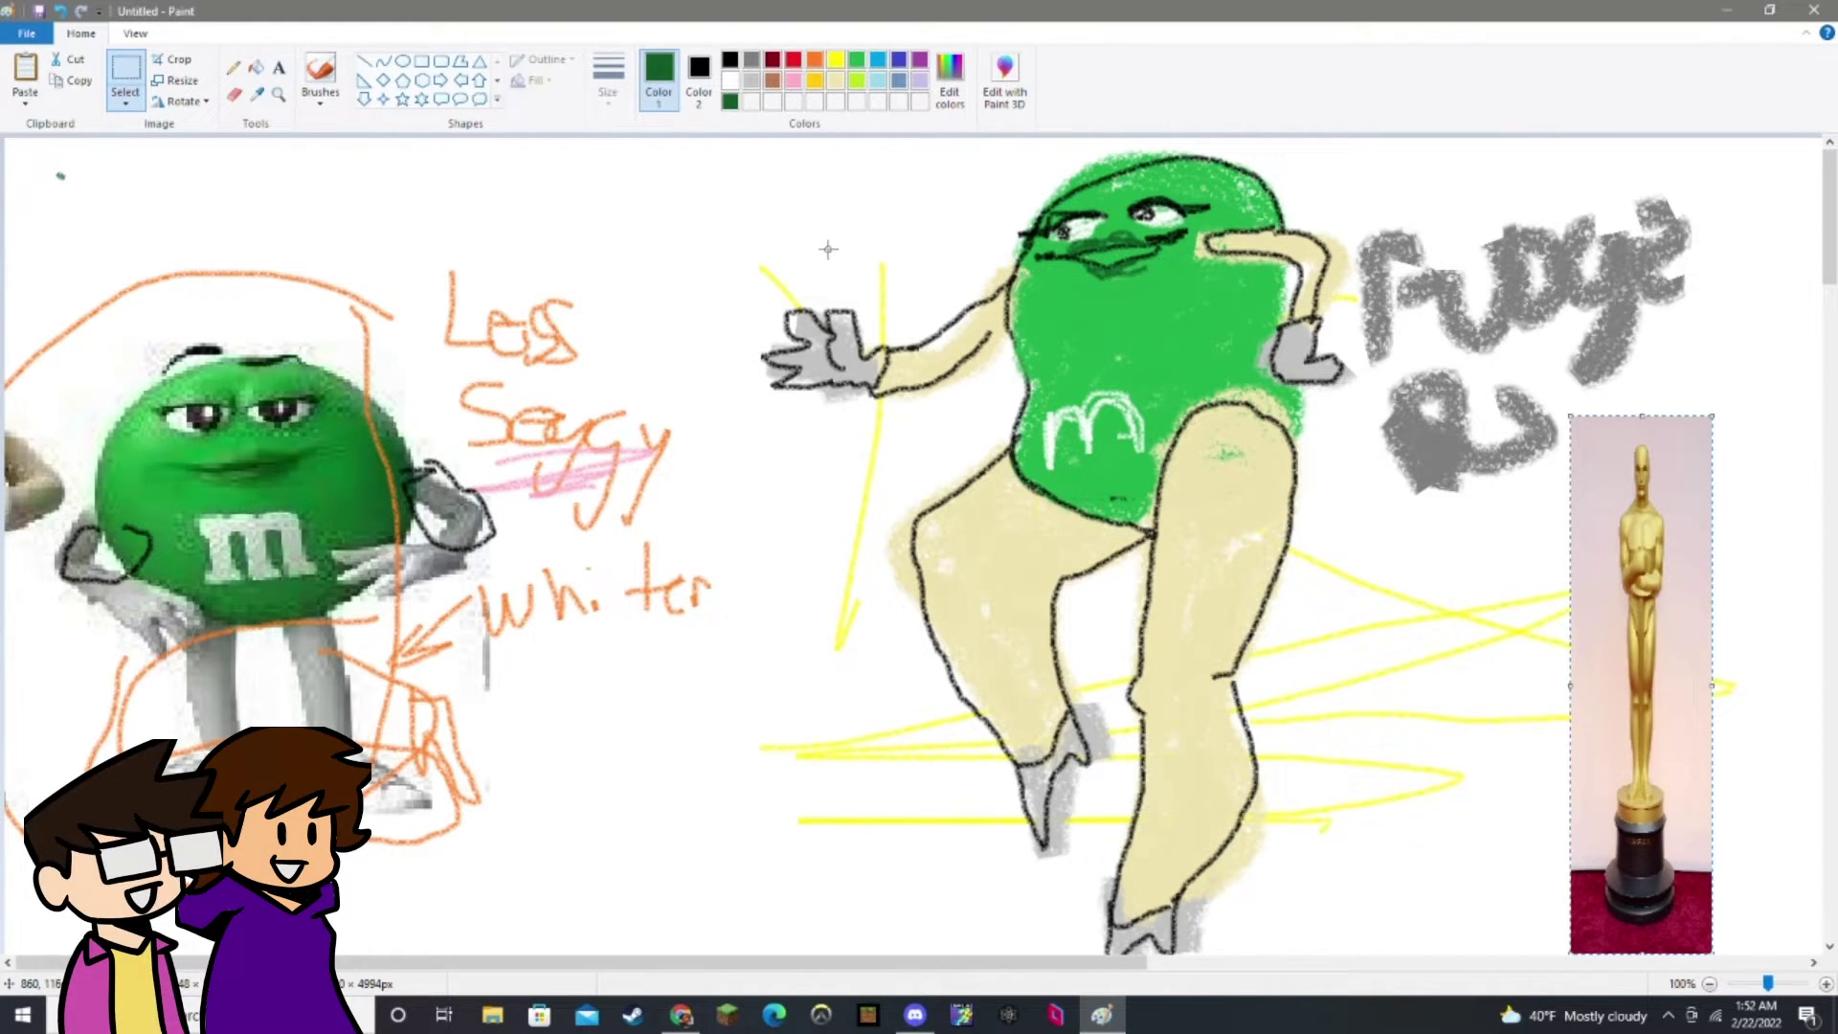
Draw curved black eyebrows above the redesigned character's eyes with the brush.
left_click(730, 59)
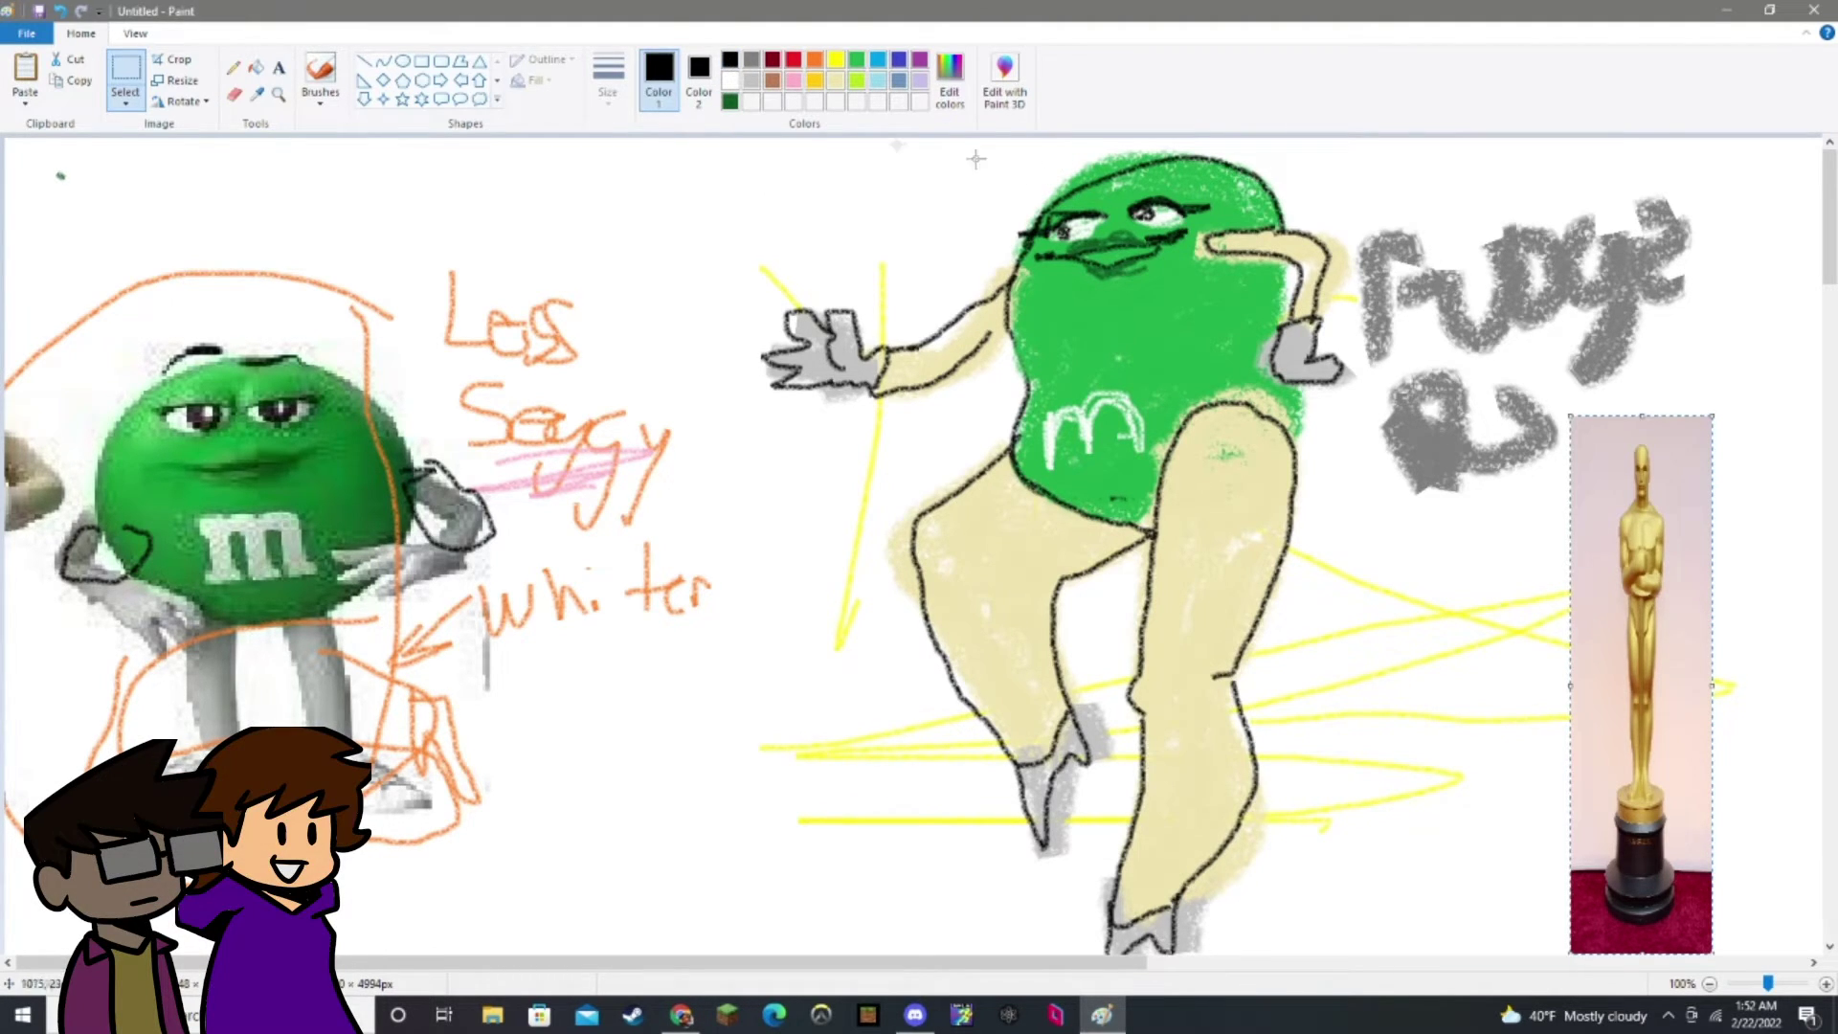
left_click(322, 71)
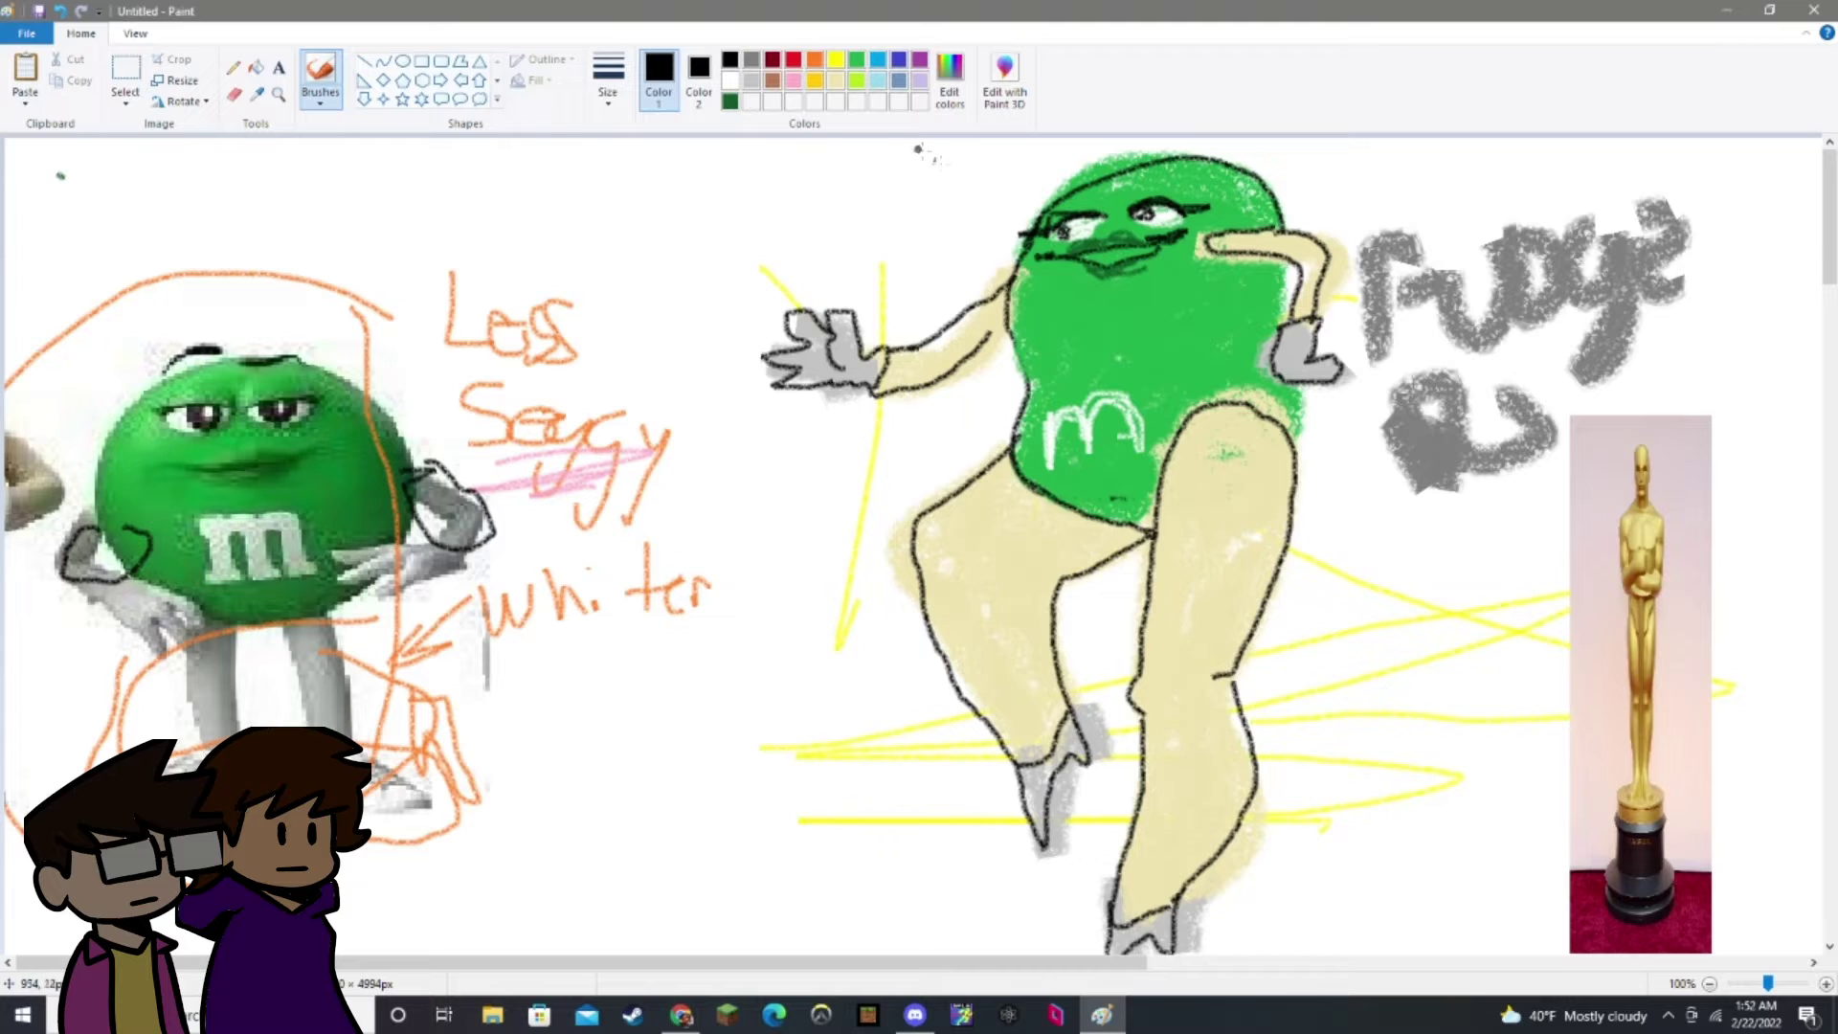
mouse_move(1025, 200)
left_mouse_down()
mouse_move(1057, 172)
mouse_move(1076, 188)
mouse_move(1218, 155)
mouse_move(1227, 178)
left_mouse_up()
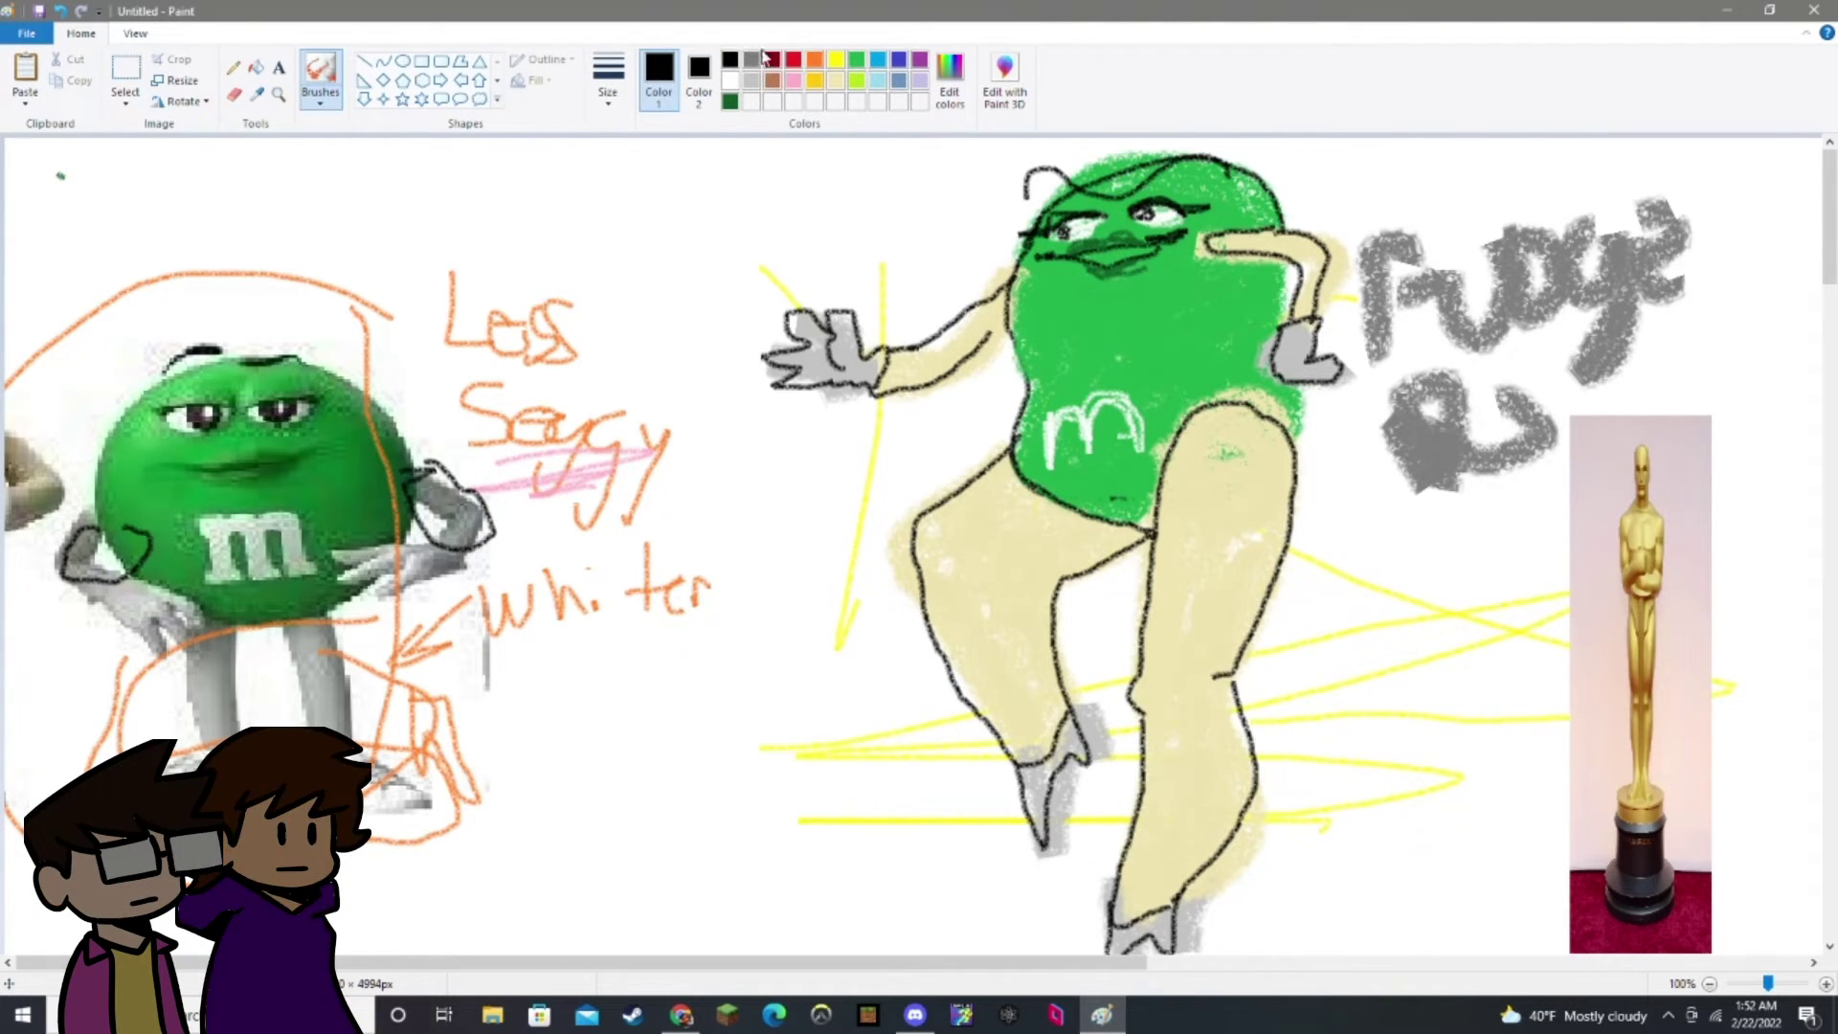
Shade the edge of the green body beside the bent arm in the custom dark green with the thickest brush.
left_click(855, 59)
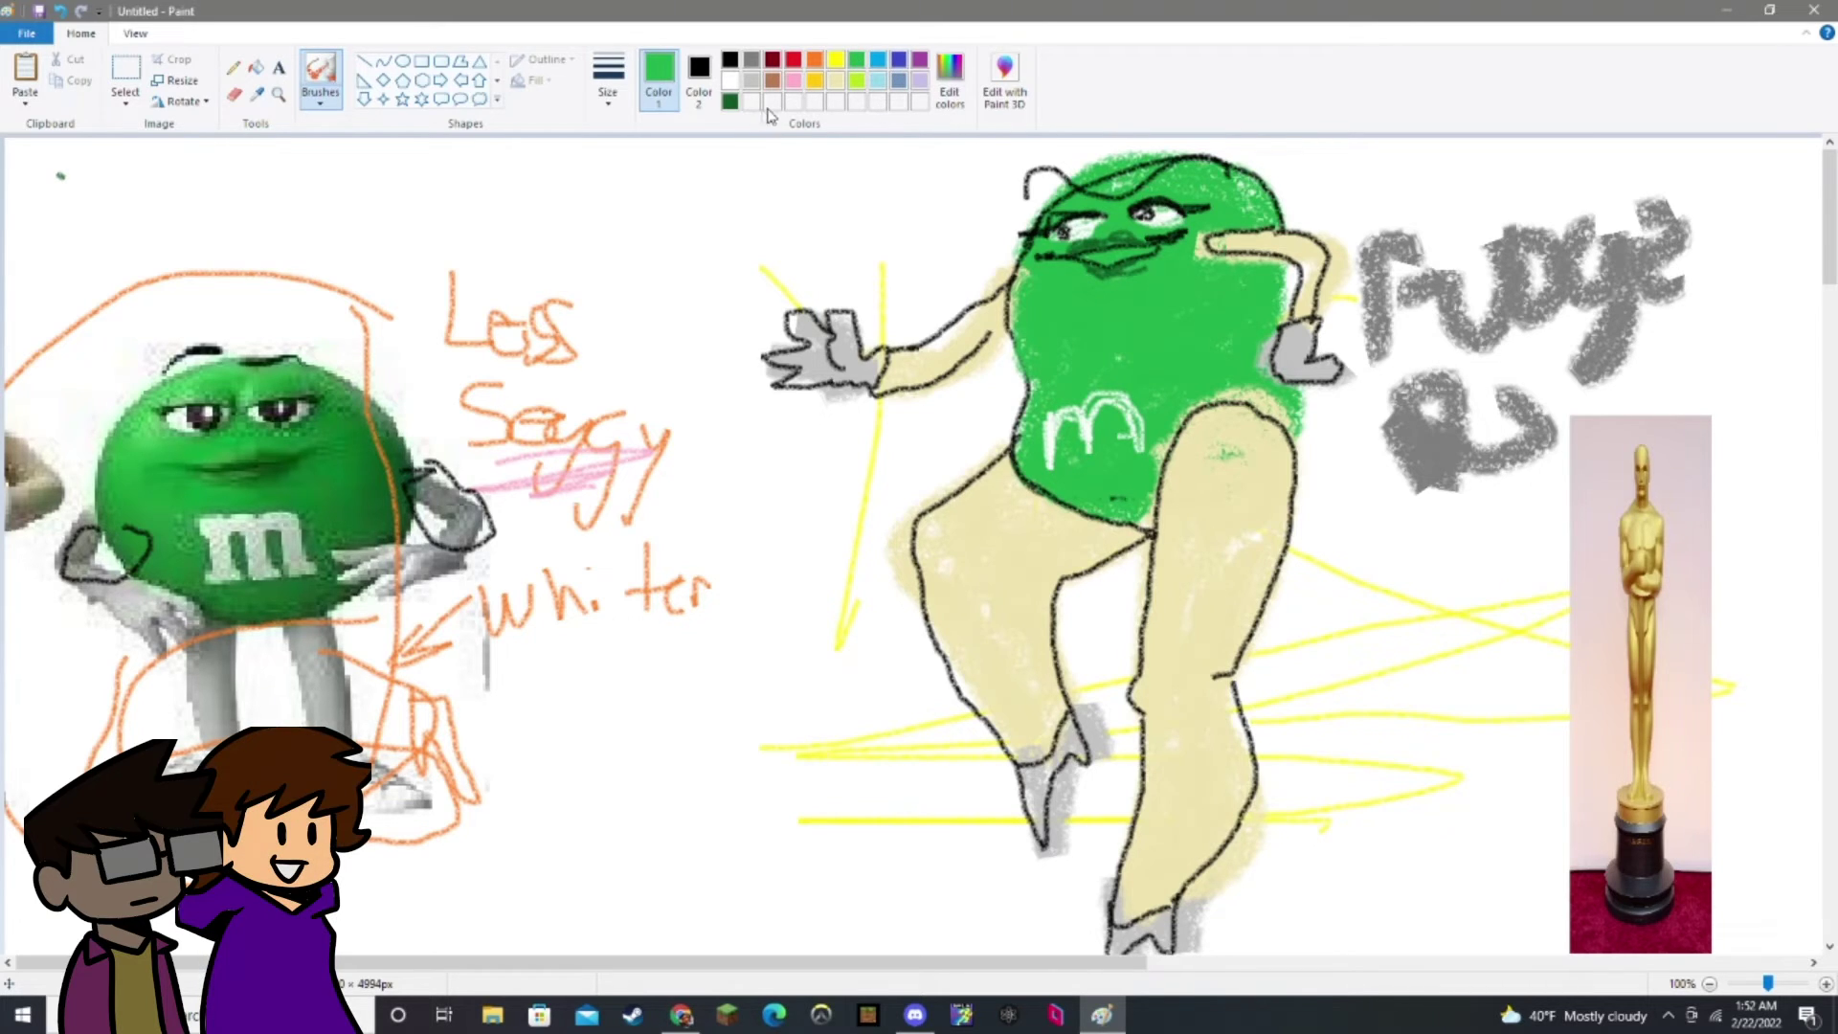
left_click(729, 103)
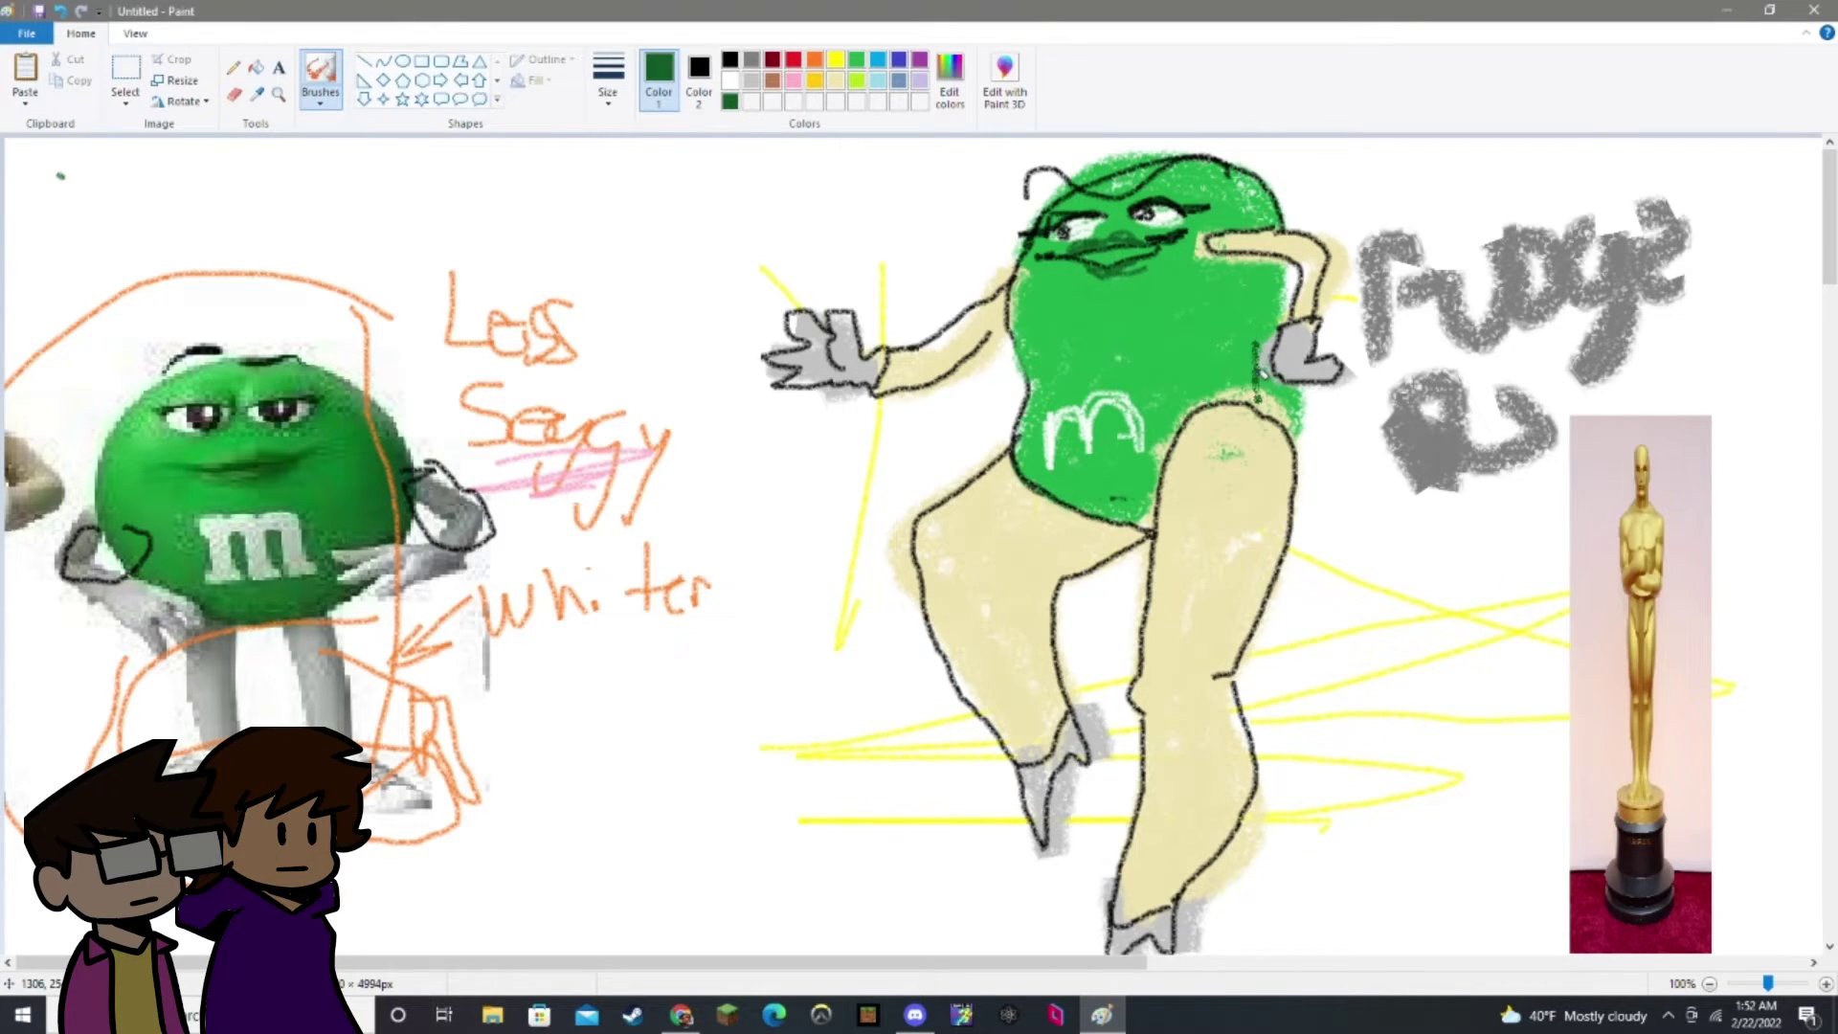
left_click_drag(1258, 379, 1274, 311)
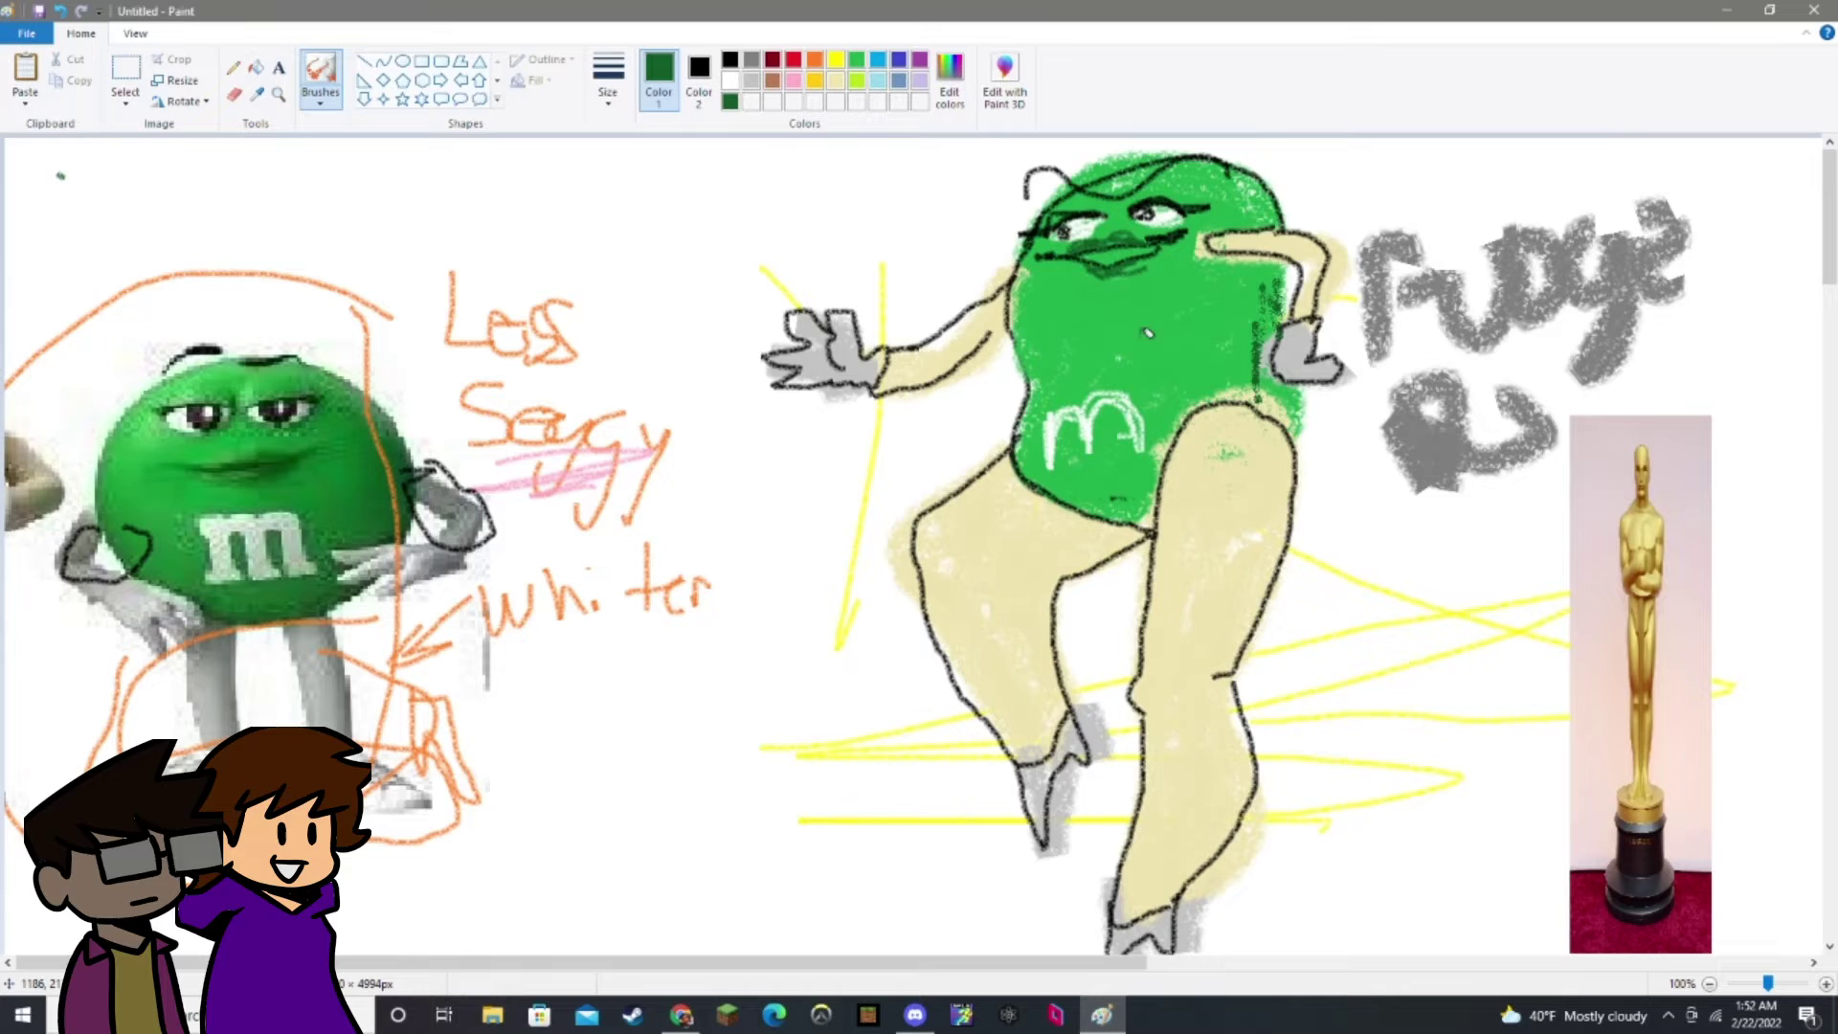
left_click(320, 96)
left_click(613, 96)
left_click(566, 248)
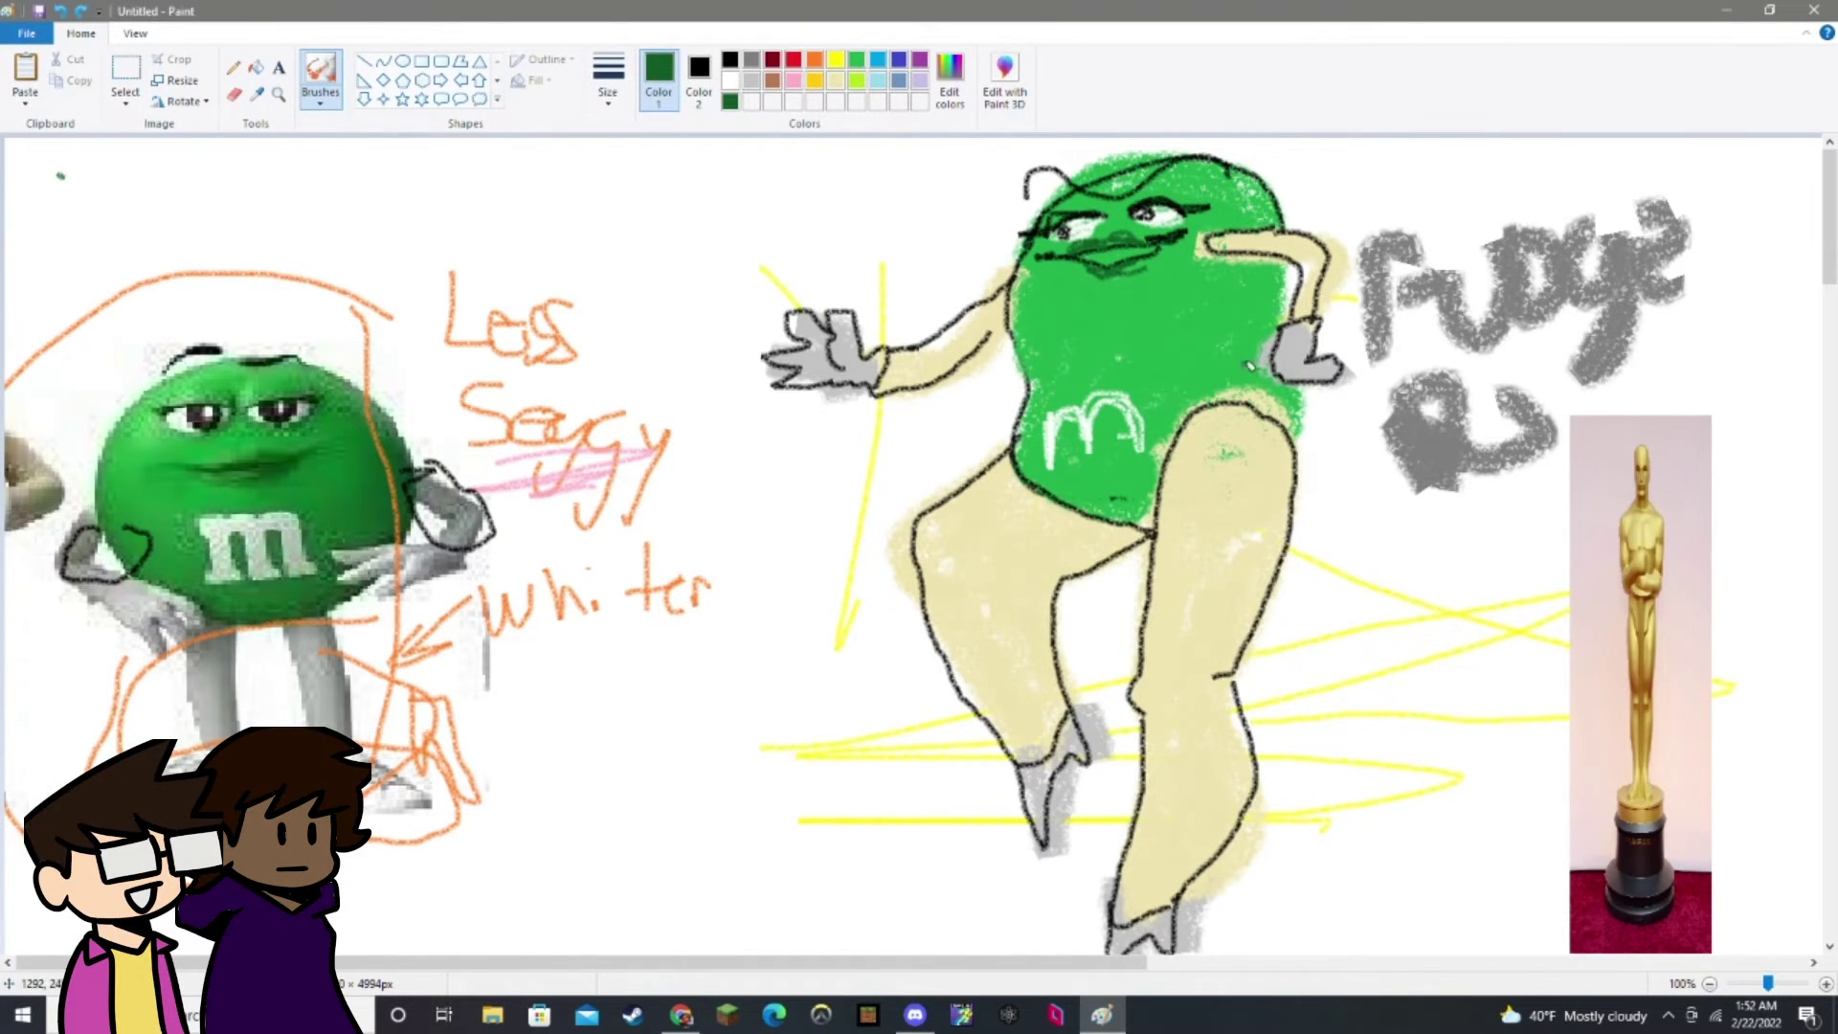
mouse_move(1263, 330)
left_mouse_down()
mouse_move(1284, 282)
mouse_move(1277, 407)
mouse_move(1250, 370)
left_mouse_up()
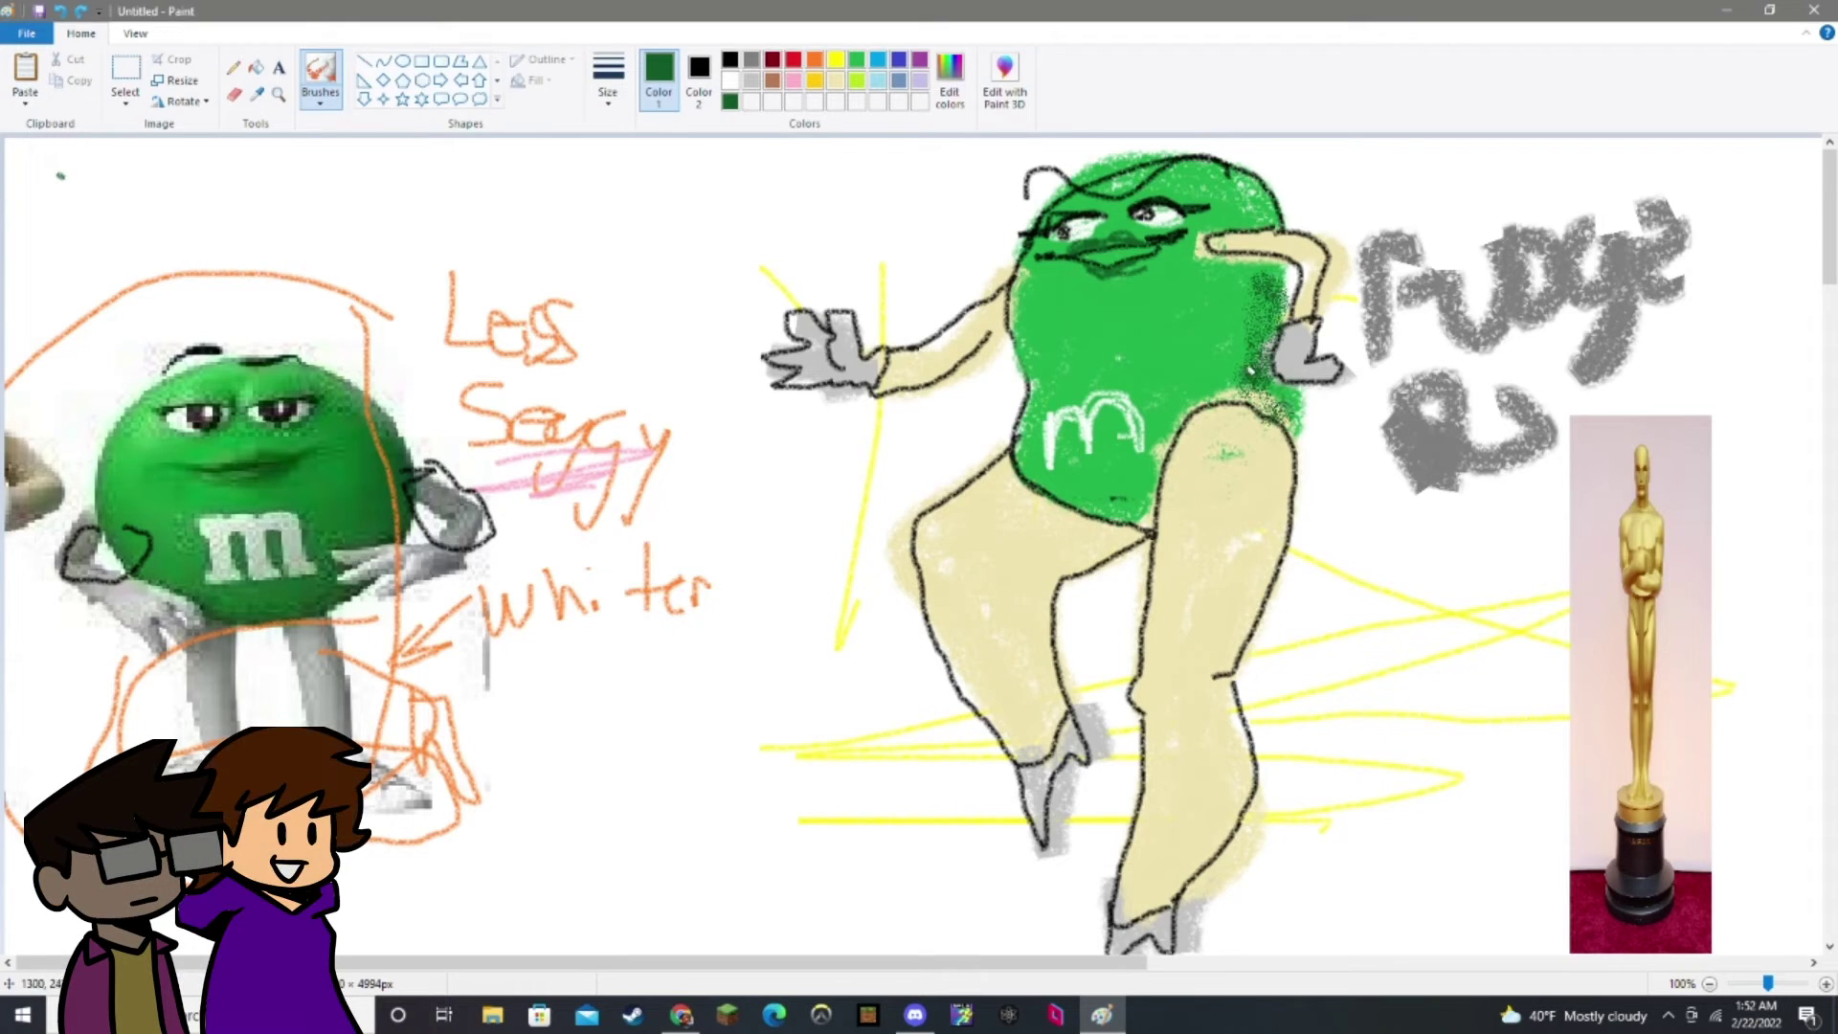
Shade the inner edge of the raised leg and the outer edge of the standing leg in gold.
left_click(794, 80)
mouse_move(1067, 570)
left_mouse_down()
mouse_move(1118, 539)
mouse_move(1068, 546)
mouse_move(1034, 589)
left_mouse_up()
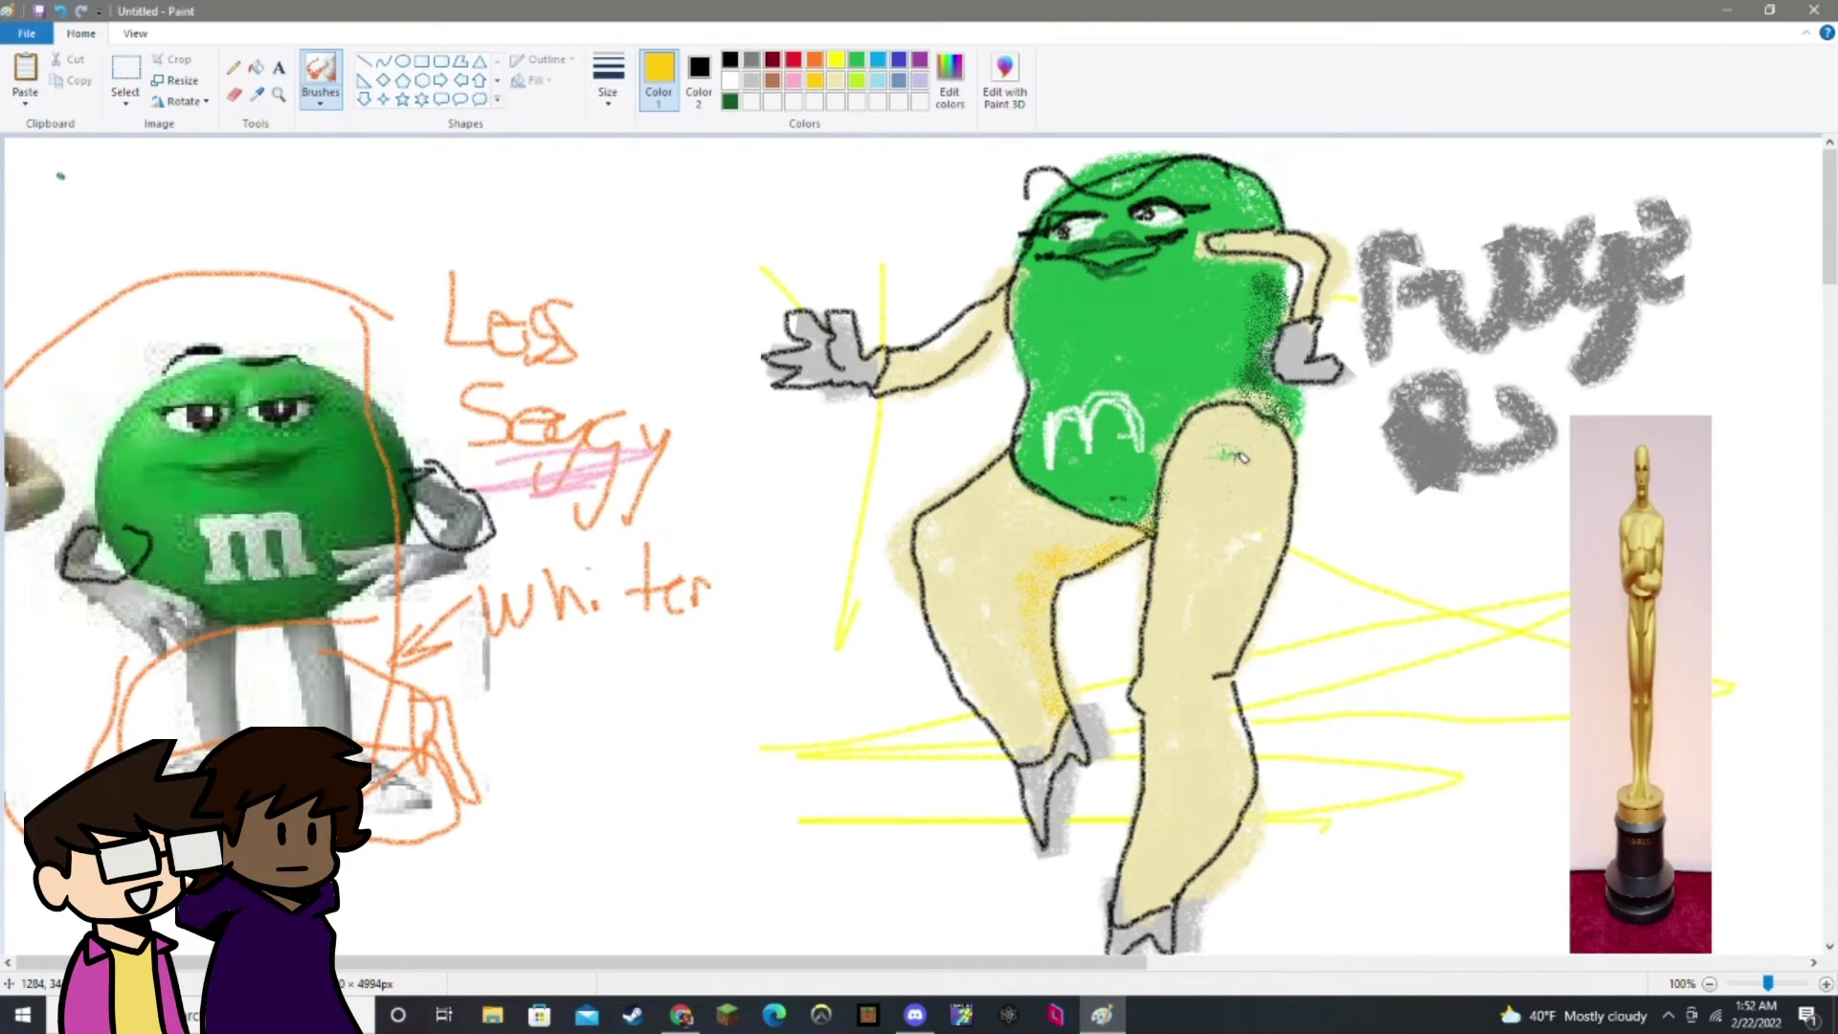
mouse_move(1281, 495)
left_mouse_down()
mouse_move(1234, 678)
mouse_move(1235, 632)
left_mouse_up()
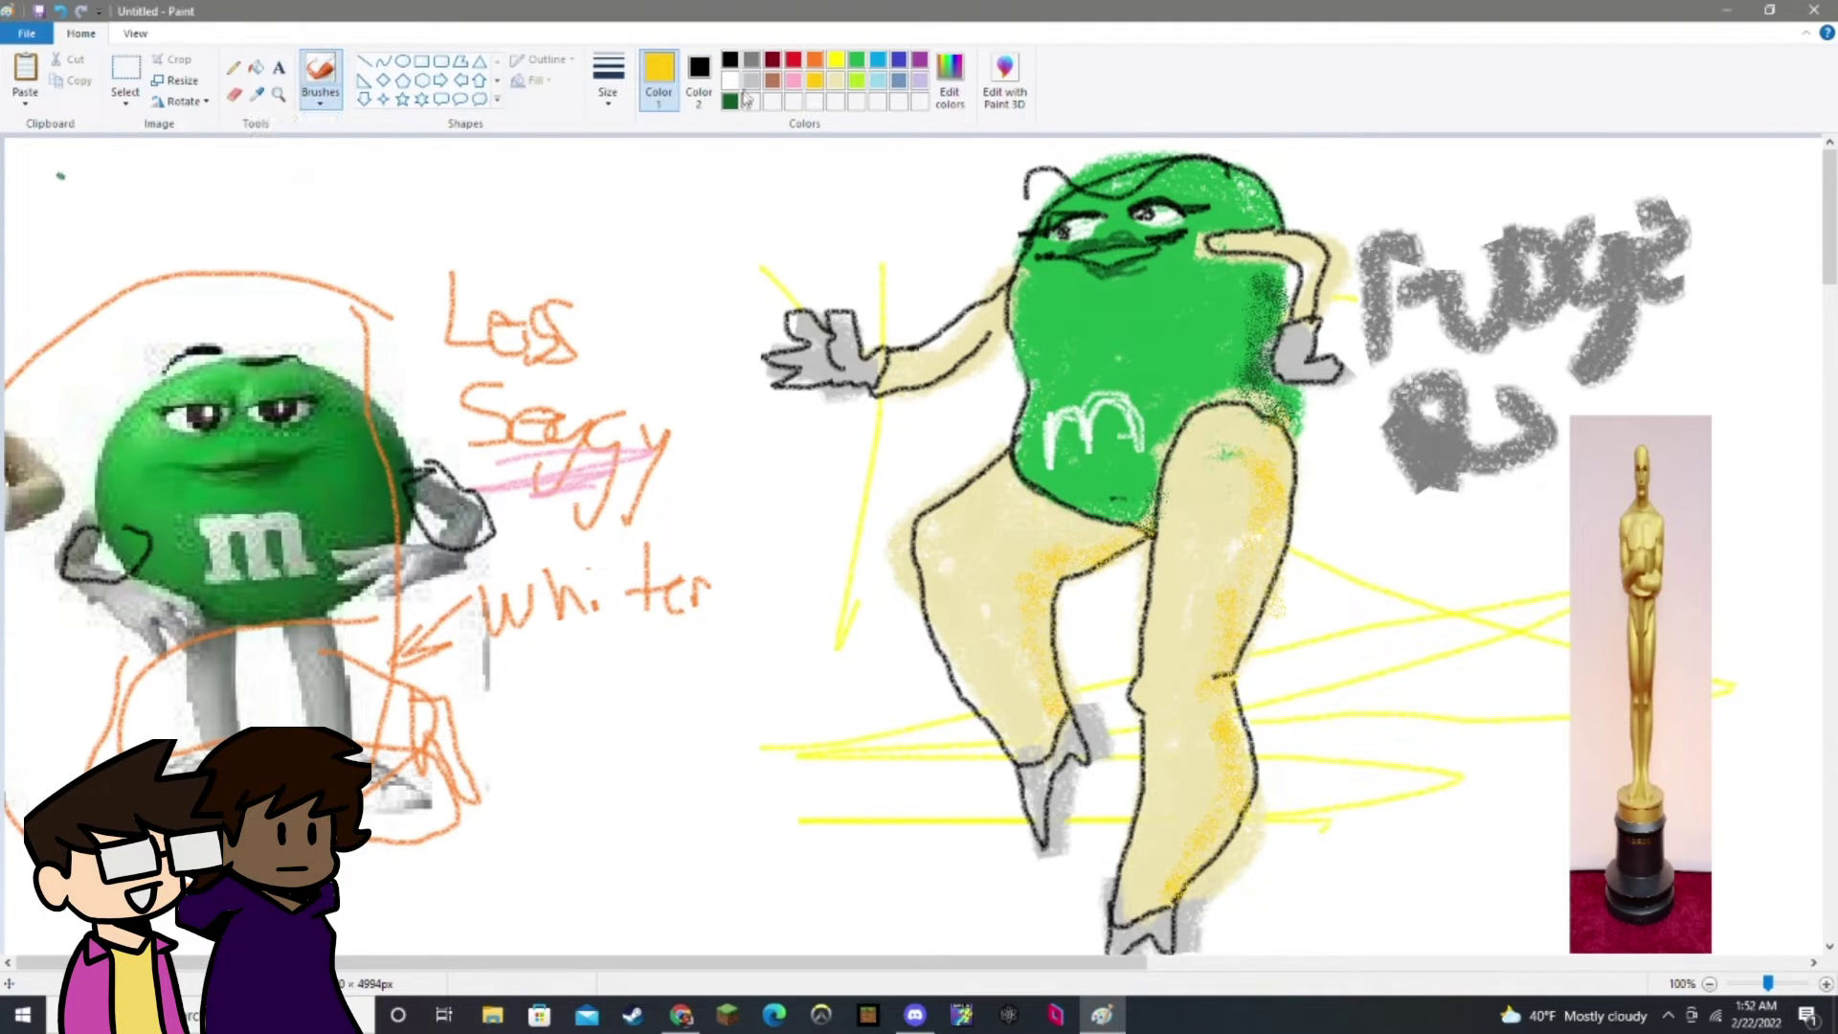
Outline the body's edge inside the bent arm and a rounded bulge behind the hip in thin black.
left_click(730, 60)
left_click(608, 76)
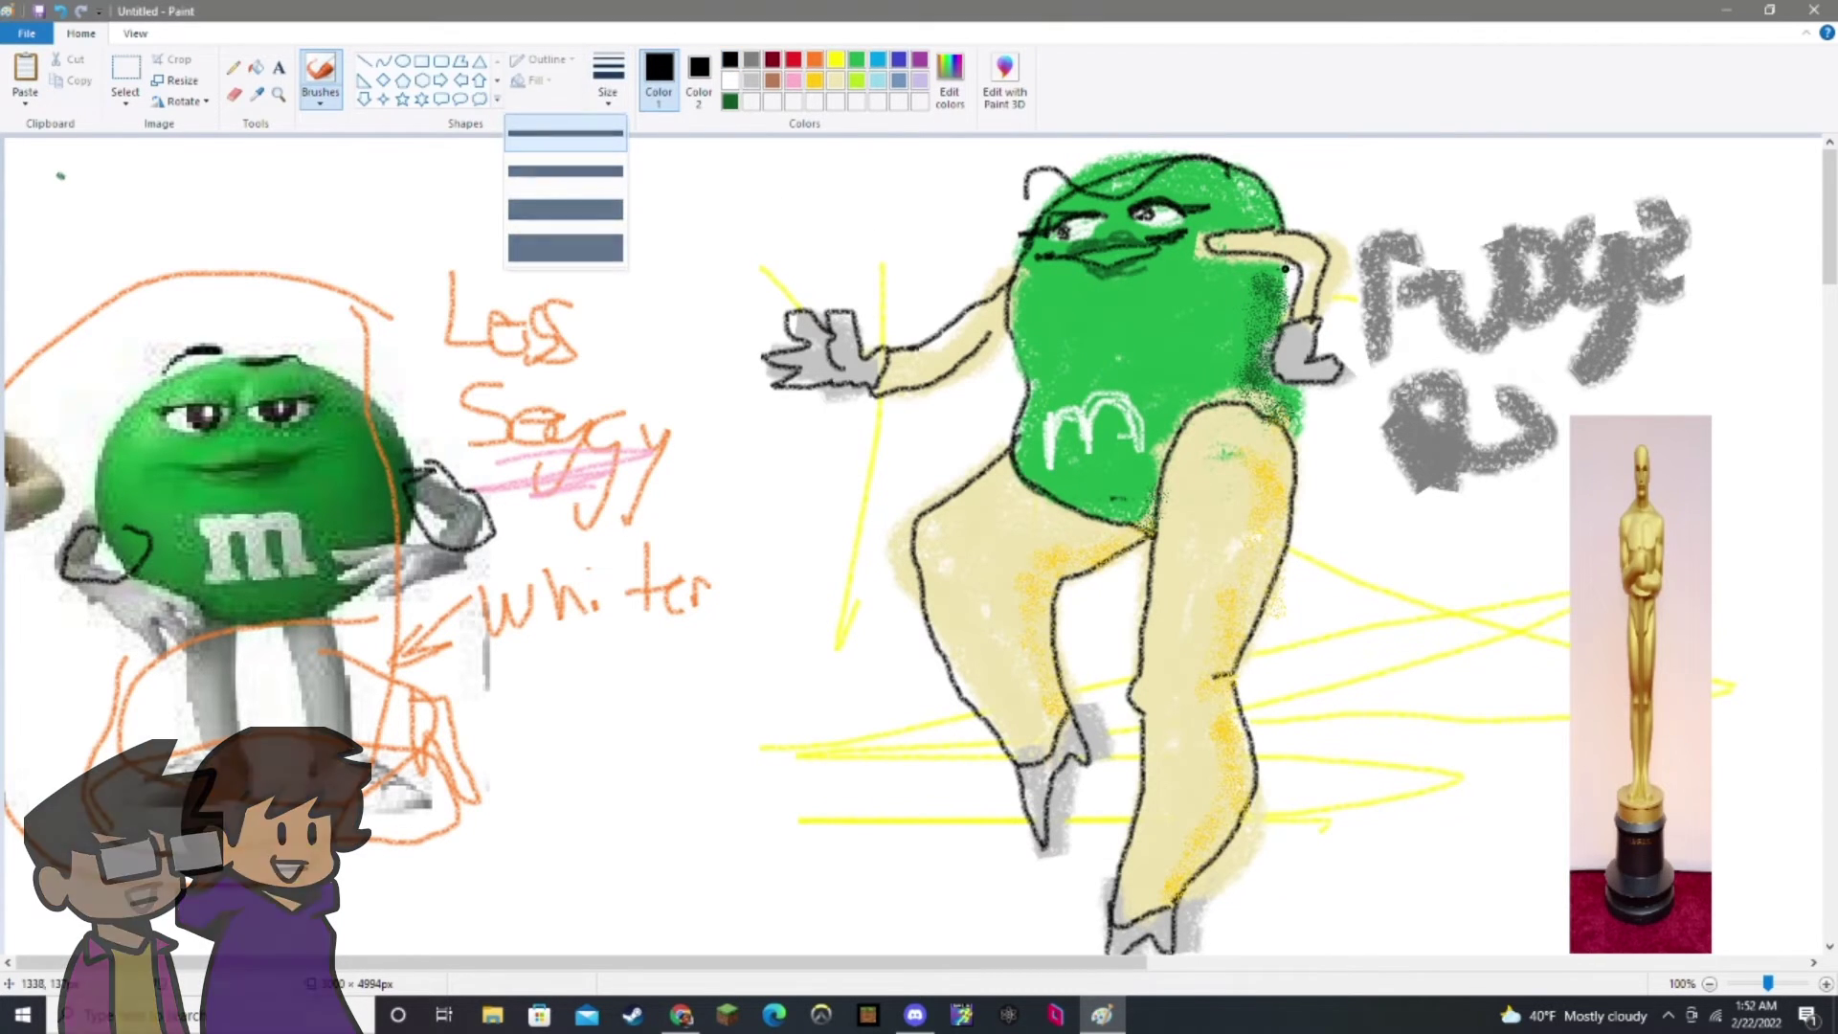
left_click(1283, 265)
mouse_move(1283, 265)
left_mouse_down()
mouse_move(1283, 308)
mouse_move(1281, 256)
left_mouse_up()
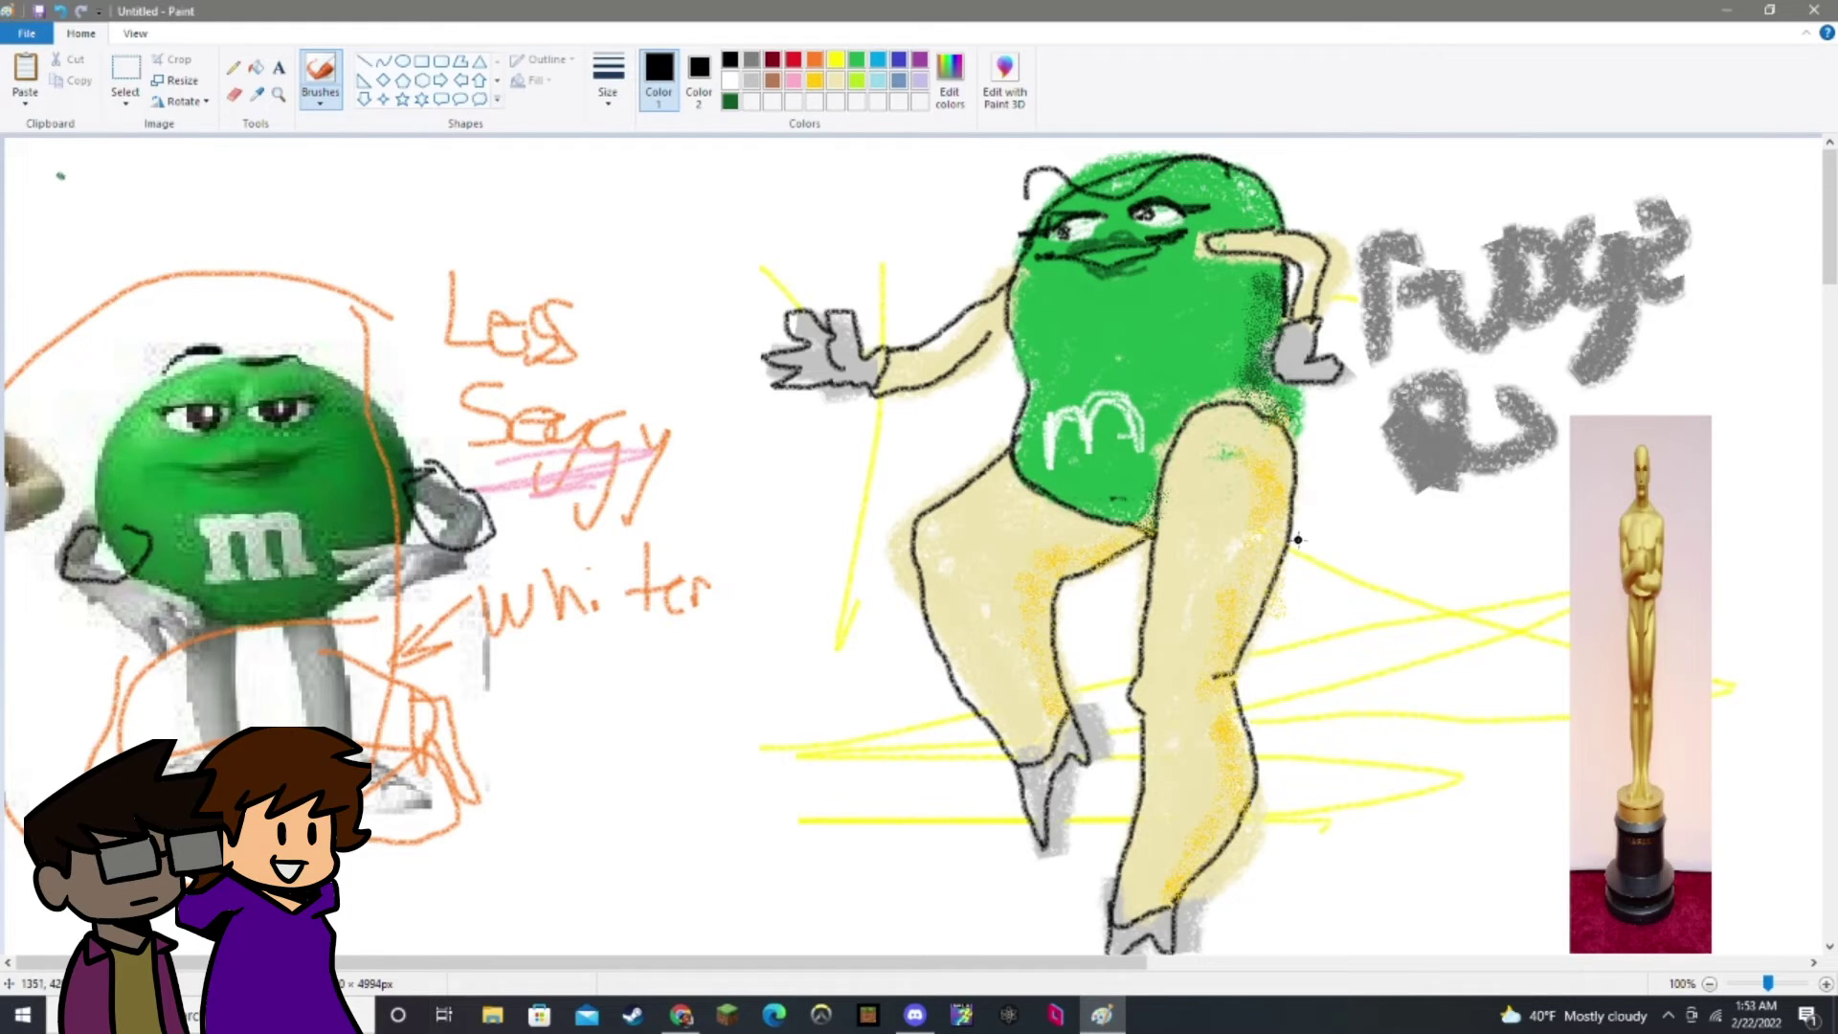
mouse_move(1288, 545)
left_mouse_down()
mouse_move(1395, 523)
mouse_move(1410, 473)
mouse_move(1394, 409)
mouse_move(1342, 370)
left_mouse_up()
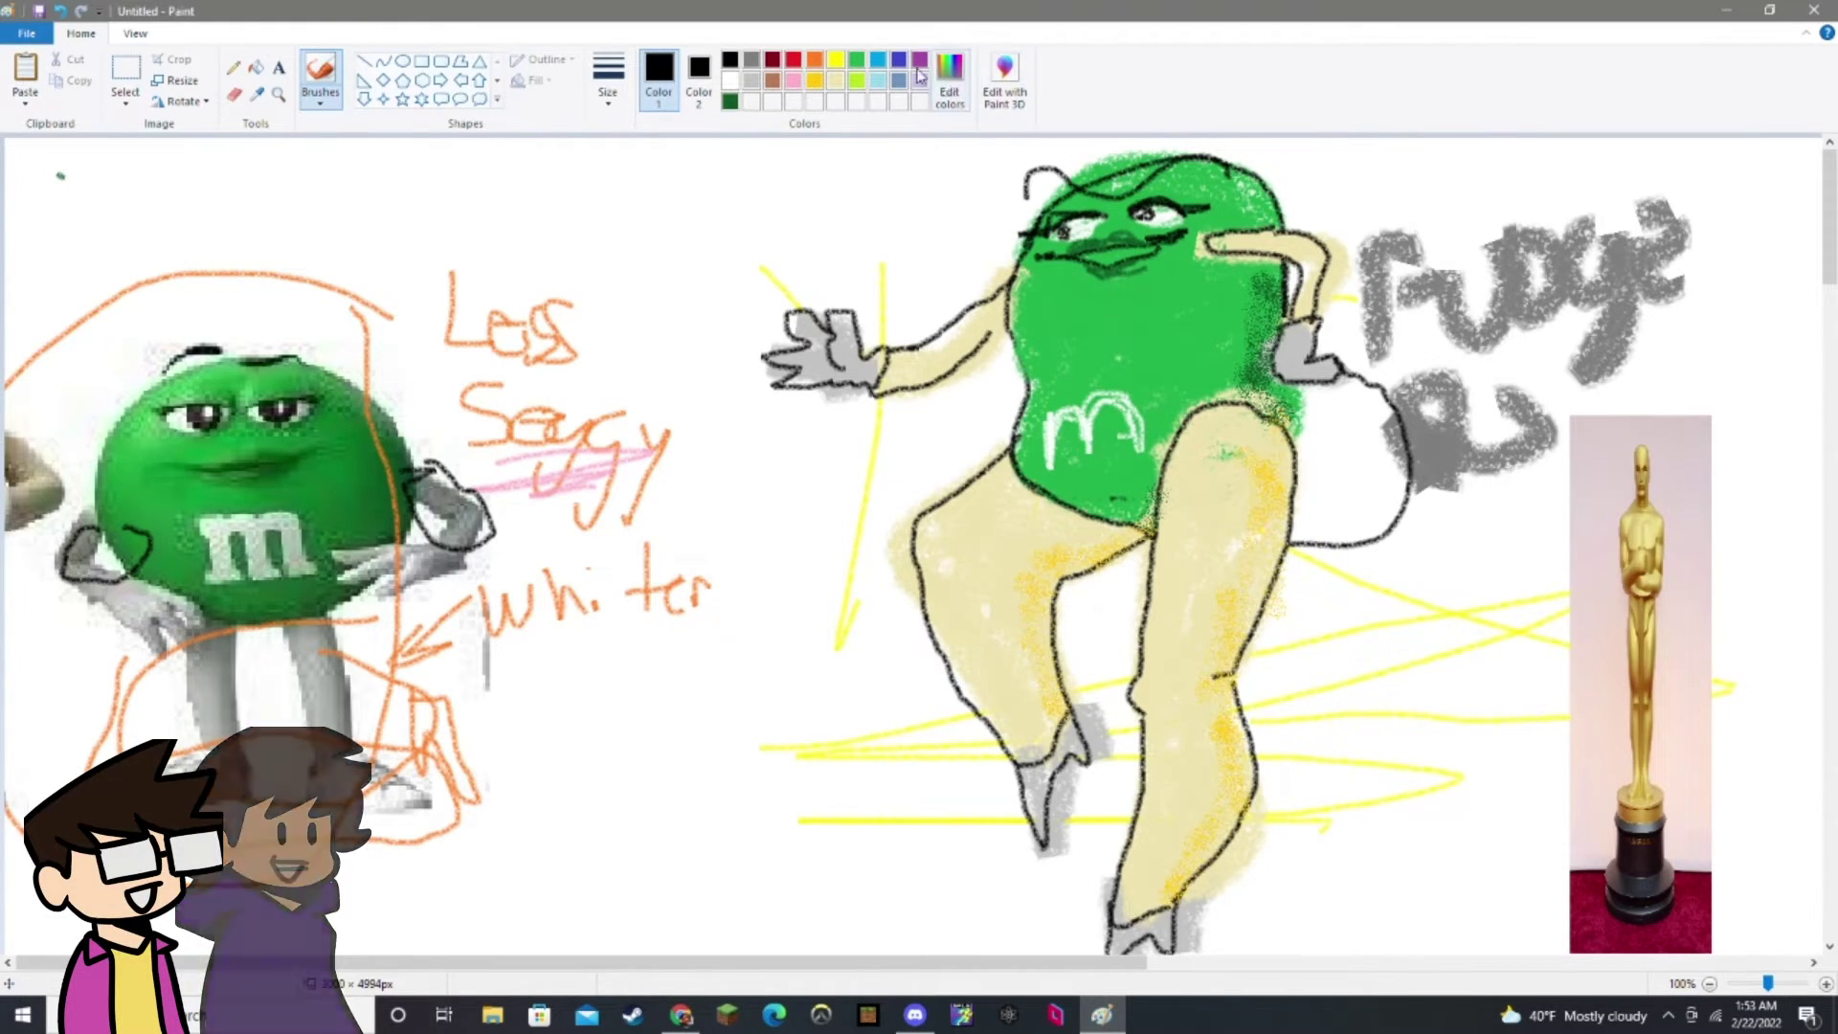
Color in the rounded bulge behind the hip with green using the thickest brush.
left_click(856, 67)
left_click(608, 81)
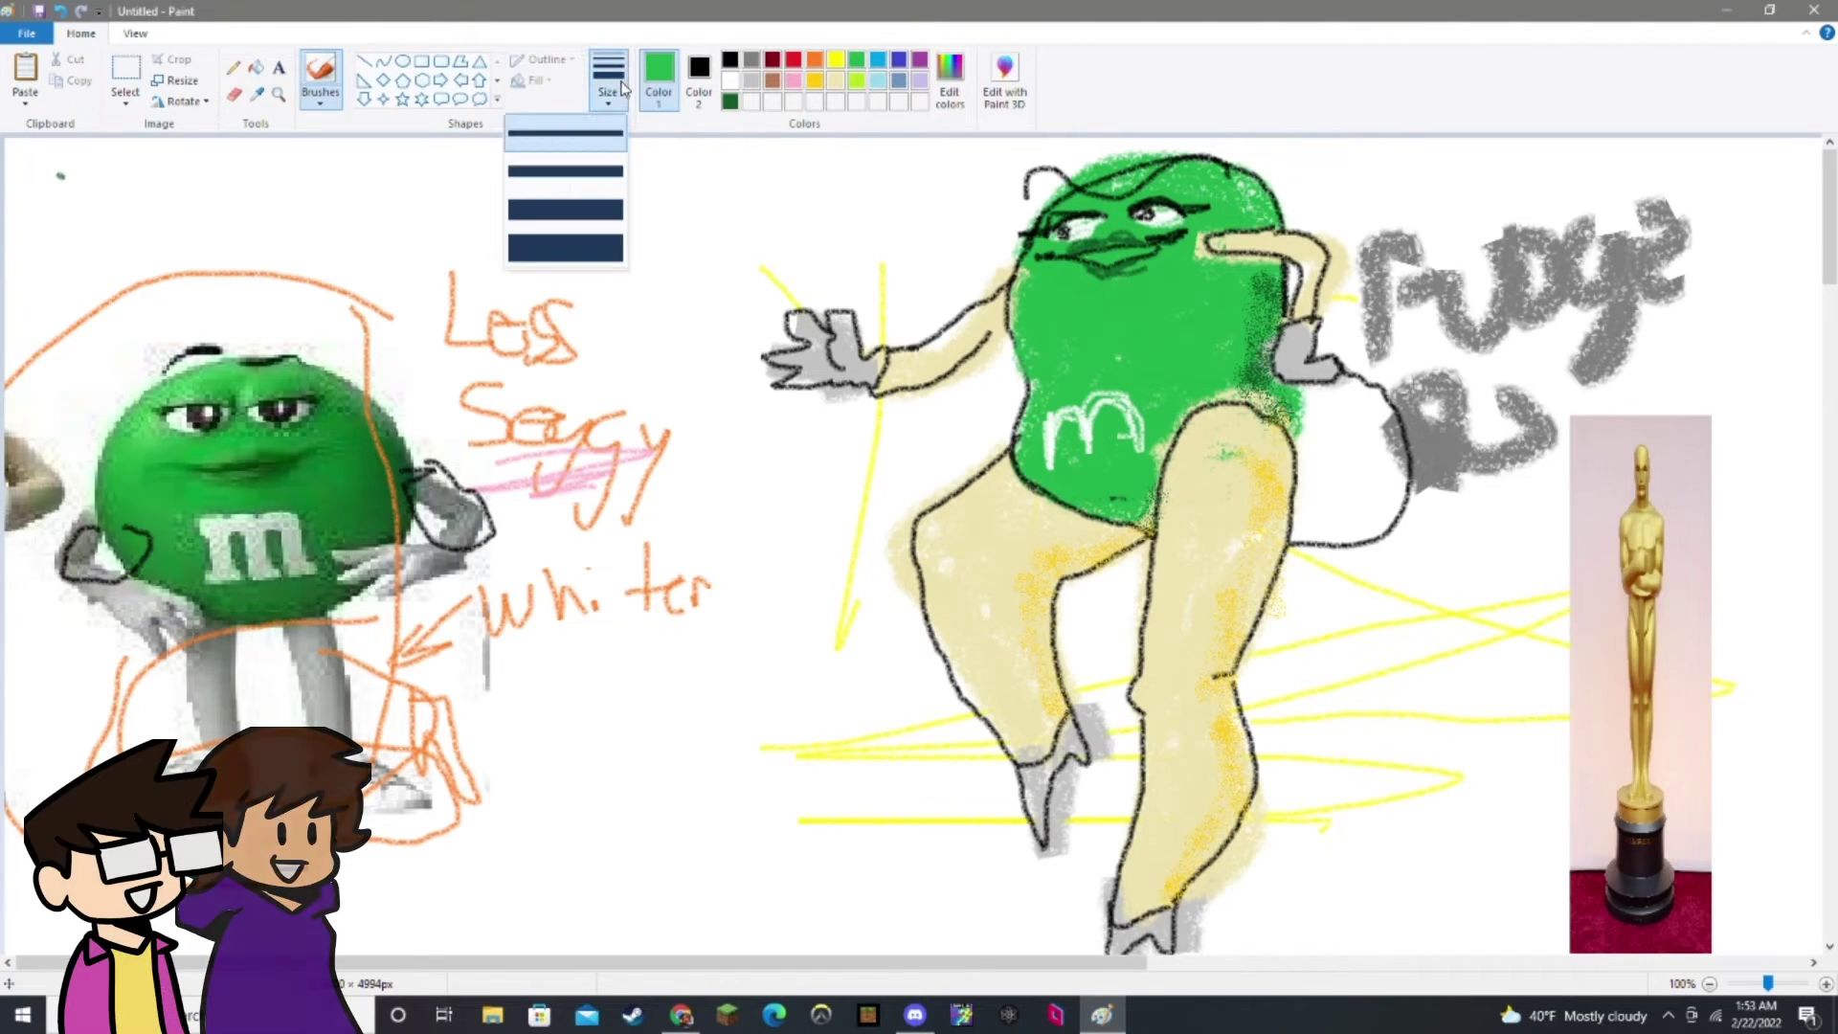
left_click(565, 247)
mouse_move(1319, 431)
left_mouse_down()
mouse_move(1349, 397)
mouse_move(1340, 412)
mouse_move(1384, 397)
mouse_move(1382, 508)
left_mouse_up()
mouse_move(1363, 397)
left_mouse_down()
mouse_move(1399, 536)
mouse_move(1307, 536)
mouse_move(1325, 483)
left_mouse_up()
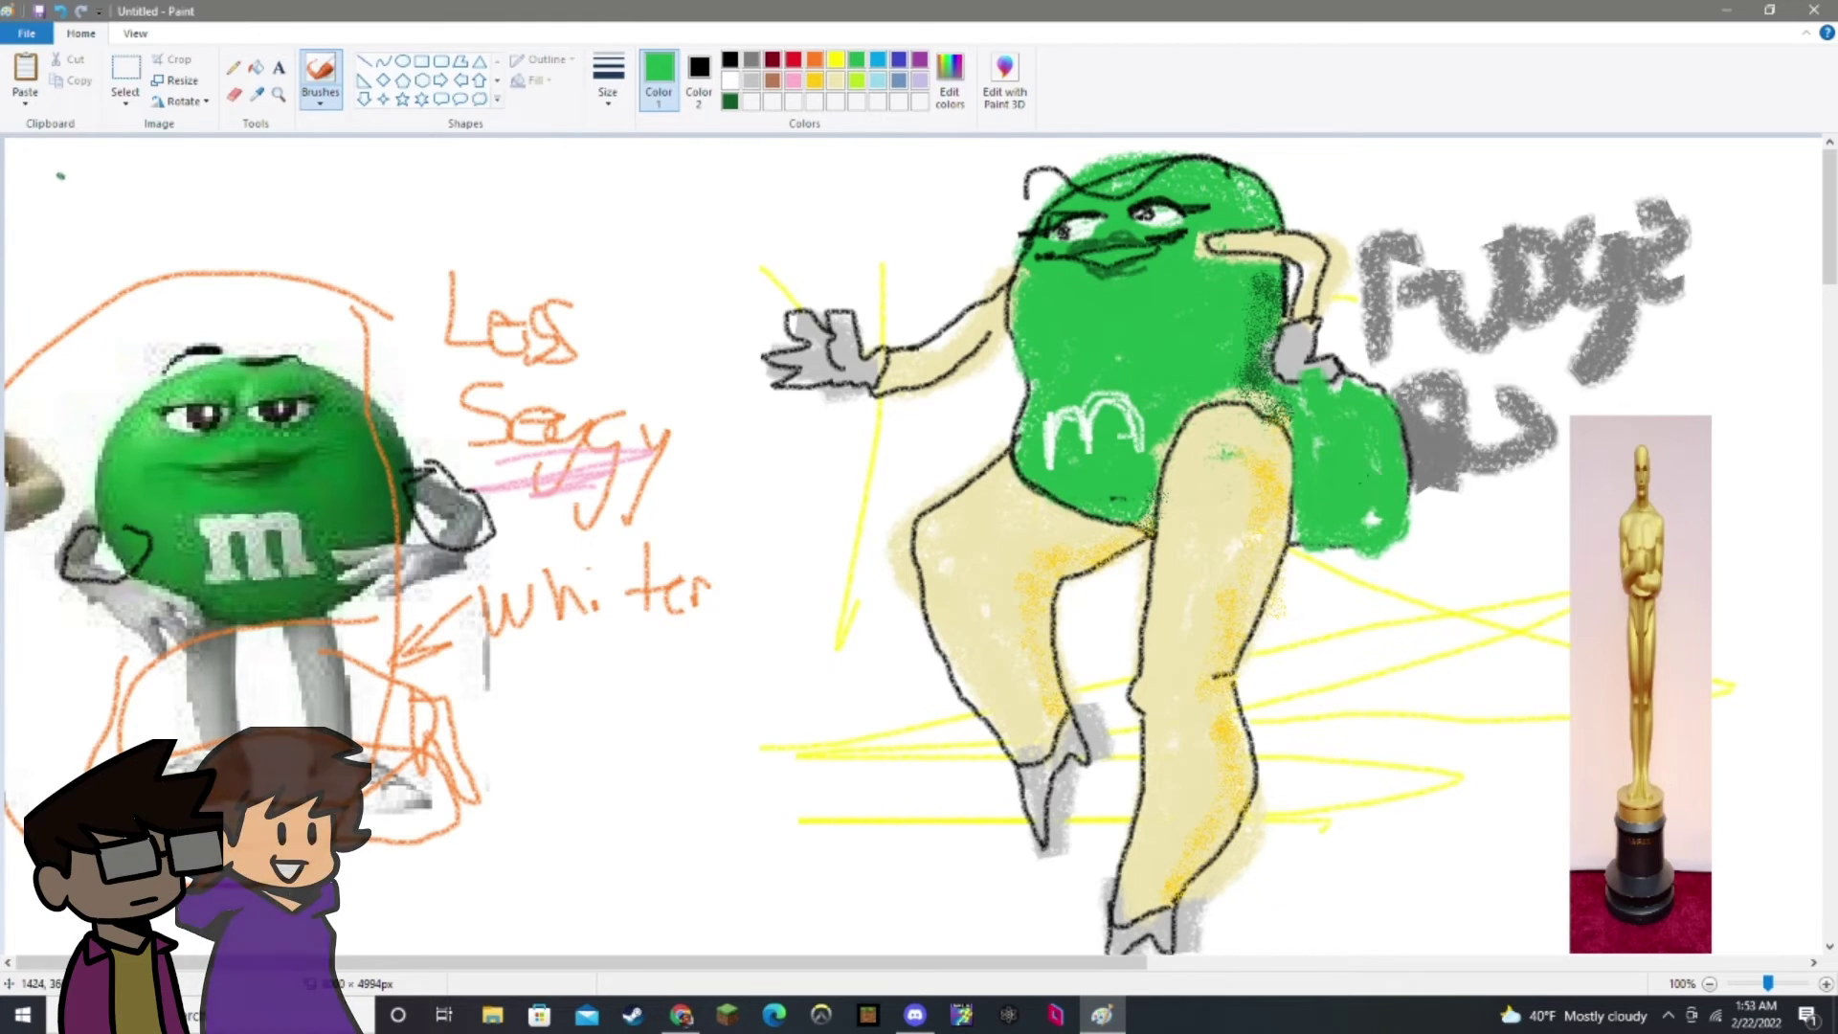
Redraw the outline of the green bulge behind the hip in black with a thinner brush.
left_click(607, 82)
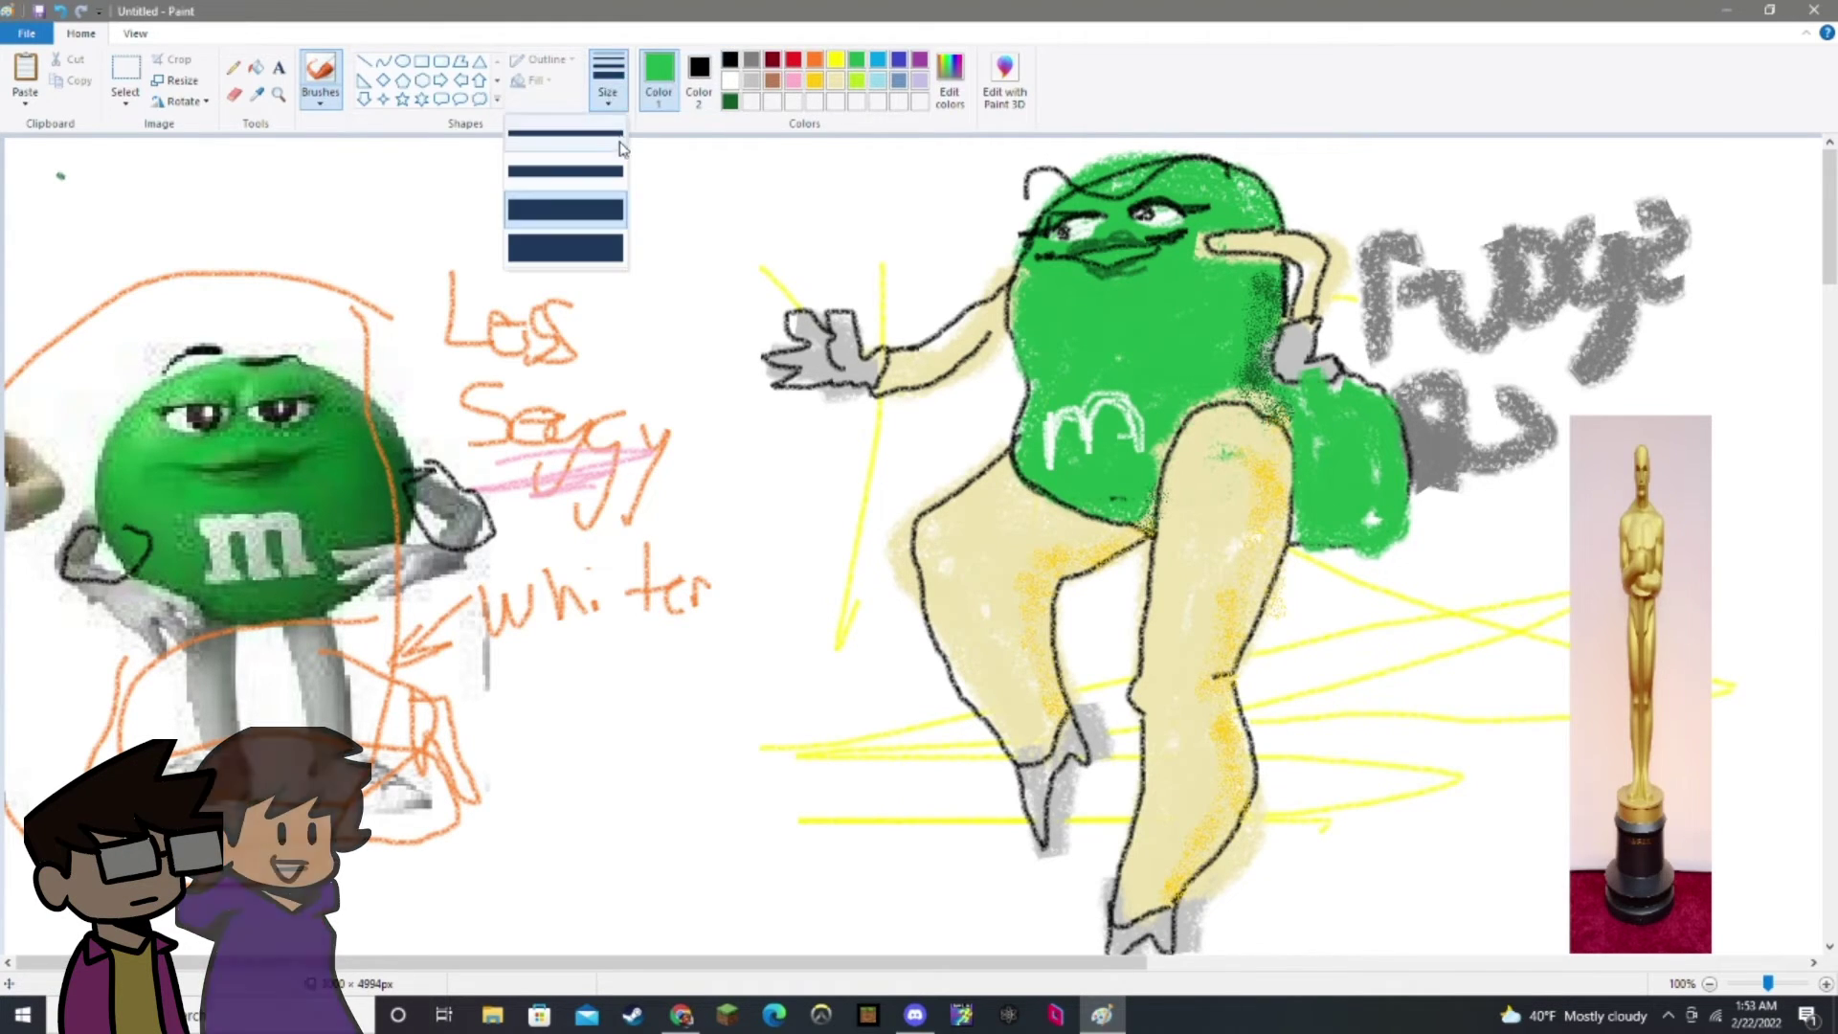
left_click(618, 153)
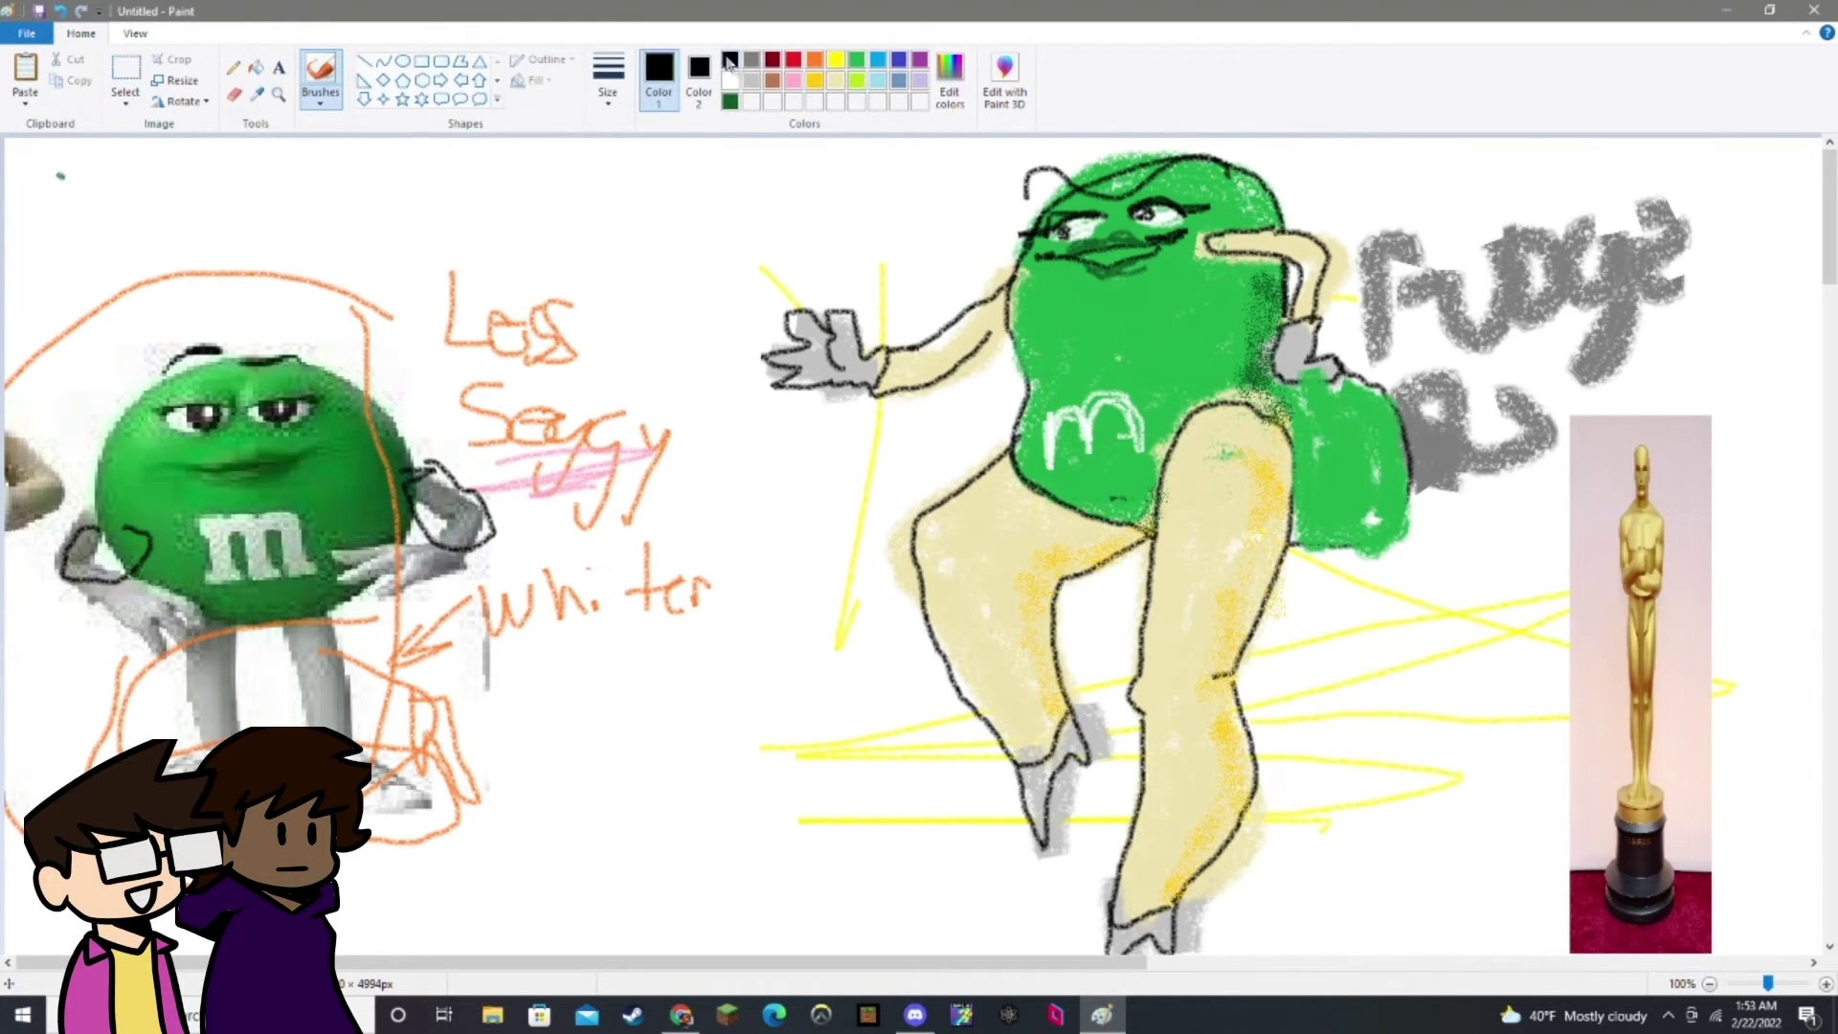
mouse_move(1376, 542)
left_mouse_down()
mouse_move(1402, 515)
mouse_move(1404, 436)
mouse_move(1341, 362)
left_mouse_up()
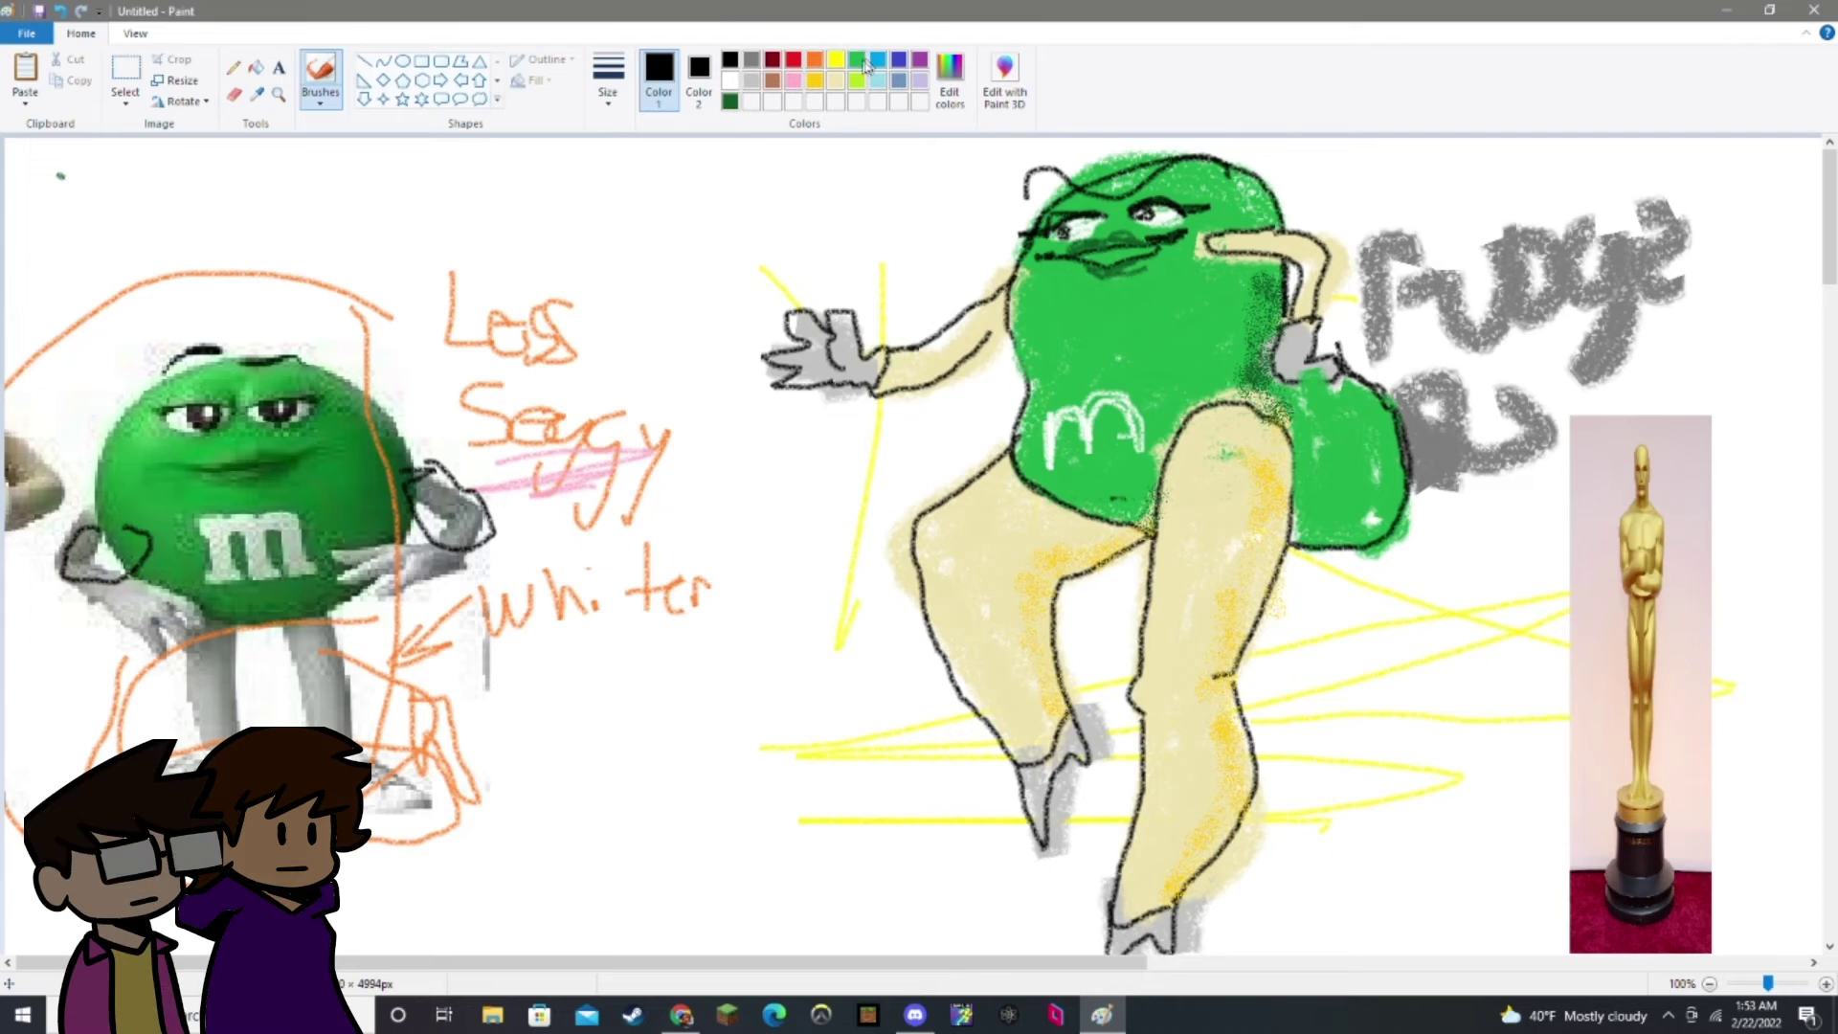
Shade the lower and outer edge of the bulge behind the hip in the custom dark green with the thickest brush.
left_click(730, 102)
left_click(607, 76)
left_click(319, 96)
left_click(320, 96)
left_click(565, 248)
mouse_move(1302, 551)
left_mouse_down()
mouse_move(1378, 512)
mouse_move(1364, 496)
mouse_move(1392, 421)
left_mouse_up()
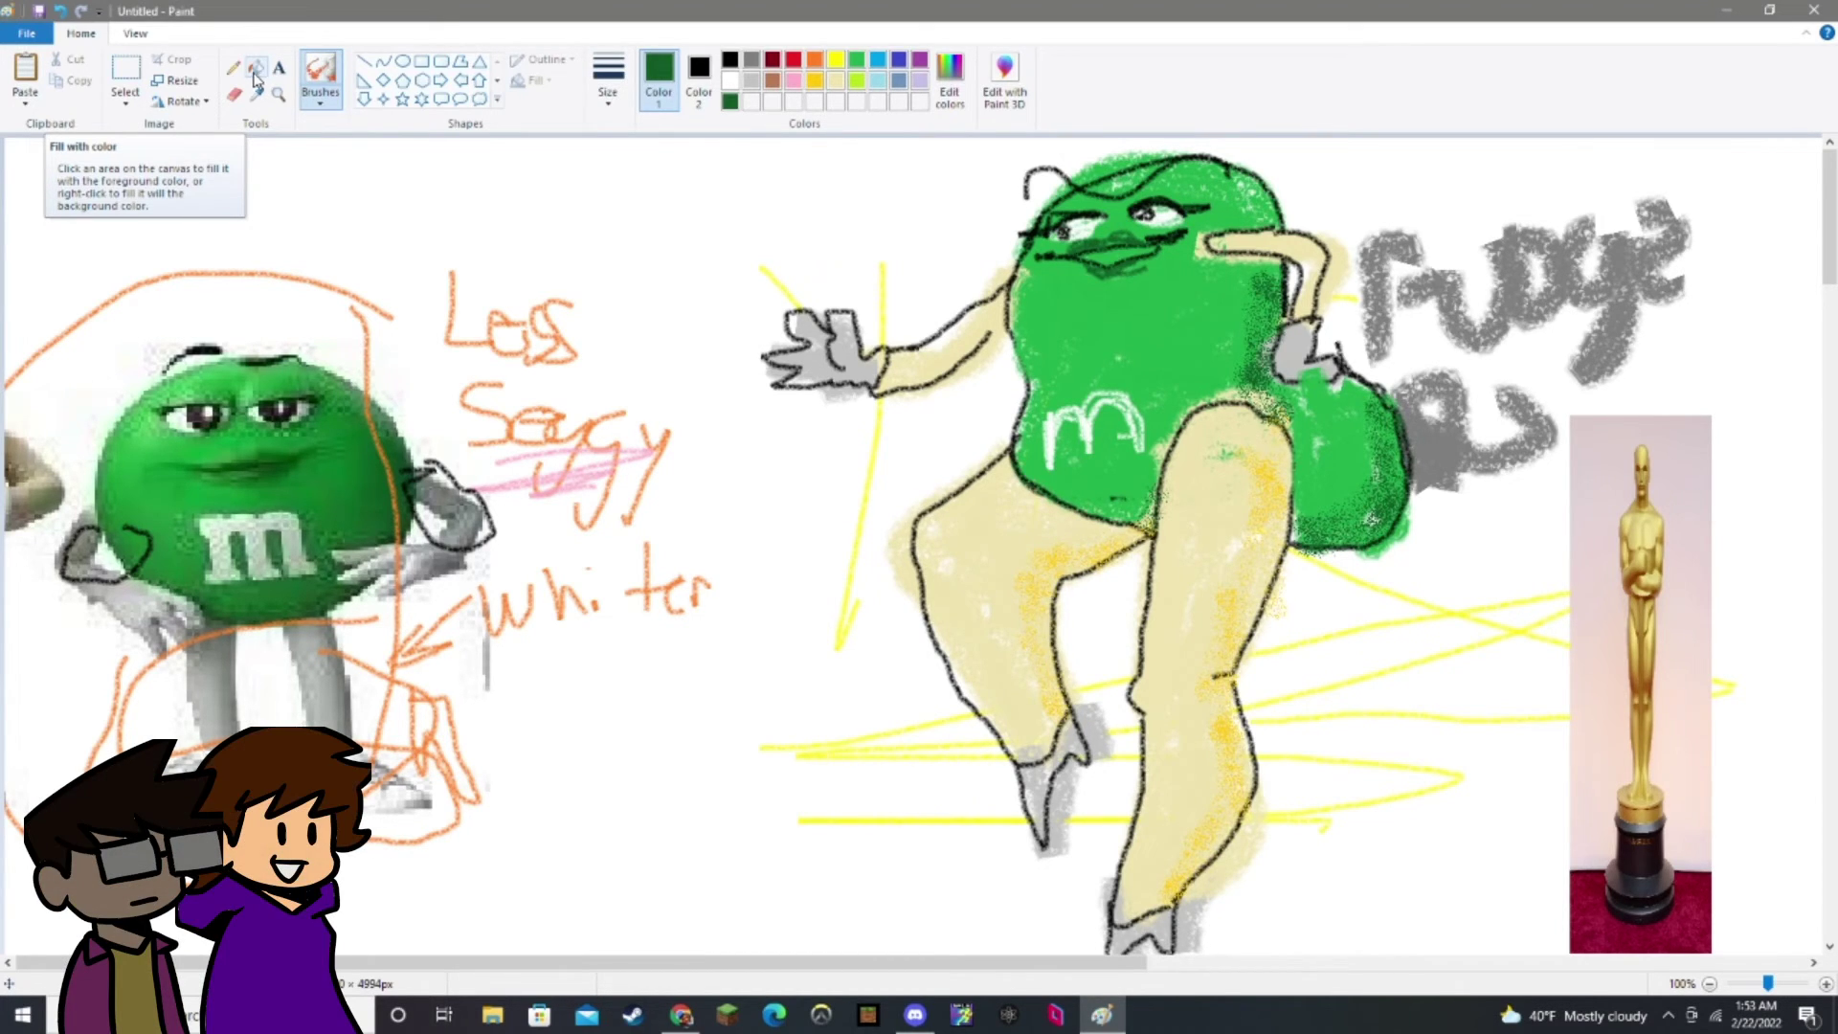
Paint a small solid red ball just above the redesign's outstretched hand with the thickest brush.
left_click(794, 60)
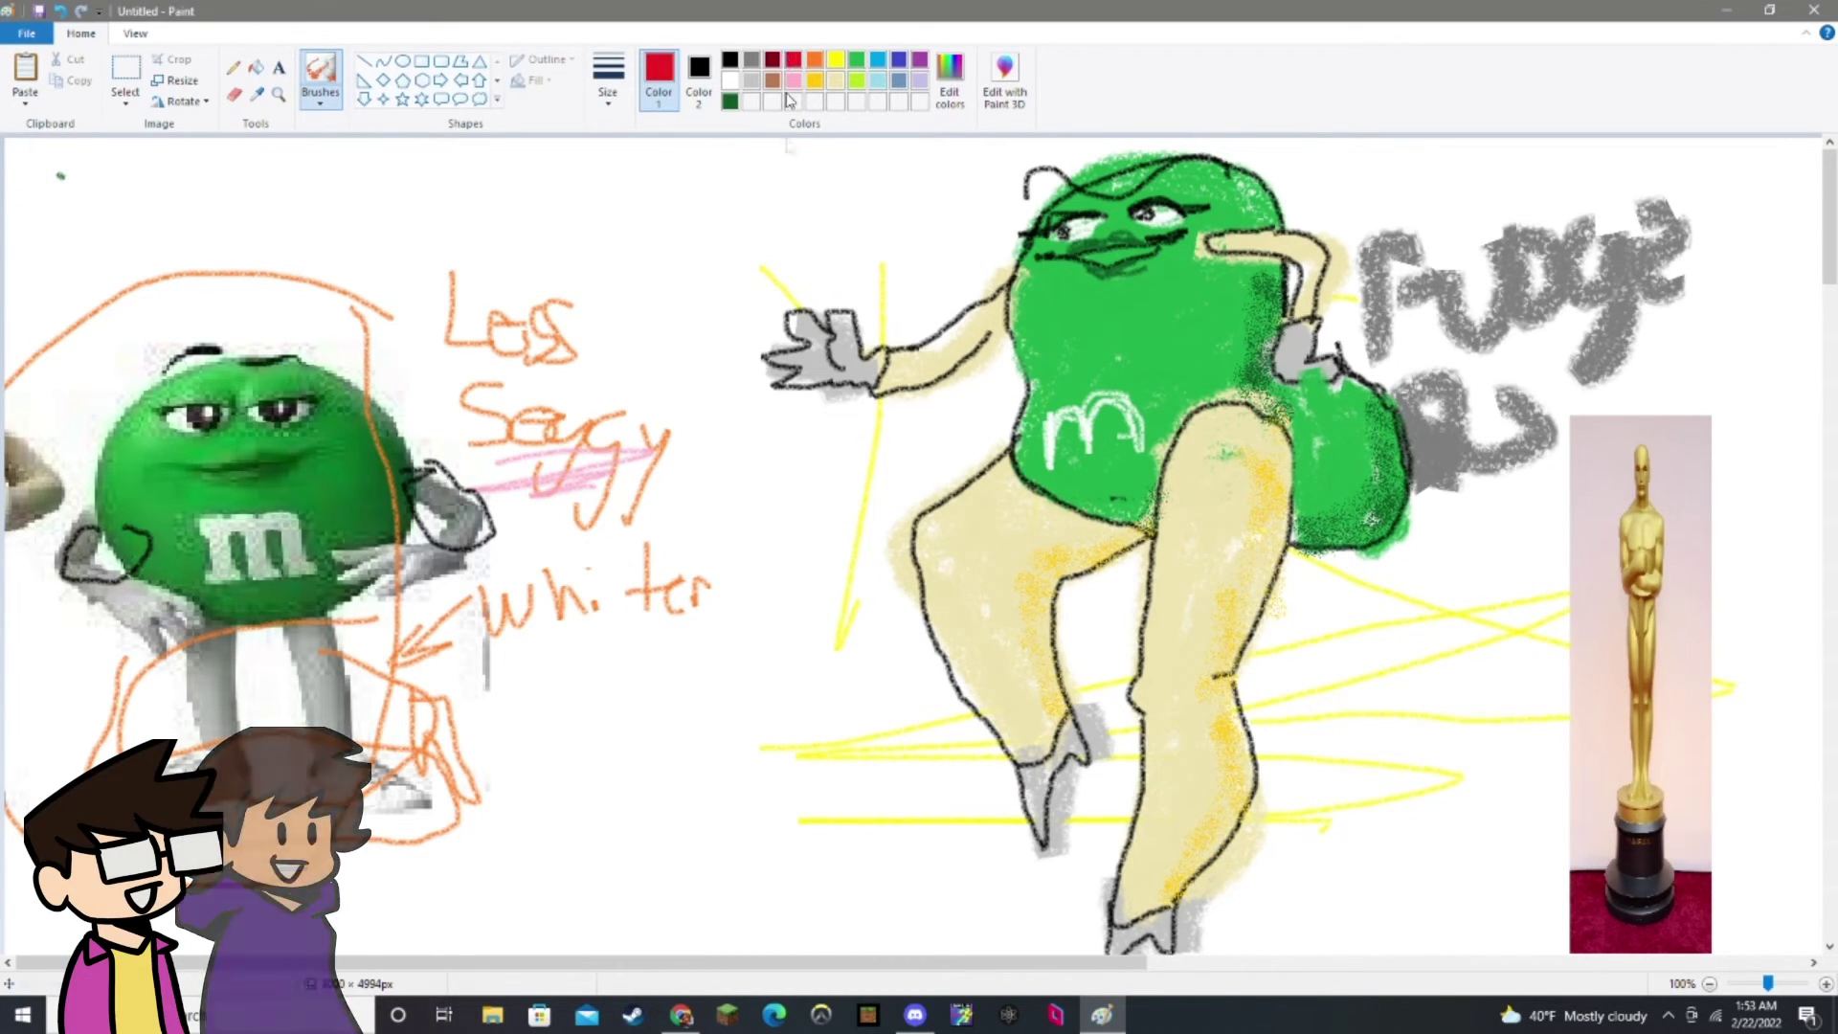
left_click(323, 95)
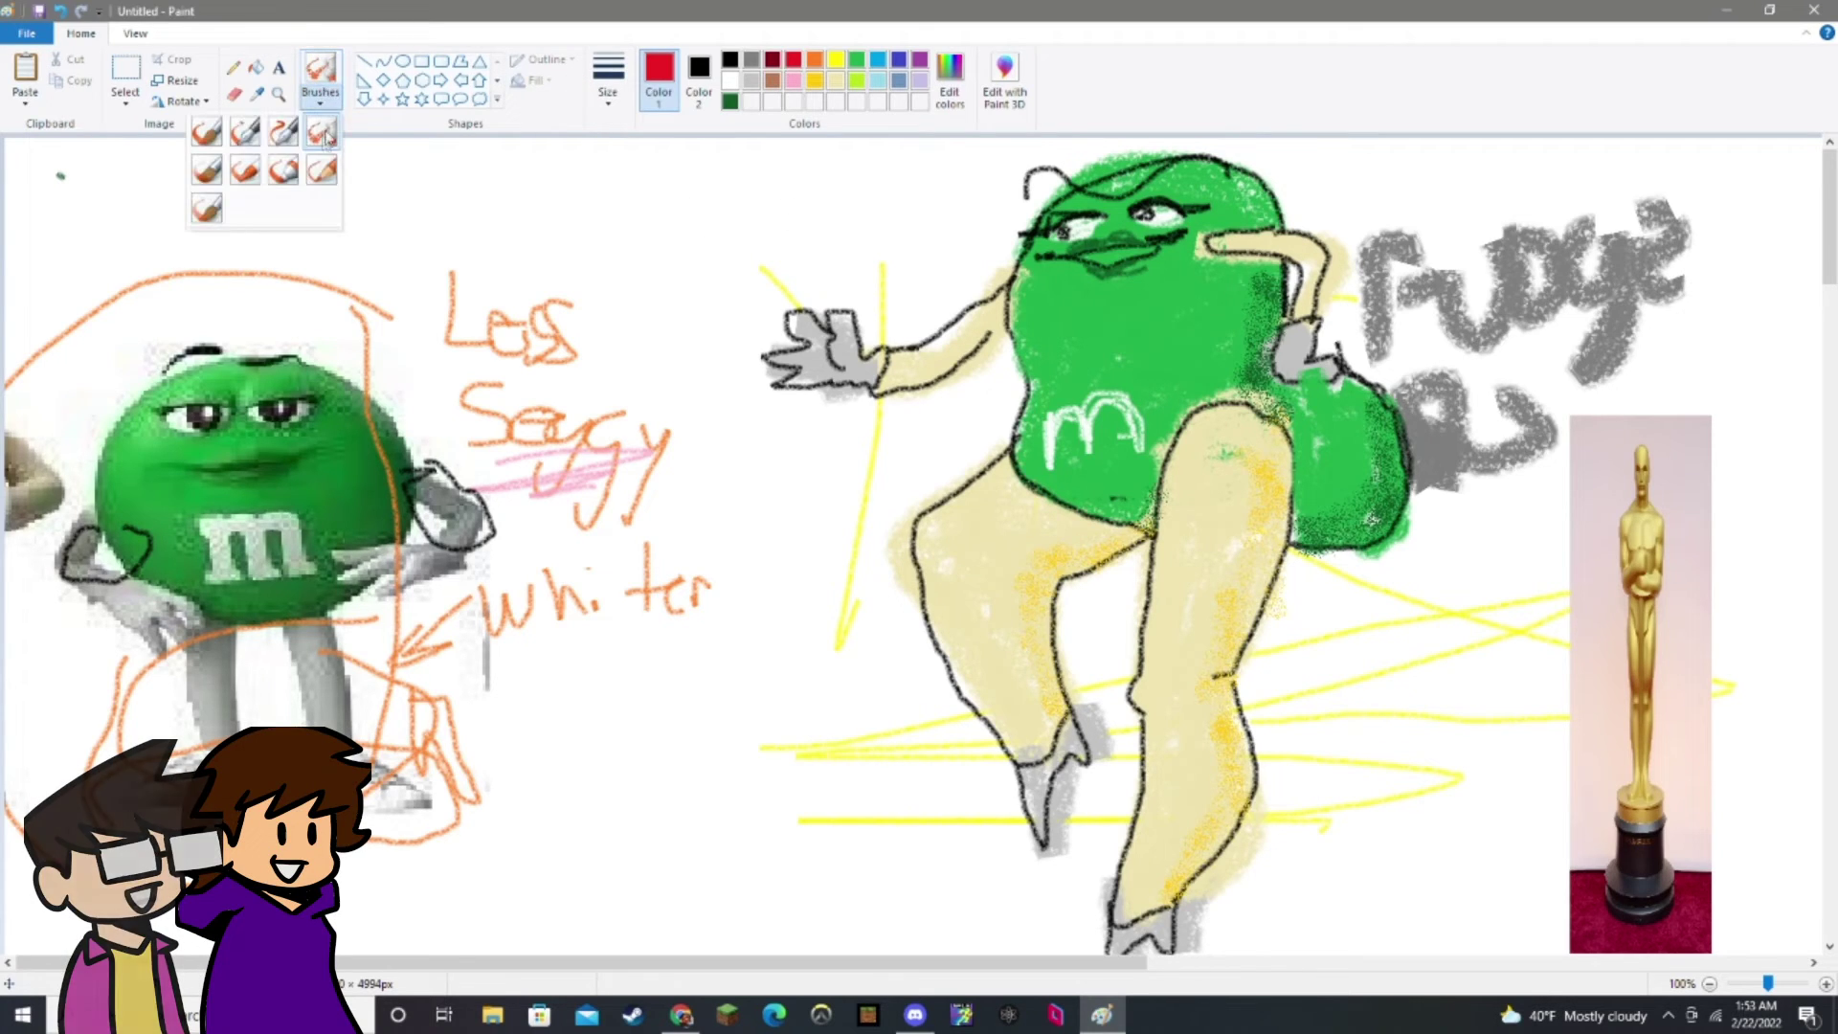
left_click(283, 170)
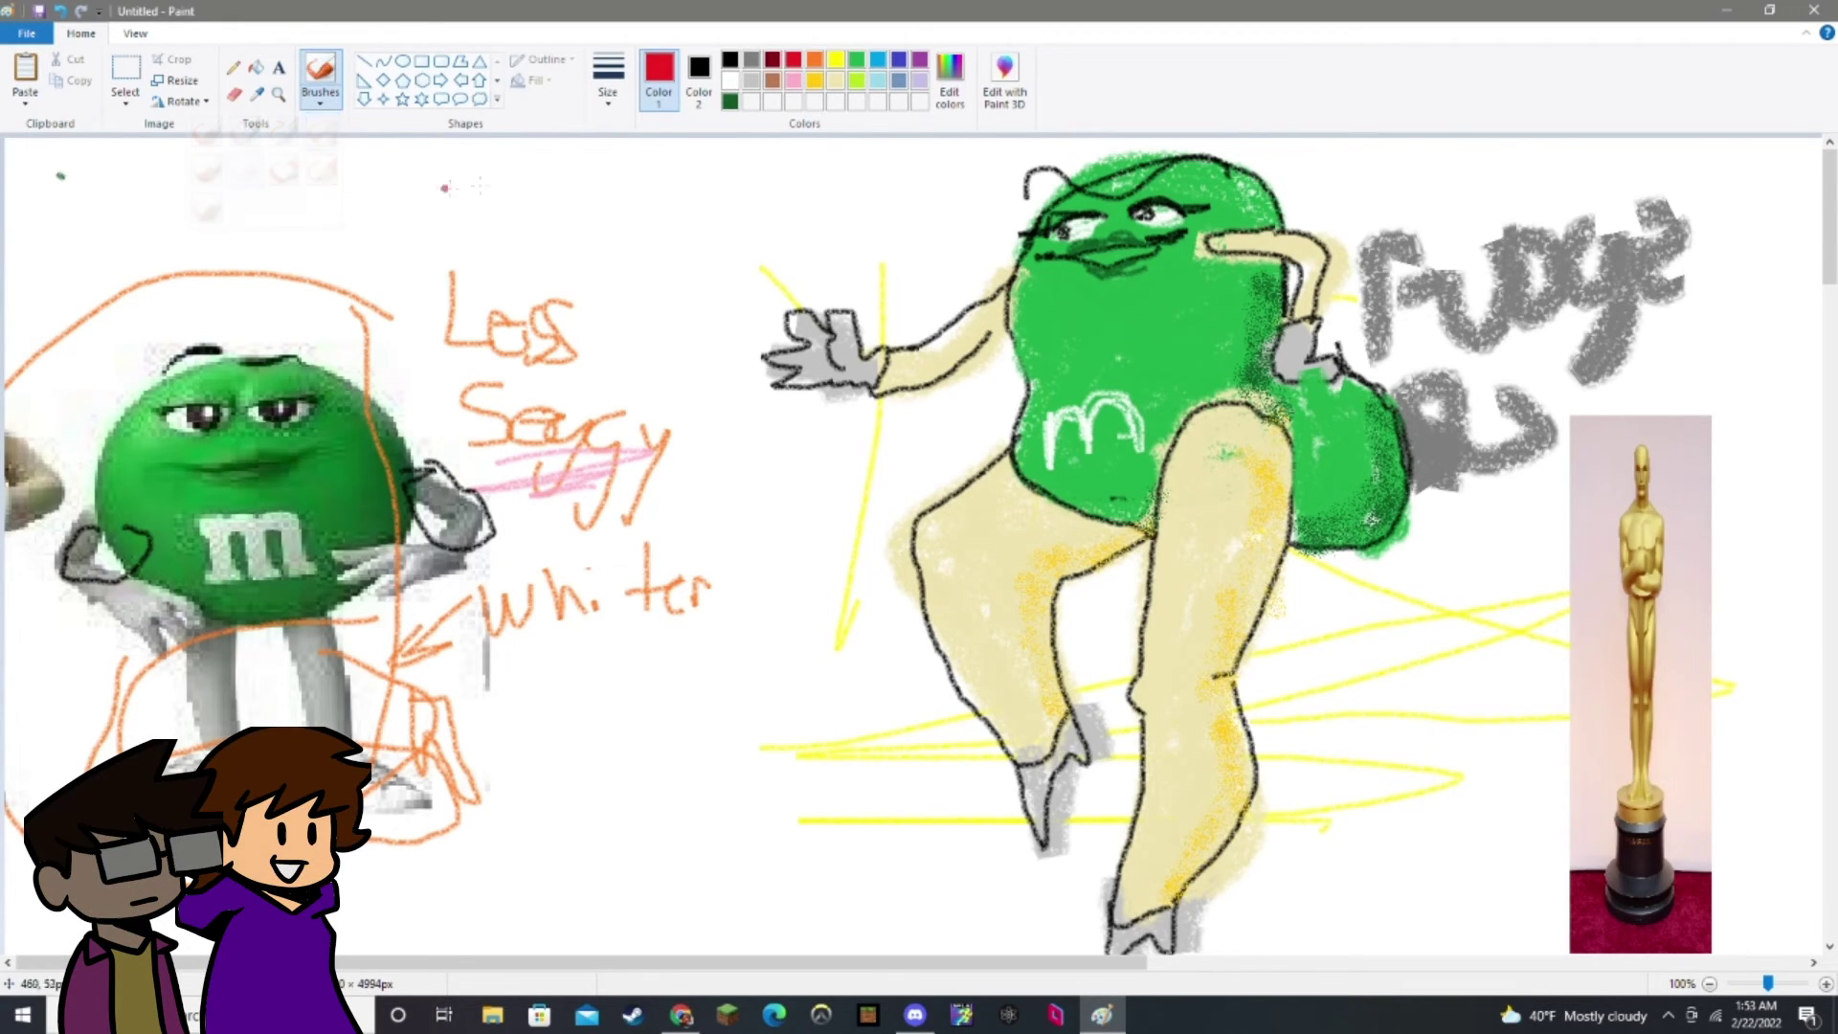
left_click(603, 100)
left_click(567, 247)
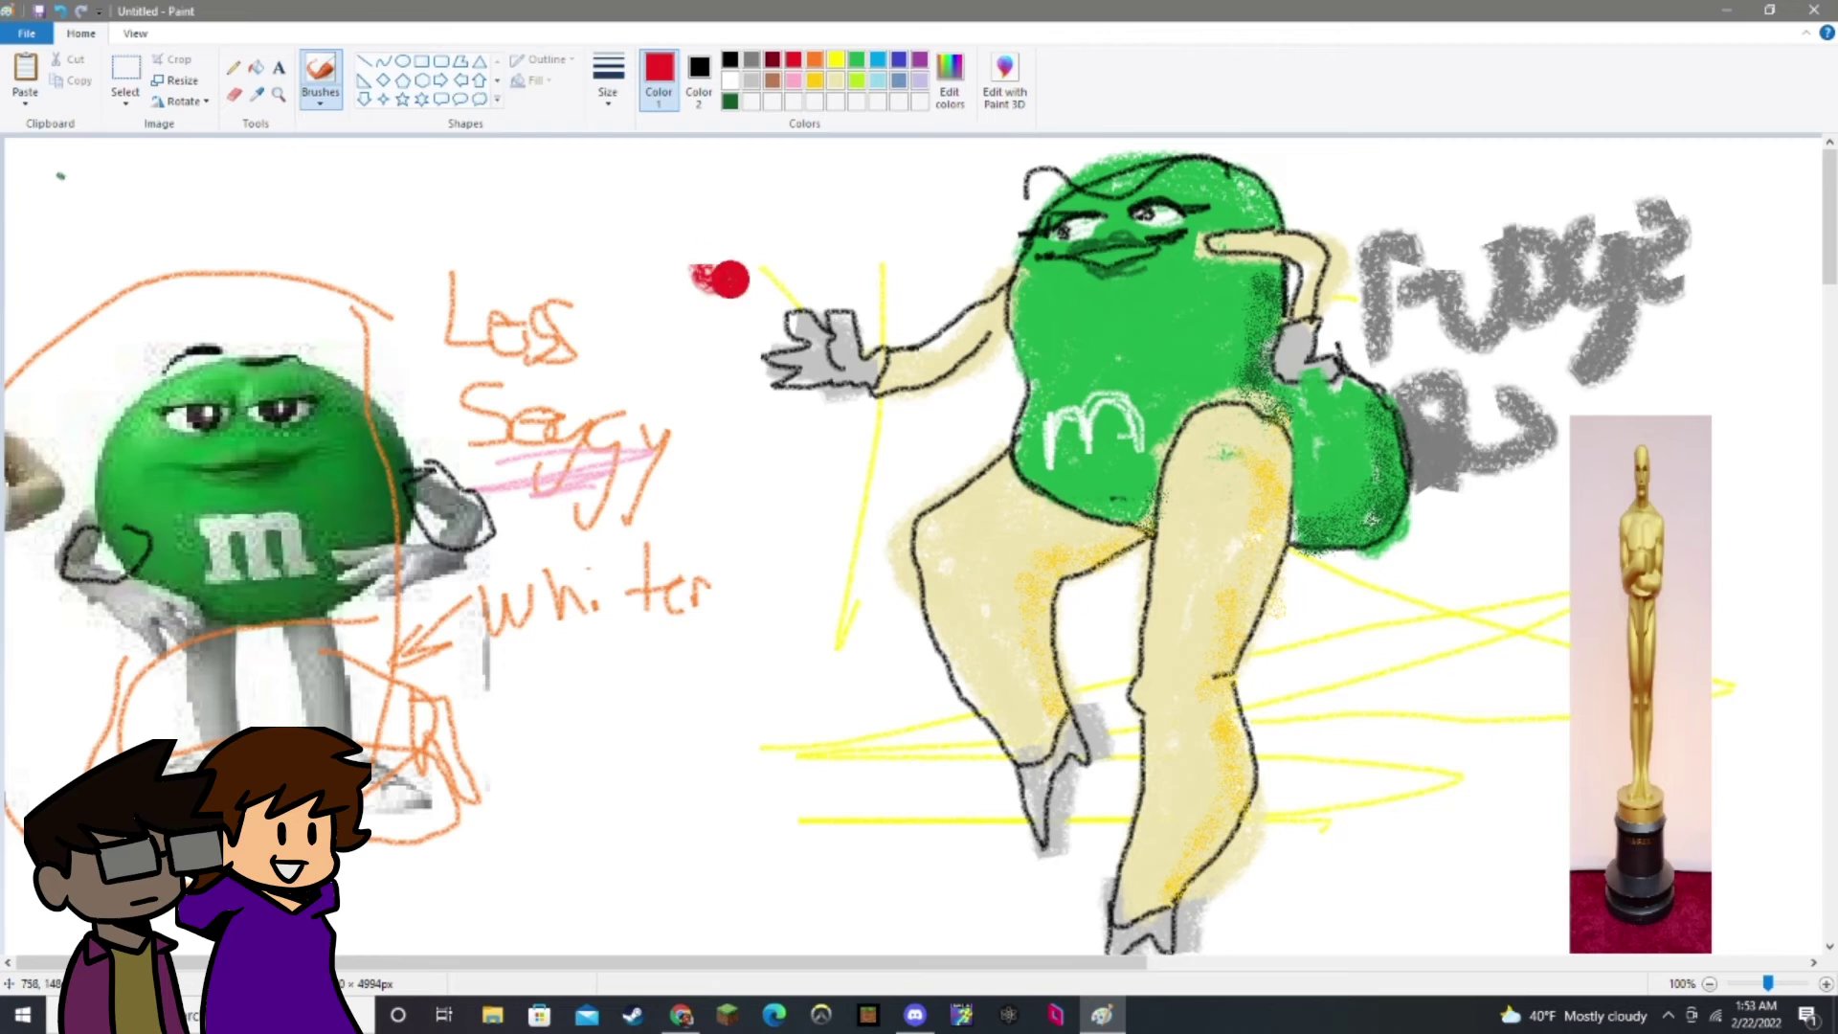
Give the small red ball pale limbs, black eyes, a black smile and a white "m" using a thinner brush.
left_click(608, 81)
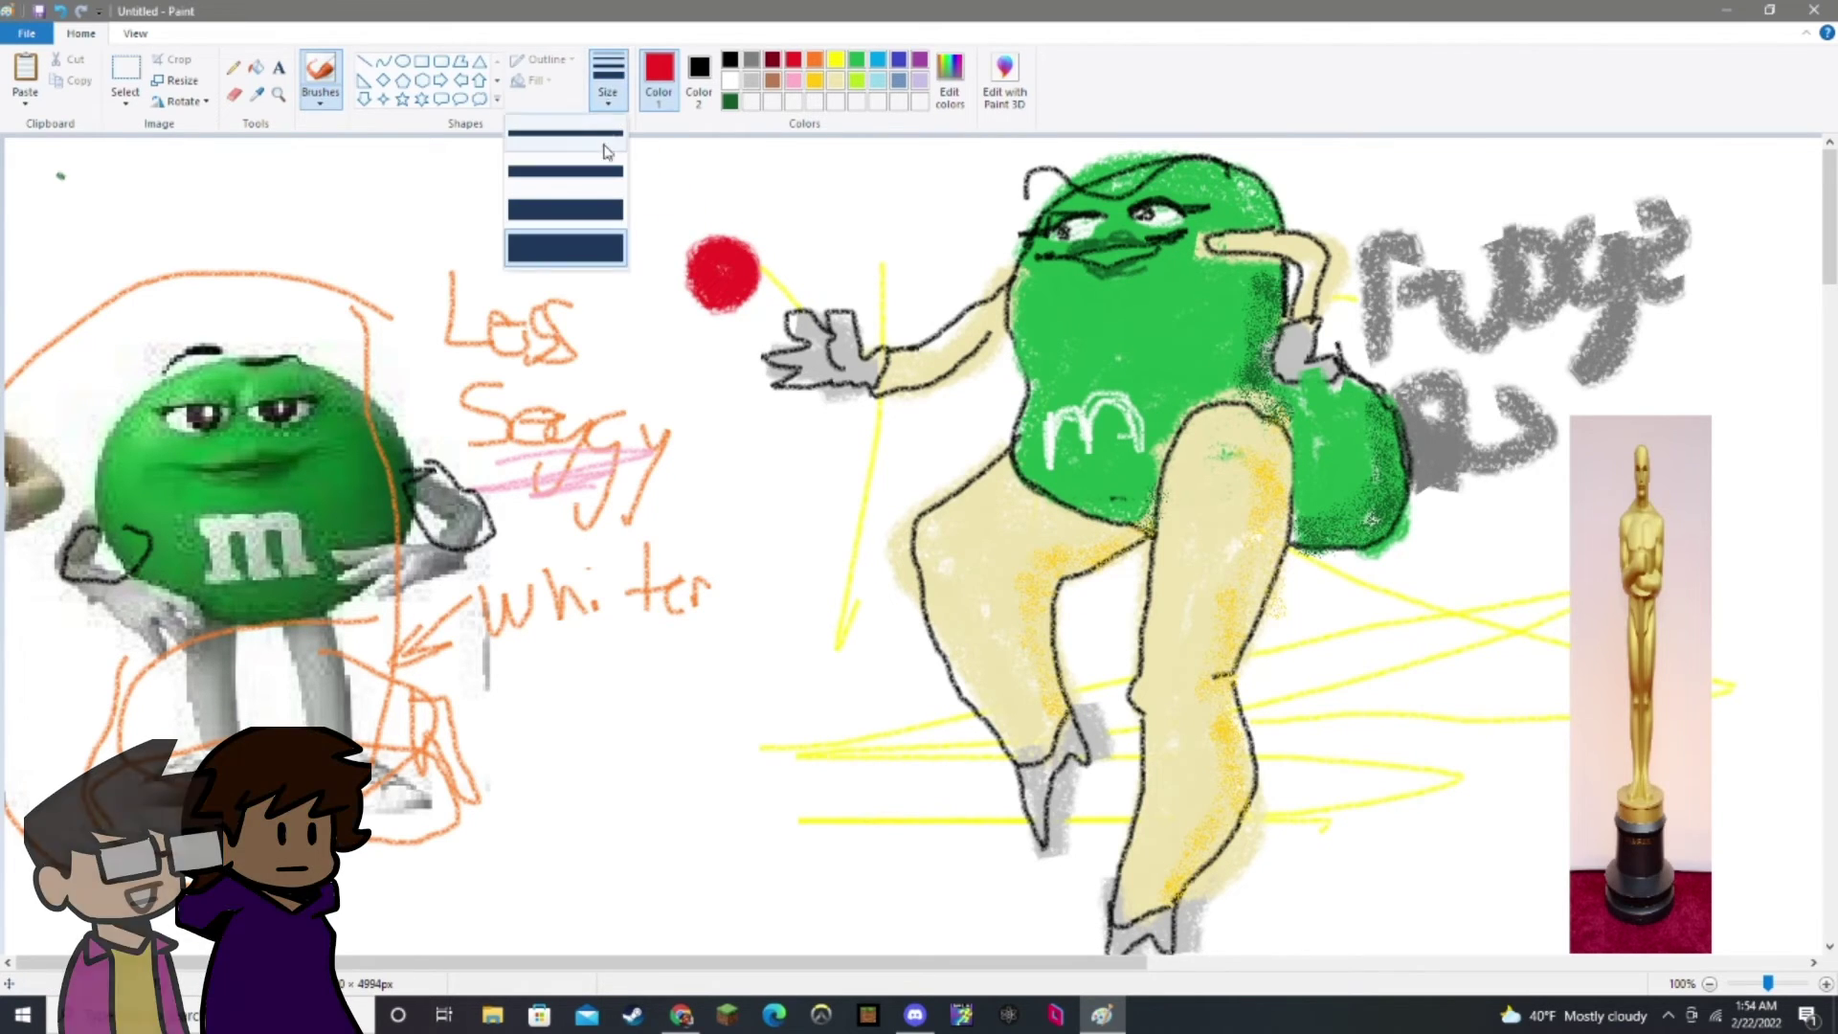
left_click(567, 176)
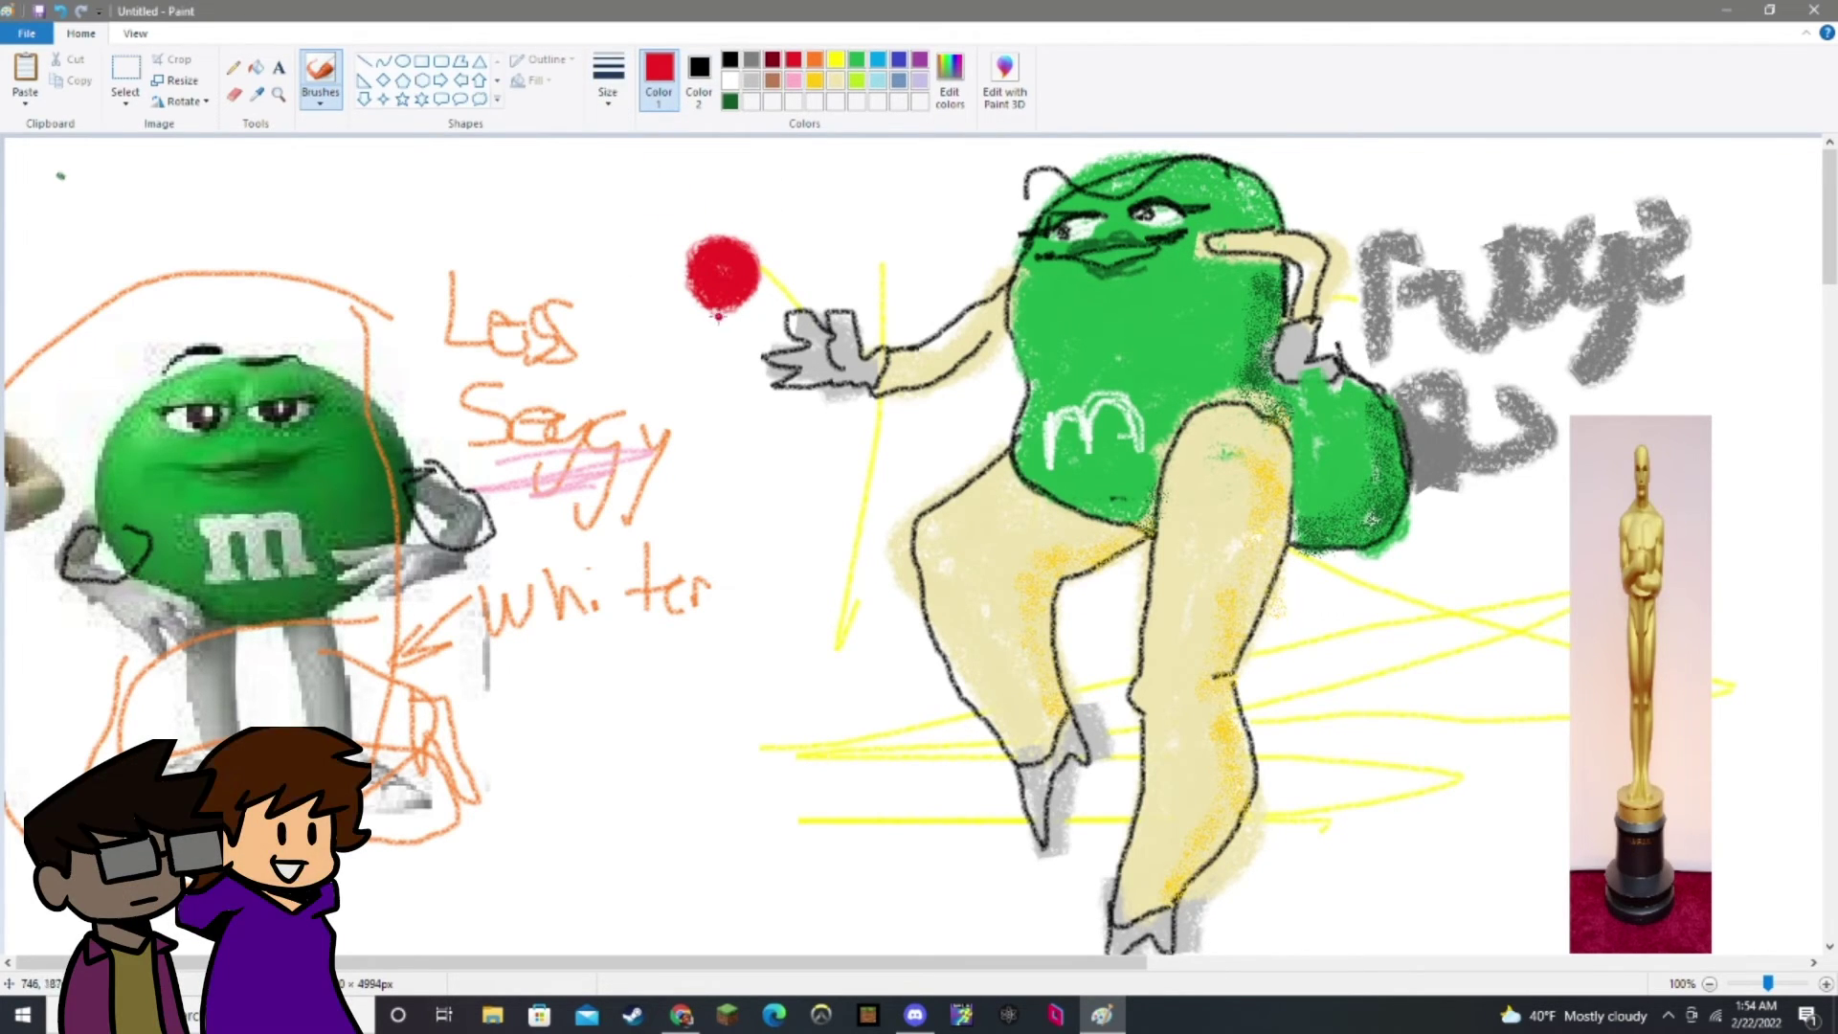
left_click_drag(697, 304, 722, 340)
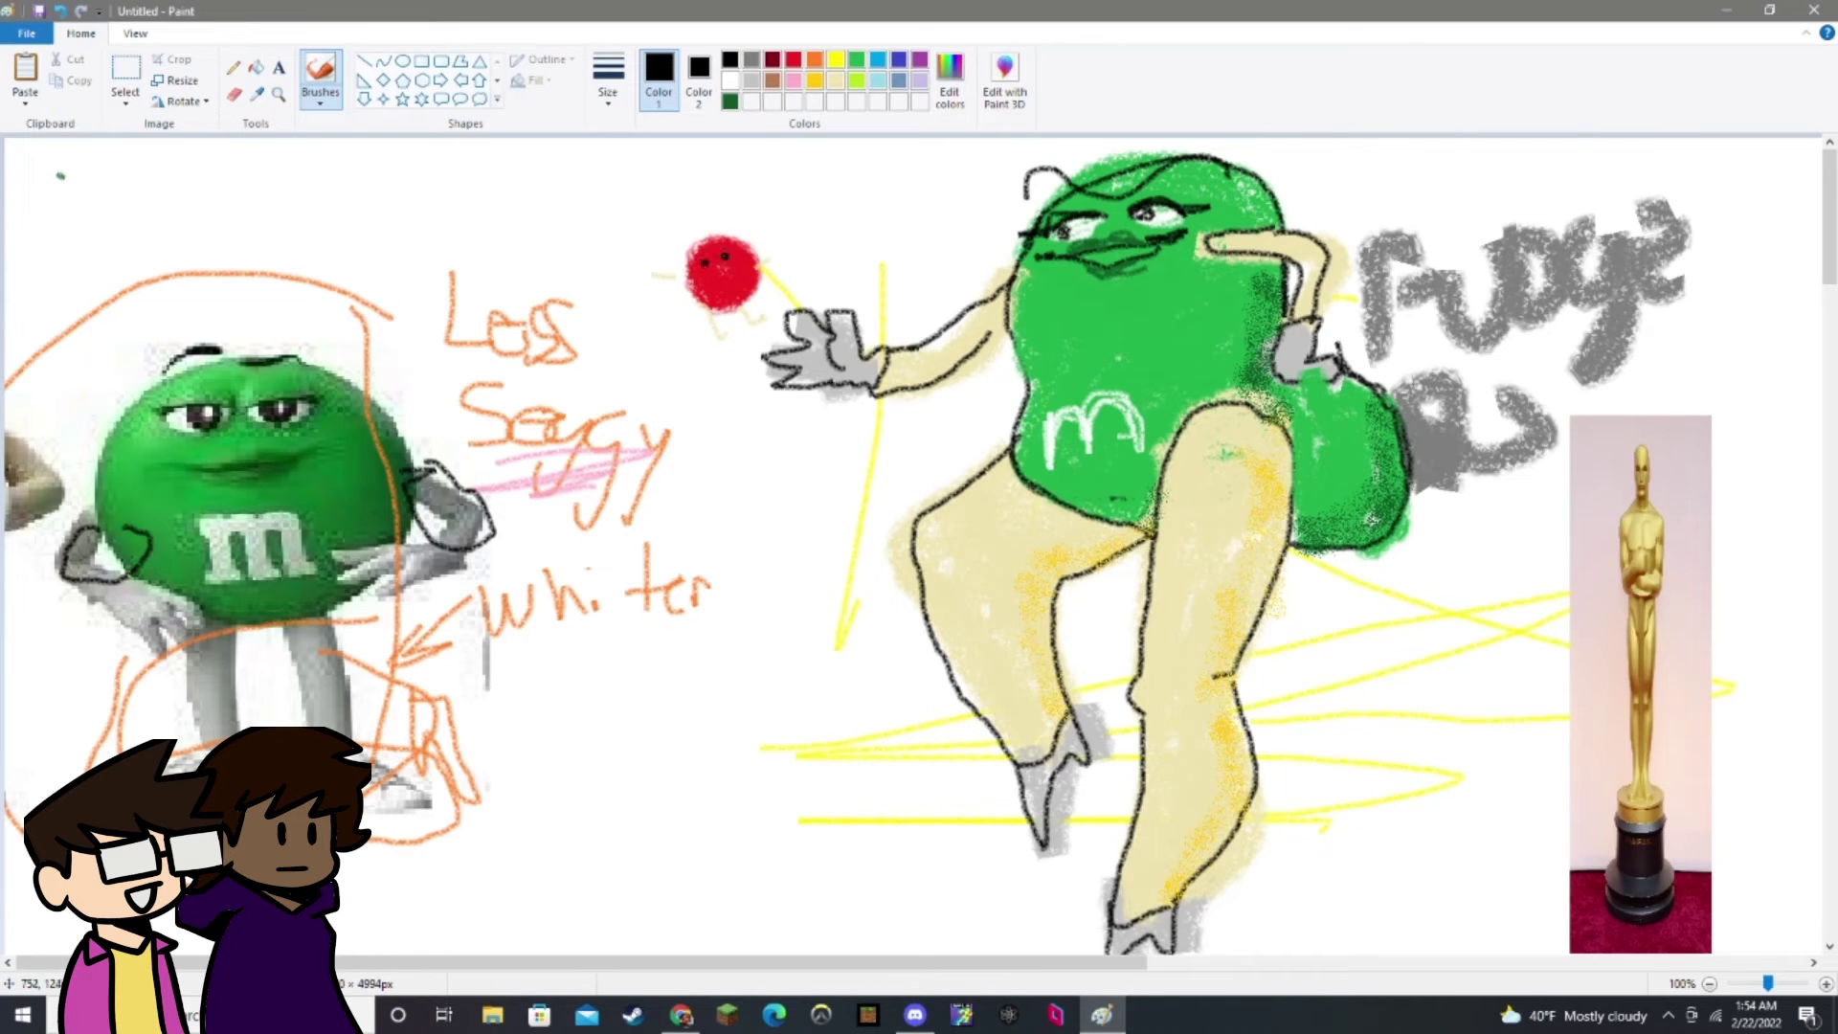
mouse_move(712, 270)
left_mouse_down()
mouse_move(724, 285)
mouse_move(737, 271)
left_mouse_up()
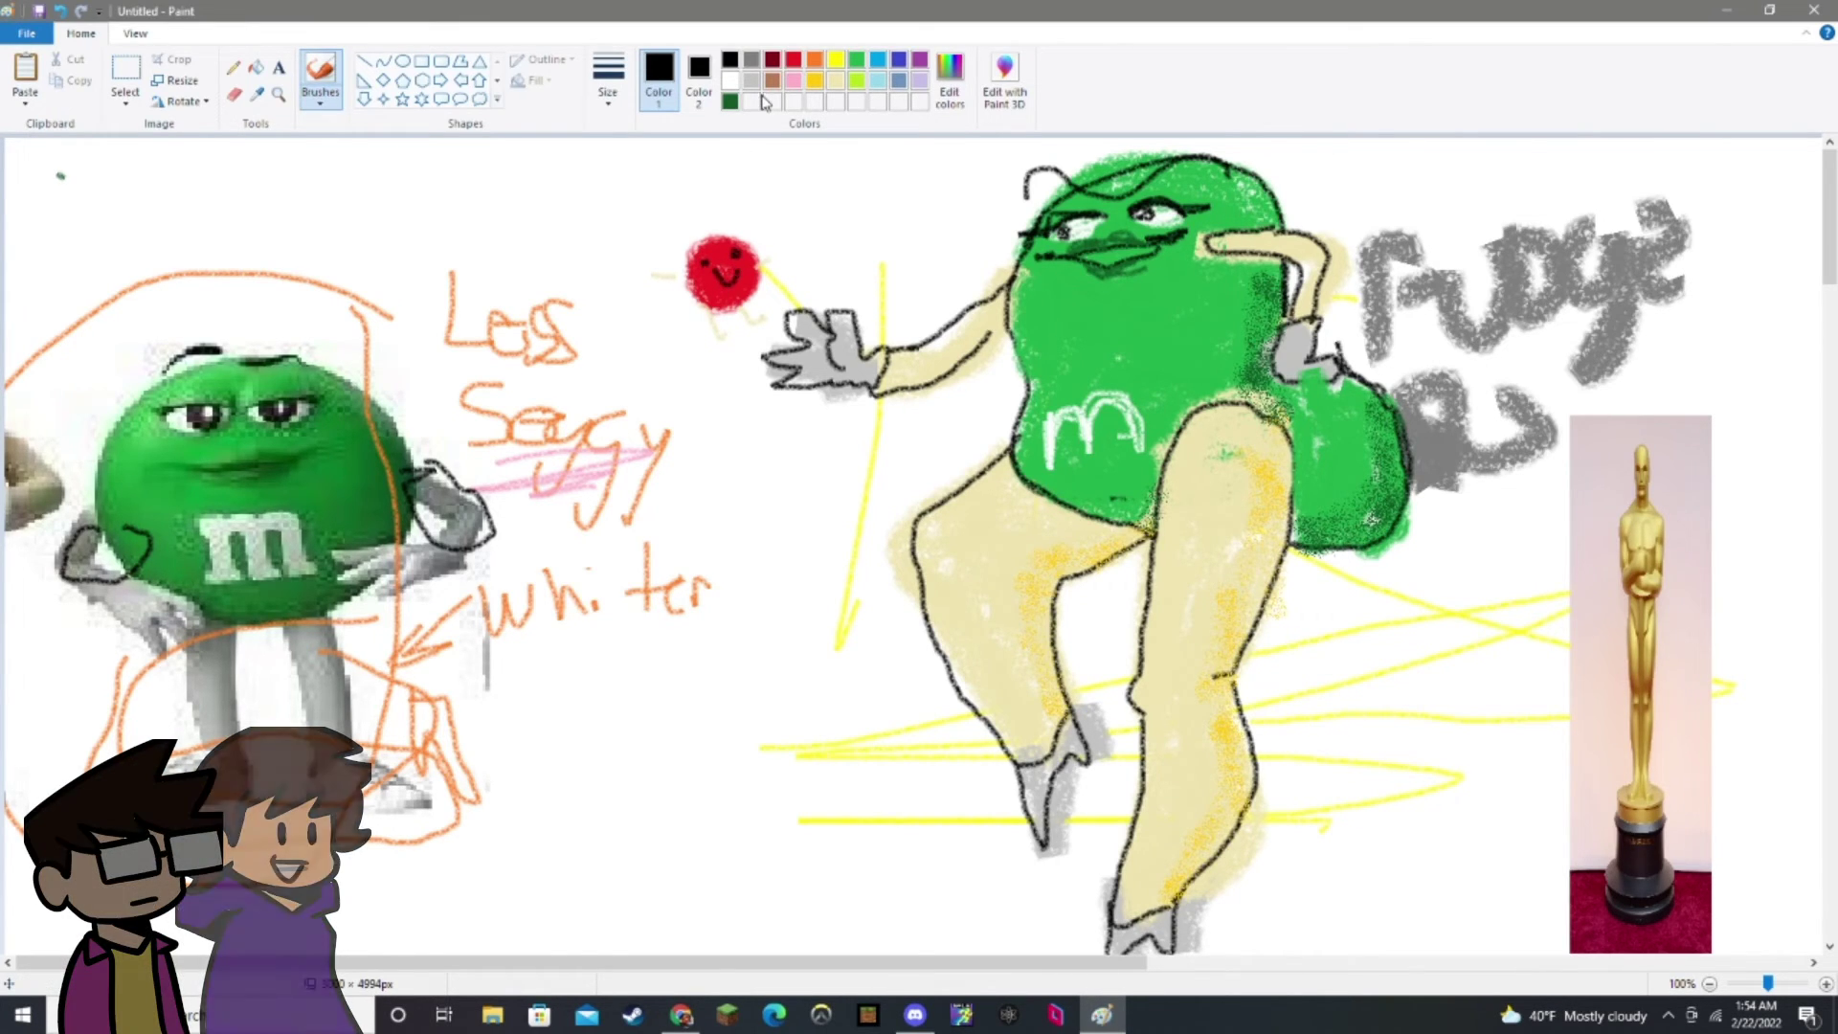
left_click(728, 82)
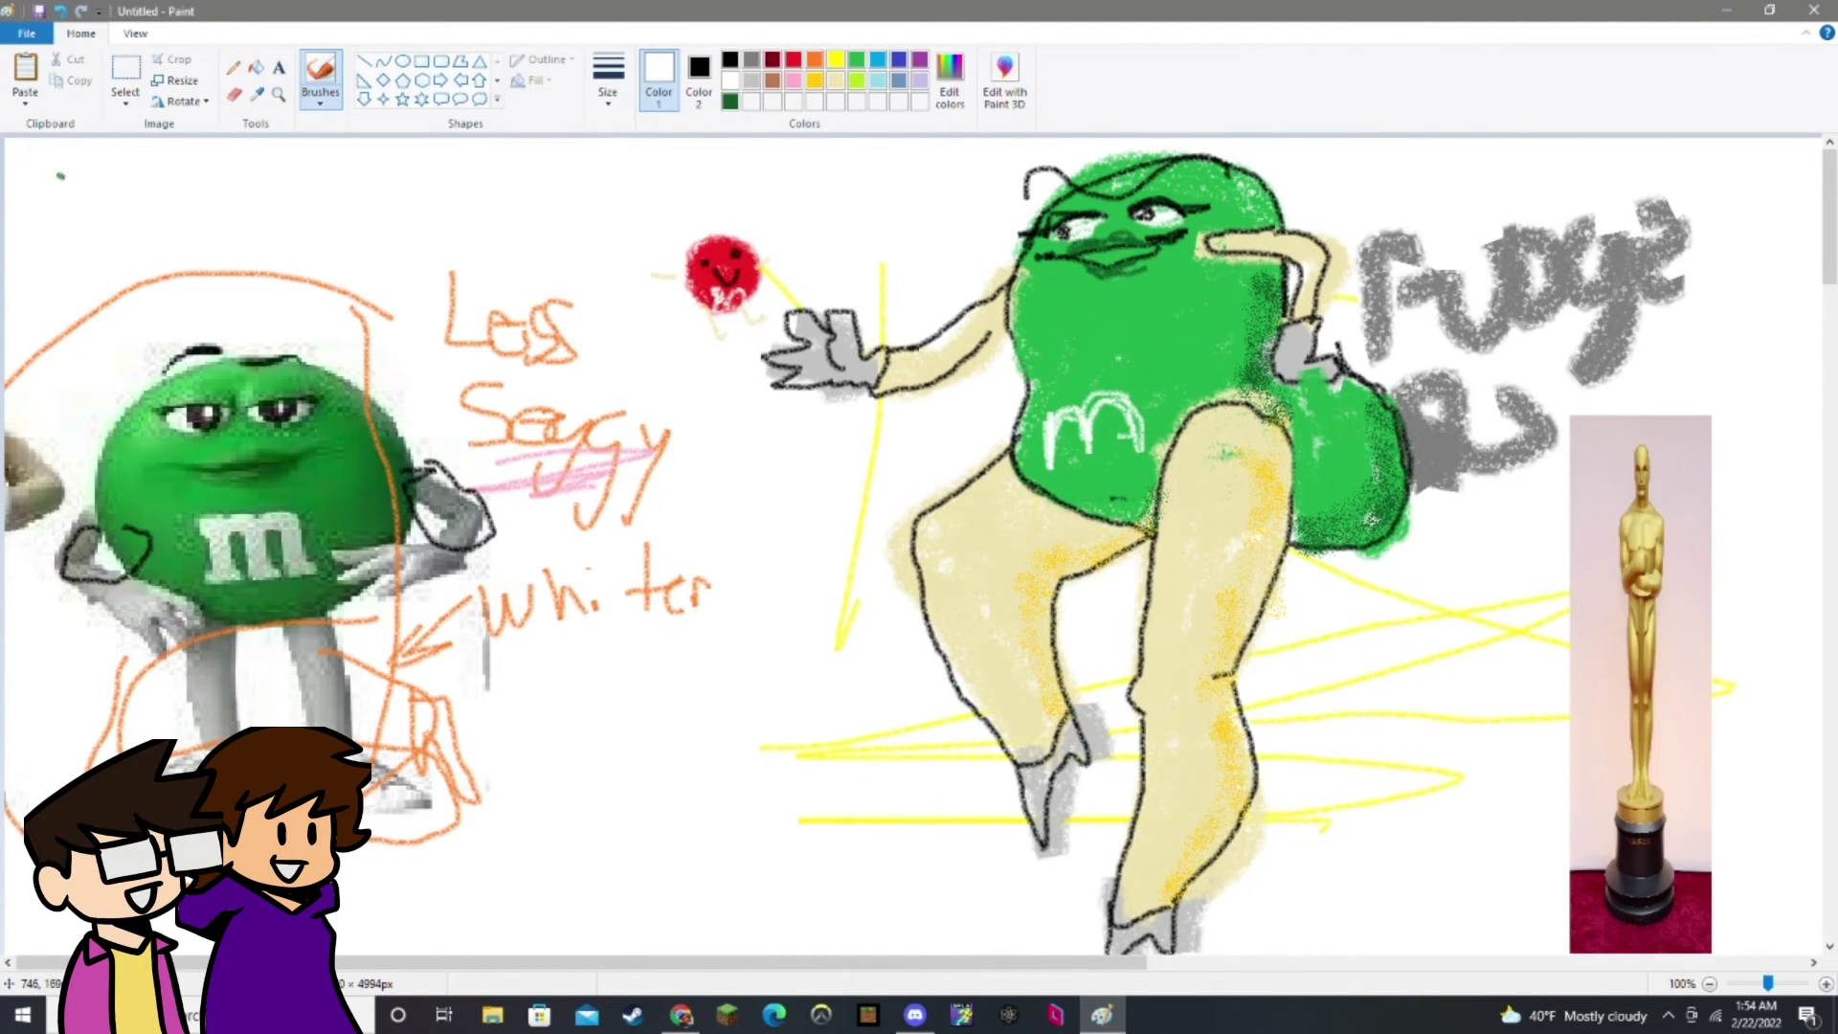
Handwrite "LIKE" in thin black in the blank area below the "Whiter" note.
left_click(729, 60)
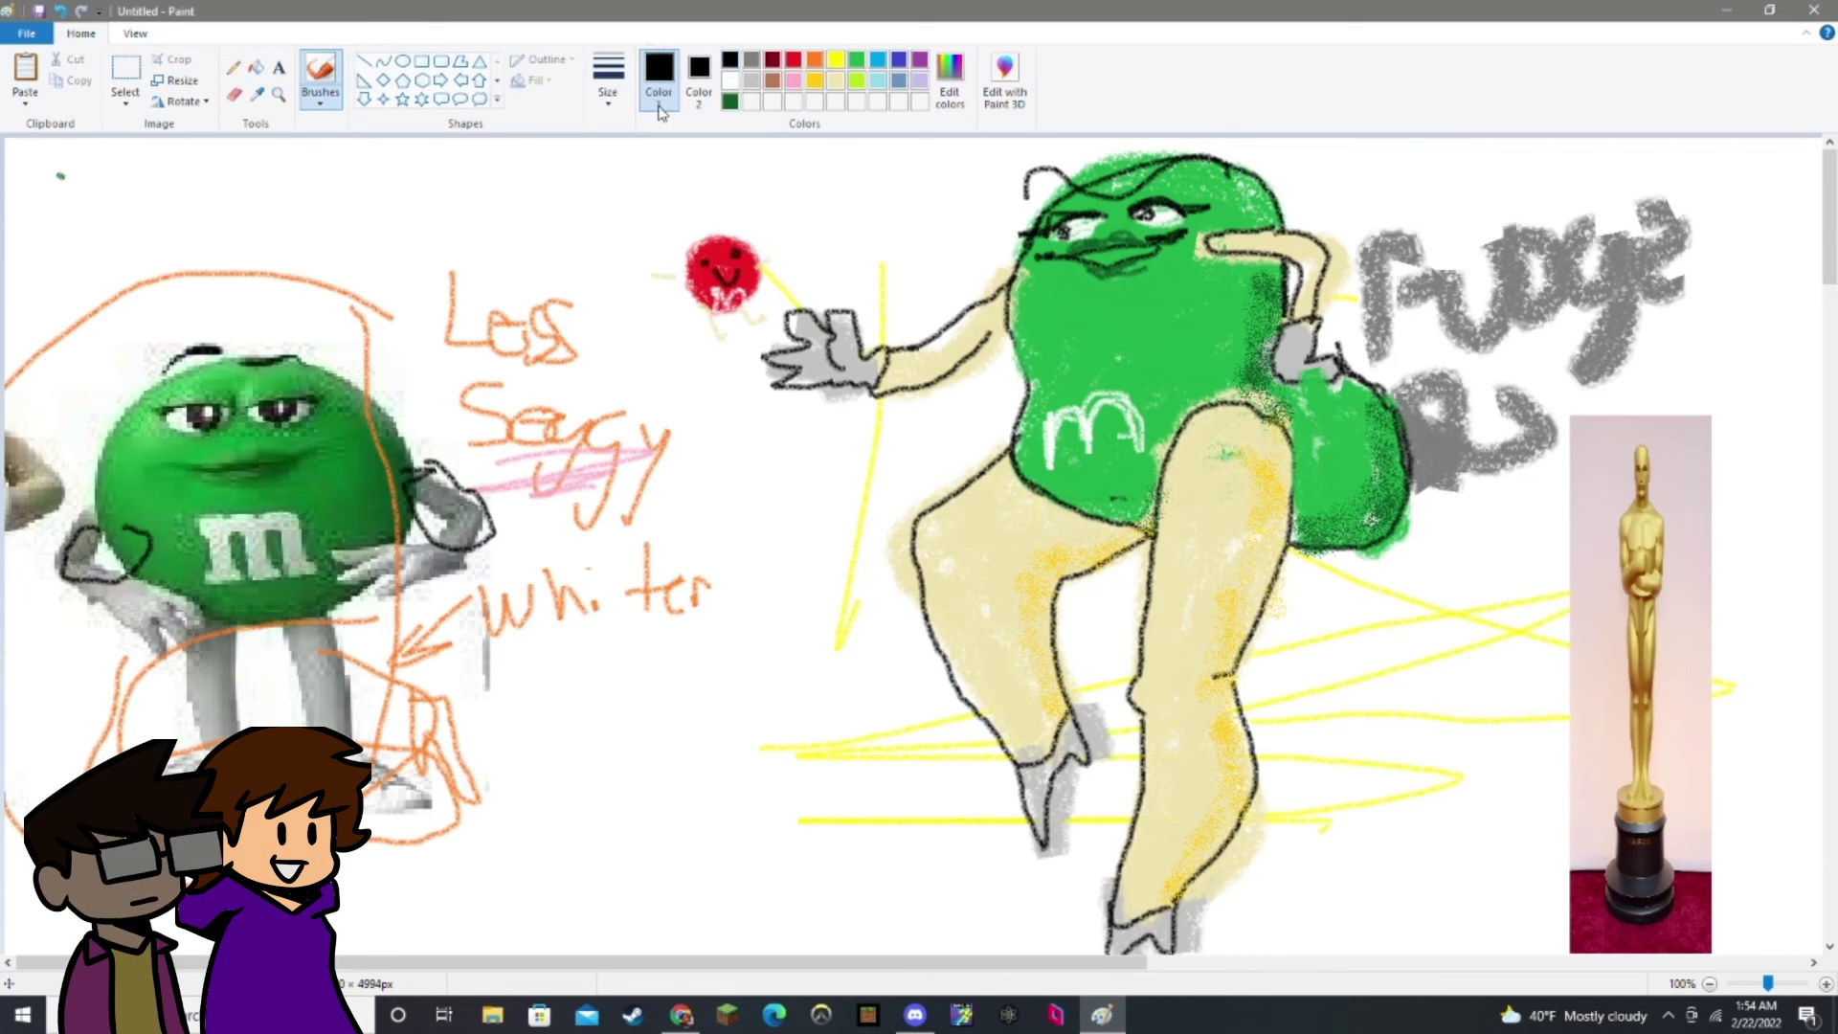
mouse_move(533, 699)
left_mouse_down()
mouse_move(591, 703)
mouse_move(622, 761)
mouse_move(633, 730)
mouse_move(663, 747)
left_mouse_up()
left_click_drag(673, 696, 673, 743)
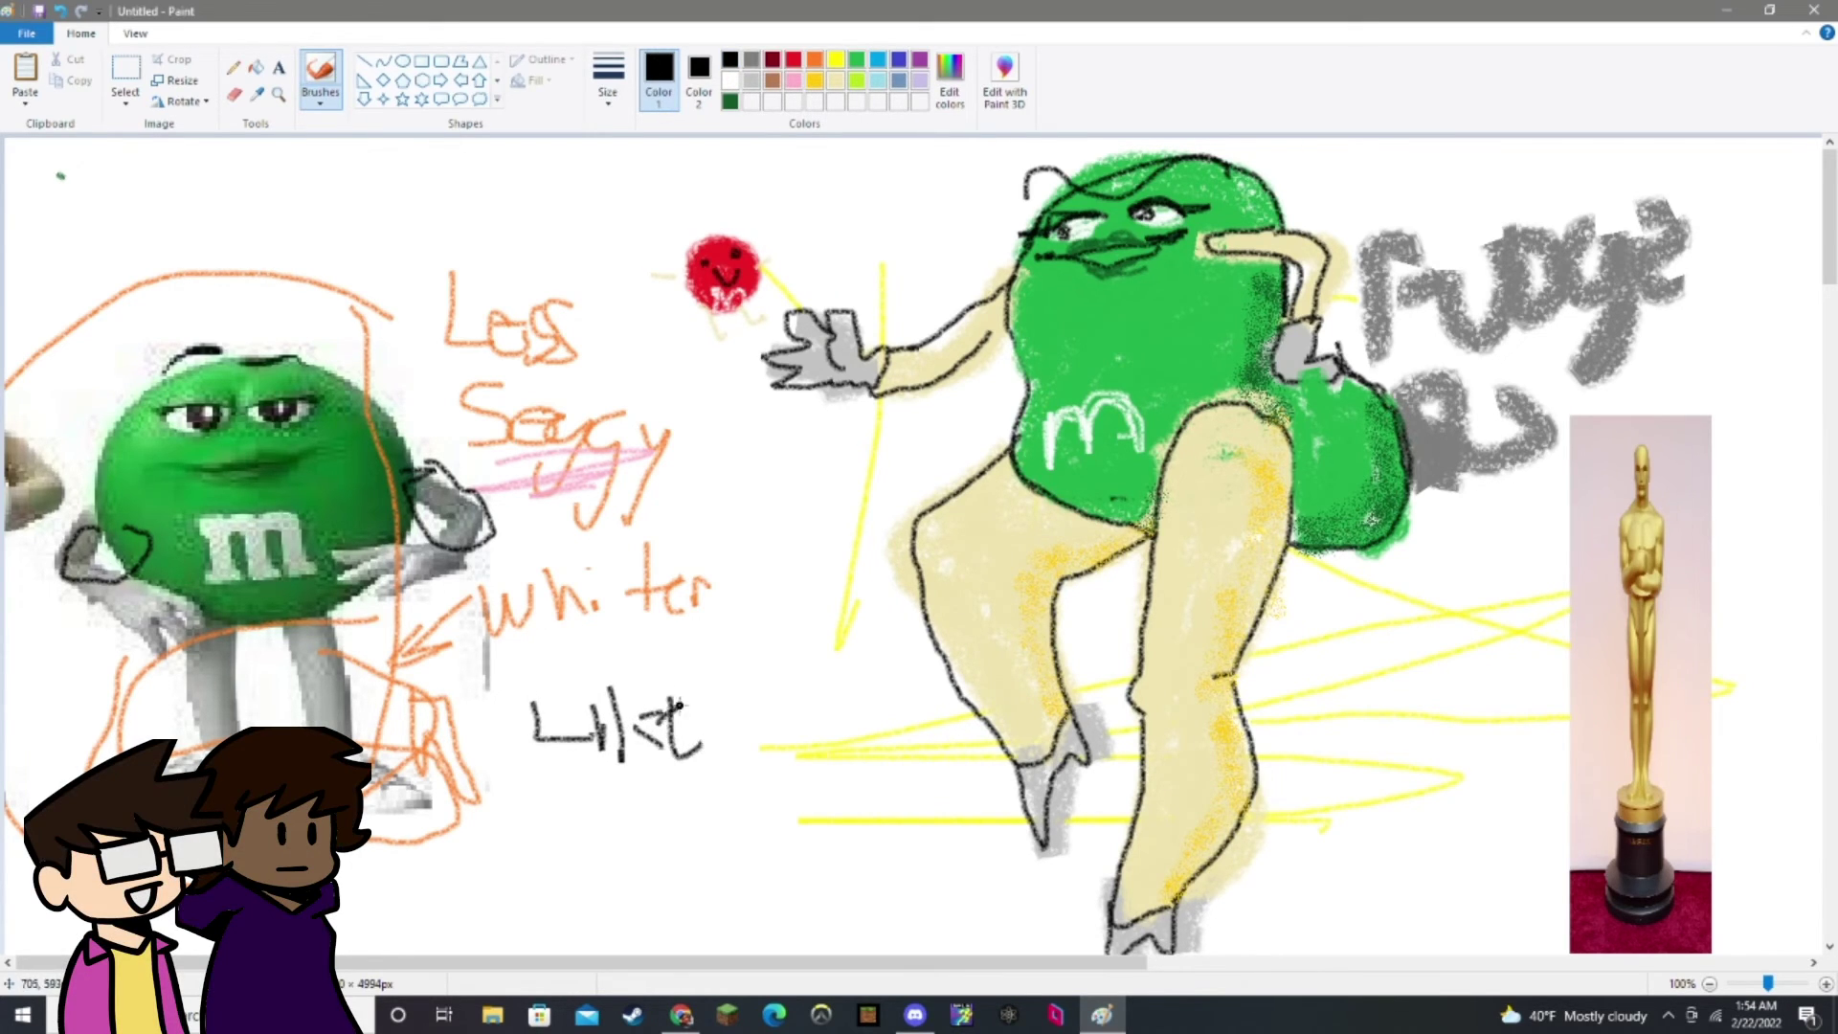
Handwrite "SUBSCRIBE" in thin black beneath the word "LIKE".
mouse_move(546, 776)
left_mouse_down()
mouse_move(575, 806)
mouse_move(519, 833)
left_mouse_up()
mouse_move(623, 780)
left_mouse_down()
mouse_move(667, 865)
mouse_move(669, 783)
mouse_move(618, 790)
left_mouse_up()
mouse_move(745, 792)
left_mouse_down()
mouse_move(738, 835)
mouse_move(713, 847)
mouse_move(768, 876)
mouse_move(809, 865)
left_mouse_up()
left_click_drag(821, 785, 866, 904)
mouse_move(859, 812)
left_mouse_down()
mouse_move(865, 899)
mouse_move(867, 823)
mouse_move(891, 852)
left_mouse_up()
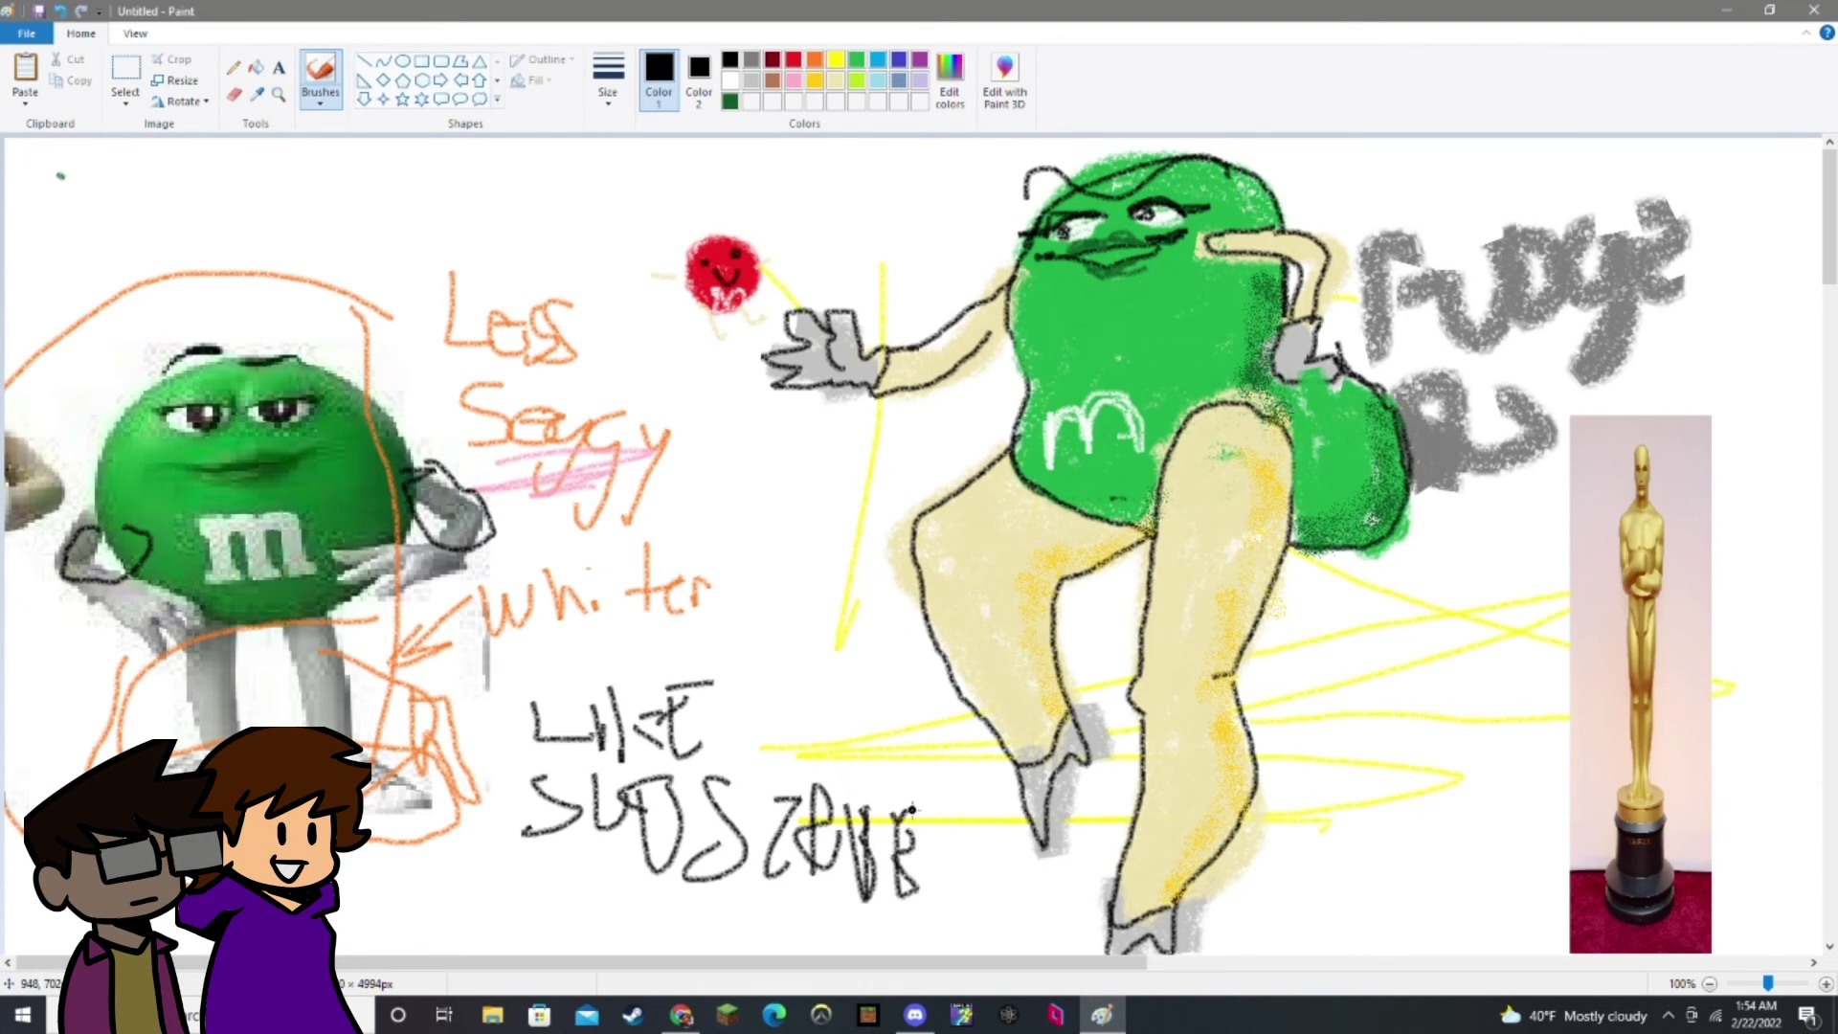